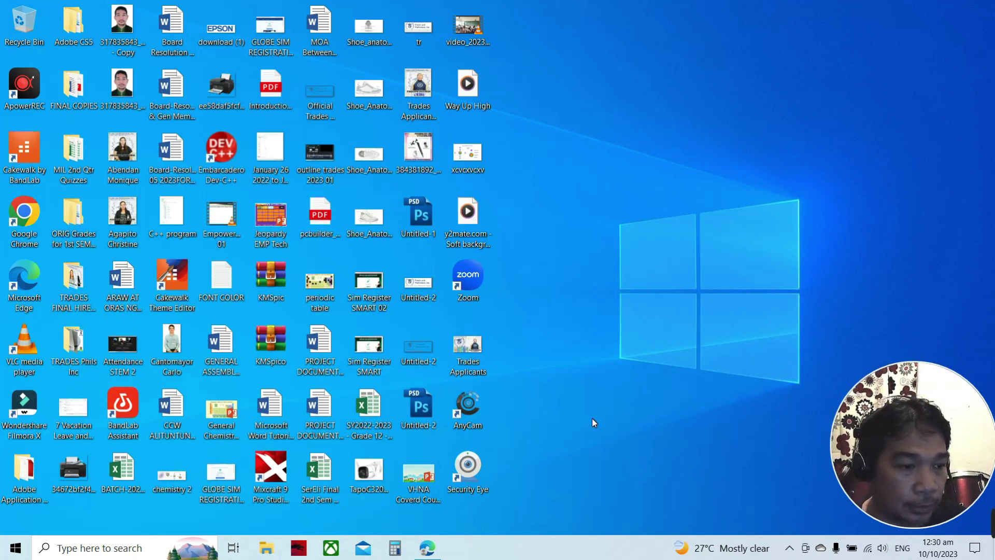
# - Launch Access 2013 from the Microsoft Office 2013 program group
pyautogui.click(15, 548)
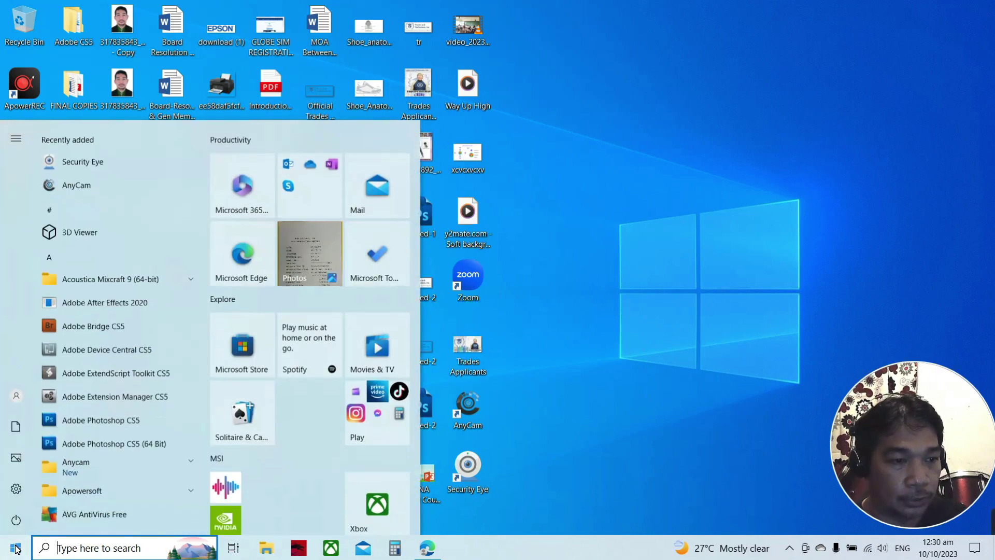
pyautogui.scroll(-5, 166, 311)
pyautogui.scroll(-10, 173, 305)
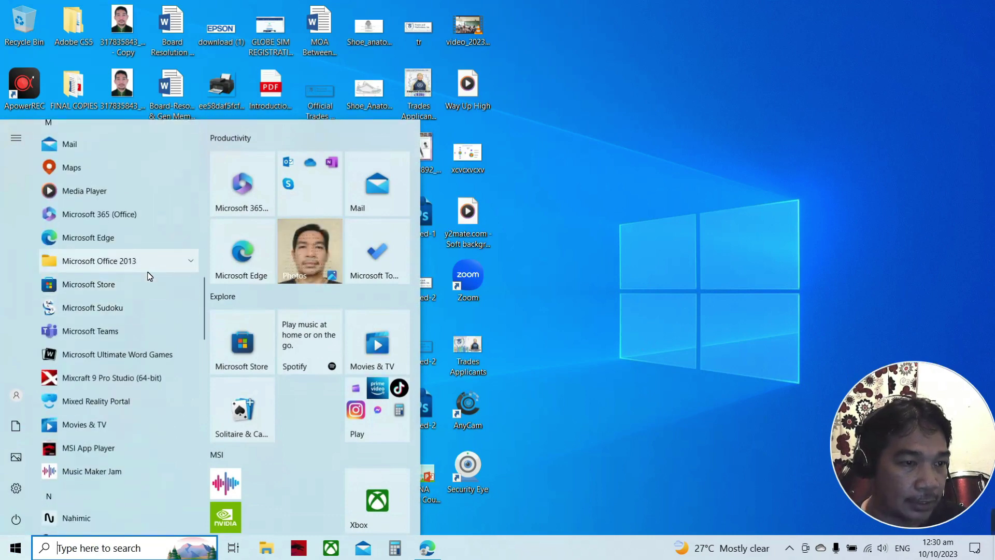
pyautogui.click(151, 264)
pyautogui.scroll(-5, 129, 388)
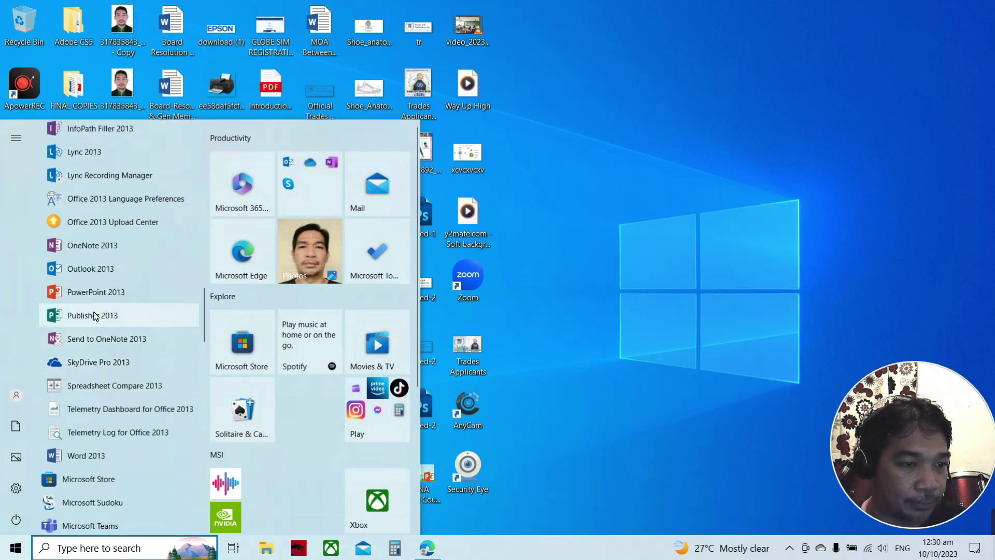
pyautogui.scroll(-2, 133, 316)
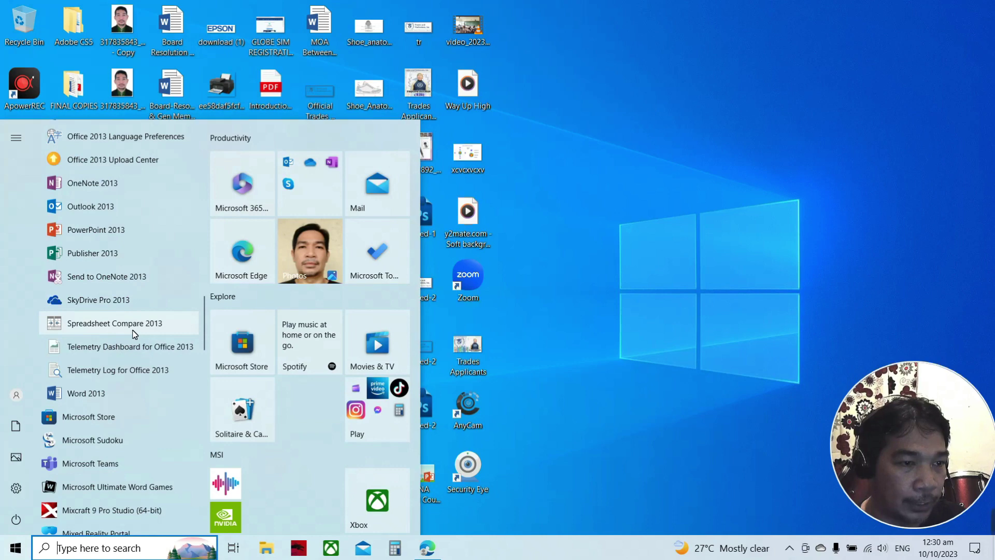
pyautogui.scroll(-3, 133, 334)
pyautogui.scroll(10, 133, 334)
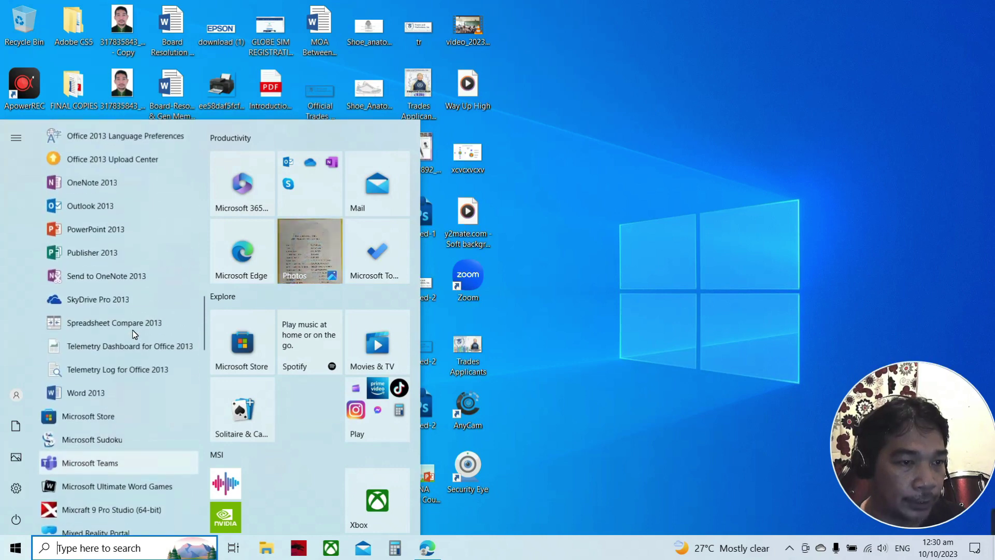
pyautogui.scroll(1, 133, 334)
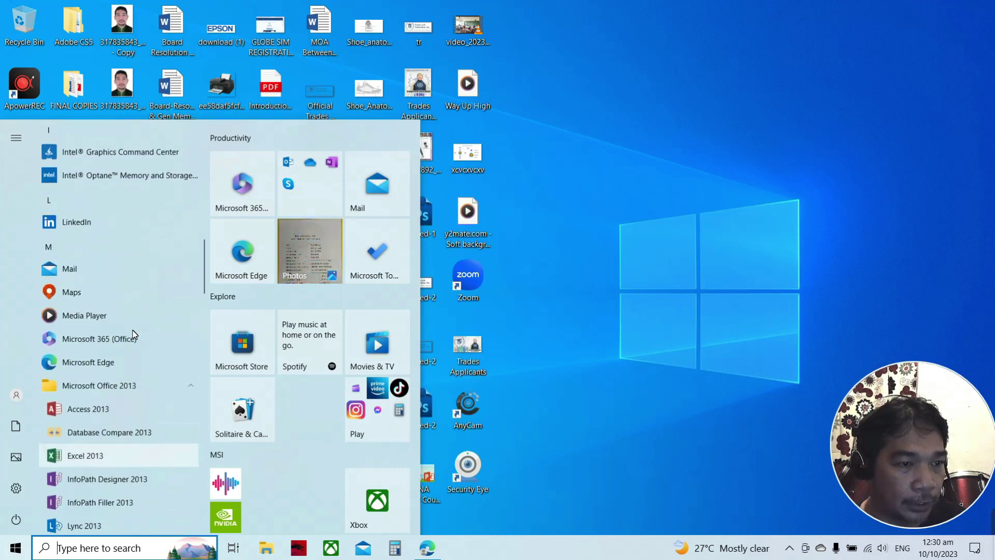
pyautogui.click(93, 408)
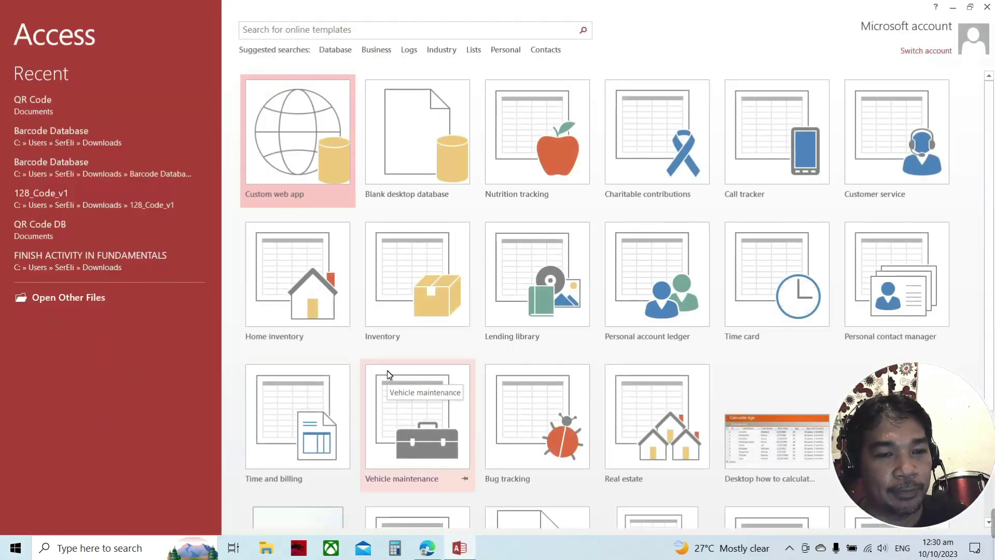
pyautogui.moveTo(974, 386)
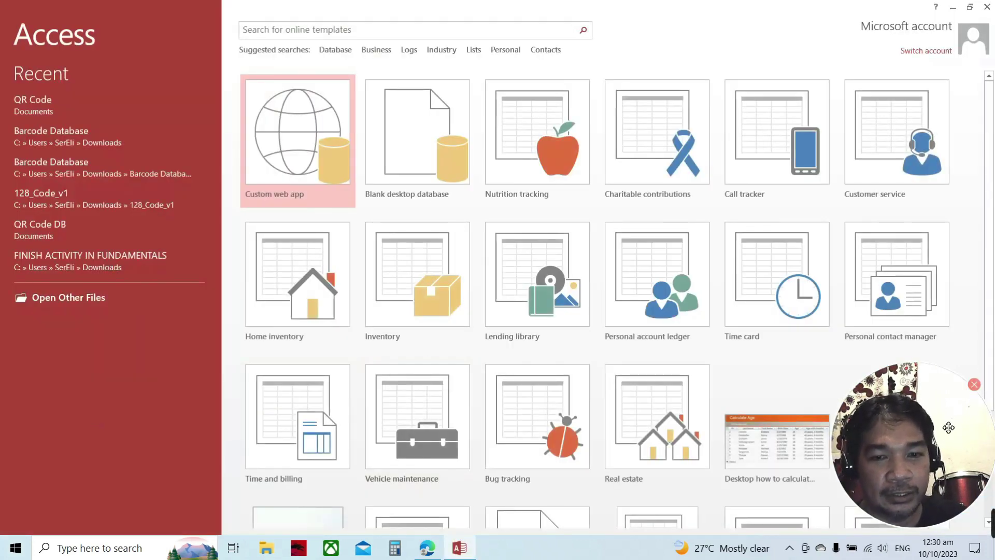
pyautogui.click(975, 386)
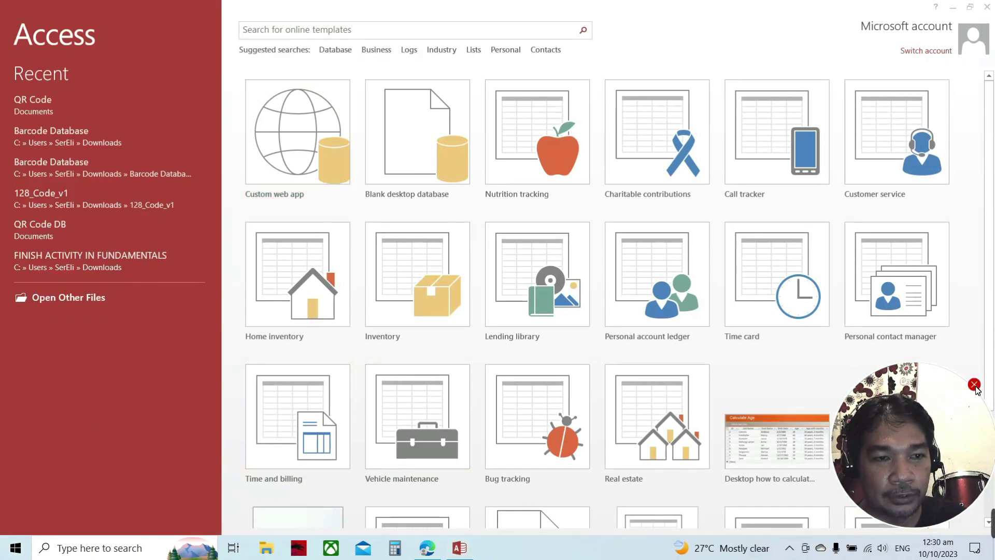
pyautogui.click(975, 385)
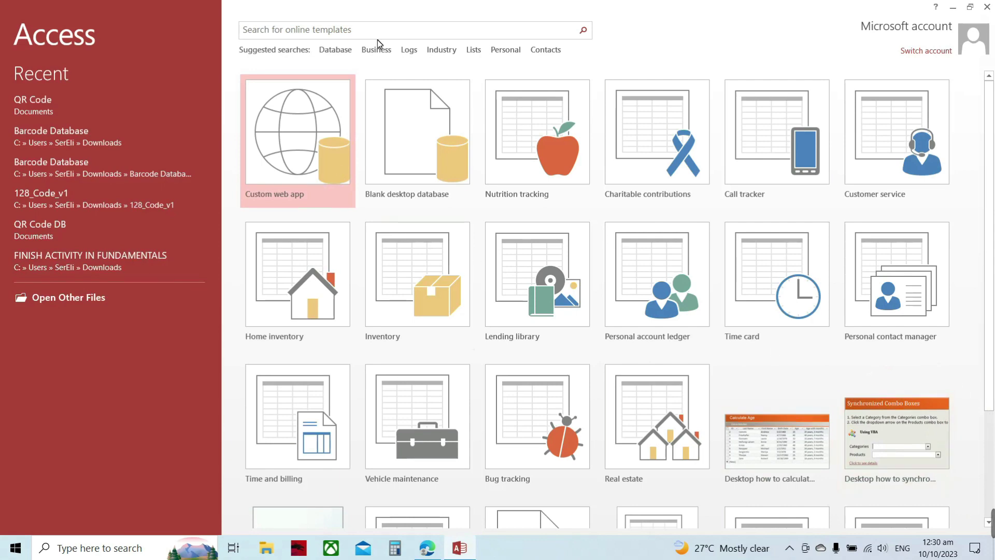
# - Create a blank desktop database named Pet Shop Delivery
pyautogui.click(410, 143)
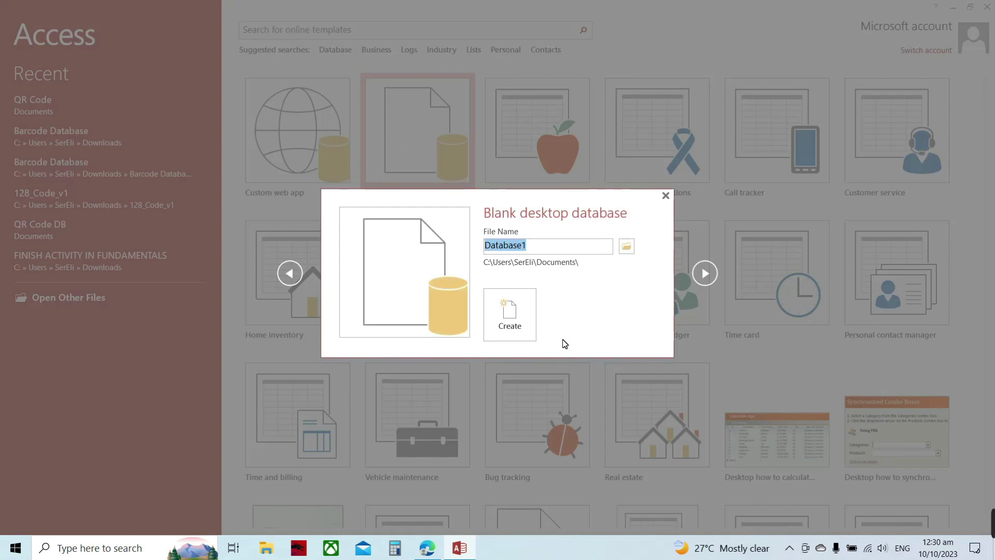
pyautogui.write('Pet Sh')
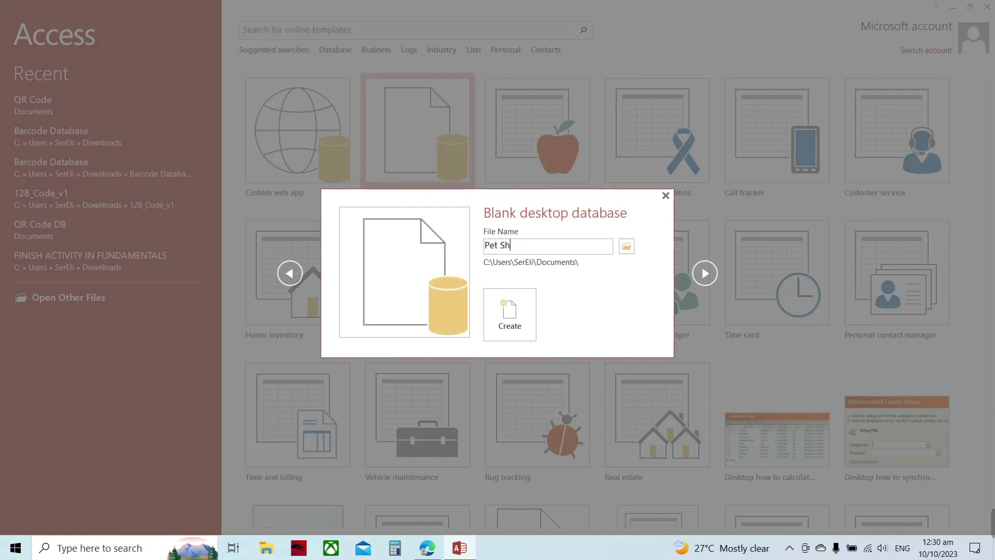
pyautogui.write('op Delivery')
pyautogui.click(510, 324)
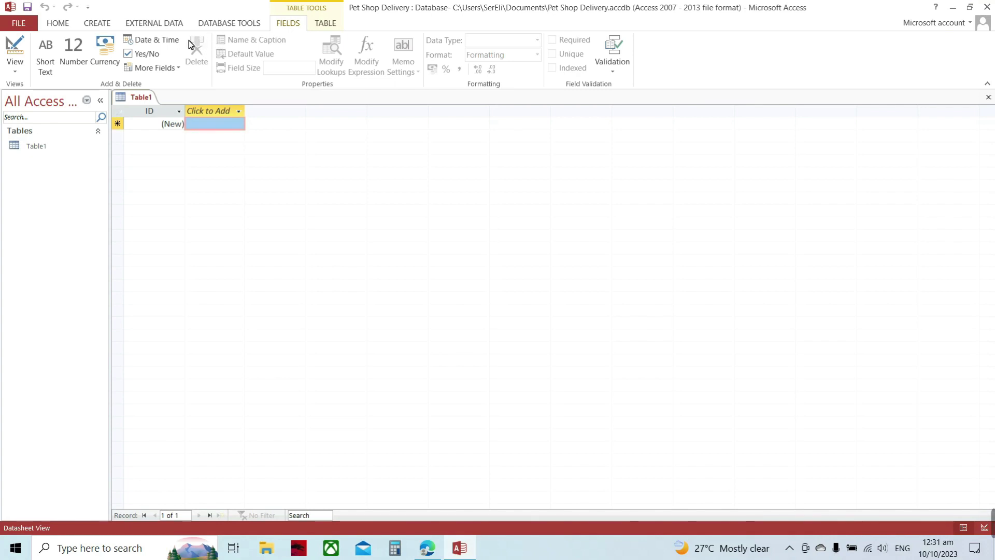
# - Switch the new table to Design View, saving it under the name Table1
pyautogui.click(156, 124)
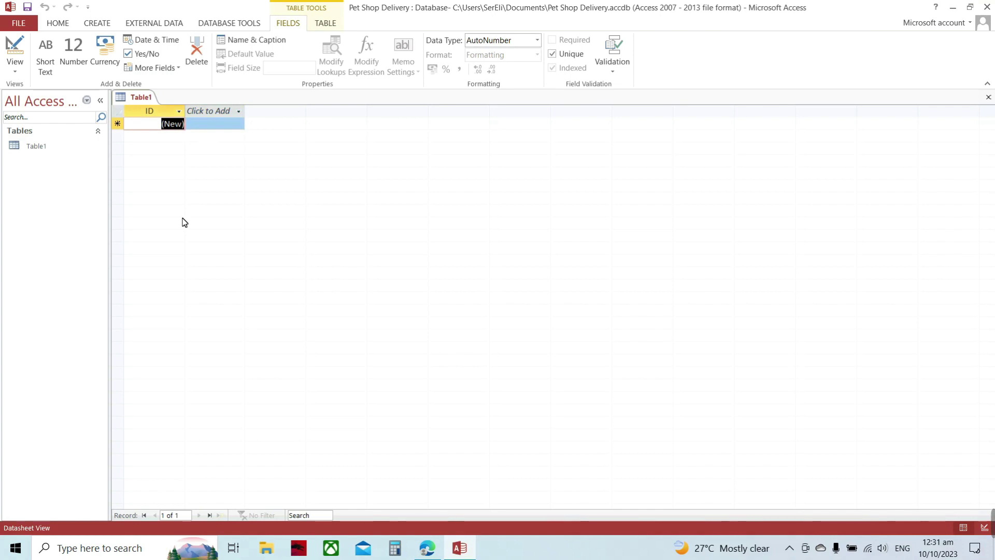
pyautogui.press('1')
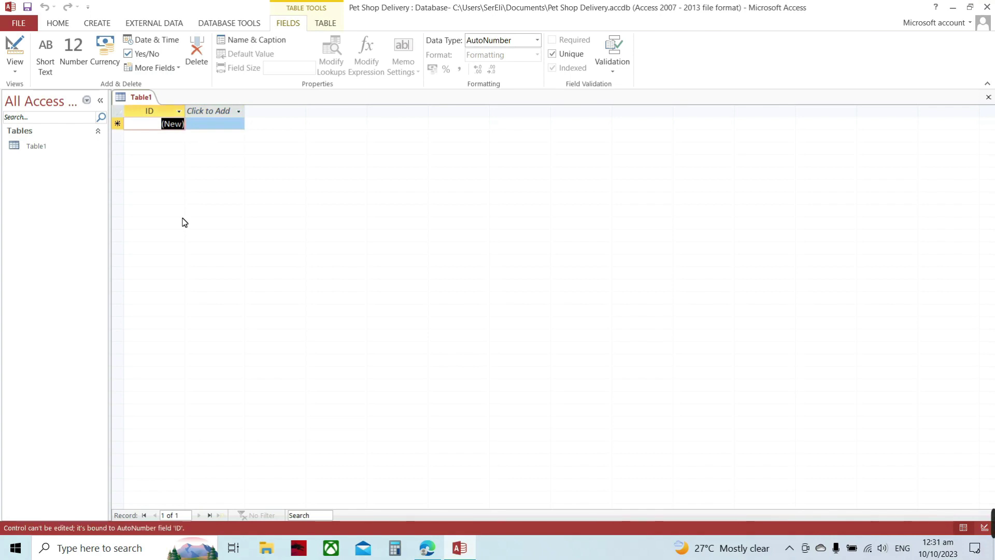
pyautogui.rightClick(29, 147)
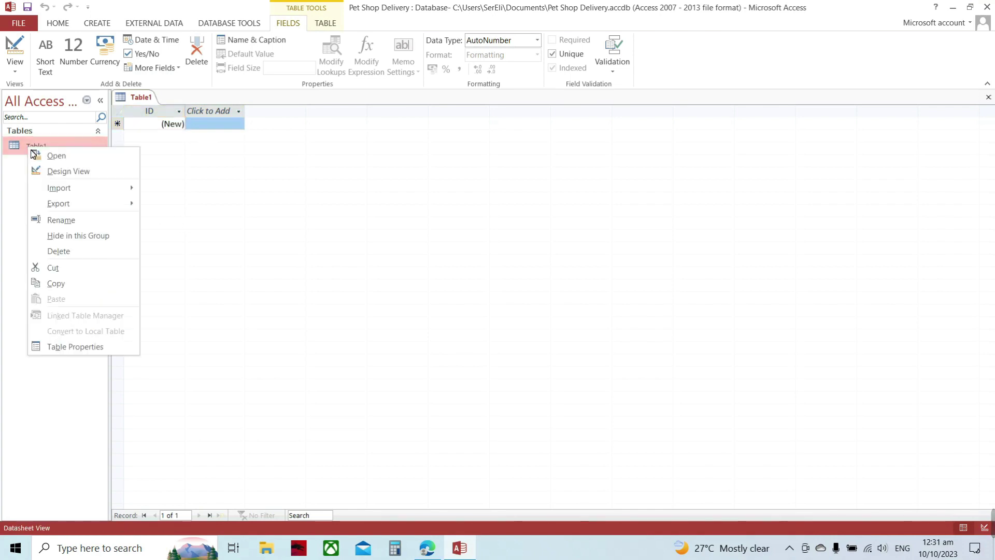
pyautogui.click(100, 179)
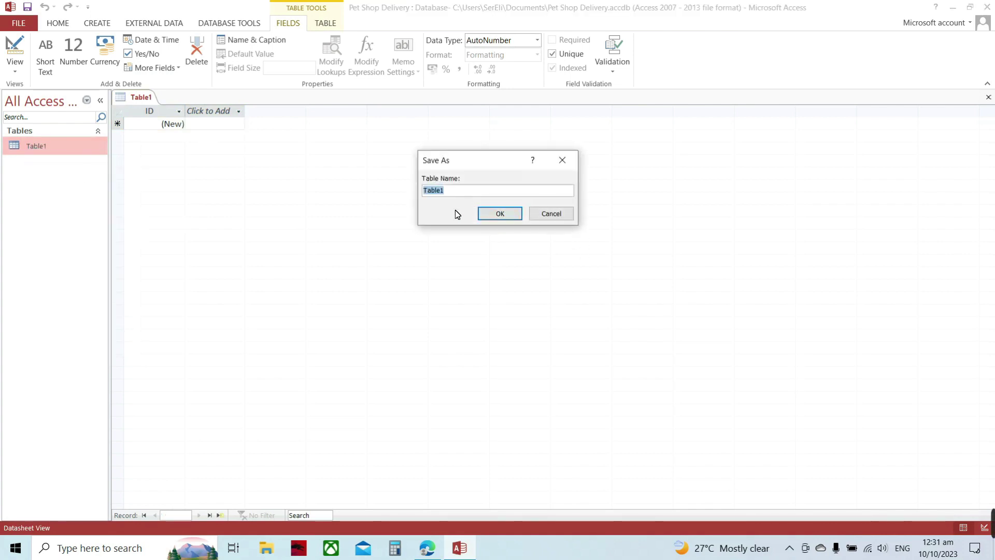
pyautogui.click(497, 217)
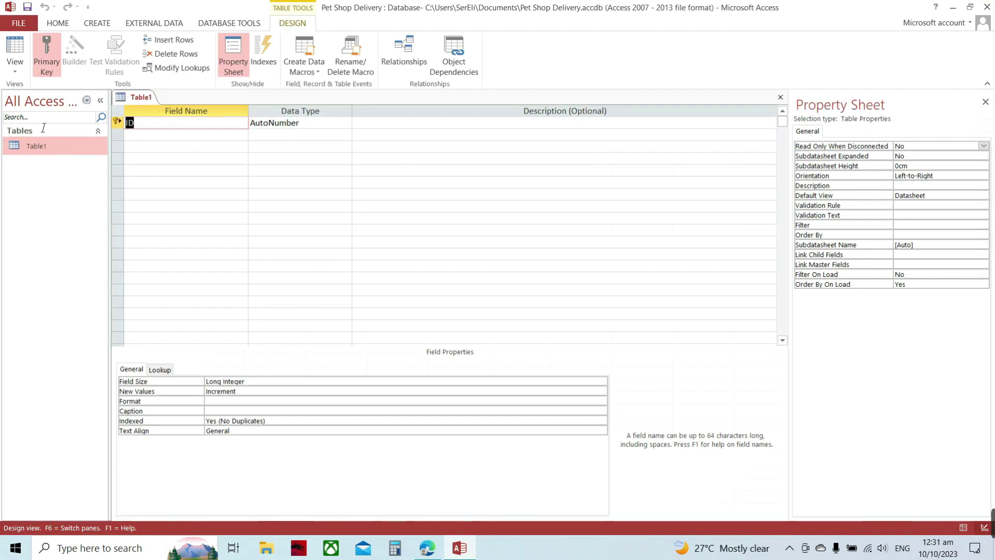
# - Rename the table's ID field as DeliveryNo
pyautogui.write('ItemNo')
pyautogui.moveTo(166, 129); pyautogui.dragTo(104, 123)
pyautogui.write('D')
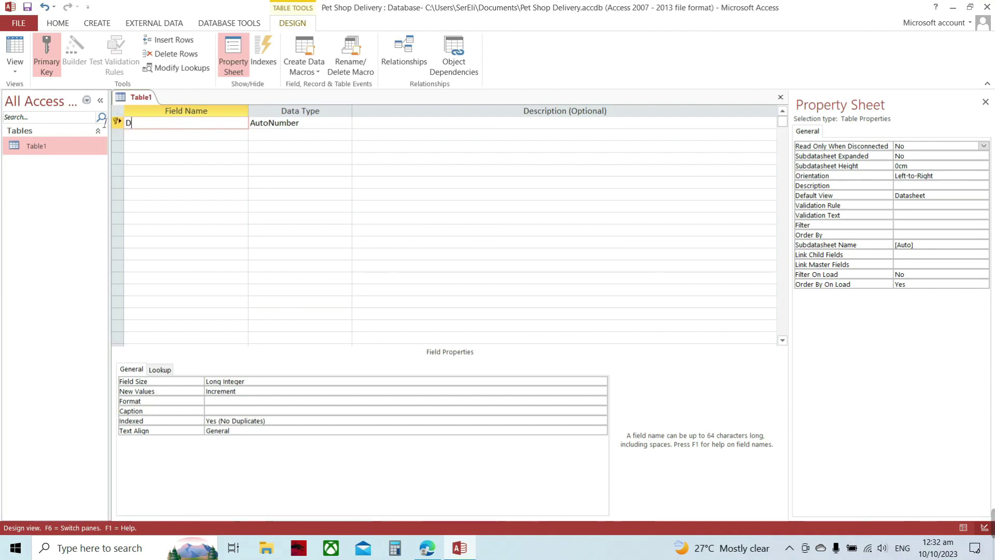
pyautogui.write('elivery')
pyautogui.write('No')
# - Set the Format property of the AutoNumber field DeliveryNo to "DEVNO"000000
pyautogui.click(313, 127)
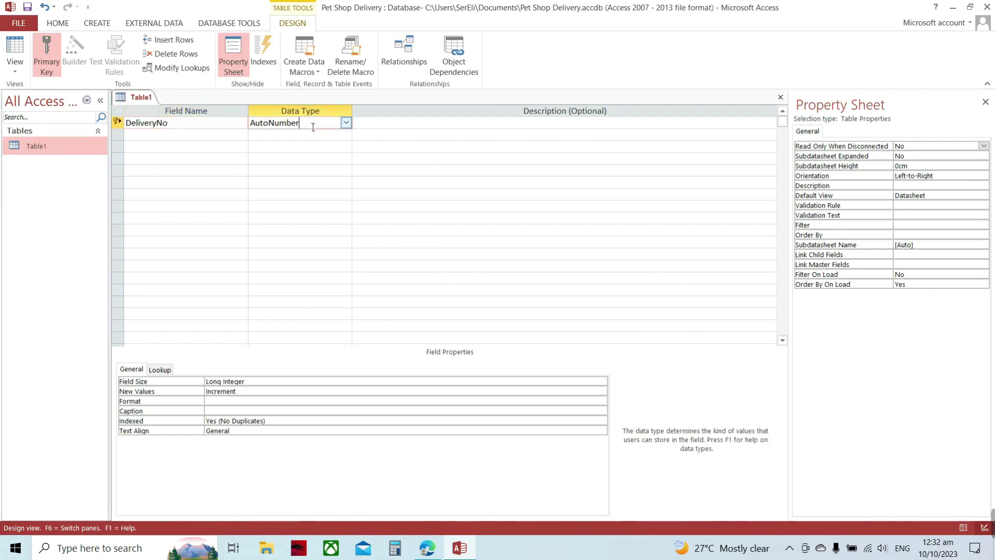
pyautogui.click(268, 406)
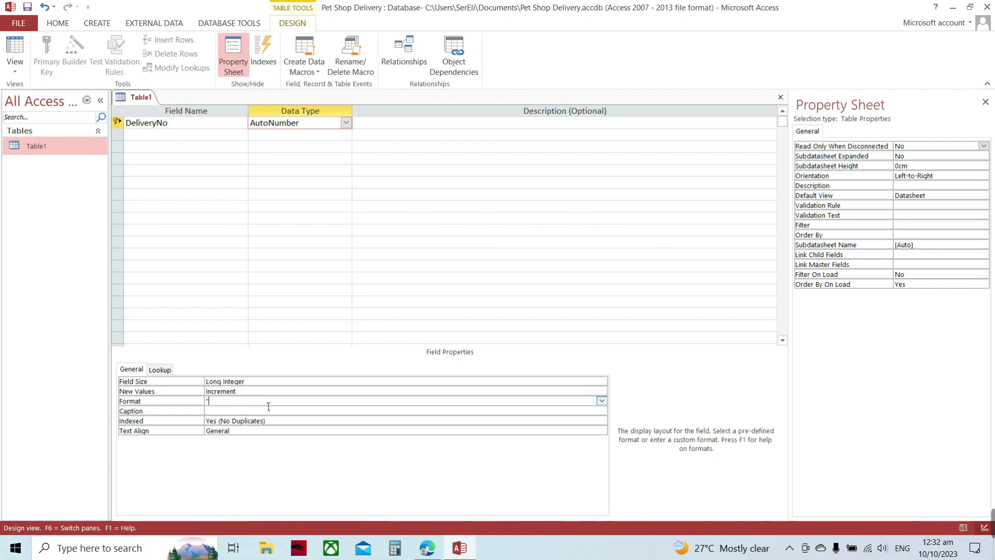
pyautogui.write('"Dev')
pyautogui.press('BackSpace')
pyautogui.press('BackSpace')
pyautogui.write('EVNO')
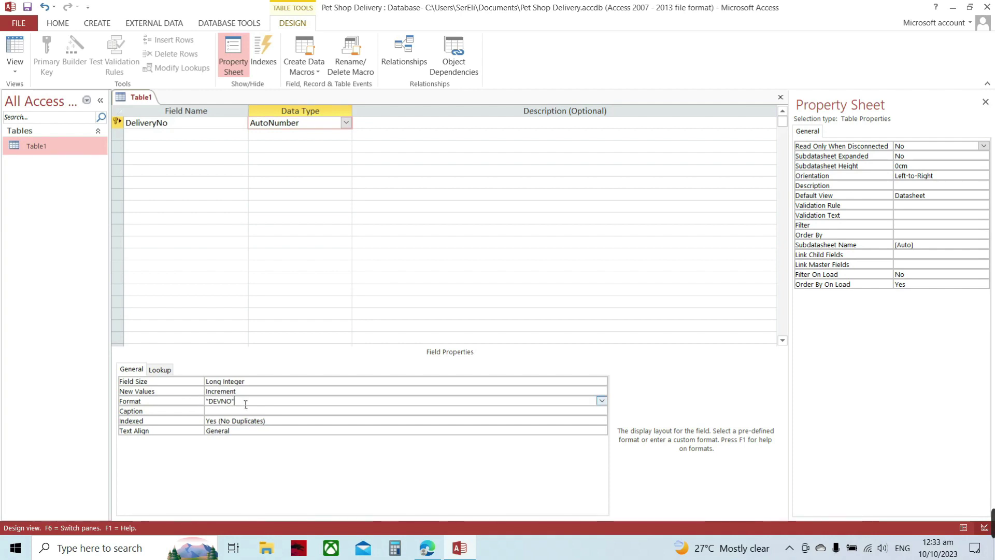
pyautogui.write('000000')
# - Copy the DeliveryNo format string and paste it into a new Notepad document
pyautogui.moveTo(257, 402); pyautogui.dragTo(211, 408)
pyautogui.hotkey('ctrl', 'c')
pyautogui.rightClick(224, 407)
pyautogui.click(249, 417)
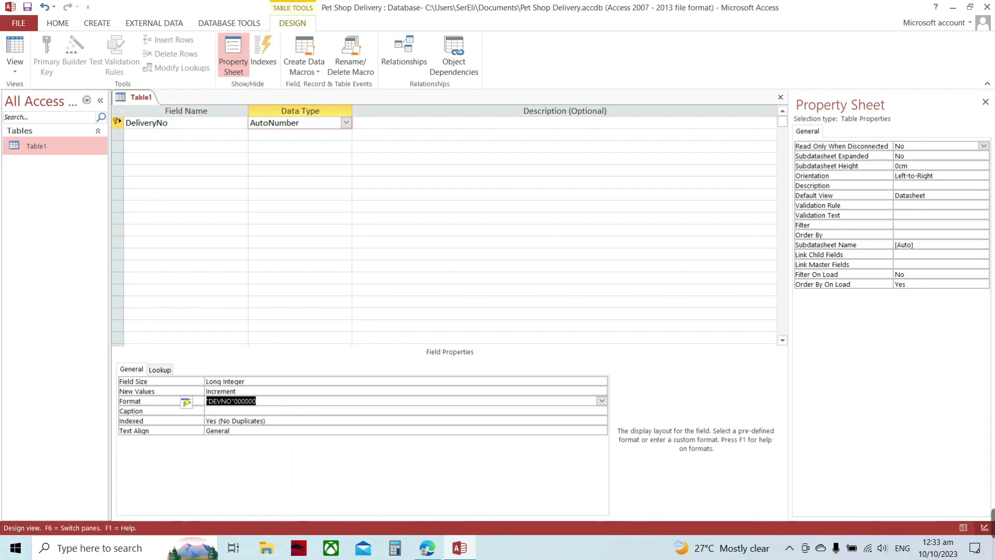
pyautogui.press('super')
pyautogui.scroll(-15, 162, 359)
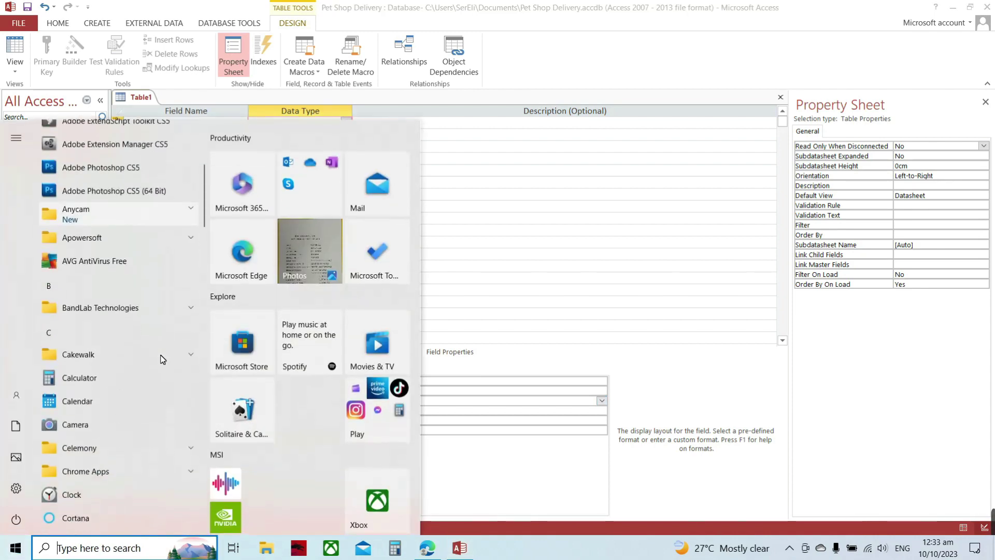
pyautogui.scroll(-15, 160, 362)
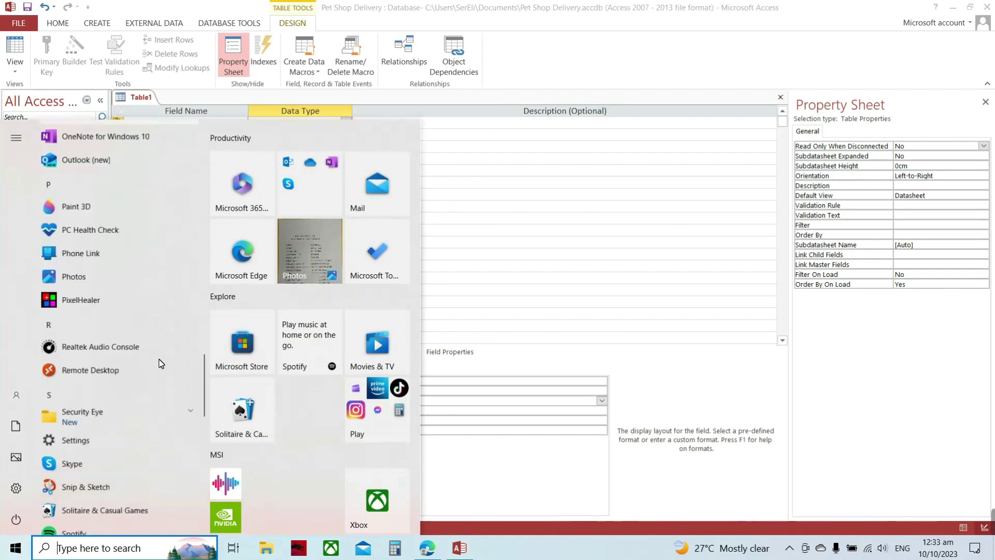
pyautogui.click(154, 238)
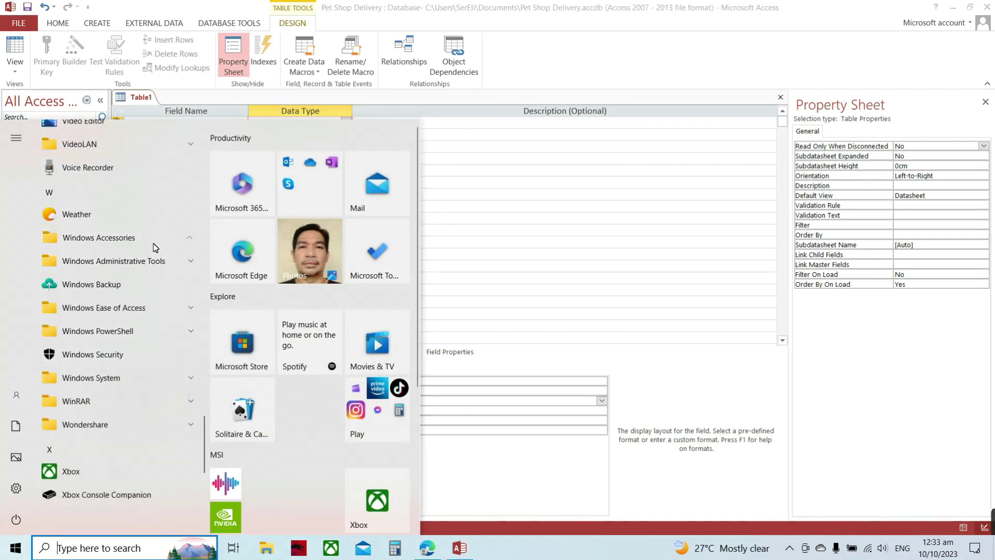
pyautogui.click(96, 334)
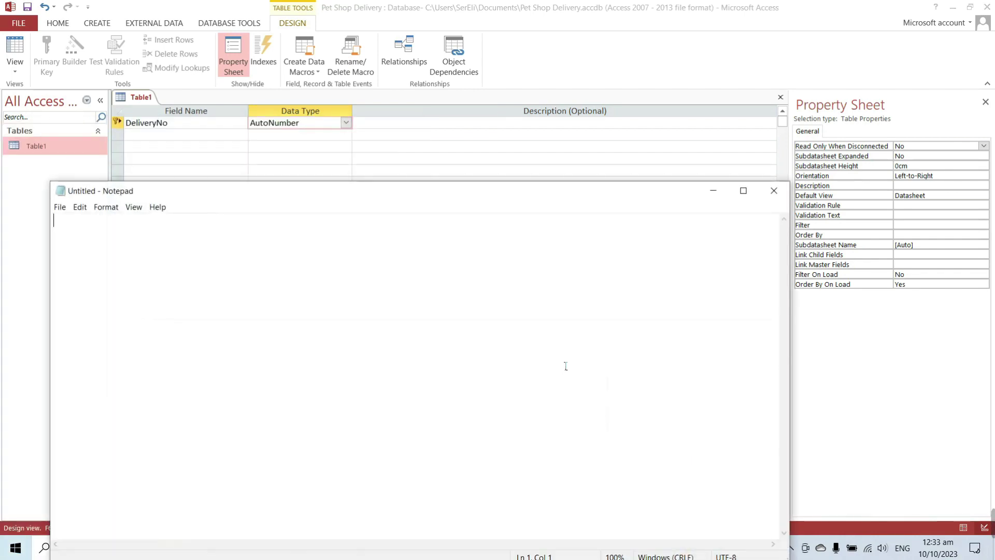
pyautogui.hotkey('ctrl', 'v')
# - Enlarge the Notepad text to 360% zoom to examine the format string, and close Notepad without saving
pyautogui.hotkey('ctrl', '+')
pyautogui.hotkey('ctrl', '+')
pyautogui.hotkey('ctrl', '+')
pyautogui.hotkey('ctrl', '+')
pyautogui.hotkey('ctrl', '+')
pyautogui.hotkey('ctrl', '+')
pyautogui.hotkey('ctrl', '+')
pyautogui.hotkey('ctrl', '+')
pyautogui.hotkey('ctrl', '+')
pyautogui.hotkey('ctrl', '+')
pyautogui.hotkey('ctrl', '+')
pyautogui.hotkey('ctrl', '+')
pyautogui.hotkey('ctrl', '+')
pyautogui.hotkey('ctrl', '+')
pyautogui.hotkey('ctrl', '+')
pyautogui.hotkey('ctrl', '+')
pyautogui.hotkey('ctrl', '+')
pyautogui.hotkey('ctrl', '+')
pyautogui.hotkey('ctrl', '+')
pyautogui.hotkey('ctrl', '+')
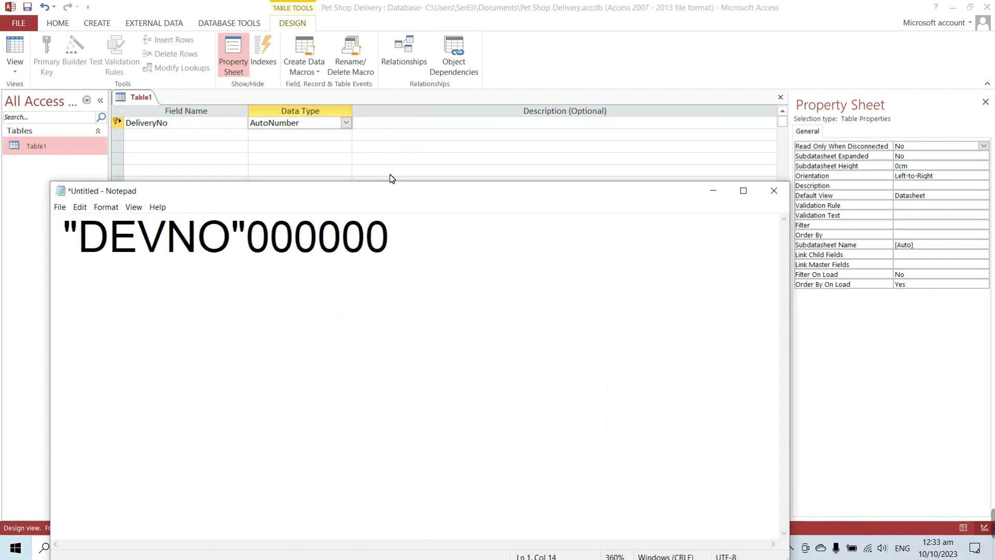
pyautogui.moveTo(394, 192); pyautogui.dragTo(705, 444)
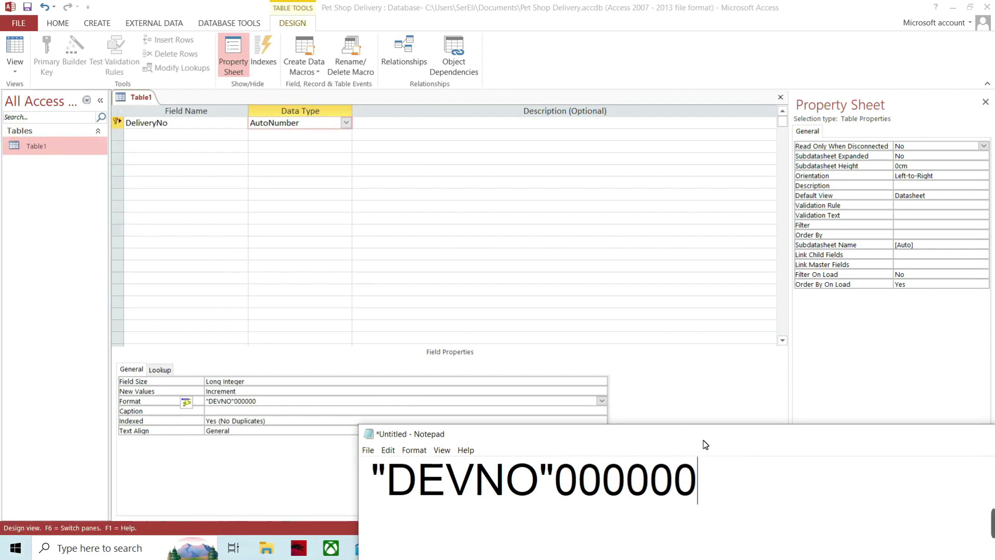
pyautogui.moveTo(705, 444); pyautogui.dragTo(463, 186)
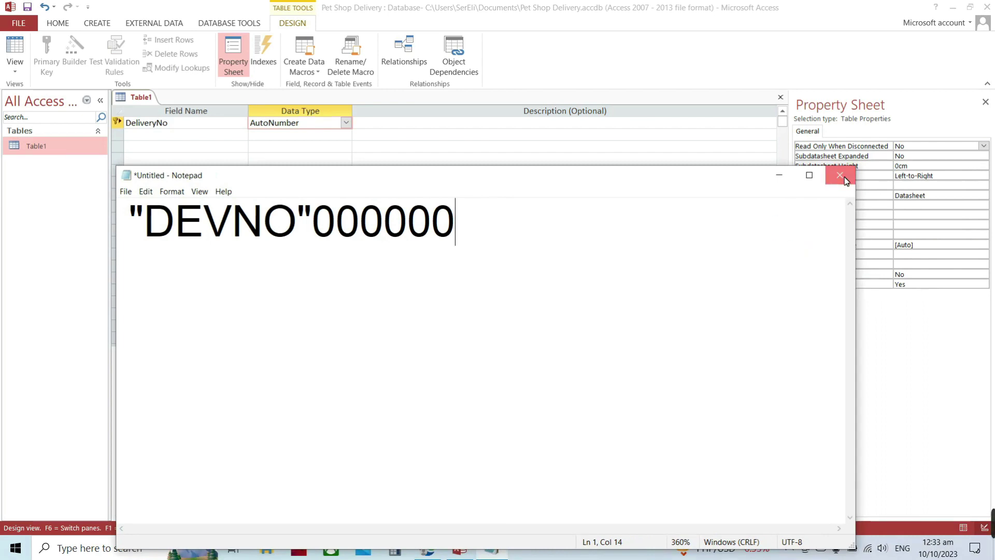
pyautogui.moveTo(299, 224); pyautogui.dragTo(279, 224)
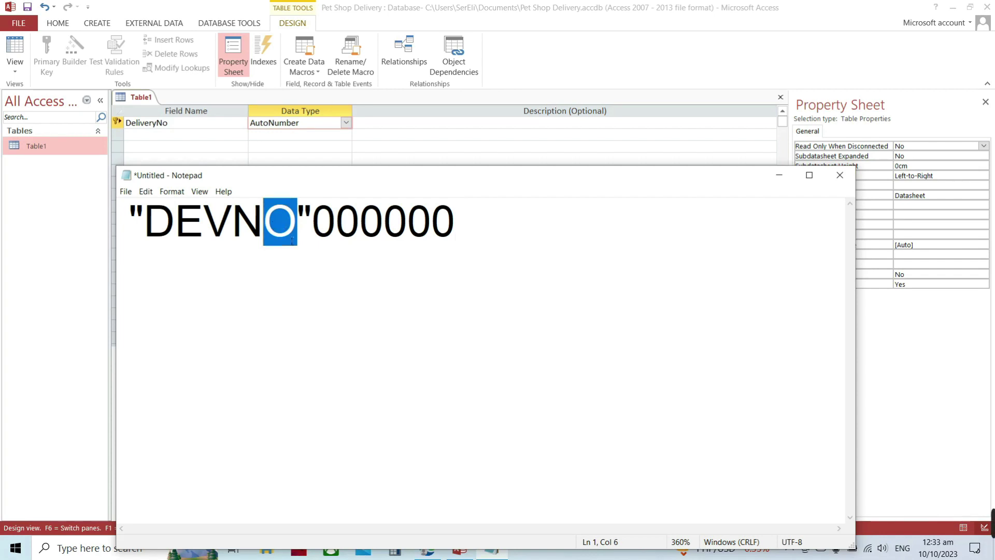
pyautogui.click(840, 177)
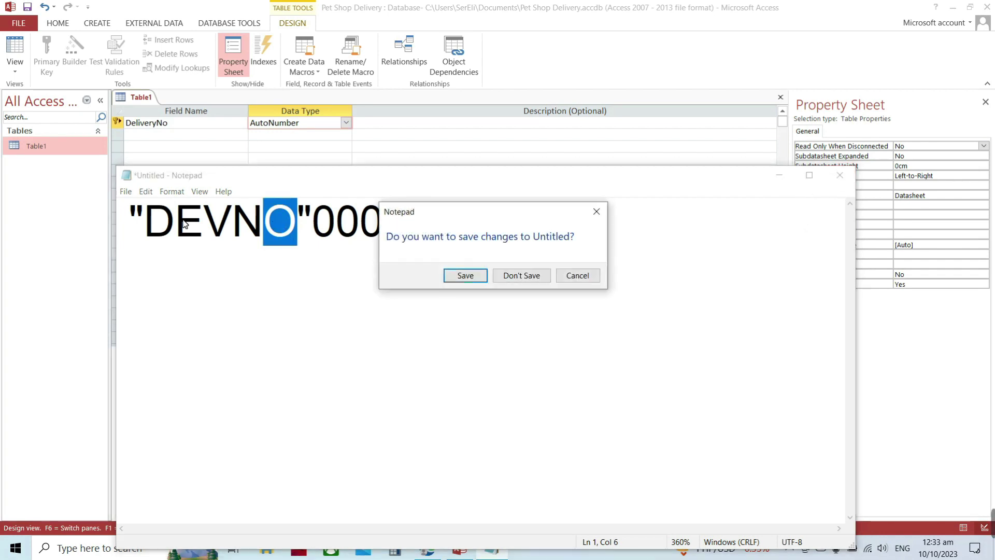
pyautogui.click(513, 276)
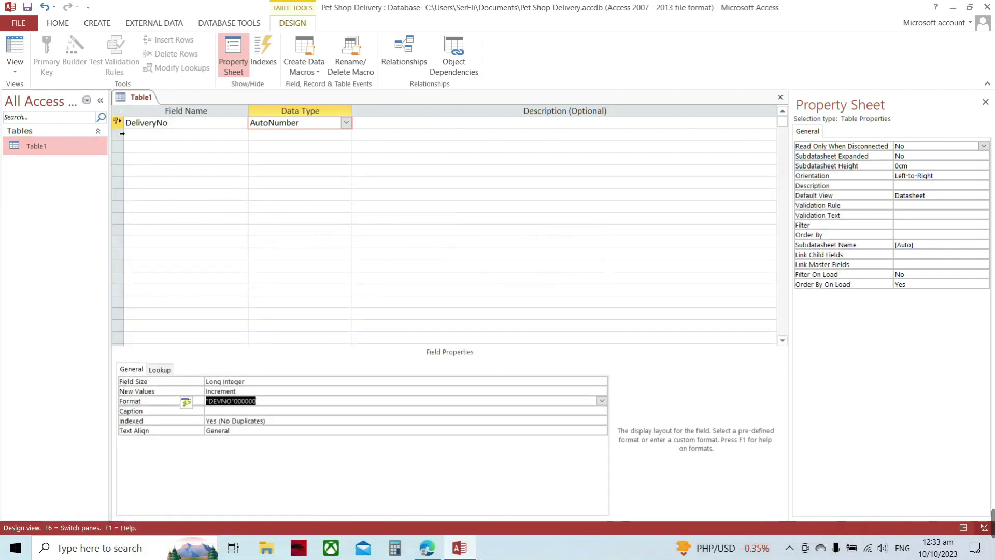
# - Add a second field named PetName with the Short Text data type in Table1
pyautogui.click(174, 135)
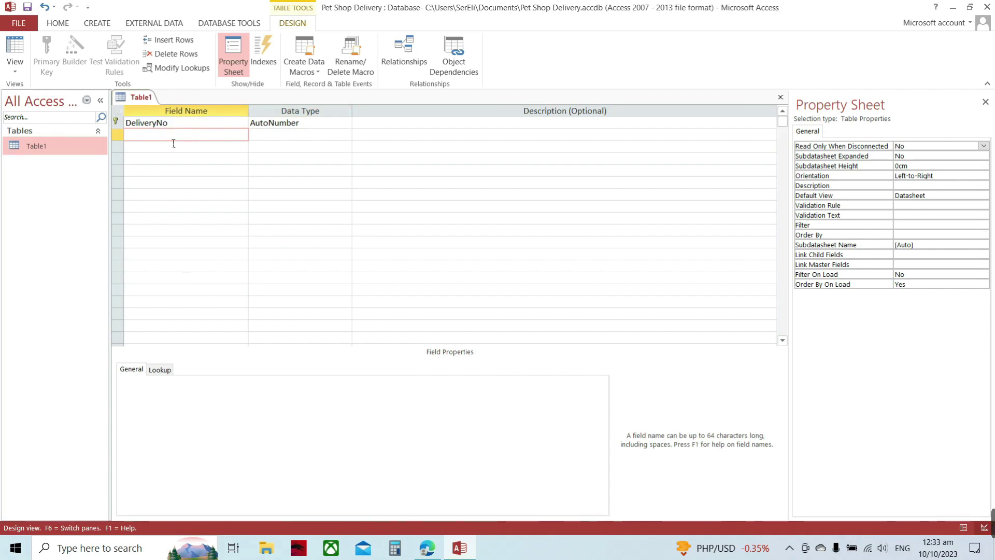
pyautogui.write('PetName')
pyautogui.click(310, 141)
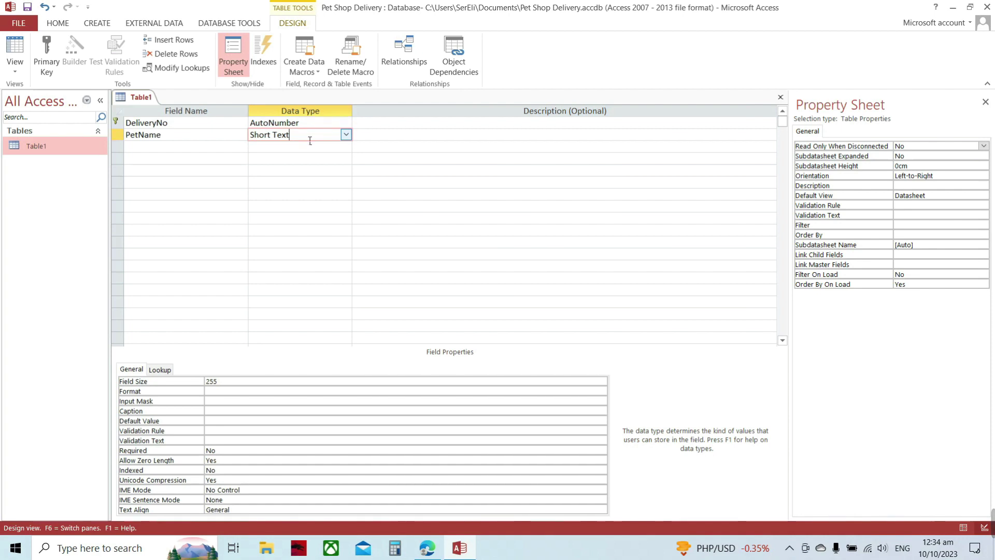
# - Add a third field named Price with the Currency data type to Table1
pyautogui.click(197, 150)
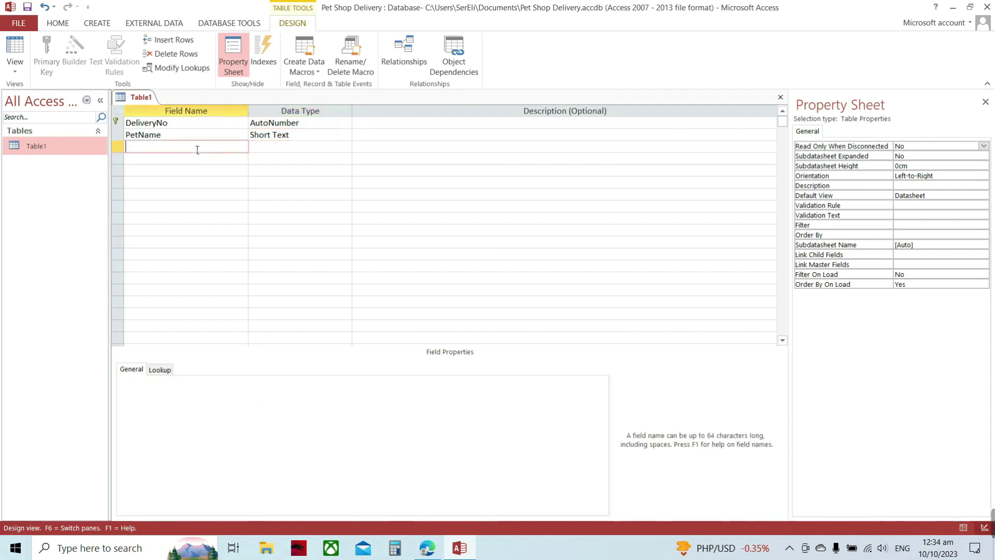
pyautogui.write('Price')
pyautogui.click(315, 152)
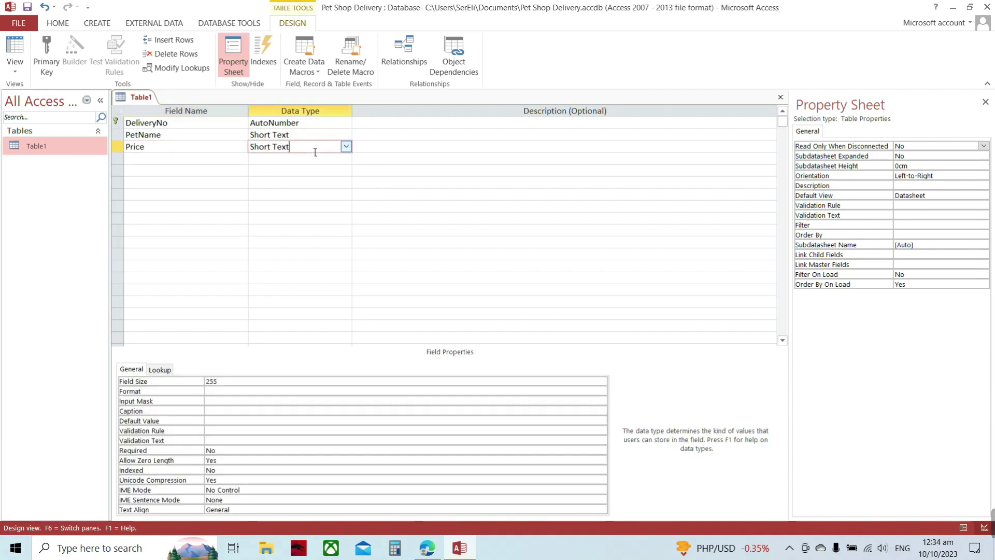
pyautogui.click(346, 146)
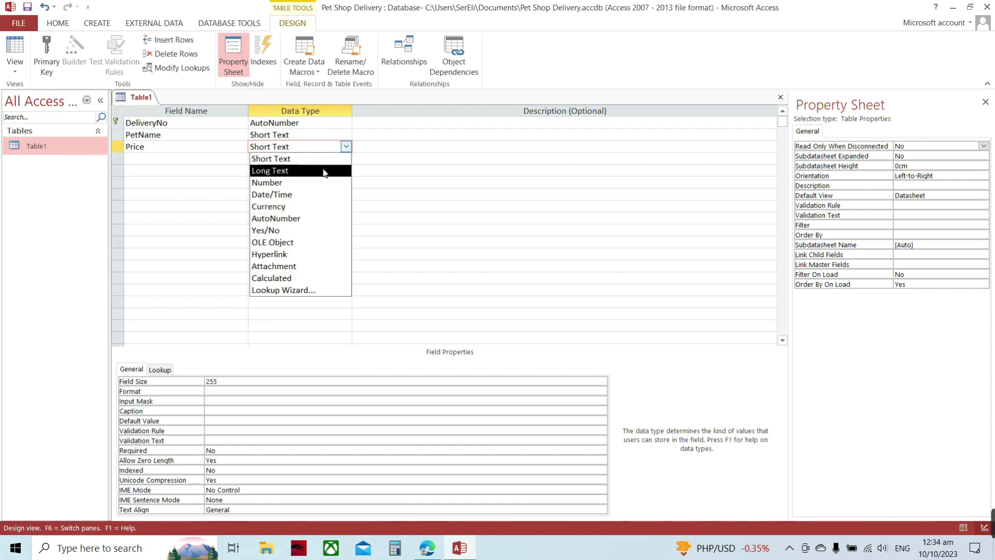
pyautogui.click(303, 207)
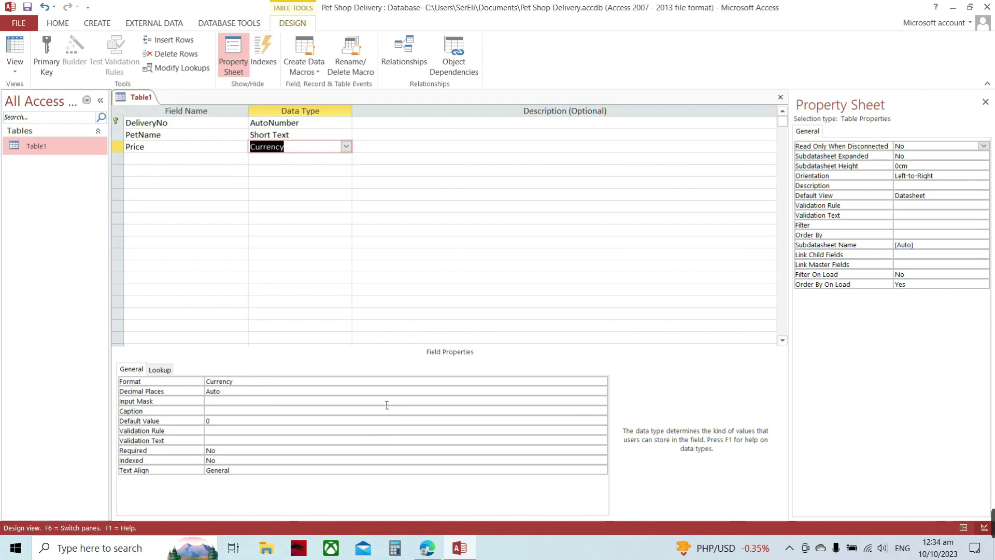
# - Set the Price field's Format property to Currency and its Decimal Places to 2
pyautogui.click(421, 384)
pyautogui.click(601, 382)
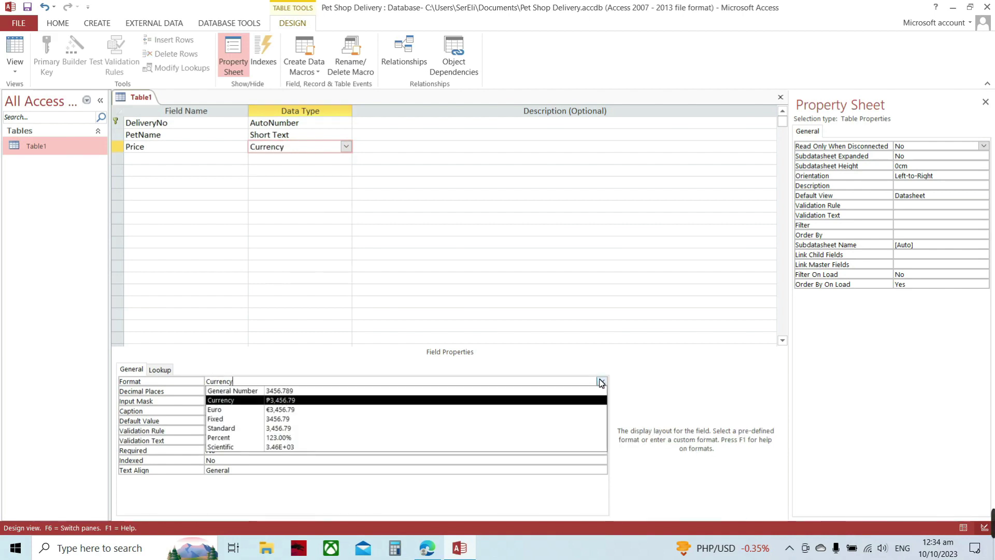
pyautogui.click(312, 400)
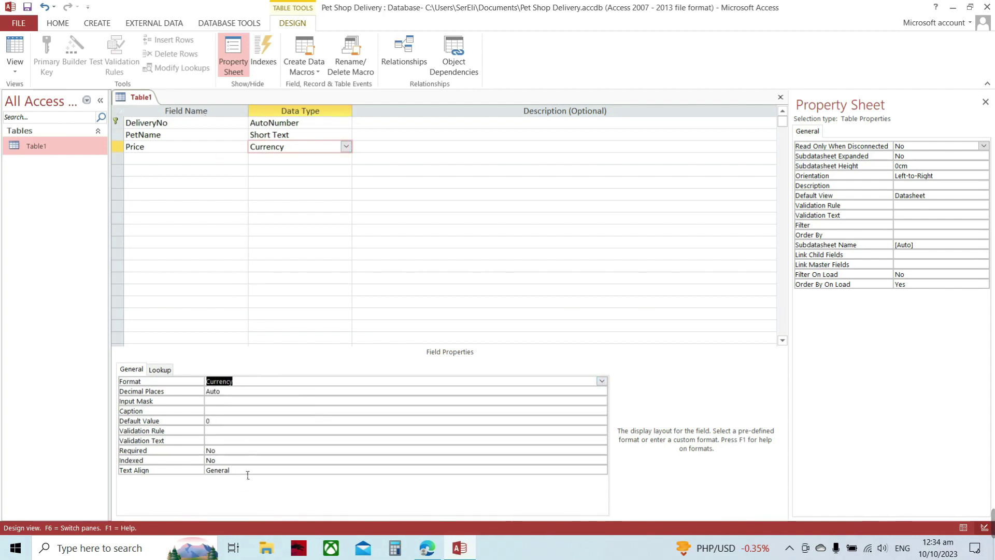
pyautogui.click(459, 395)
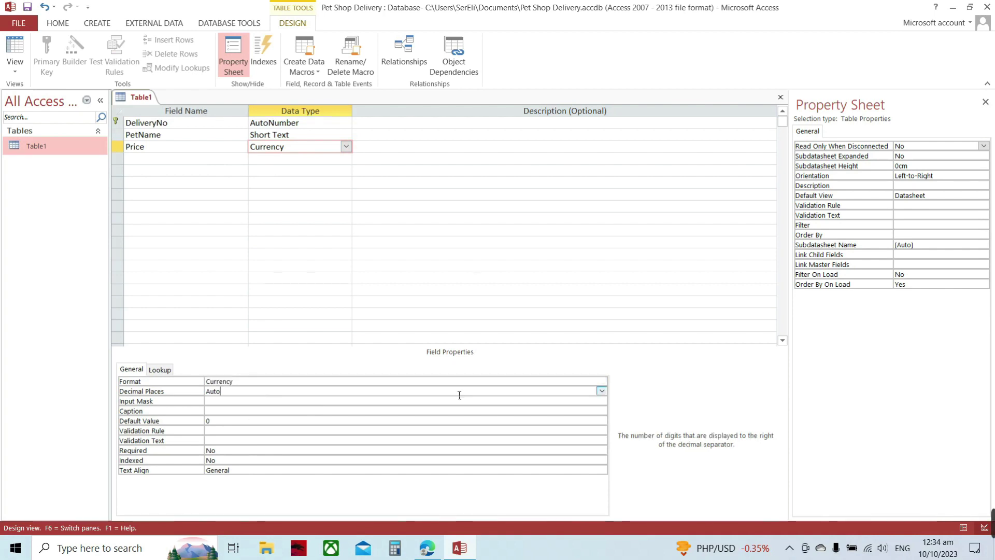
pyautogui.click(601, 391)
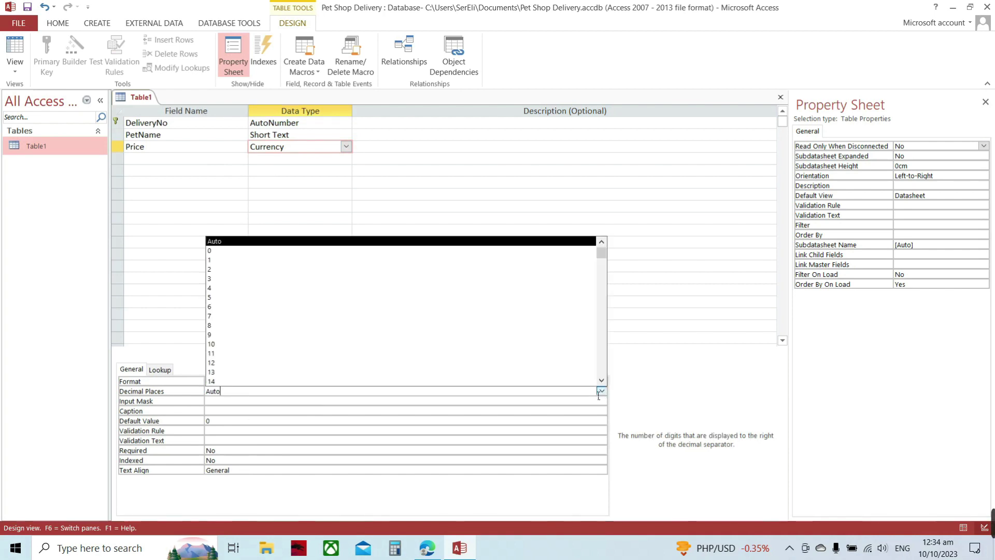
pyautogui.click(235, 269)
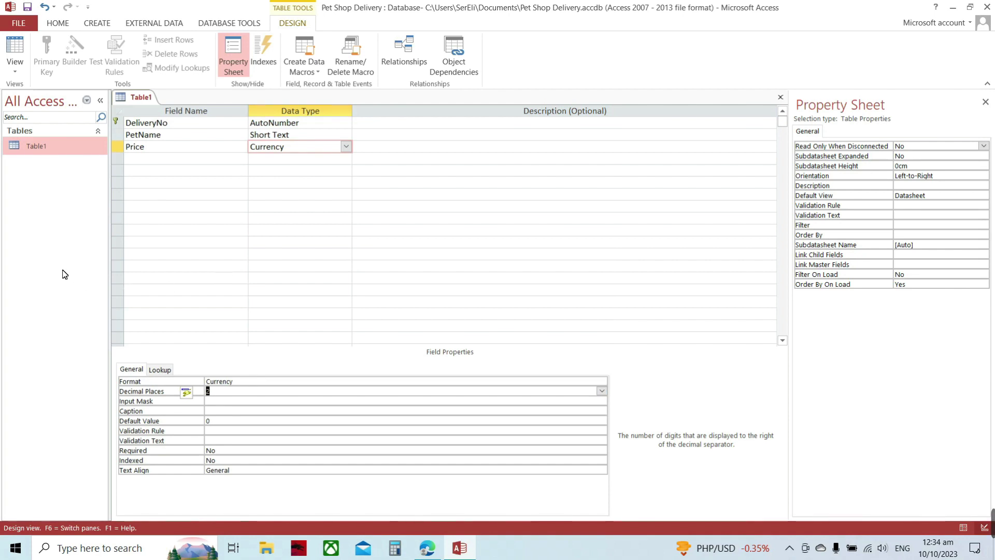
# - Add a fourth field named QR Code with the Attachment data type to Table1
pyautogui.click(166, 159)
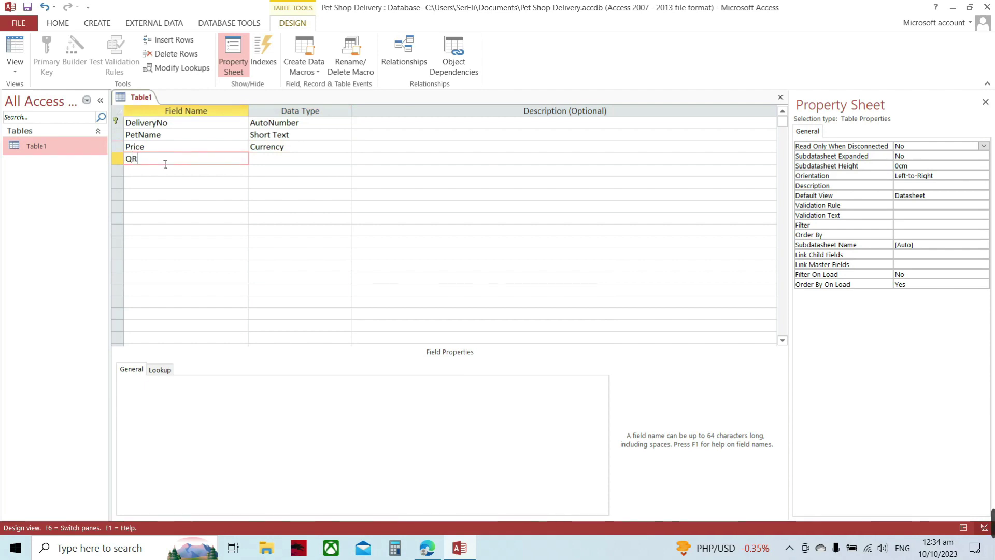
pyautogui.write('QR CODE')
pyautogui.moveTo(170, 164); pyautogui.dragTo(160, 165)
pyautogui.write('ode')
pyautogui.click(347, 160)
pyautogui.click(346, 158)
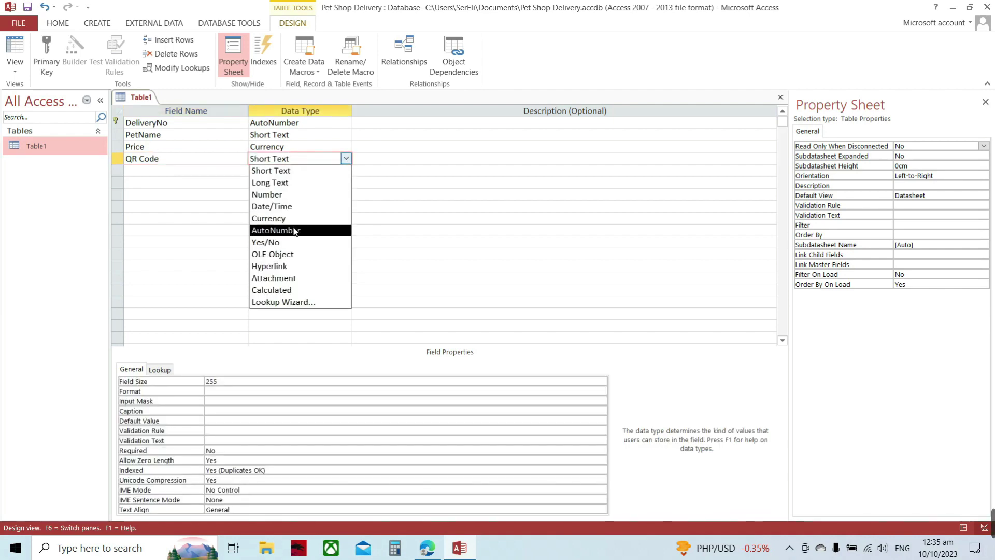
pyautogui.click(302, 278)
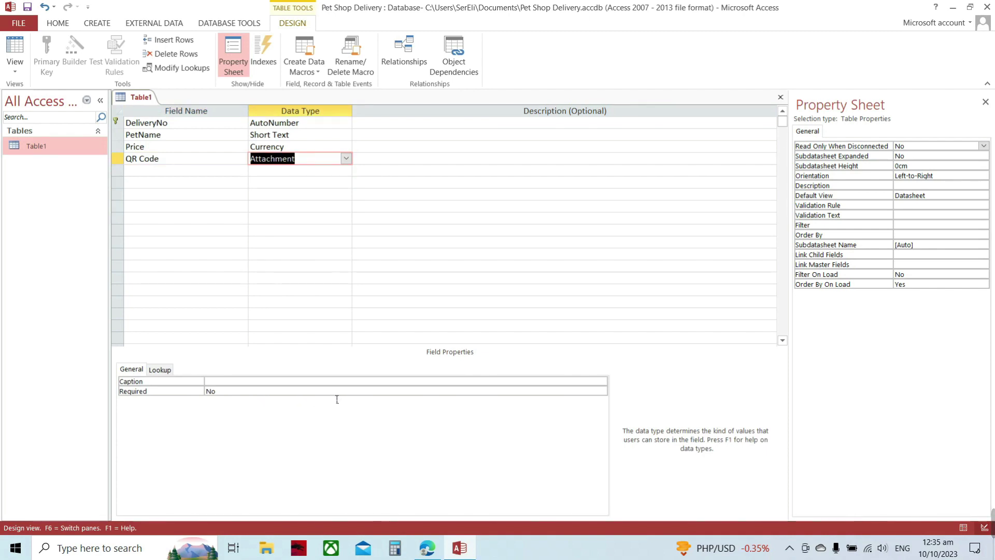
# - Save the design of Table1 and close the table
pyautogui.rightClick(39, 143)
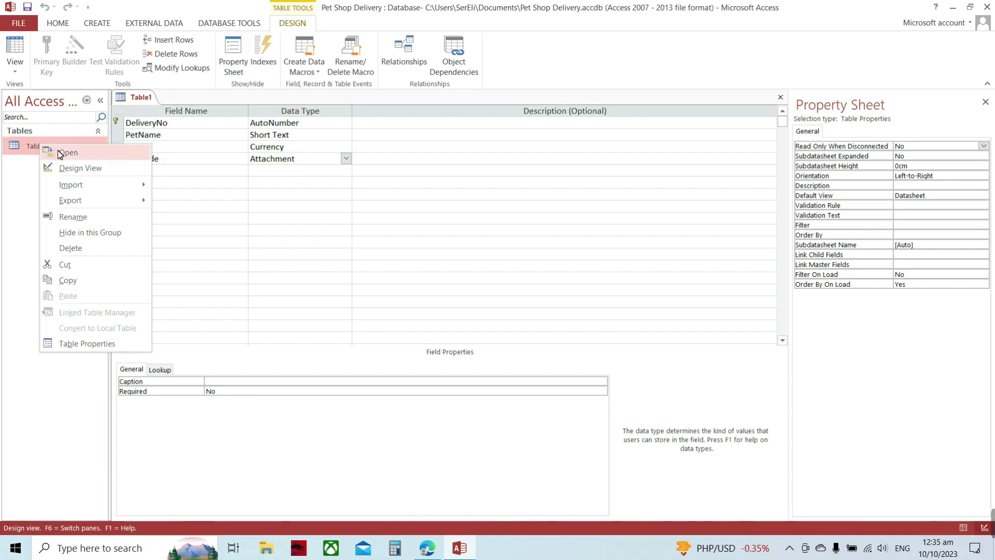
pyautogui.rightClick(138, 97)
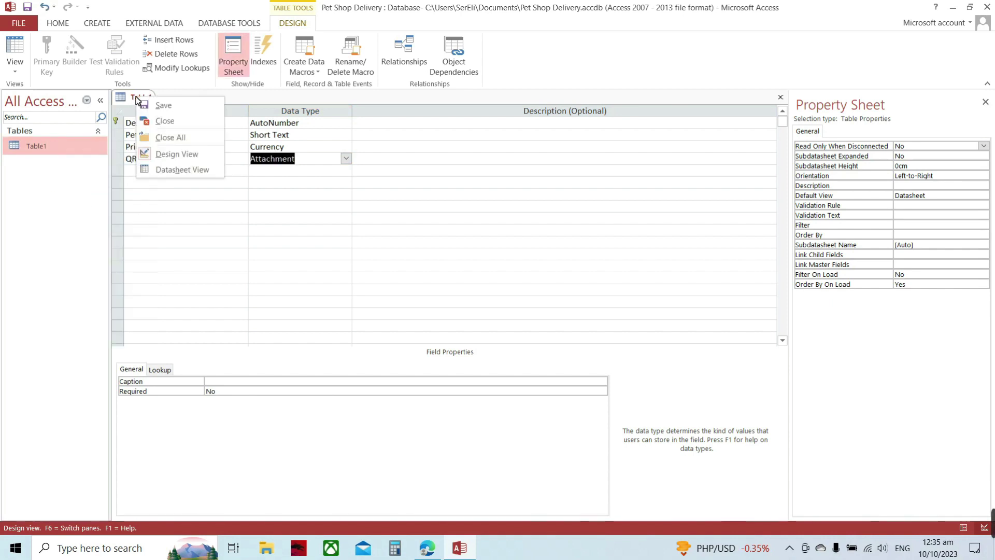
pyautogui.click(175, 107)
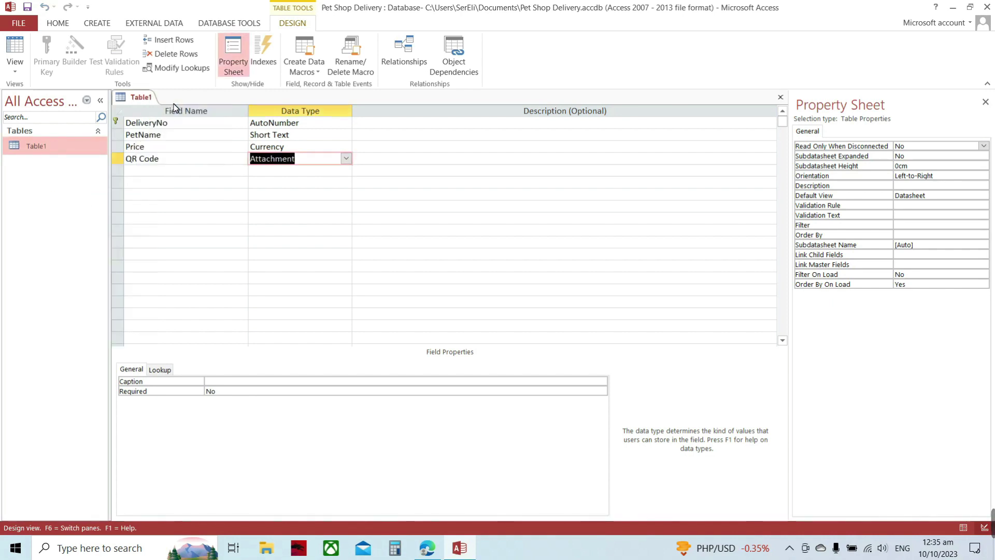
pyautogui.click(37, 148)
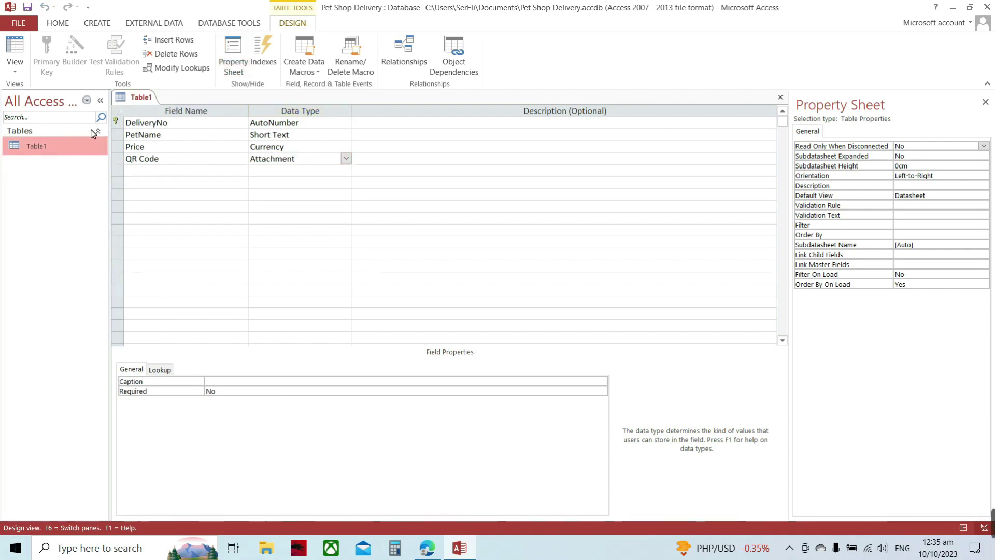
pyautogui.rightClick(138, 97)
pyautogui.click(179, 122)
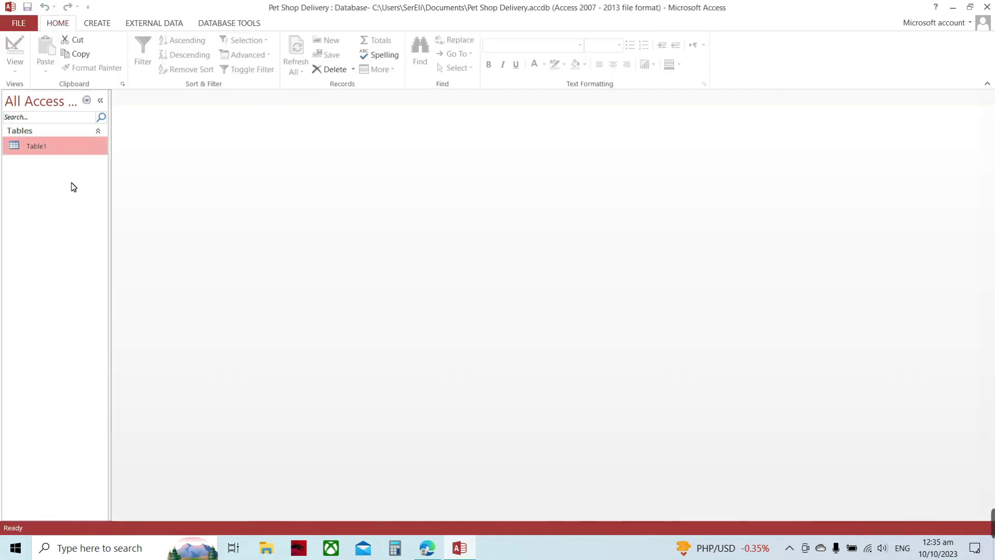
# - Create a form titled Table1 with the Form Wizard, including all Table1 fields in a Justified layout
pyautogui.click(98, 24)
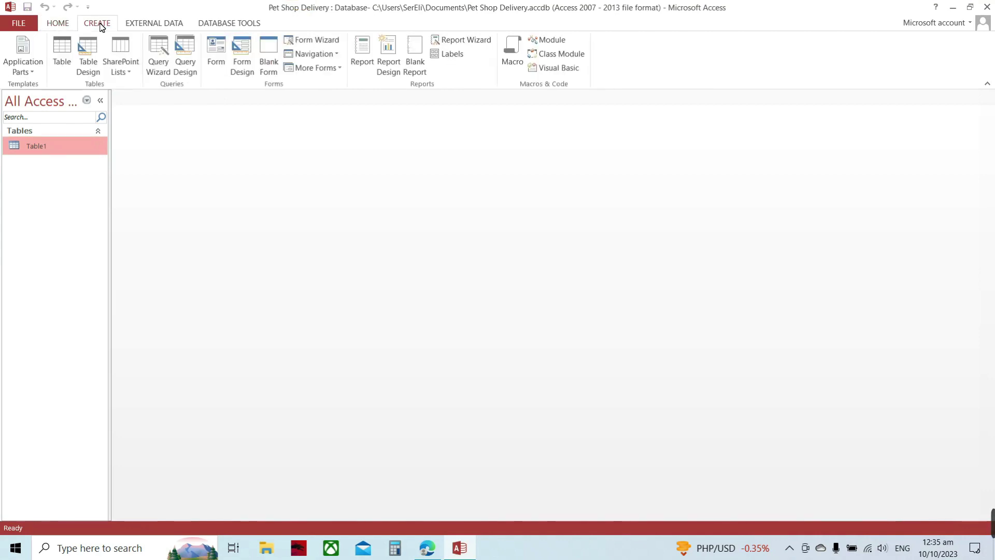
pyautogui.click(324, 42)
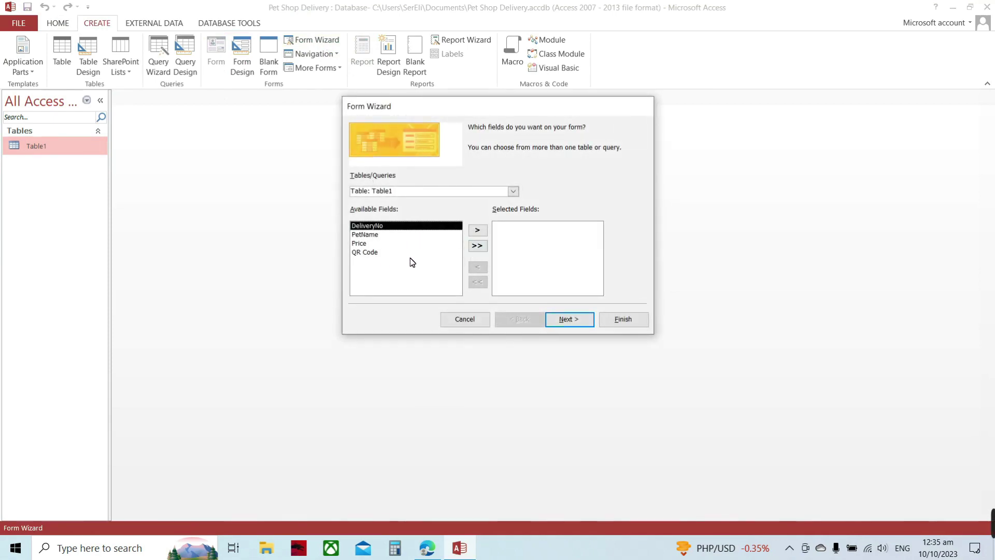
pyautogui.click(477, 246)
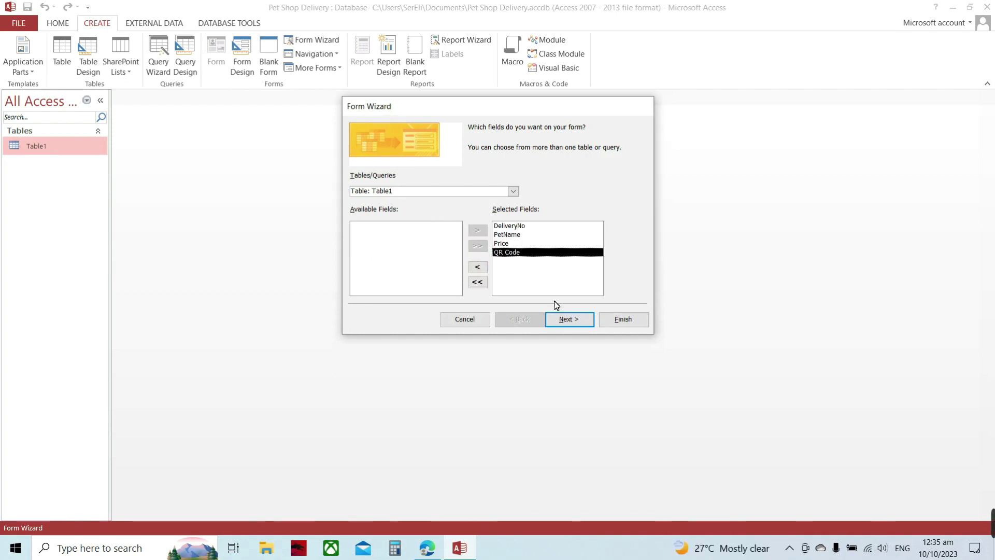
pyautogui.click(574, 319)
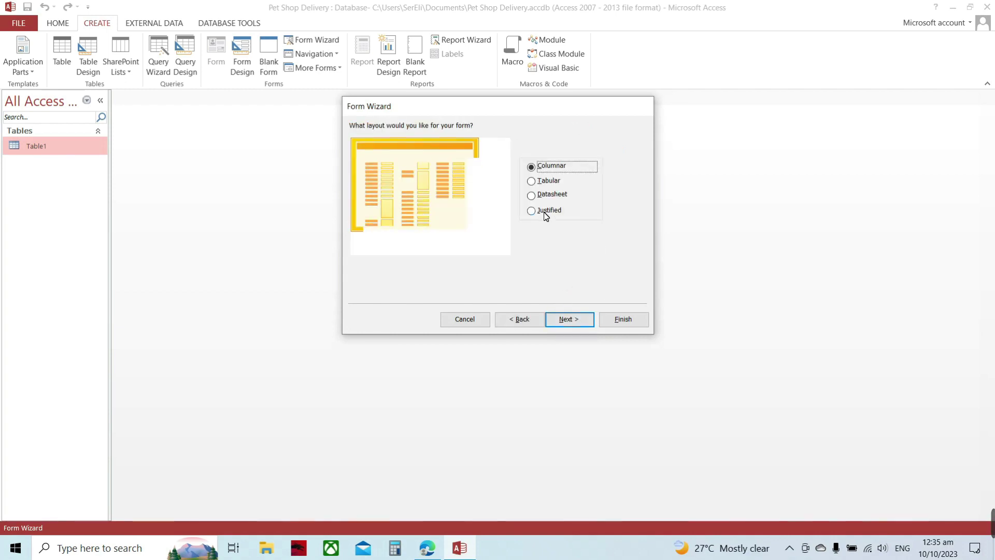
pyautogui.click(546, 215)
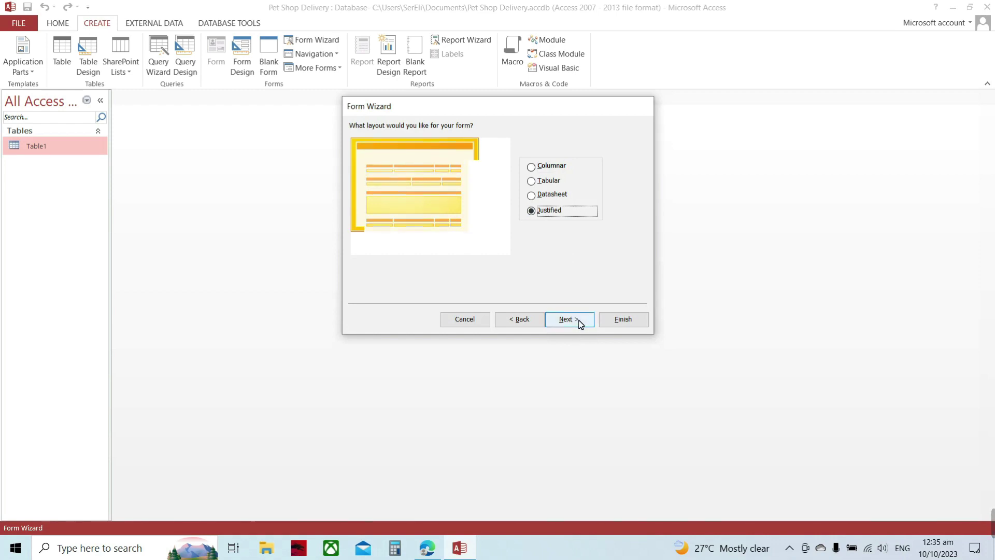
pyautogui.click(580, 321)
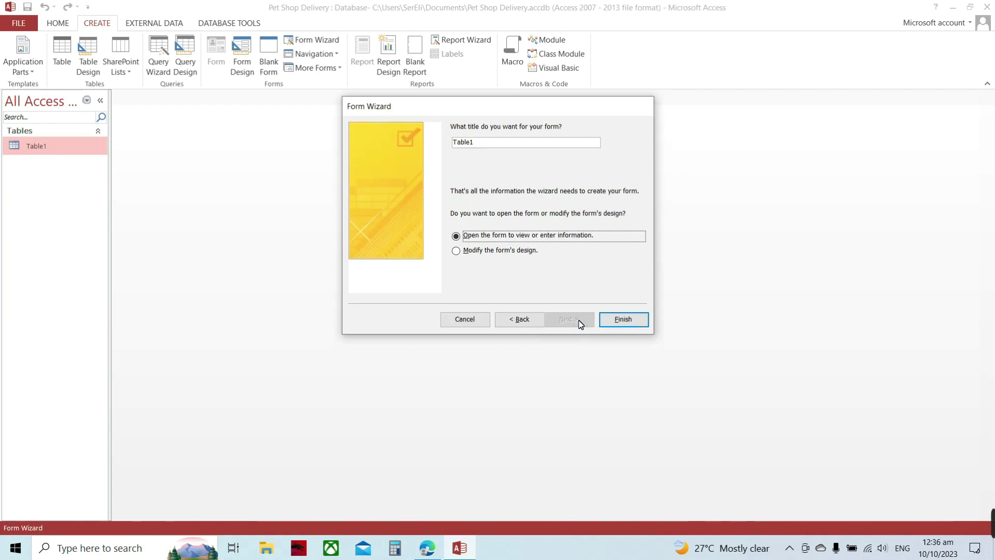
pyautogui.click(620, 321)
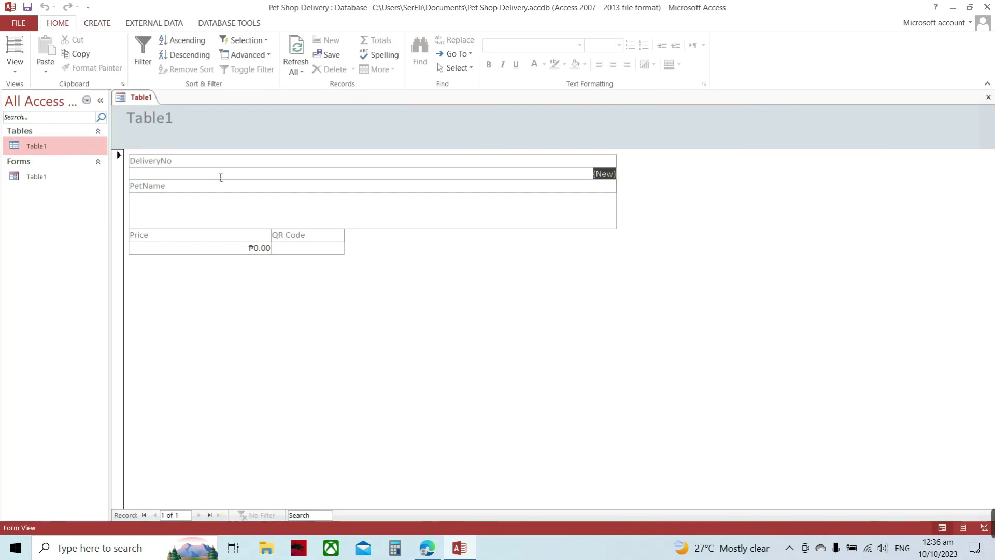
# - Open the Table1 form in Design View and extend its Detail section to about 10.5 cm high
pyautogui.rightClick(43, 177)
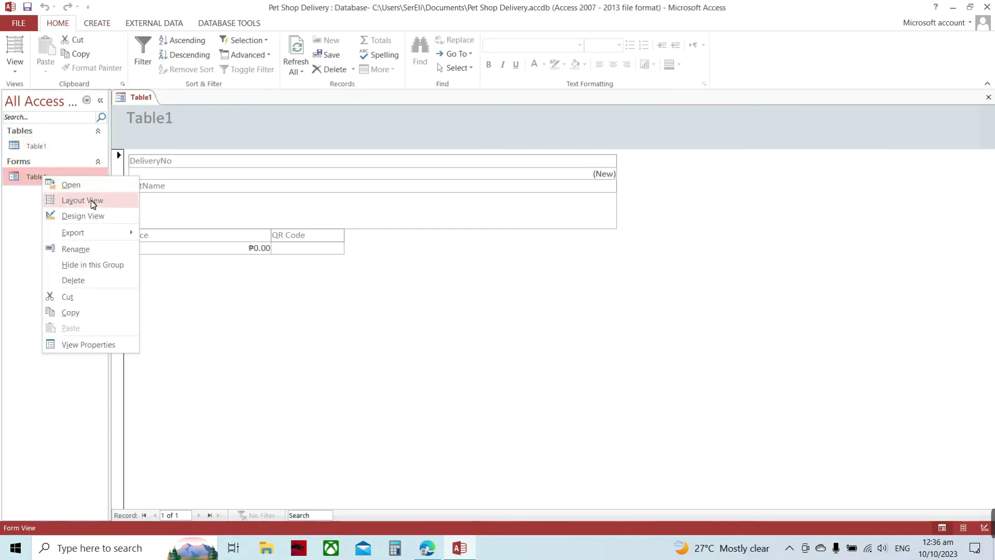
pyautogui.click(93, 215)
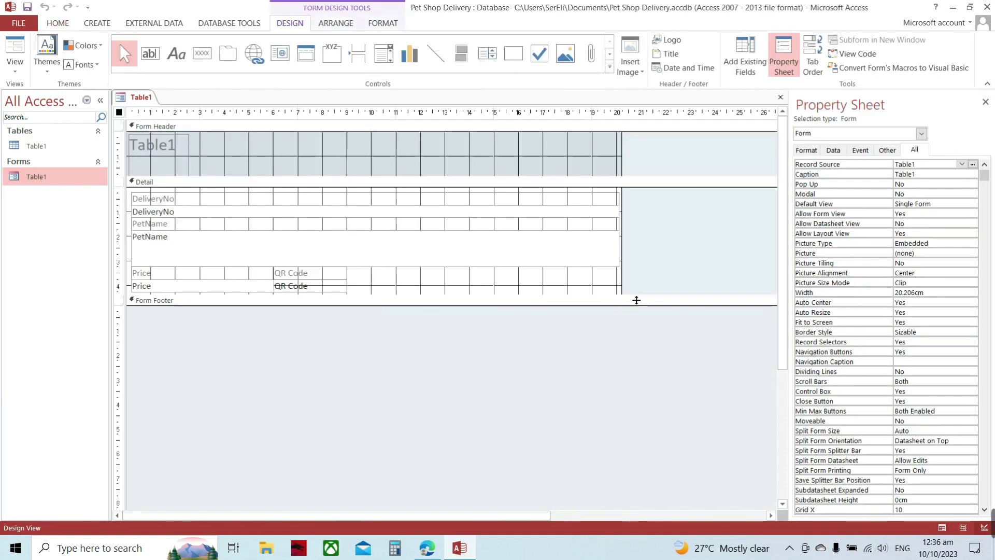
pyautogui.click(648, 300)
pyautogui.moveTo(648, 300); pyautogui.dragTo(651, 455)
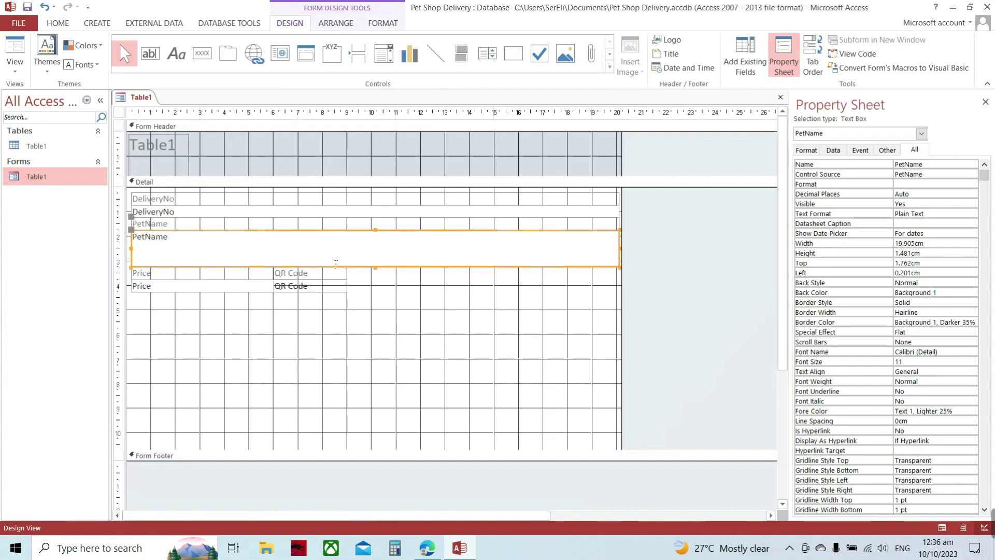
# - Reduce the PetName text box to about 0.7 cm high and widen the form to about 24.5 cm
pyautogui.click(382, 261)
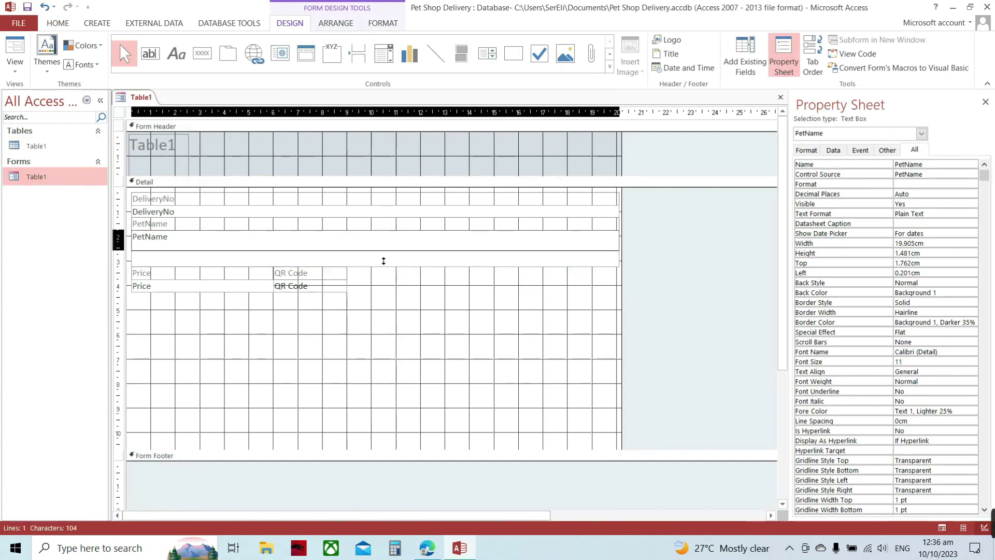
pyautogui.moveTo(382, 261); pyautogui.dragTo(383, 249)
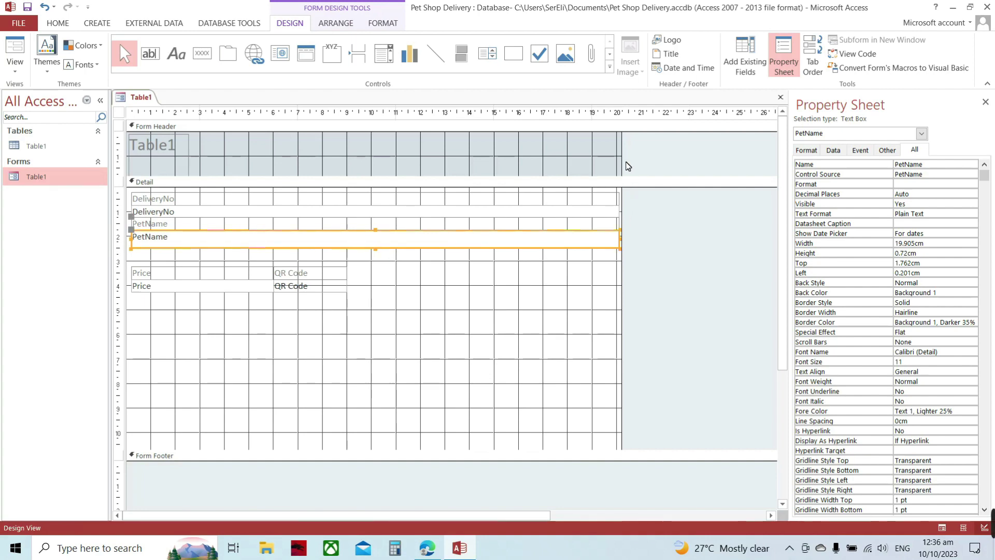
pyautogui.moveTo(625, 156); pyautogui.dragTo(731, 158)
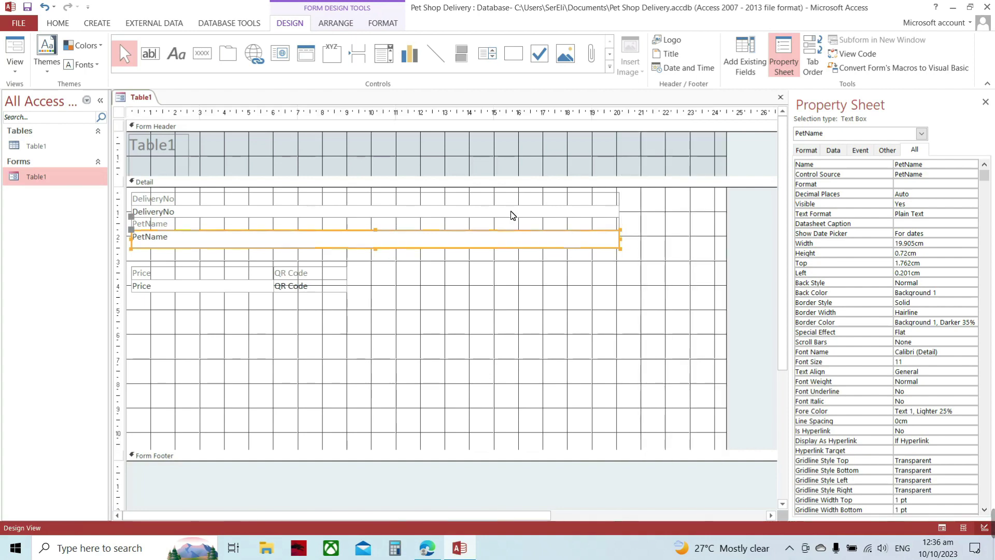
# - Narrow the DeliveryNo label to about 2.4 cm and the DeliveryNo text box to about 4.8 cm
pyautogui.click(616, 199)
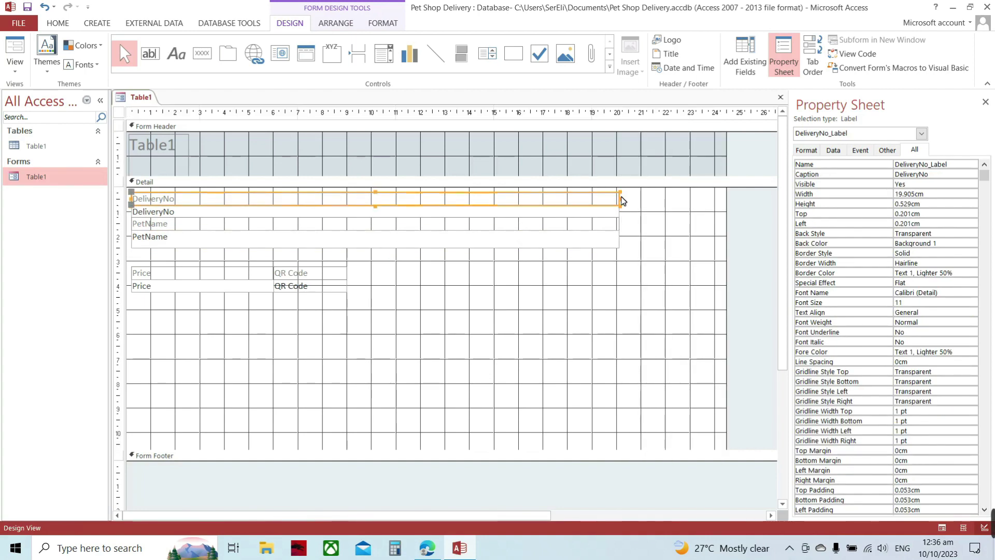
pyautogui.moveTo(622, 201); pyautogui.dragTo(191, 202)
pyautogui.click(349, 210)
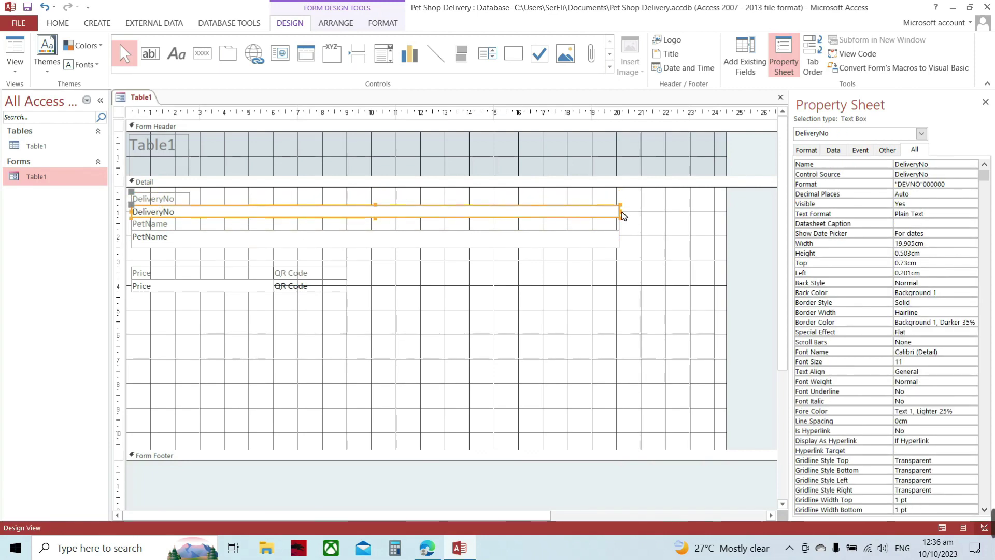
pyautogui.moveTo(624, 215); pyautogui.dragTo(252, 218)
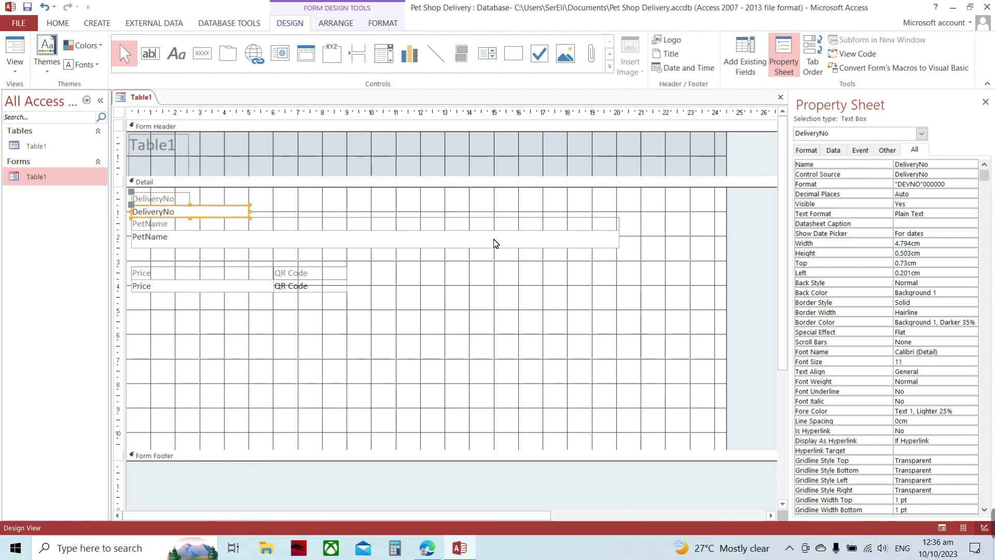
# - Narrow the PetName text box to about 5.8 cm and the PetName label to about 2.4 cm
pyautogui.click(603, 246)
pyautogui.moveTo(627, 247); pyautogui.dragTo(280, 251)
pyautogui.click(621, 225)
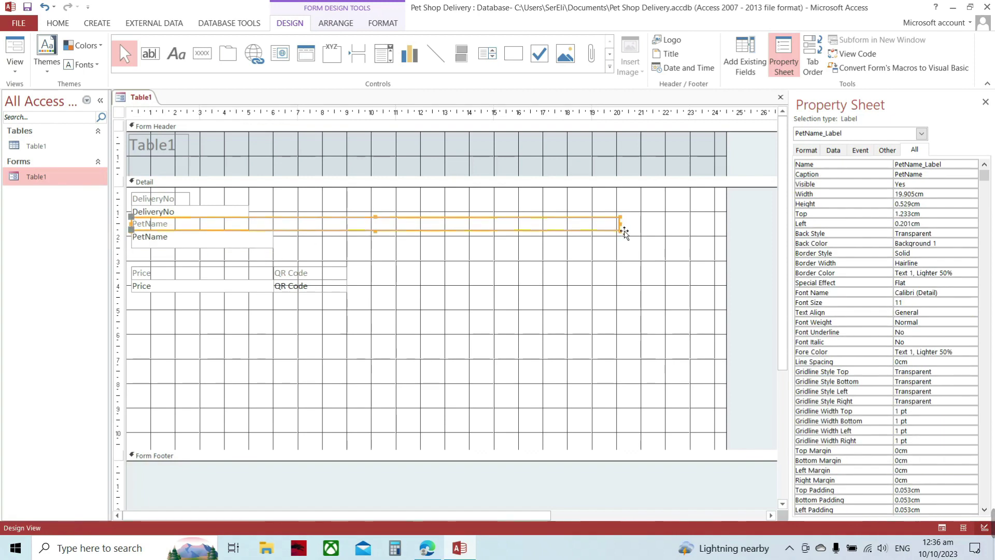
pyautogui.moveTo(624, 232); pyautogui.dragTo(194, 224)
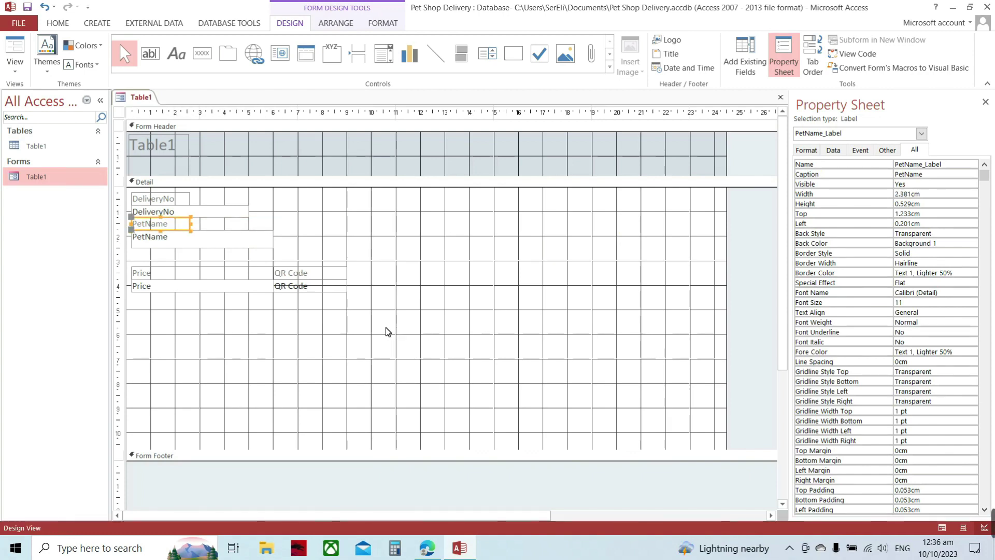
# - Narrow the Price label to about 1.4 cm and the Price text box to about 2.6 cm
pyautogui.click(239, 289)
pyautogui.moveTo(273, 291); pyautogui.dragTo(178, 294)
pyautogui.click(248, 273)
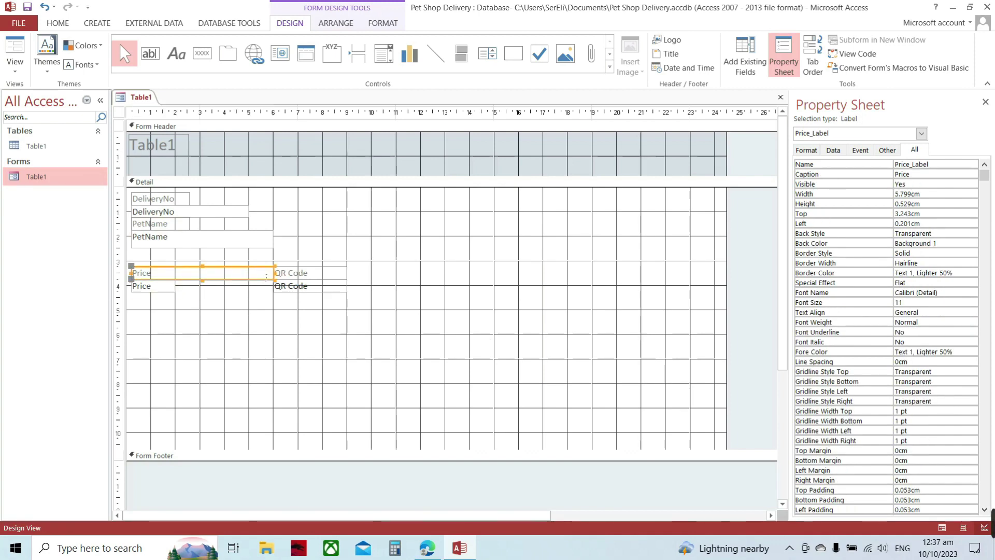
pyautogui.moveTo(267, 275); pyautogui.dragTo(176, 281)
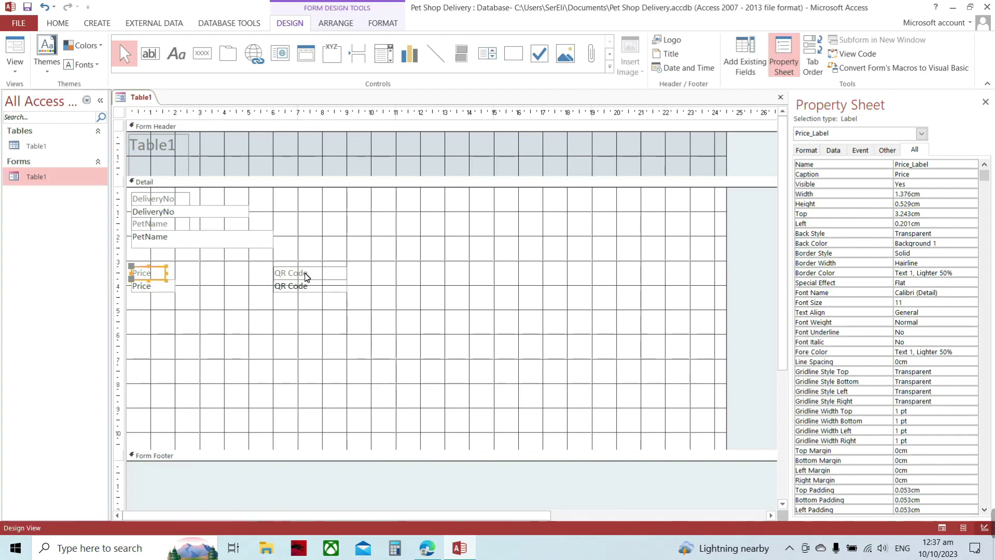
pyautogui.click(271, 262)
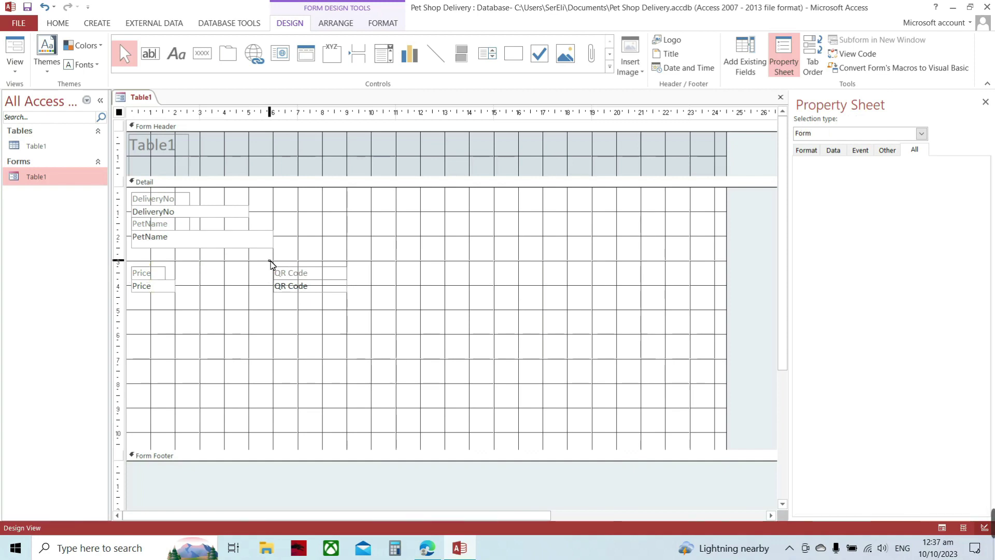
pyautogui.click(174, 288)
pyautogui.moveTo(177, 288); pyautogui.dragTo(197, 289)
# - Move the QR Code label and its control together to just below the Price text box
pyautogui.moveTo(270, 265); pyautogui.dragTo(366, 313)
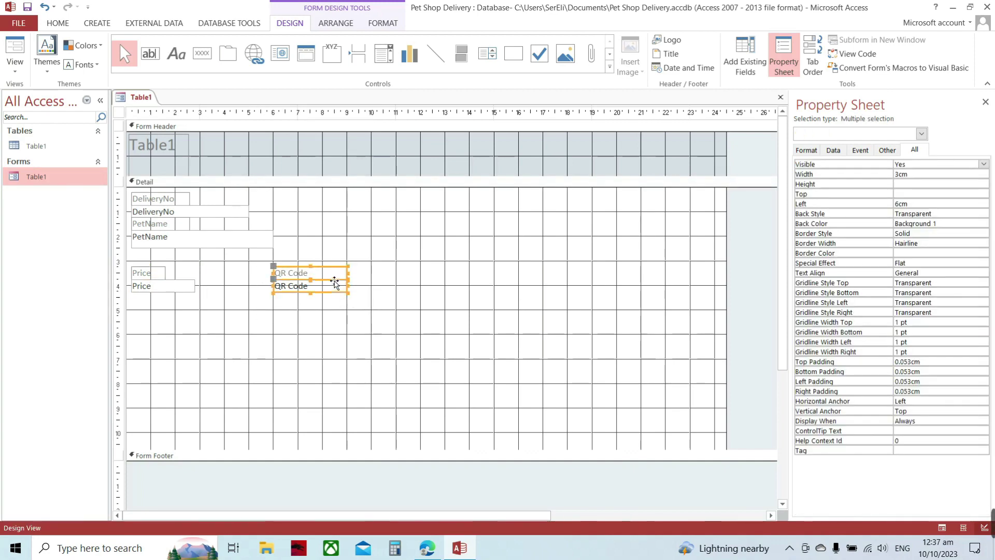
pyautogui.moveTo(334, 285); pyautogui.dragTo(196, 315)
pyautogui.click(332, 353)
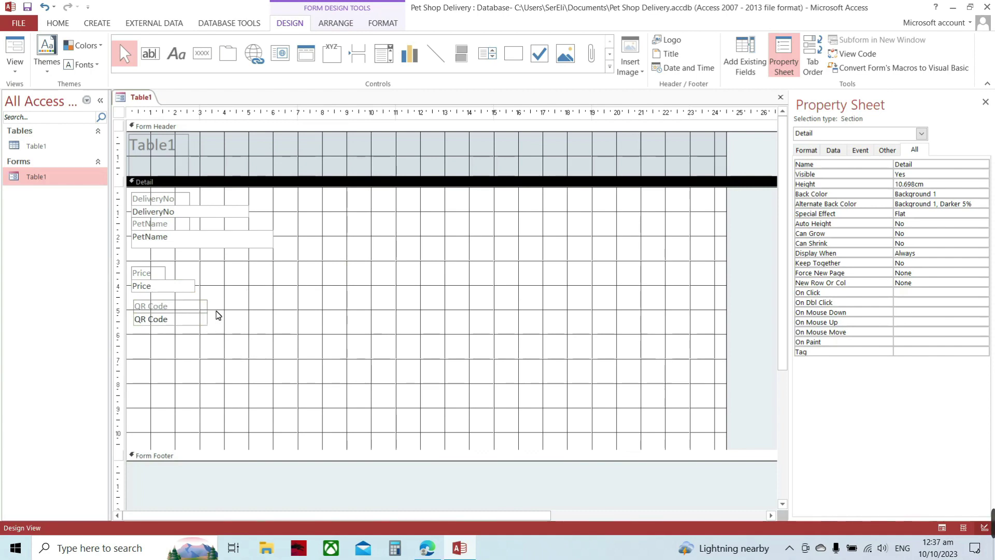
# - Shift the DeliveryNo, PetName and Price labels and text boxes to a left position of 0.3 cm, in line with QR Code
pyautogui.moveTo(344, 278); pyautogui.dragTo(147, 196)
pyautogui.click(314, 304)
pyautogui.moveTo(307, 288); pyautogui.dragTo(169, 209)
pyautogui.click(298, 313)
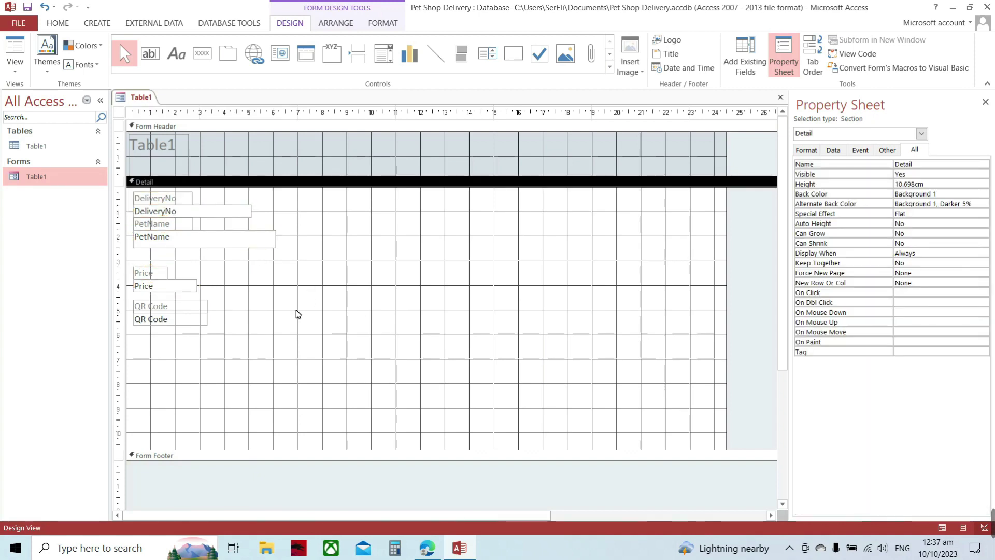
# - Set all the labels and field controls in the Detail section to font size 12 and bold
pyautogui.moveTo(313, 369); pyautogui.dragTo(133, 191)
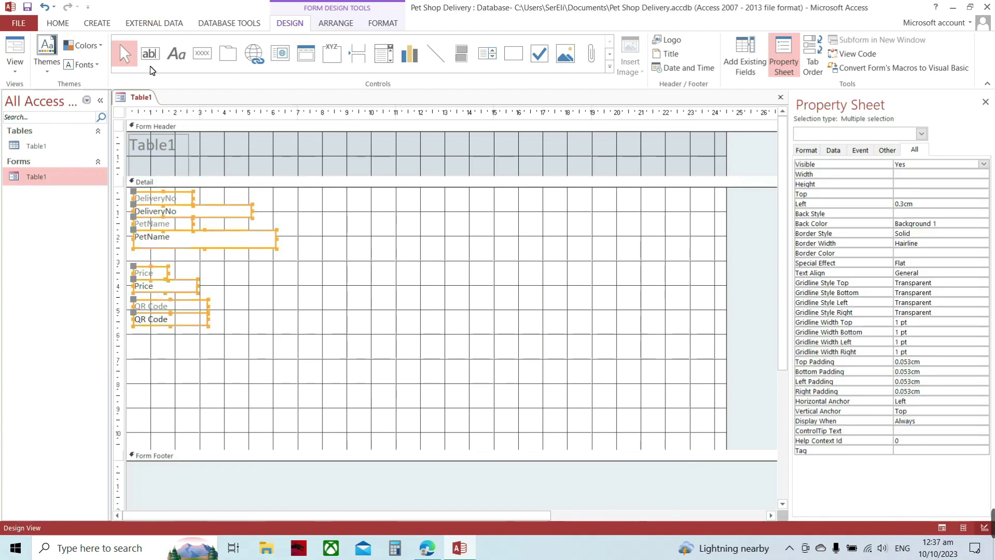
pyautogui.click(56, 23)
pyautogui.click(619, 46)
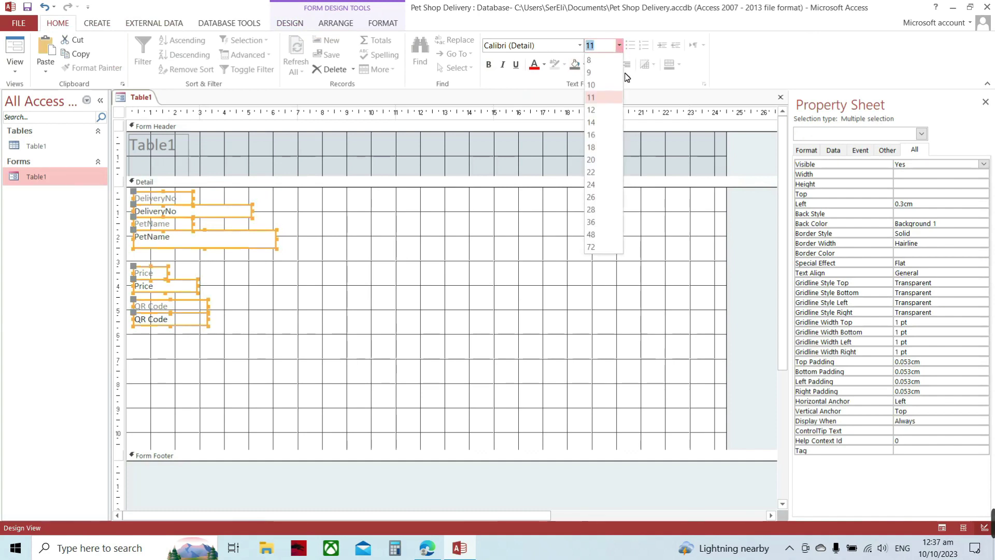
pyautogui.click(600, 112)
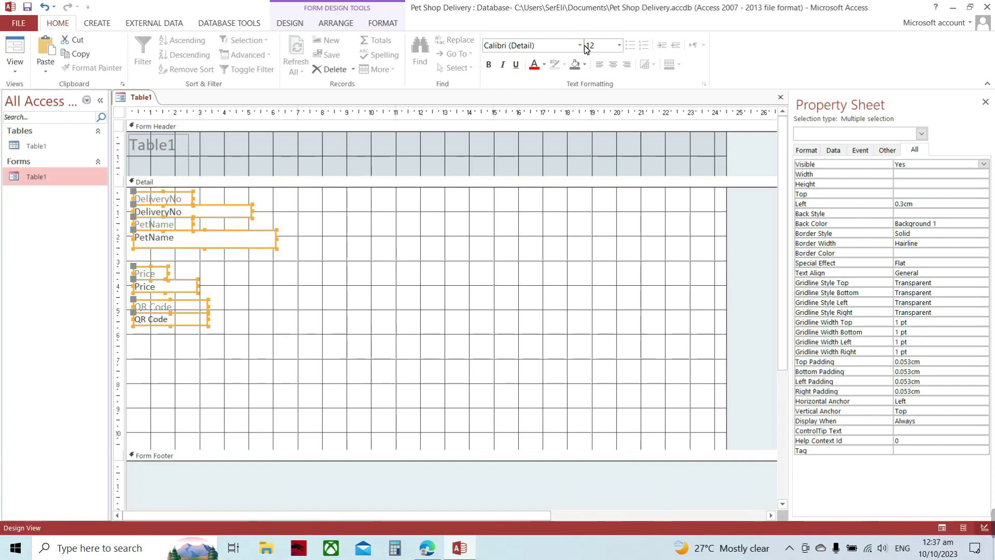
pyautogui.click(489, 64)
pyautogui.click(268, 356)
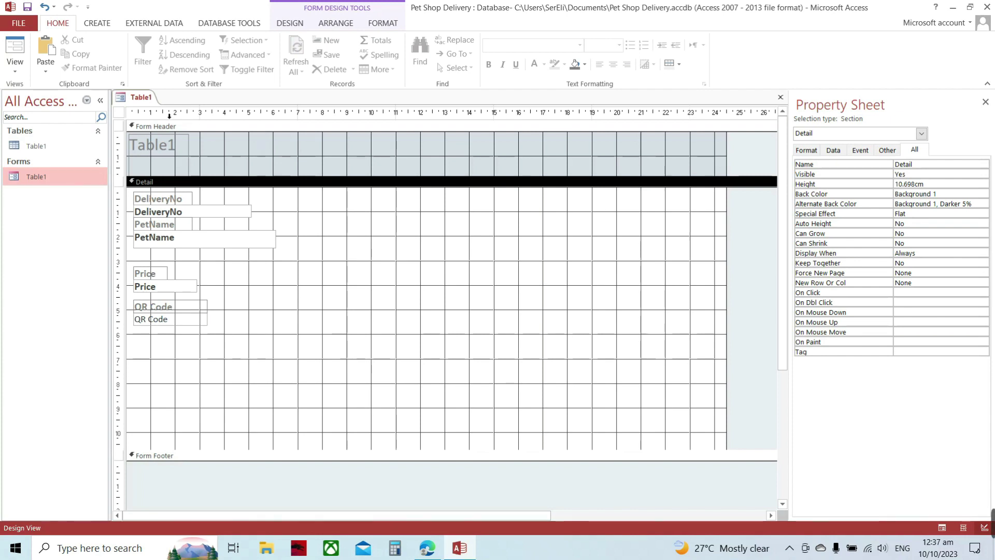
# - Change the title label in the Form Header to Pet Shop
pyautogui.click(158, 146)
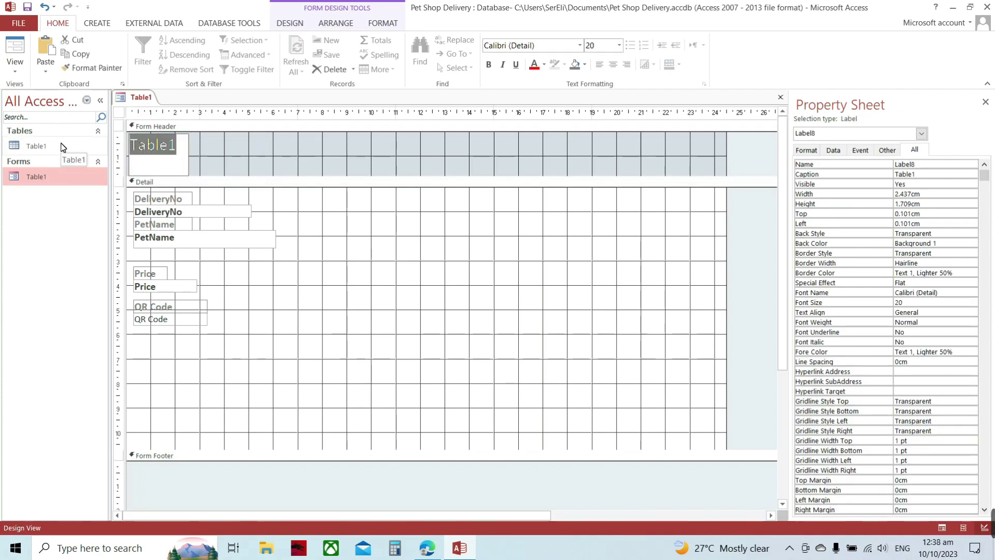
pyautogui.write('Pet Shop')
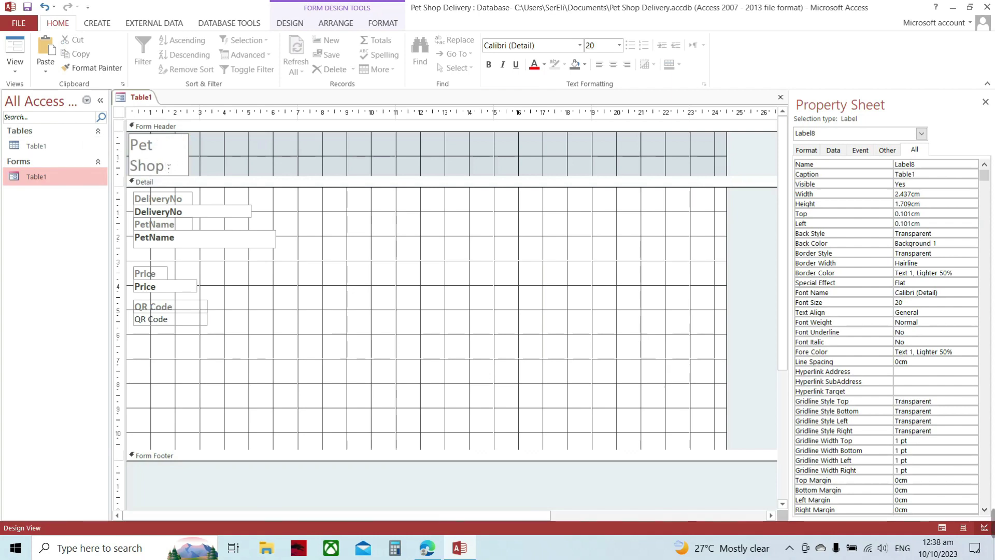
pyautogui.click(197, 156)
pyautogui.click(192, 161)
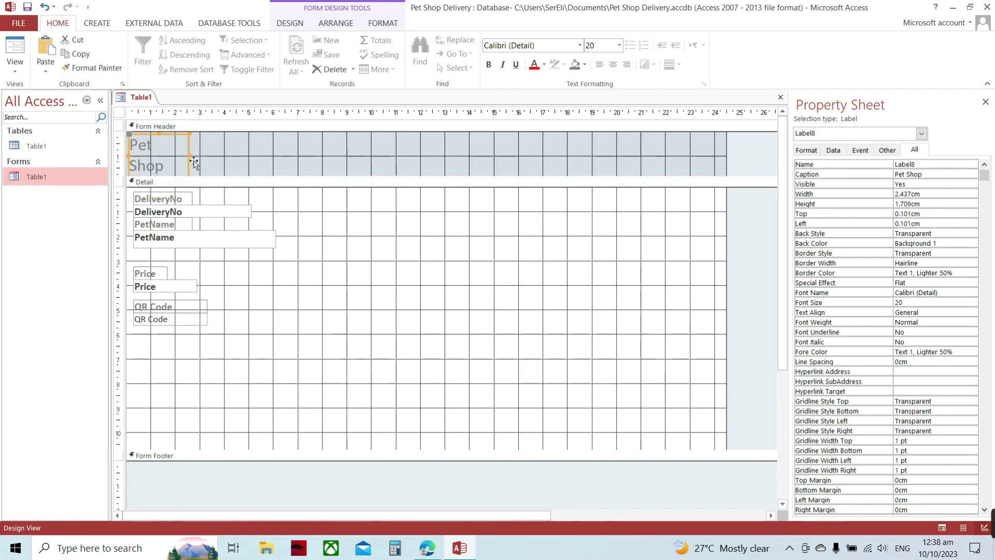
# - Size the Pet Shop title label about 3 cm wide and 0.9 cm high, with its left edge at about 3.4 cm
pyautogui.moveTo(197, 162); pyautogui.dragTo(397, 162)
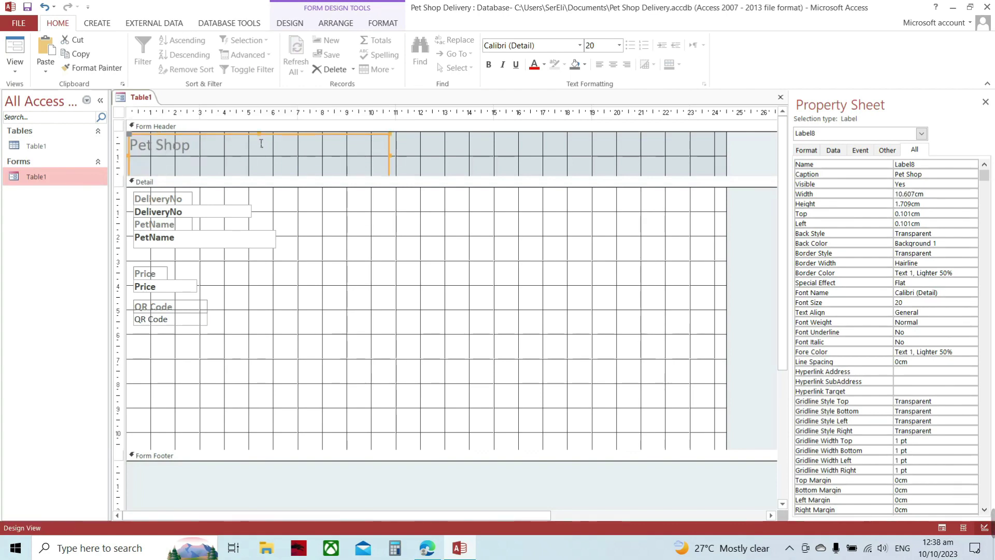
pyautogui.moveTo(267, 142); pyautogui.dragTo(334, 146)
pyautogui.click(472, 153)
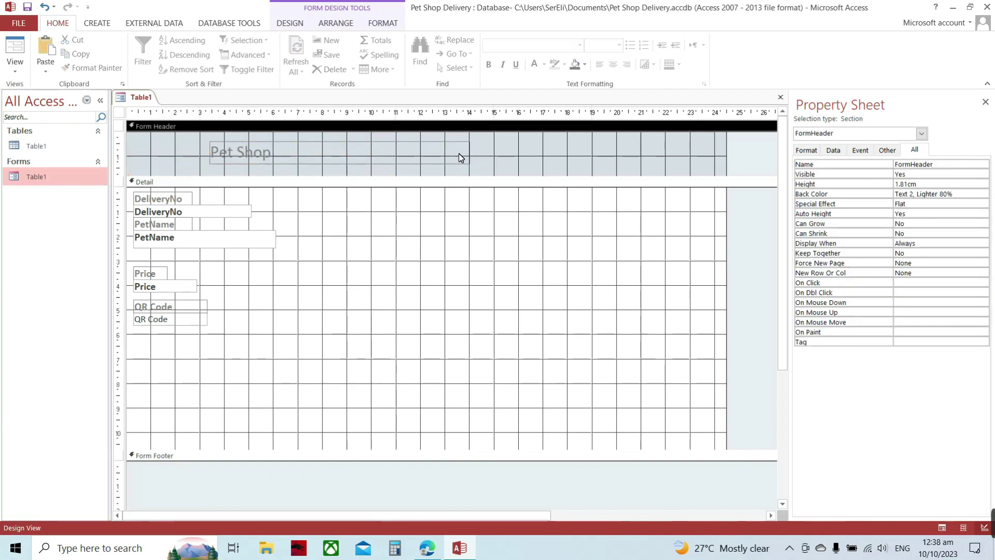
pyautogui.click(459, 153)
pyautogui.moveTo(475, 161); pyautogui.dragTo(285, 163)
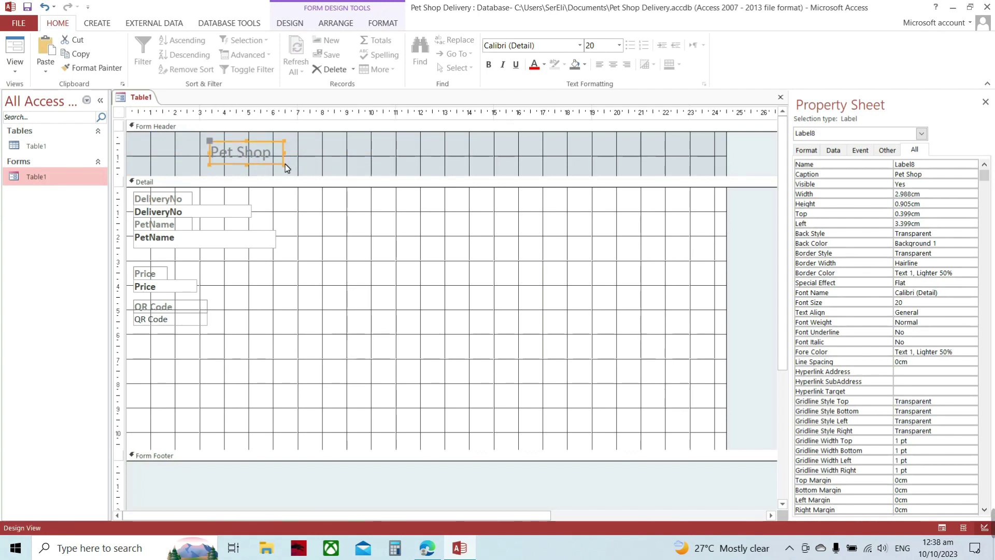
pyautogui.click(404, 344)
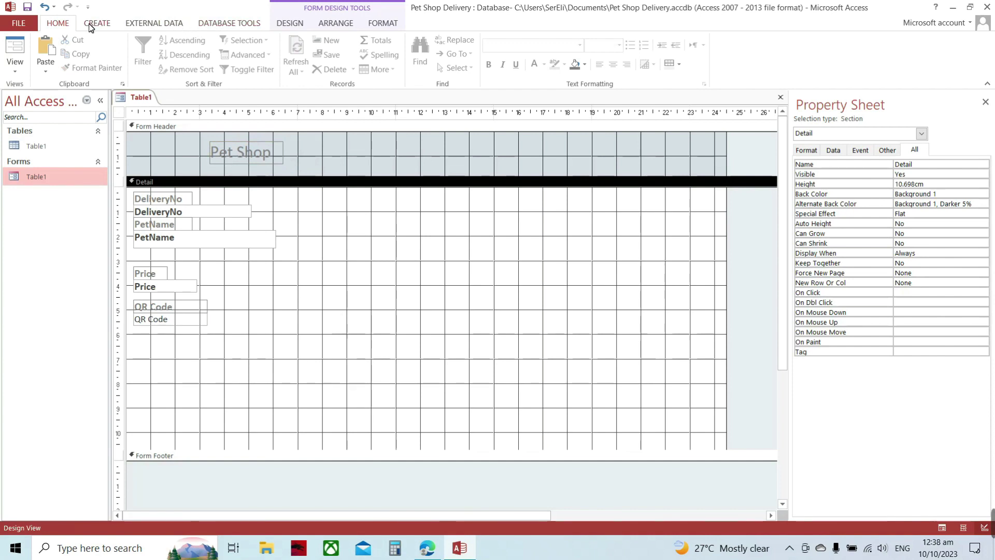
# - Add an unlinked Web Browser Control about 6.4 by 3.9 cm in the Detail section, with its left edge at about 10 cm
pyautogui.click(298, 24)
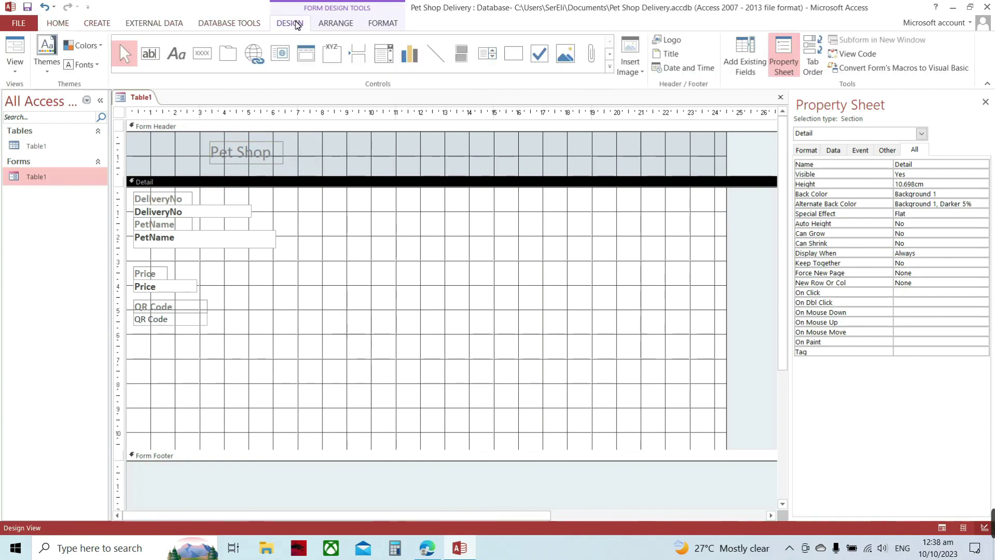
pyautogui.click(279, 55)
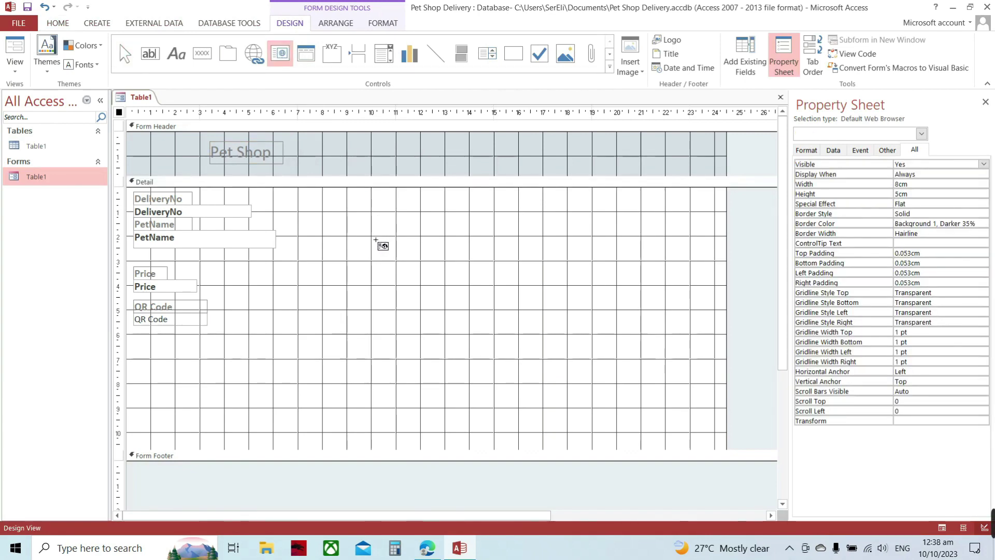
pyautogui.moveTo(373, 236); pyautogui.dragTo(531, 336)
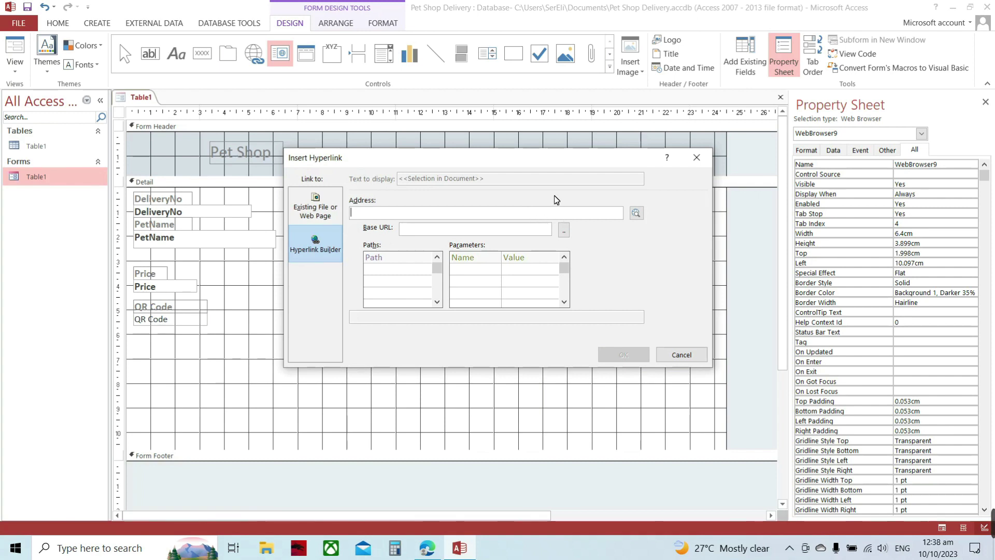
pyautogui.click(697, 357)
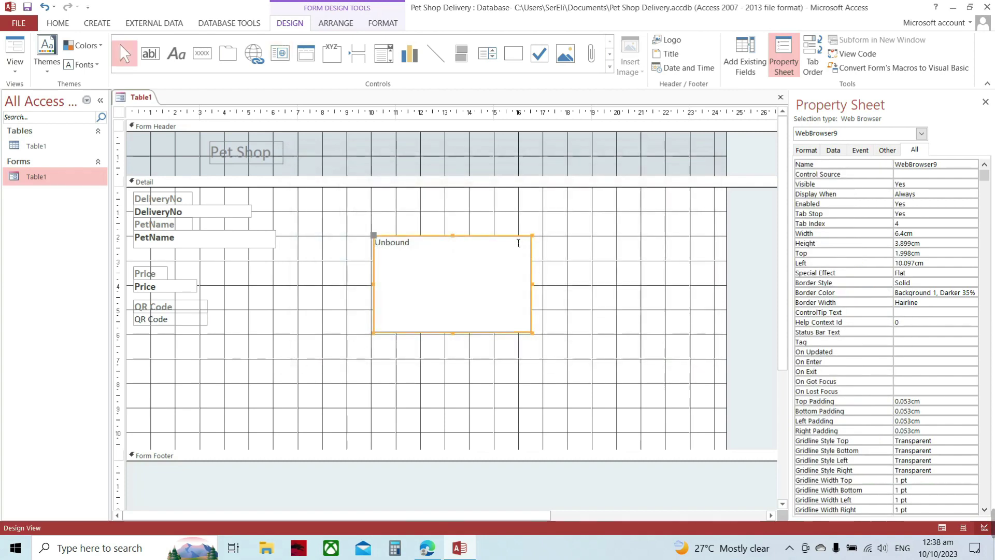
pyautogui.moveTo(518, 244); pyautogui.dragTo(516, 243)
pyautogui.click(629, 255)
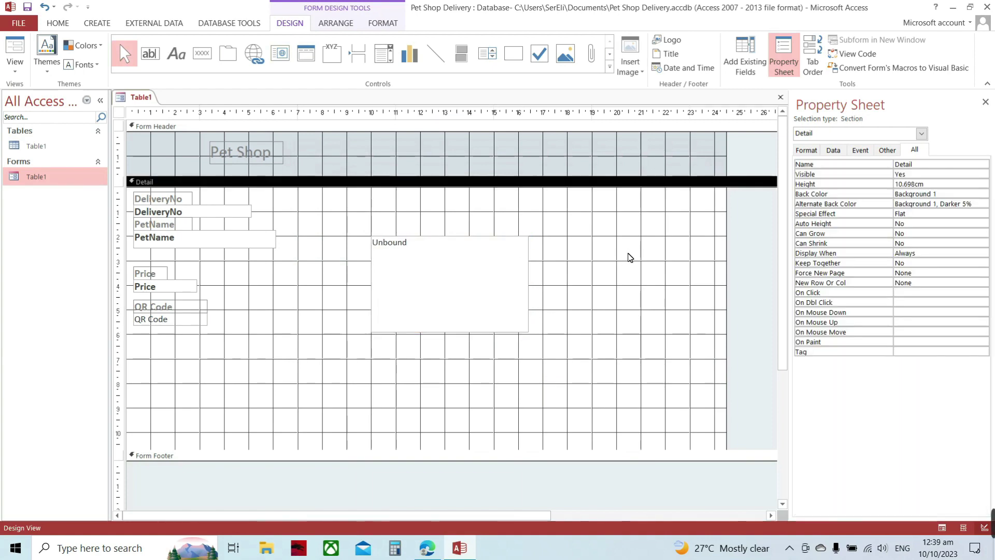
# - Shorten the web browser control's Name property to WebB
pyautogui.click(501, 274)
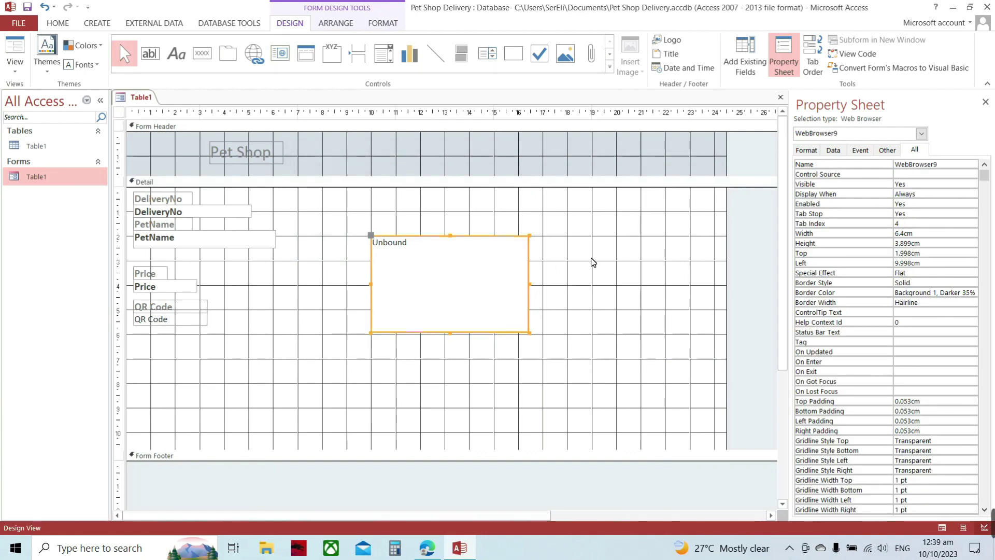
pyautogui.moveTo(939, 165); pyautogui.dragTo(913, 171)
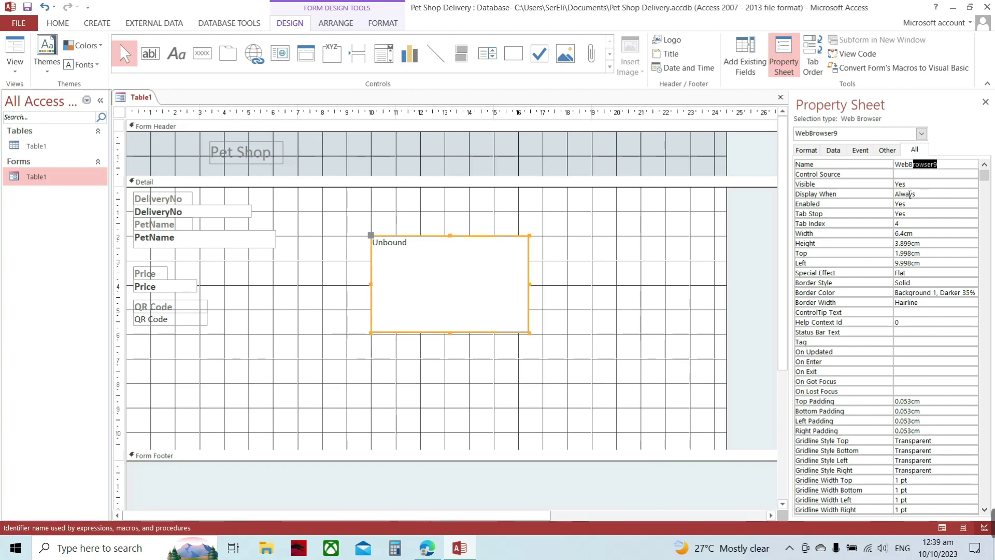
pyautogui.press('BackSpace')
pyautogui.moveTo(908, 166); pyautogui.dragTo(894, 165)
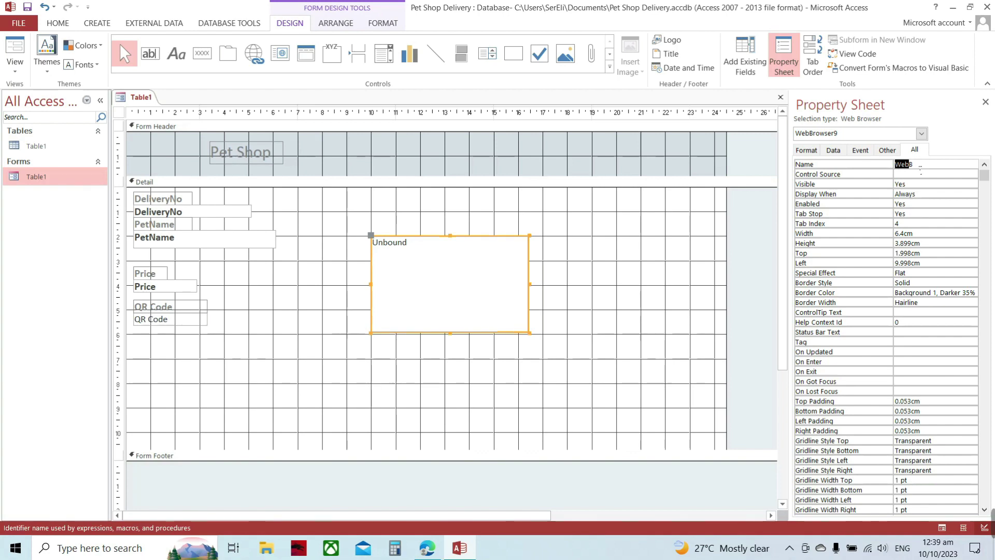
pyautogui.click(587, 258)
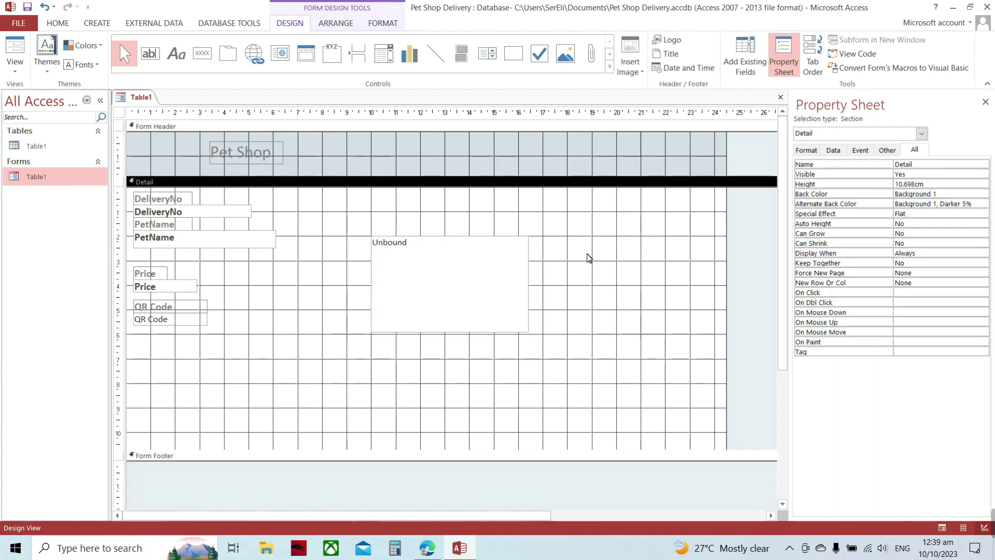
# - Open the QR Code Syntax Coding Access document from the Documents folder in Word and enlarge its text
pyautogui.click(262, 555)
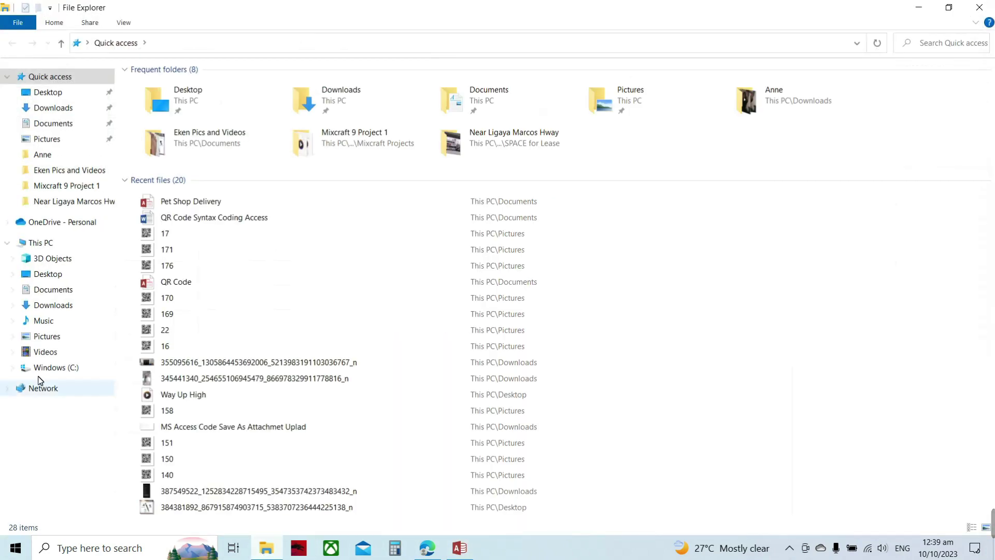
pyautogui.click(61, 291)
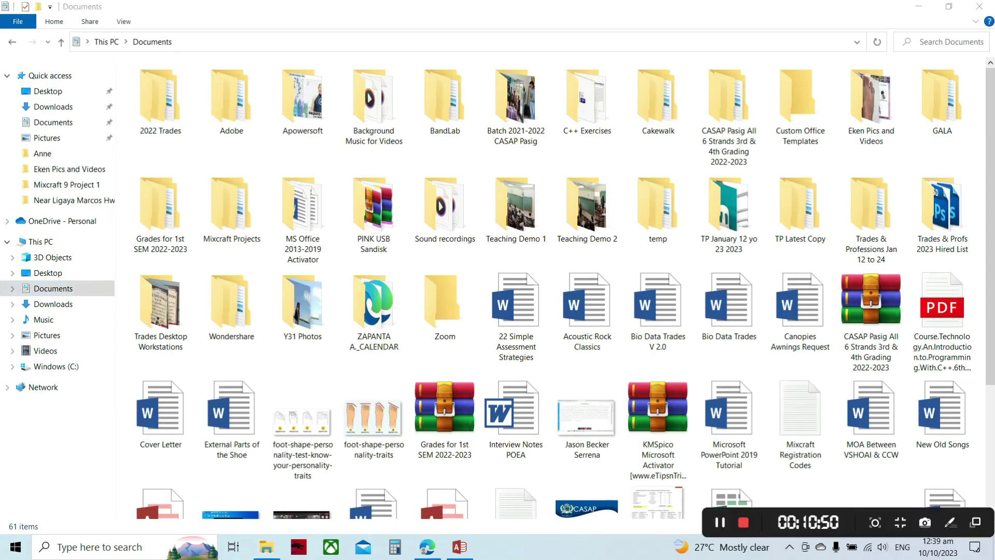
pyautogui.scroll(-3, 379, 400)
pyautogui.doubleClick(378, 397)
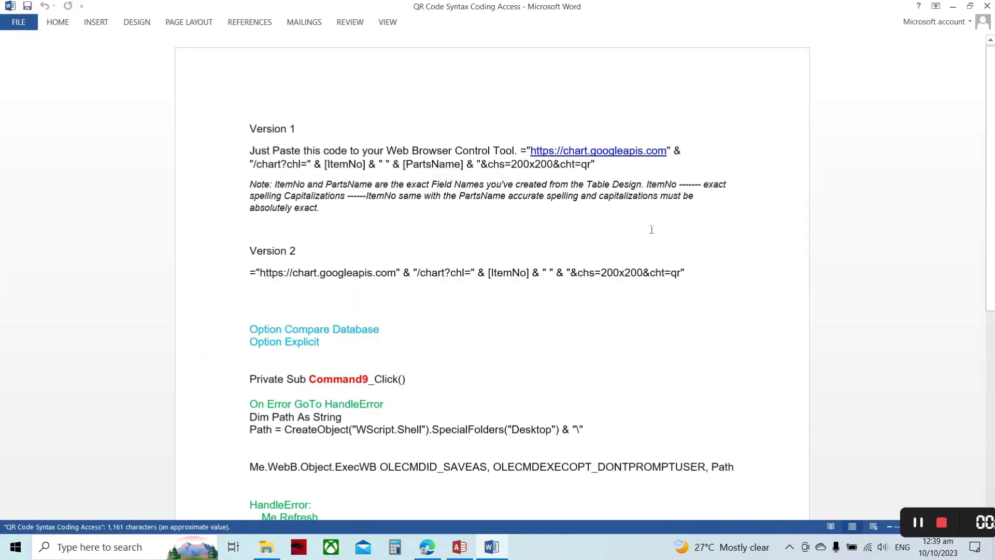
pyautogui.keyDown('ctrl'); pyautogui.scroll(2, 579, 345); pyautogui.keyUp('ctrl')
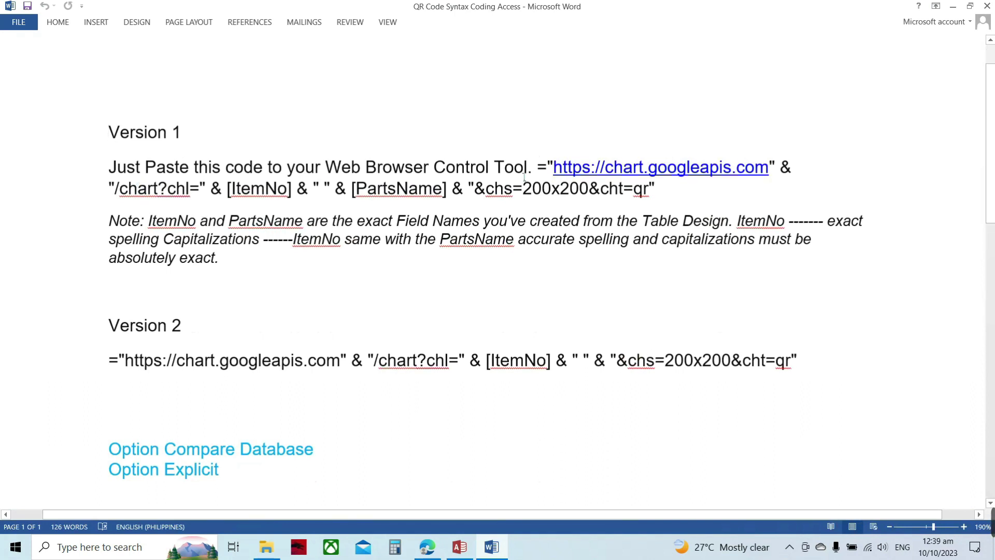
# - Examine the Version 1 QR code formula and compare its [ItemNo] and [PartsName] fields with the field names on the Access form
pyautogui.moveTo(538, 168); pyautogui.dragTo(660, 201)
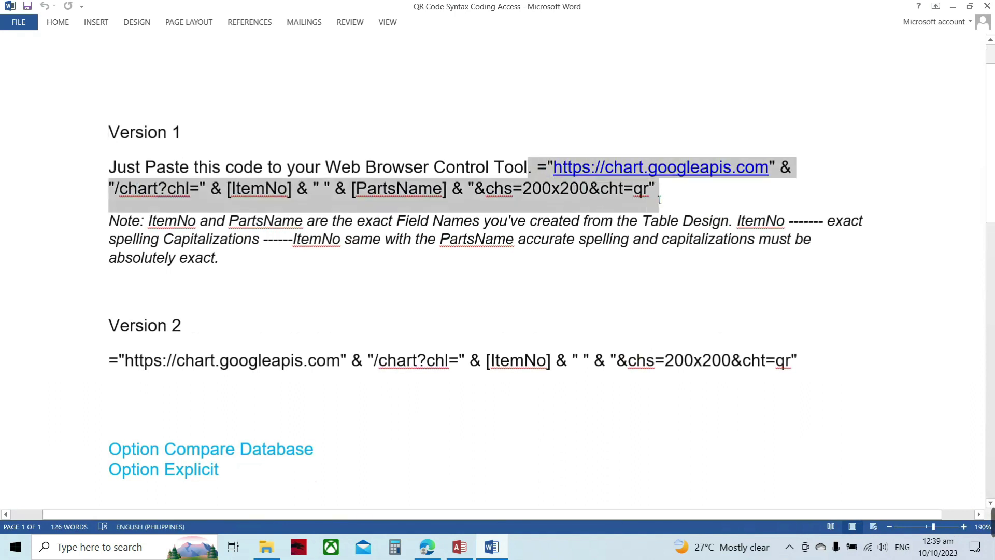
pyautogui.click(298, 197)
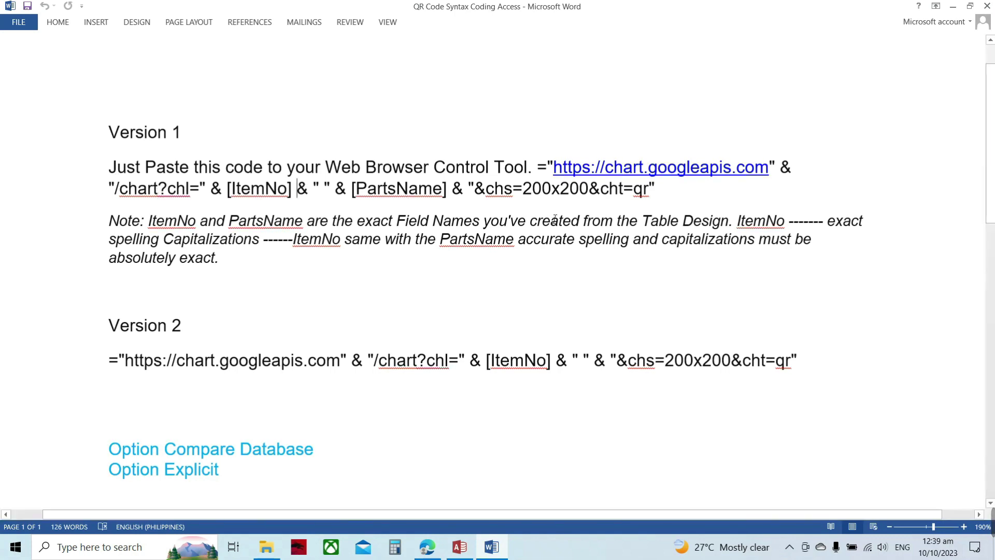
pyautogui.click(399, 199)
pyautogui.moveTo(301, 194); pyautogui.dragTo(231, 192)
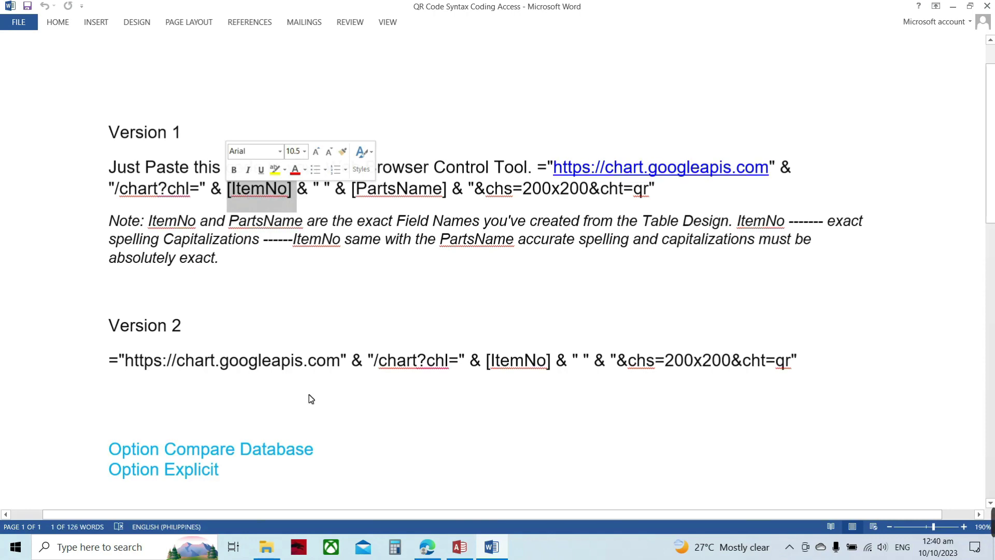
pyautogui.click(458, 547)
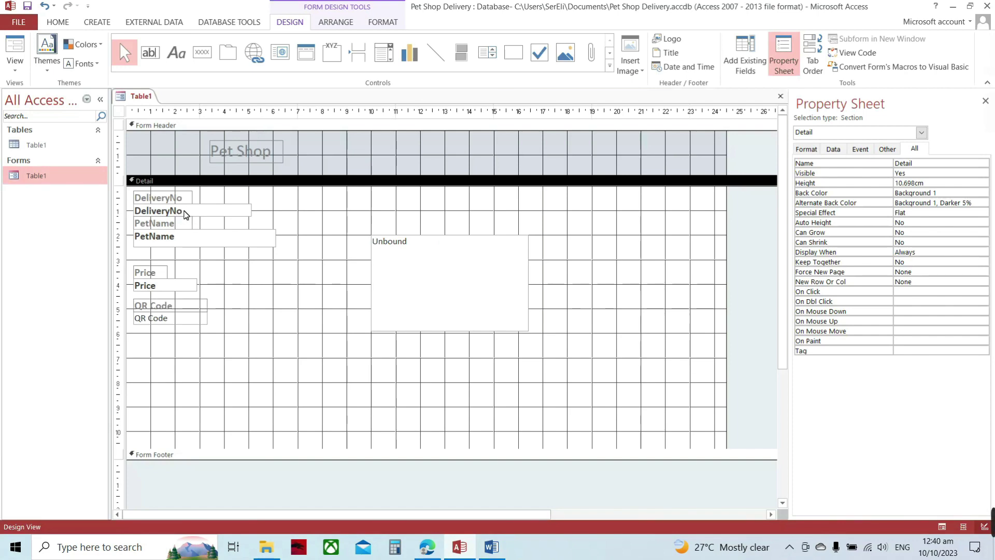
pyautogui.click(491, 546)
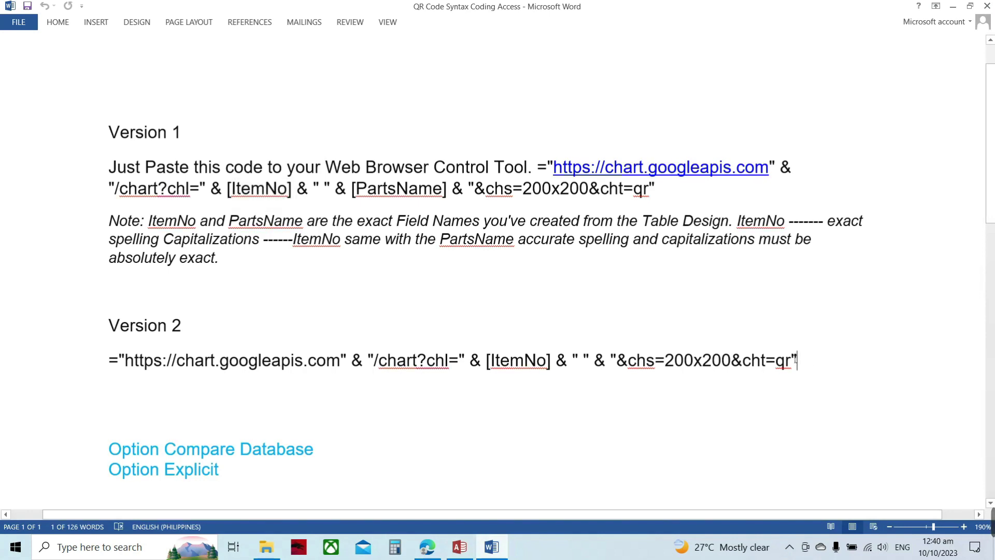
# - Examine the Version 2 QR code formula against Version 1, checking which one includes the [PartsName] field
pyautogui.moveTo(796, 360); pyautogui.dragTo(120, 365)
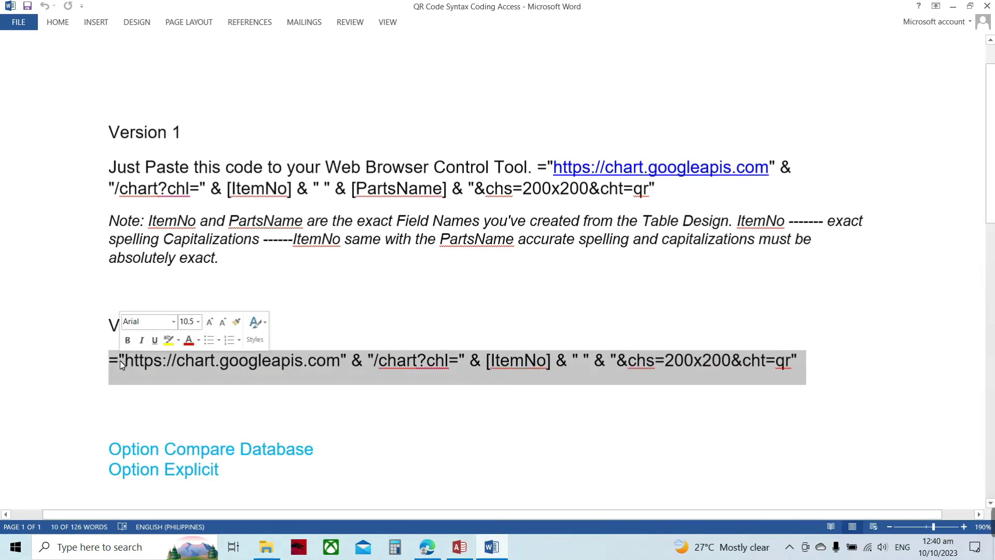
pyautogui.click(352, 428)
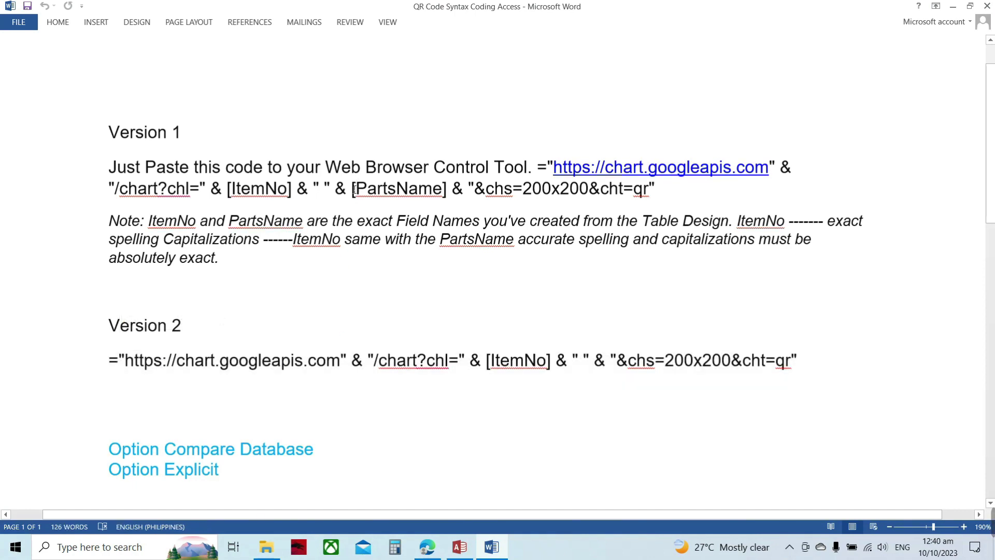
pyautogui.moveTo(353, 189); pyautogui.dragTo(452, 198)
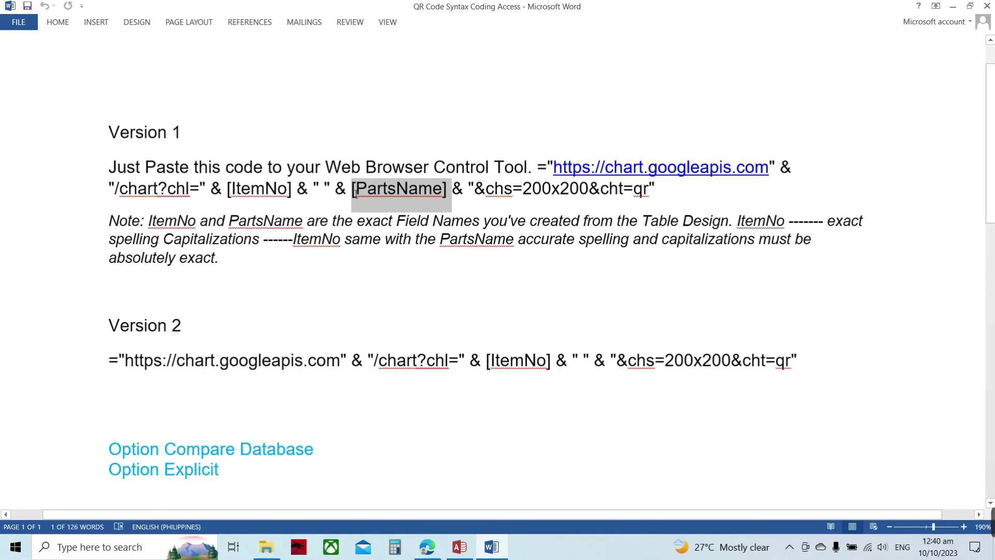
pyautogui.click(420, 193)
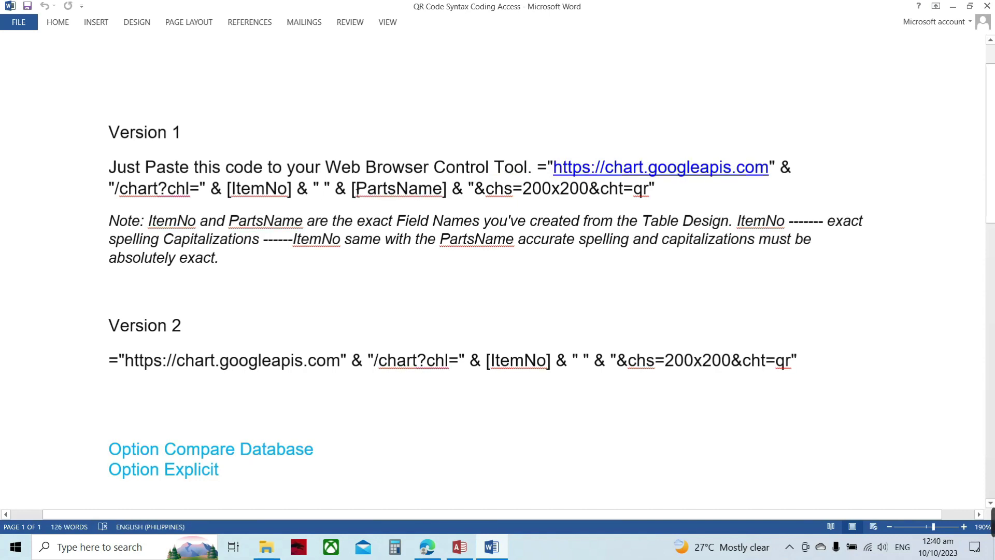
pyautogui.click(354, 192)
pyautogui.moveTo(358, 193); pyautogui.dragTo(419, 194)
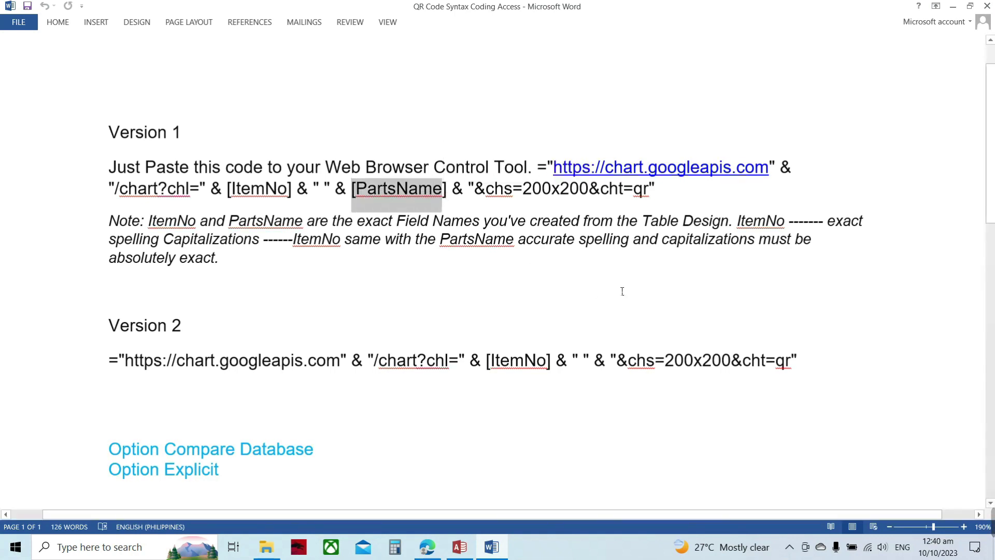
pyautogui.click(722, 362)
pyautogui.click(821, 362)
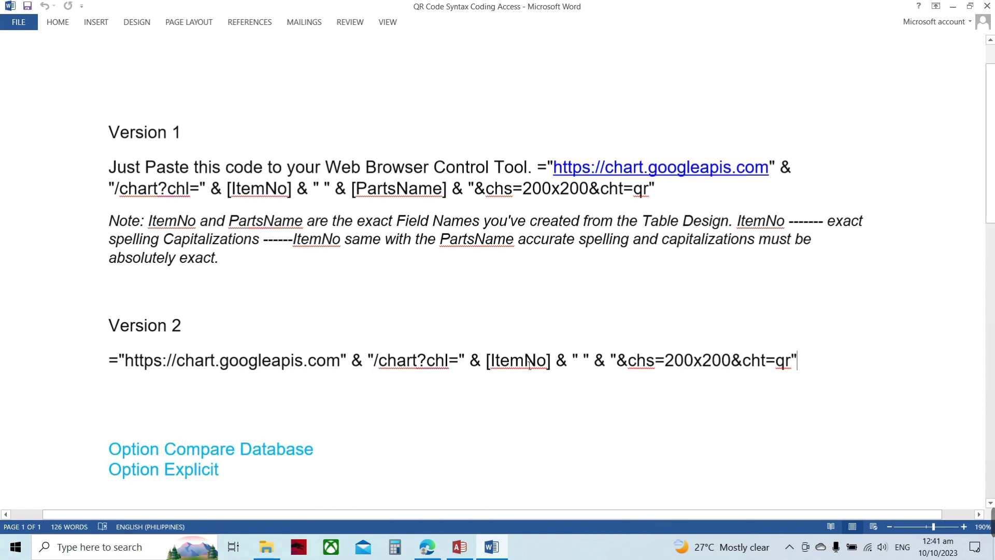
# - Change the field name in the Version 2 formula from [ItemNo] to [DeliveryNo]
pyautogui.moveTo(524, 362); pyautogui.dragTo(492, 361)
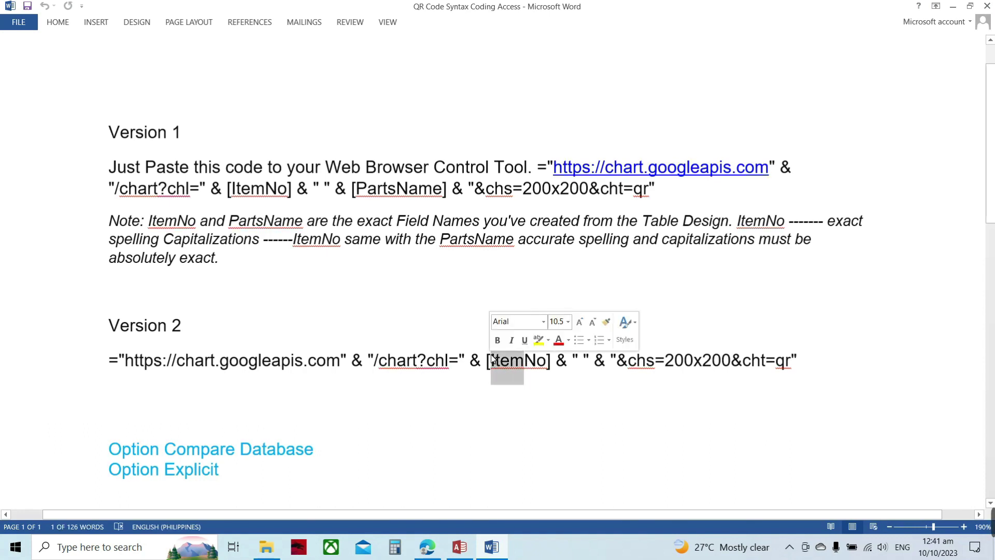
pyautogui.write('Deliver')
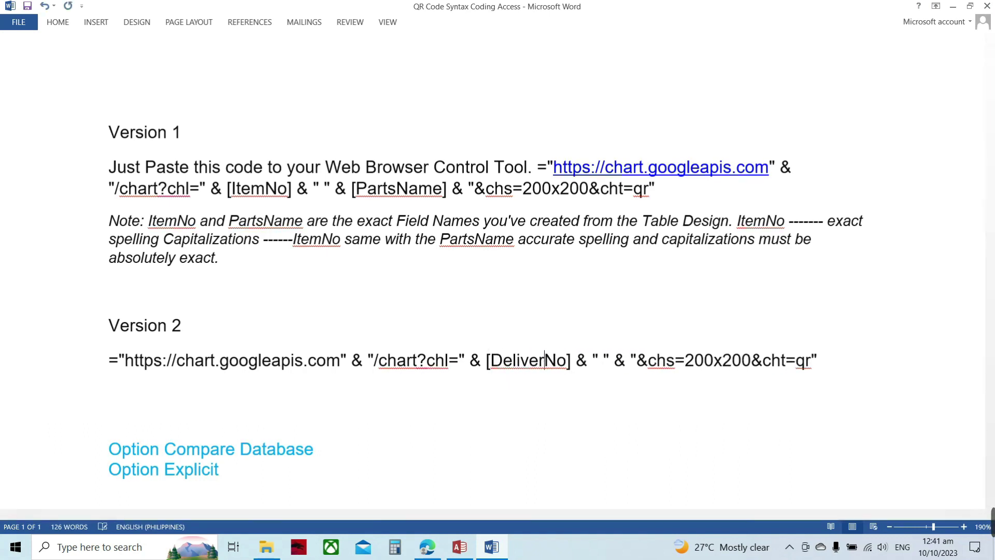
pyautogui.write('y')
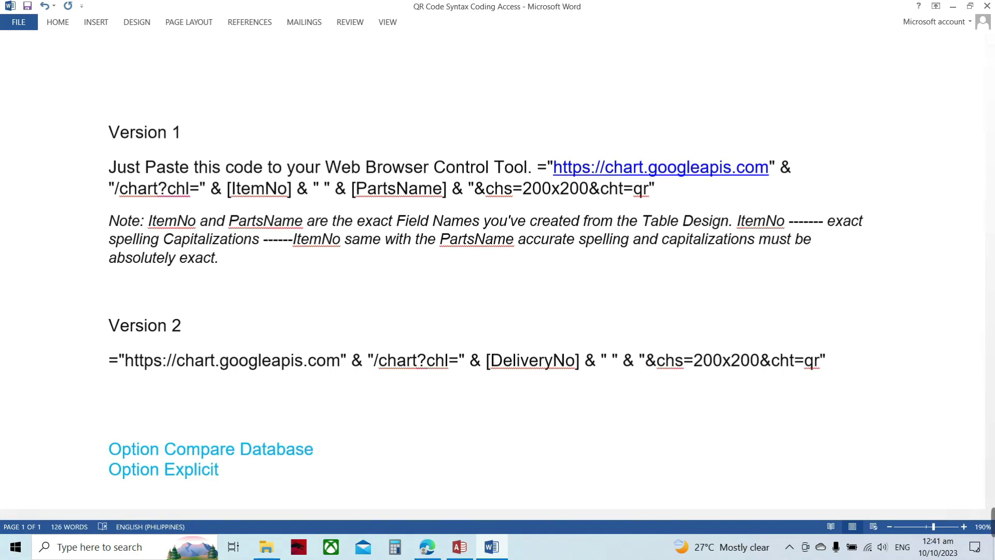
# - Copy the complete Version 2 formula and paste it into the unbound web browser control on the Access form
pyautogui.moveTo(828, 363); pyautogui.dragTo(119, 361)
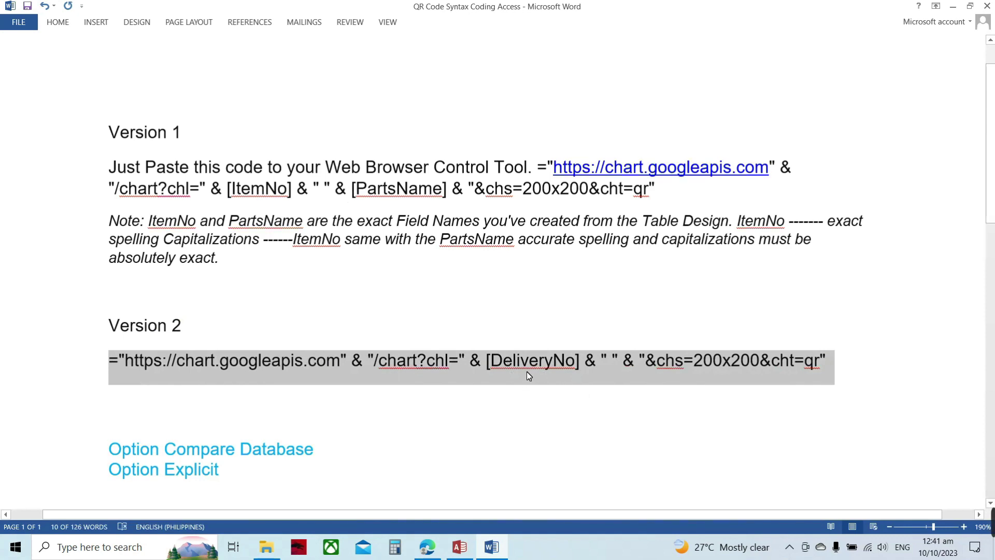
pyautogui.rightClick(608, 372)
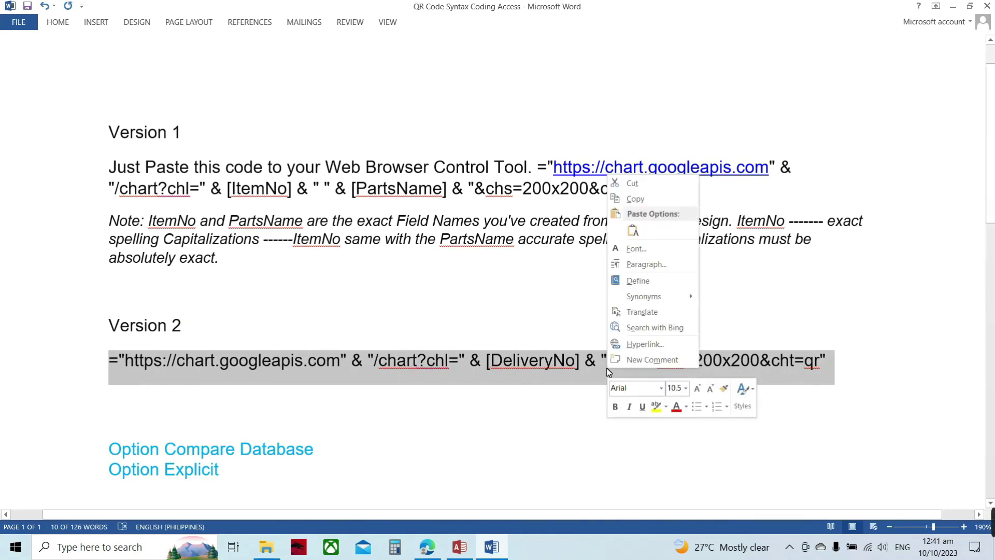
pyautogui.click(635, 199)
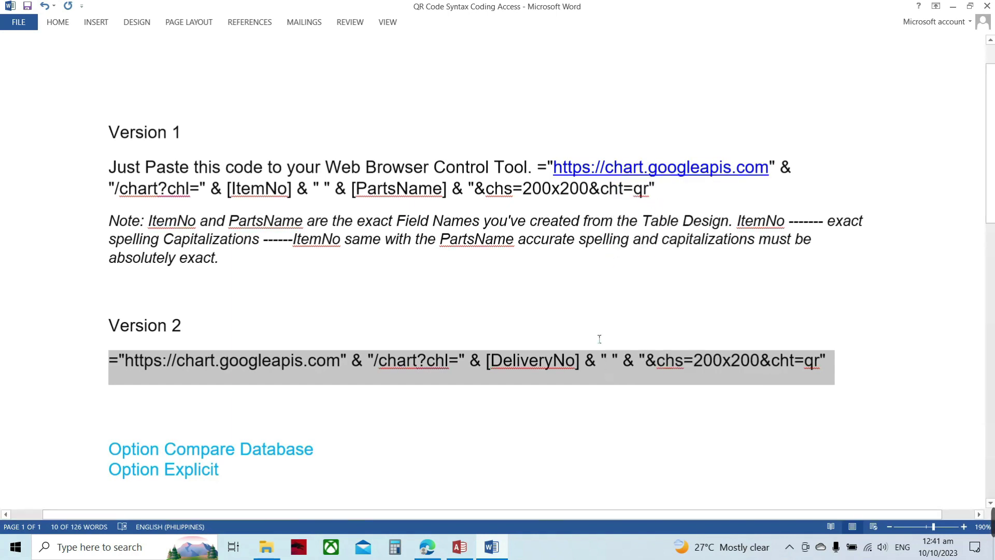
pyautogui.click(457, 550)
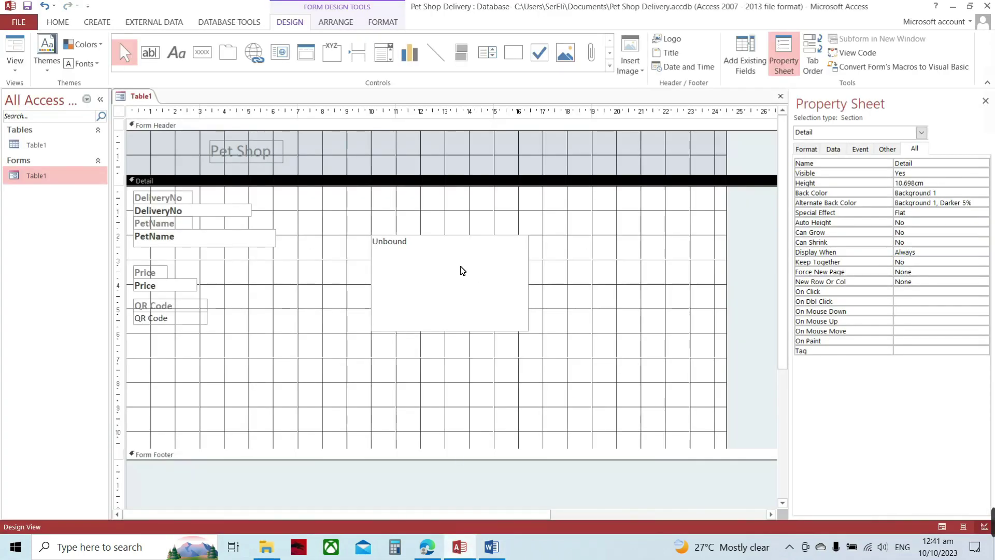
pyautogui.click(440, 252)
pyautogui.click(412, 249)
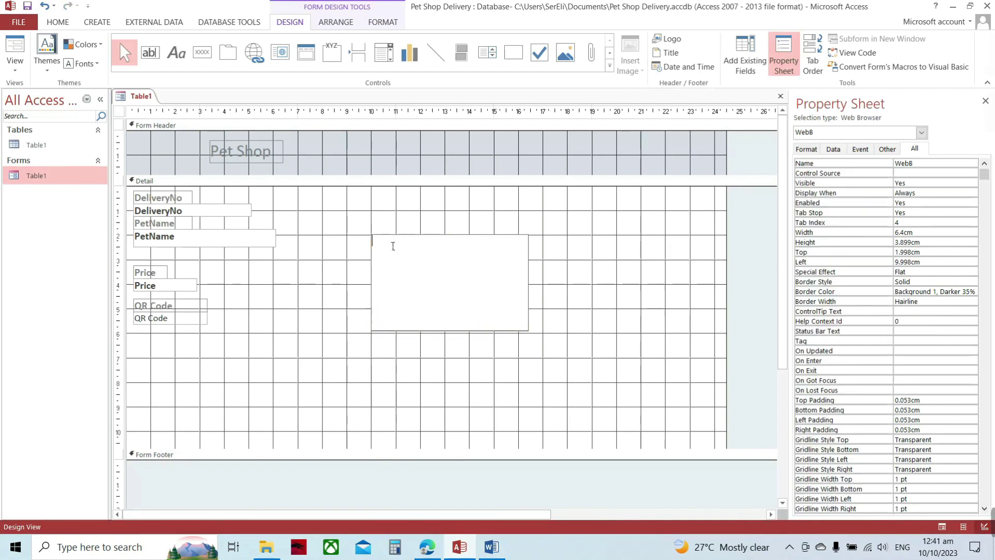
pyautogui.hotkey('ctrl', 'v')
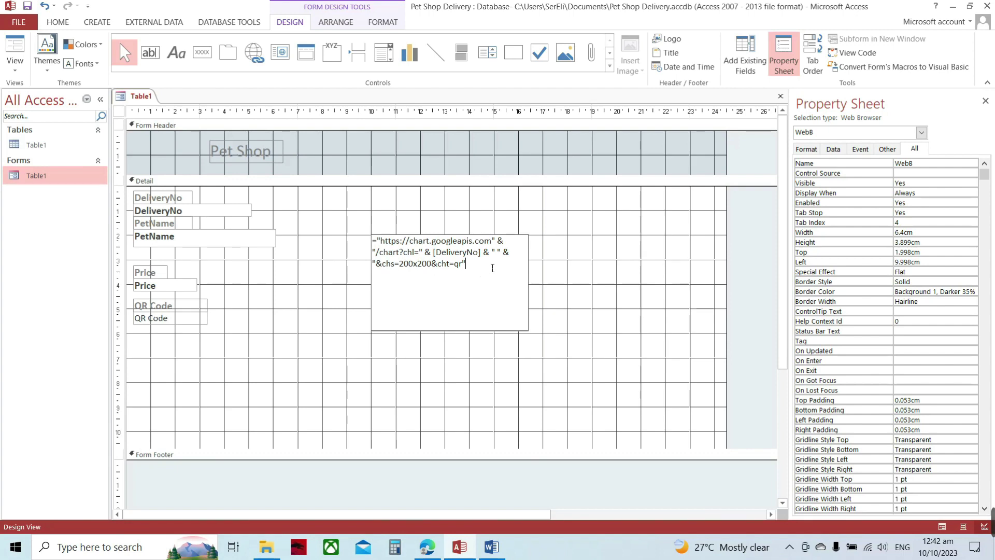
pyautogui.click(590, 286)
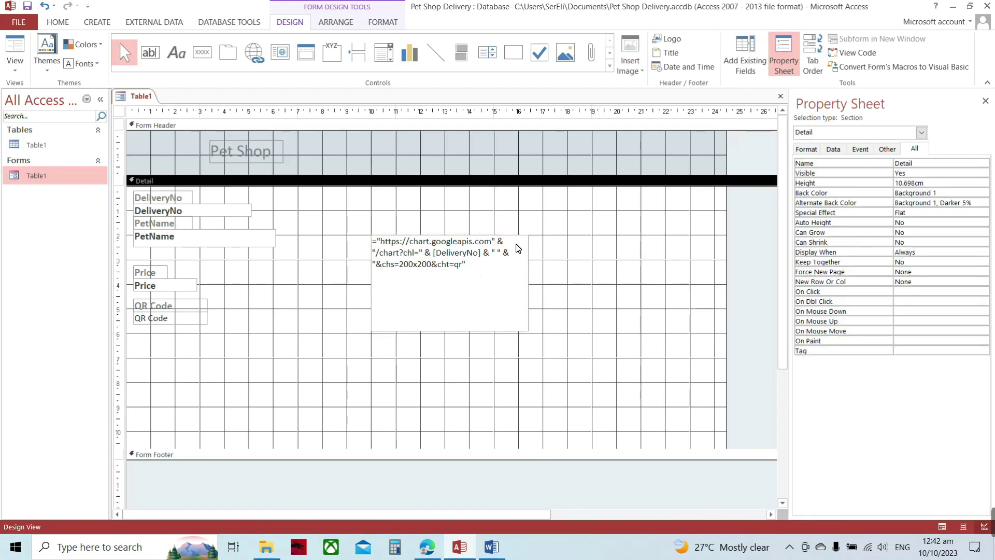
# - Move the web browser control to about 10.9 cm from the left and 2.4 cm from the top of the Detail section
pyautogui.click(524, 242)
pyautogui.moveTo(524, 242); pyautogui.dragTo(547, 252)
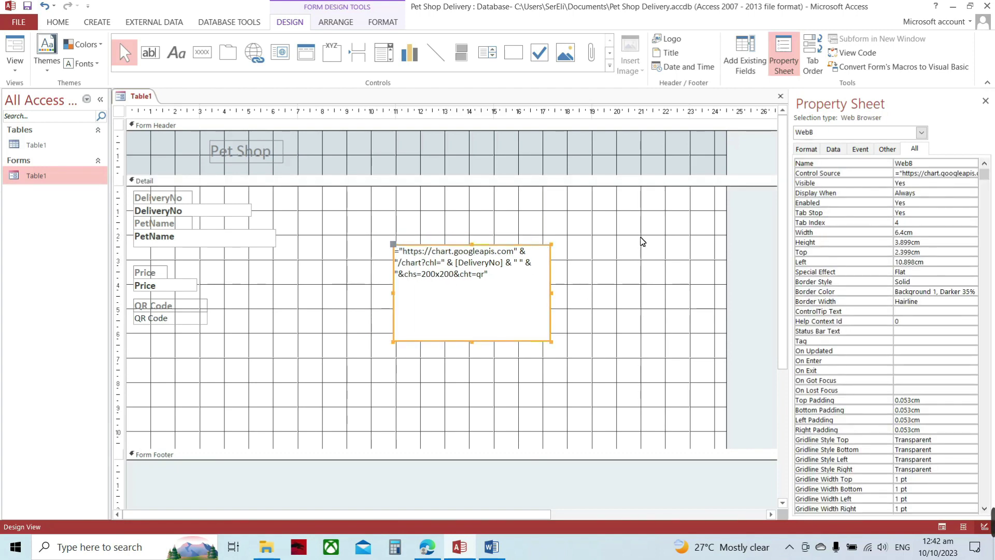
pyautogui.click(637, 241)
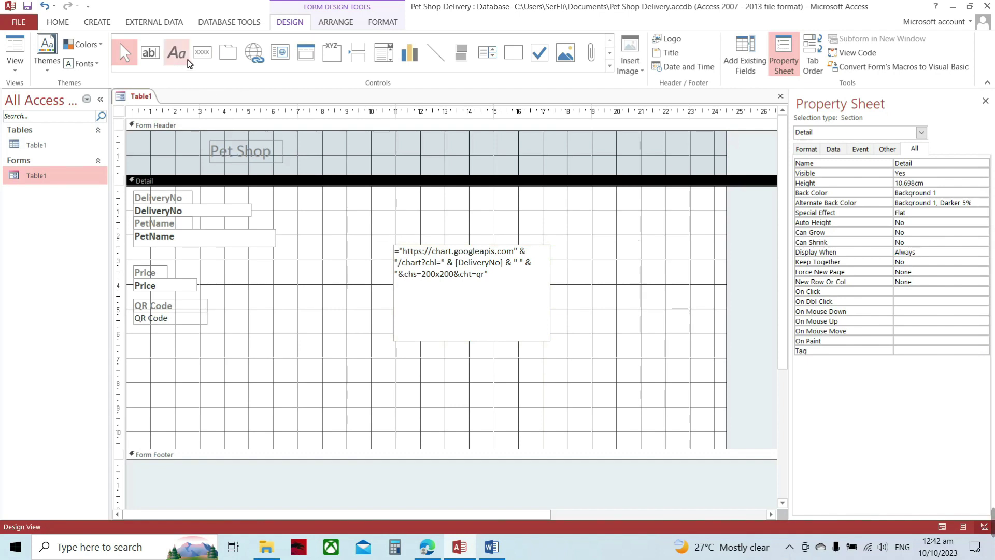
# - Add a command button about 4.4 by 1.2 cm above the web browser control, without using the Command Button Wizard
pyautogui.click(199, 57)
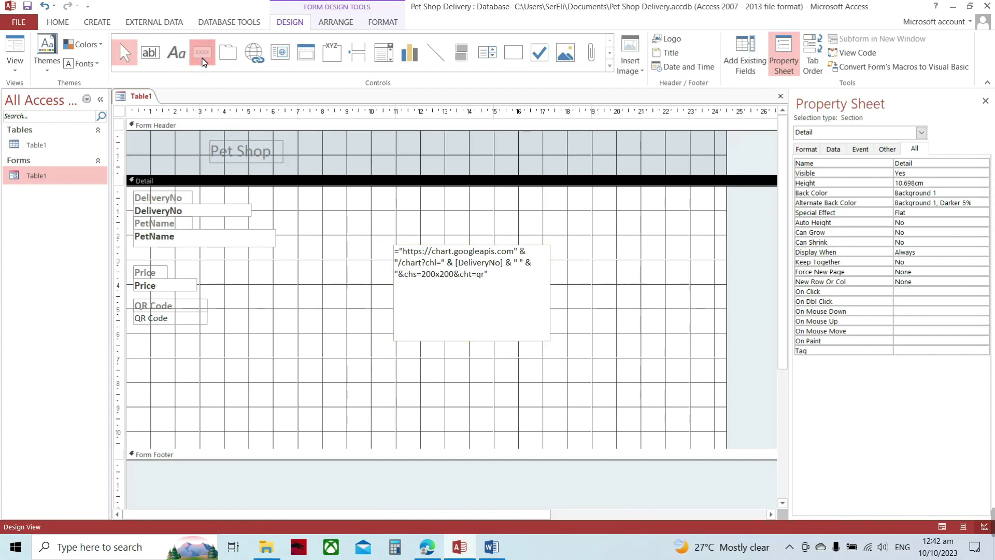
pyautogui.click(205, 61)
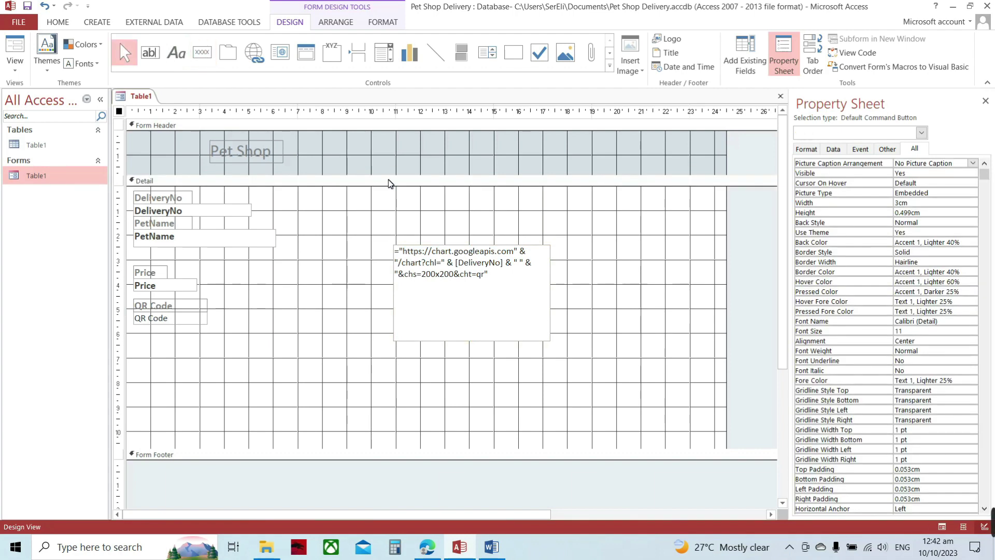
pyautogui.click(205, 54)
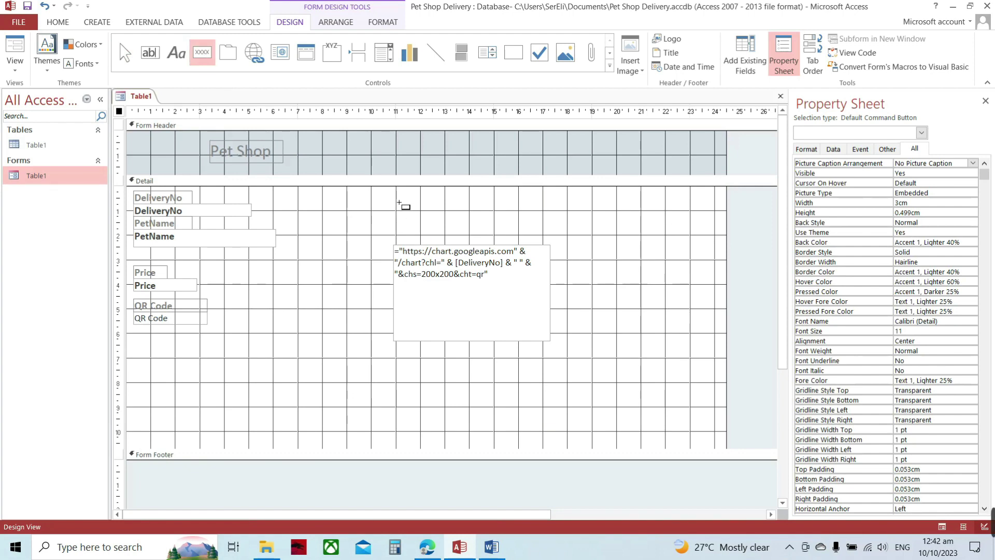
pyautogui.moveTo(397, 201); pyautogui.dragTo(505, 235)
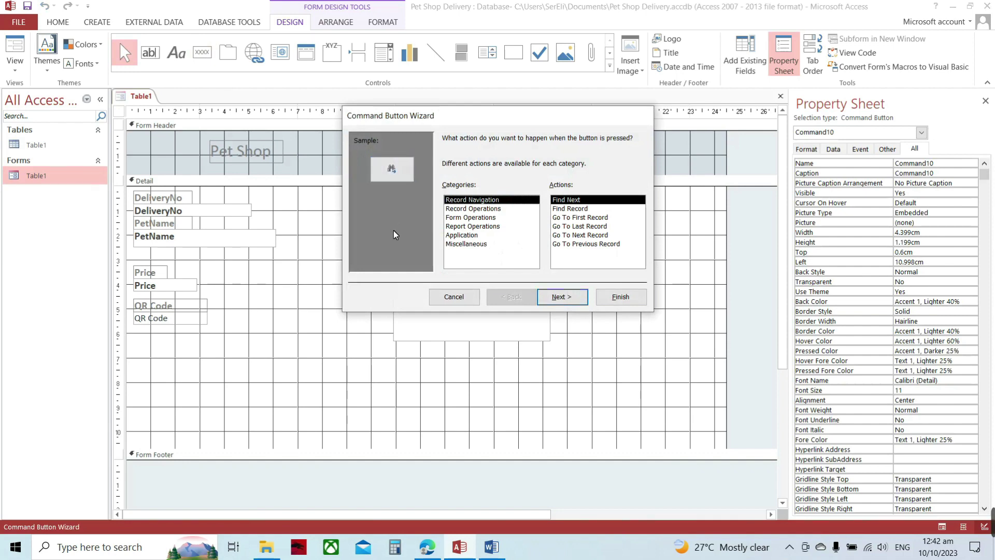
pyautogui.click(438, 297)
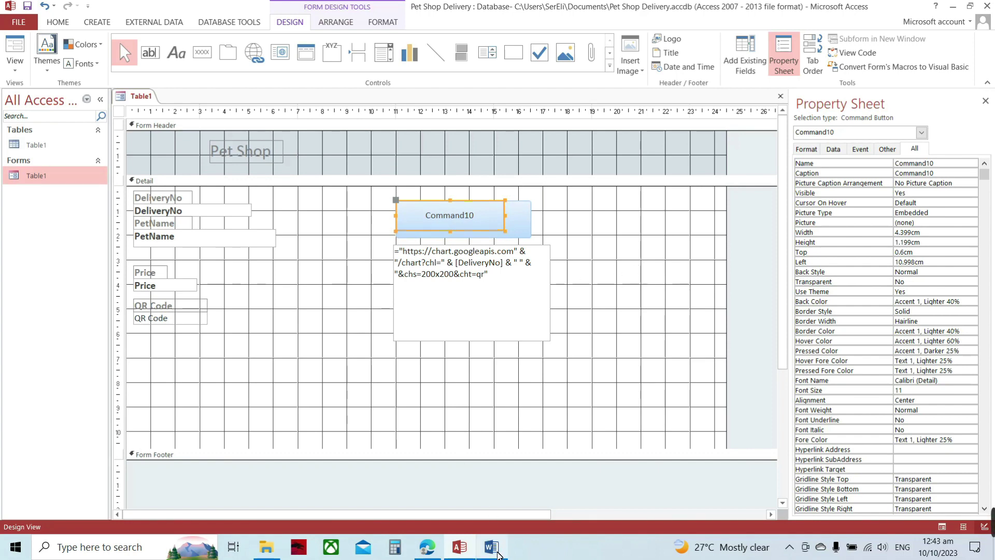
# - In the Word document, change Command9 to Cmd in the code's Private Sub line so it reads Cmd_Click()
pyautogui.moveTo(498, 554)
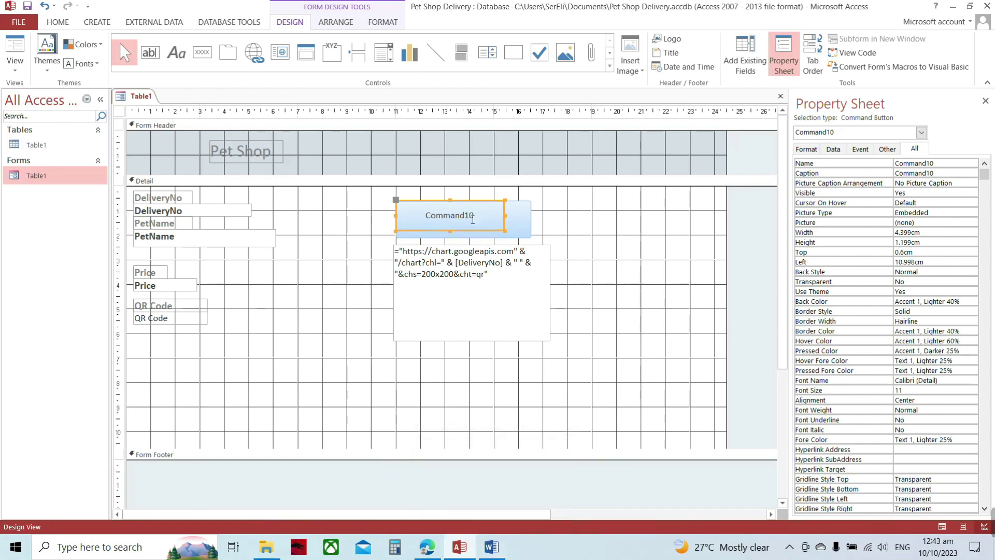
pyautogui.click(490, 550)
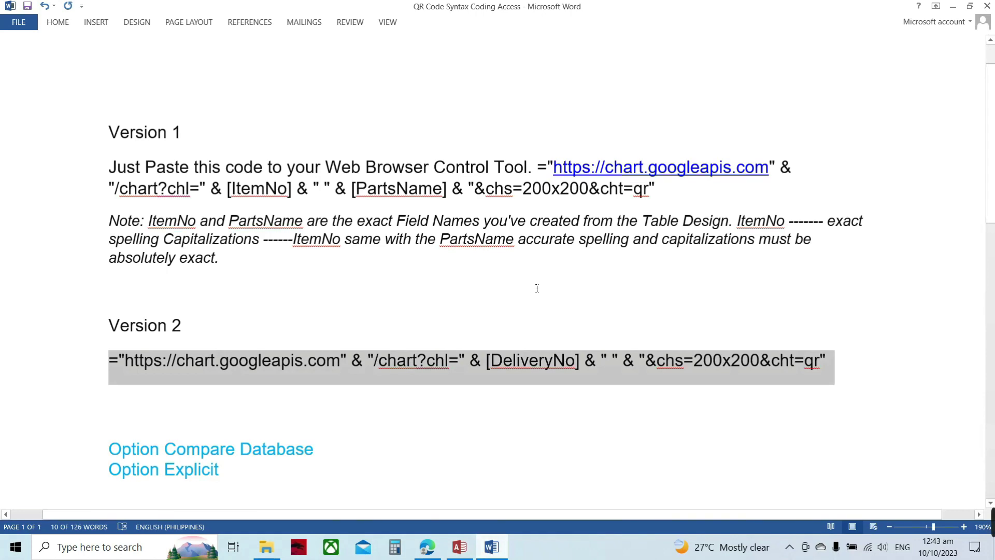
pyautogui.keyDown('ctrl'); pyautogui.scroll(-4, 600, 267); pyautogui.keyUp('ctrl')
pyautogui.scroll(-3, 599, 266)
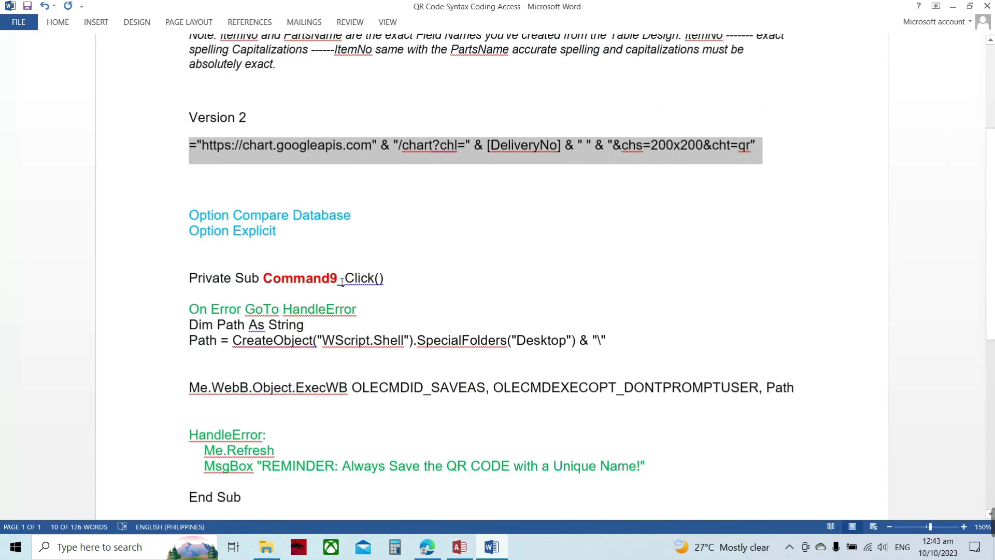
pyautogui.moveTo(342, 282); pyautogui.dragTo(277, 291)
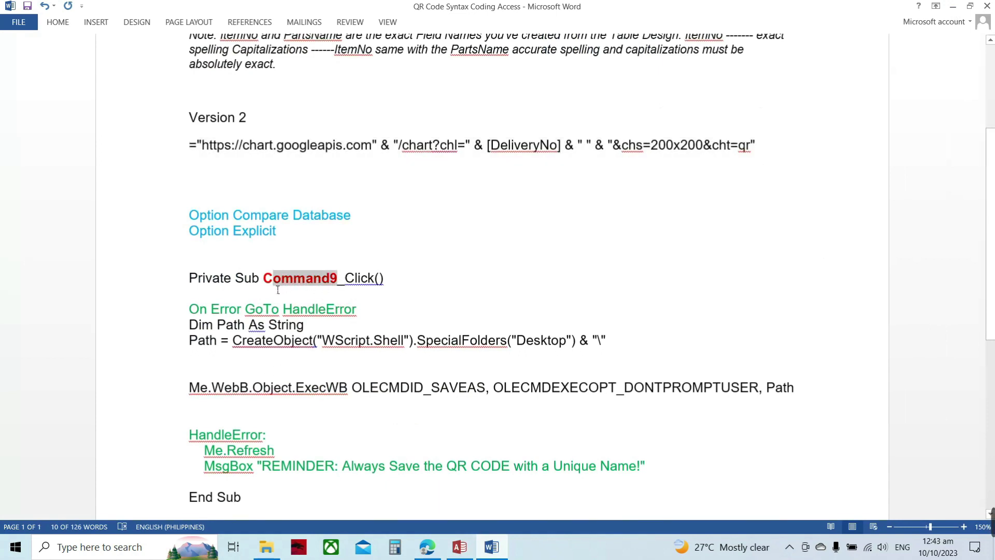
pyautogui.write('m')
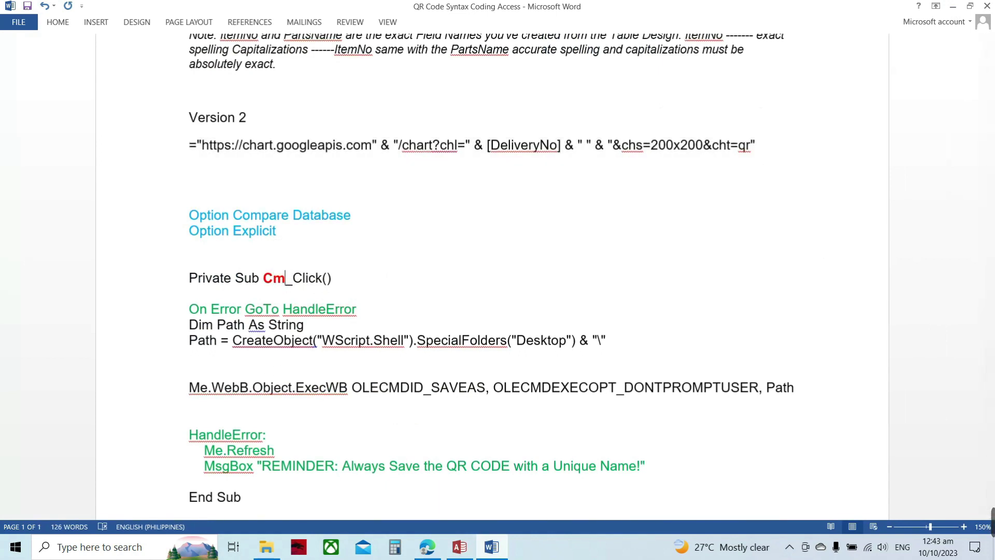
pyautogui.write('d')
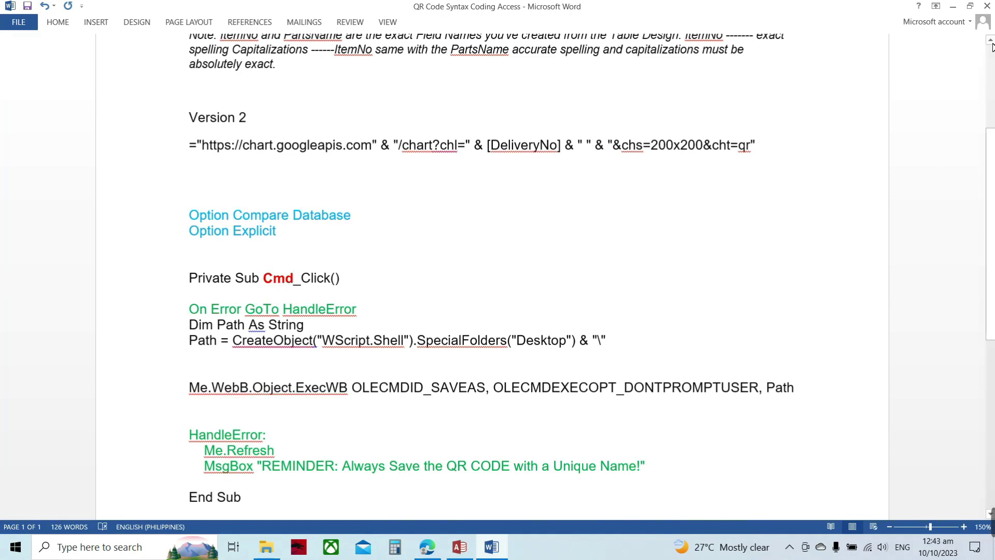
# - Return to Access, set the command button's Name property to Cmd, and enlarge the button to about 5.5 by 1.5 cm
pyautogui.click(954, 6)
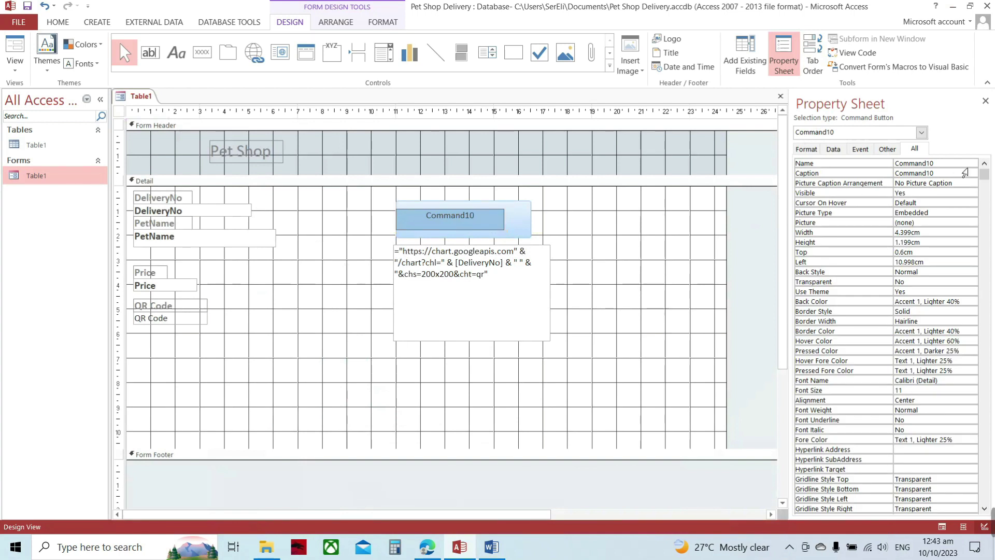
pyautogui.click(945, 165)
pyautogui.click(868, 164)
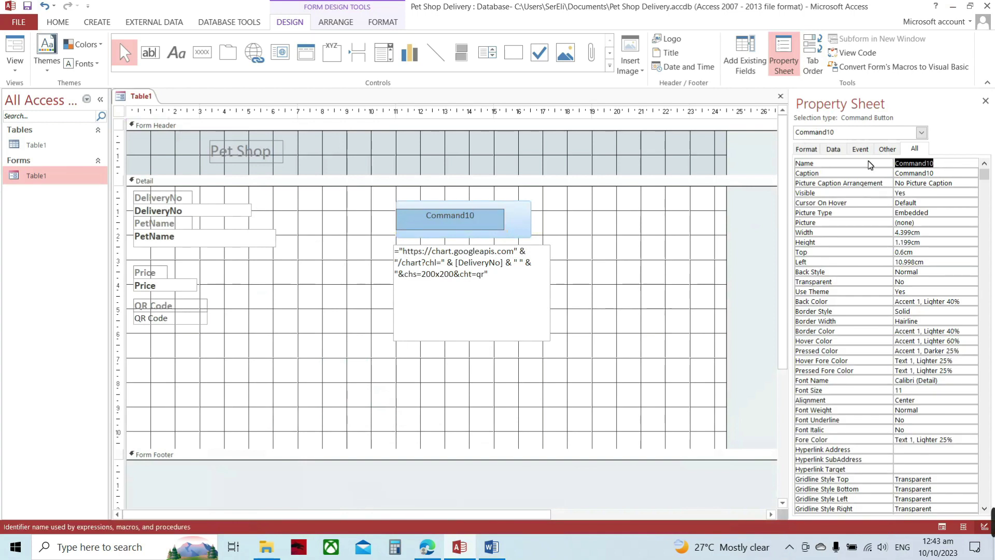
pyautogui.write('Cmd')
pyautogui.click(504, 220)
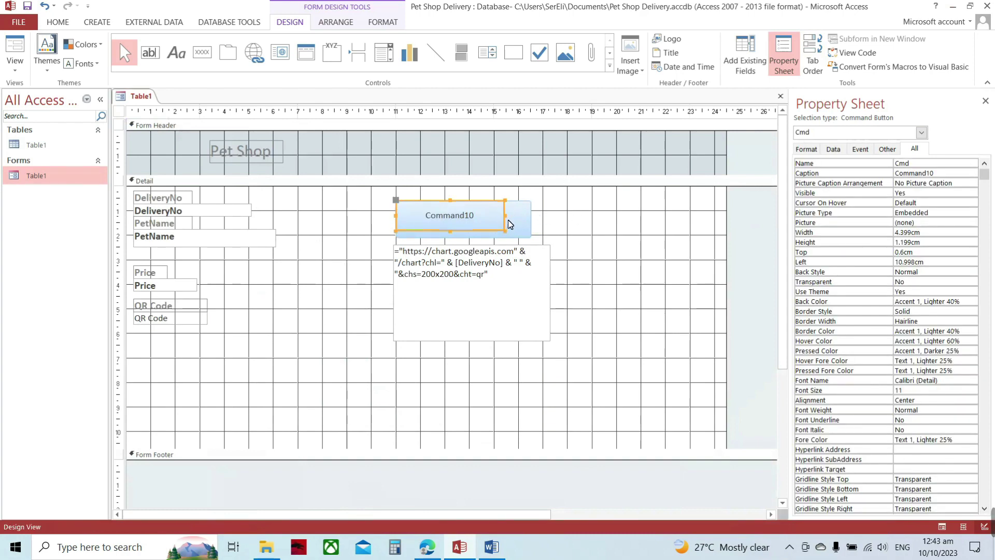
pyautogui.moveTo(512, 238); pyautogui.dragTo(532, 238)
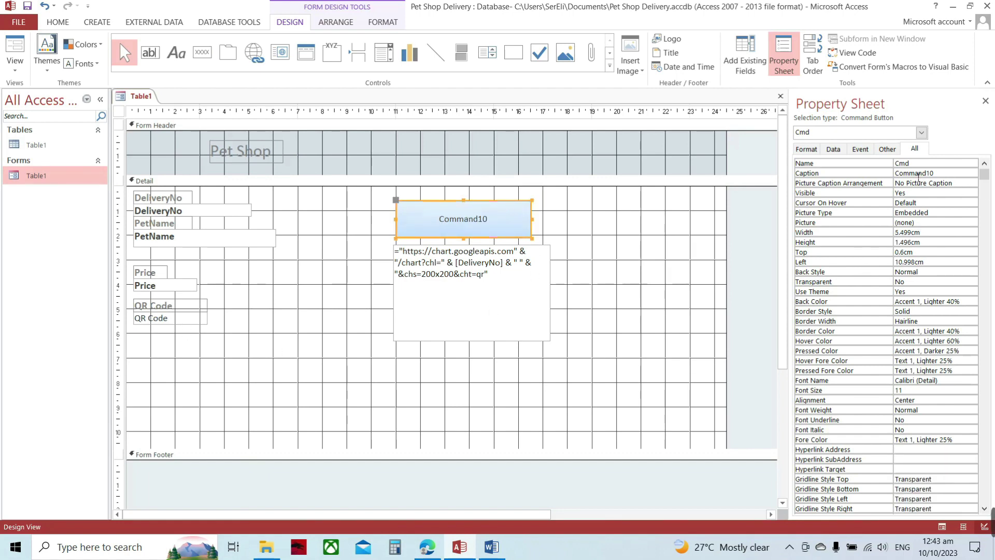
# - Set the Cmd button's caption to Download QR and keep the button selected
pyautogui.moveTo(935, 173); pyautogui.dragTo(859, 172)
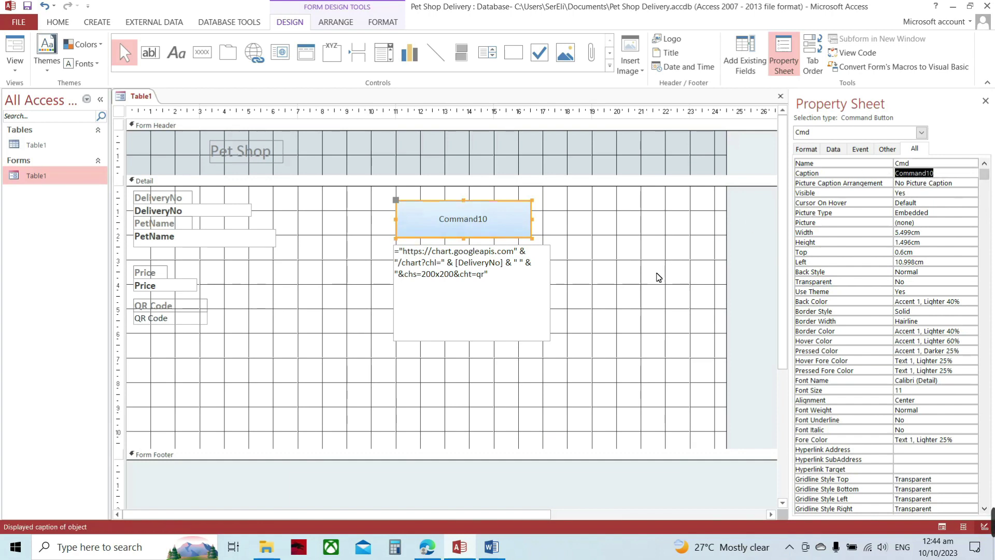
pyautogui.write('Download QR')
pyautogui.click(646, 242)
pyautogui.click(471, 228)
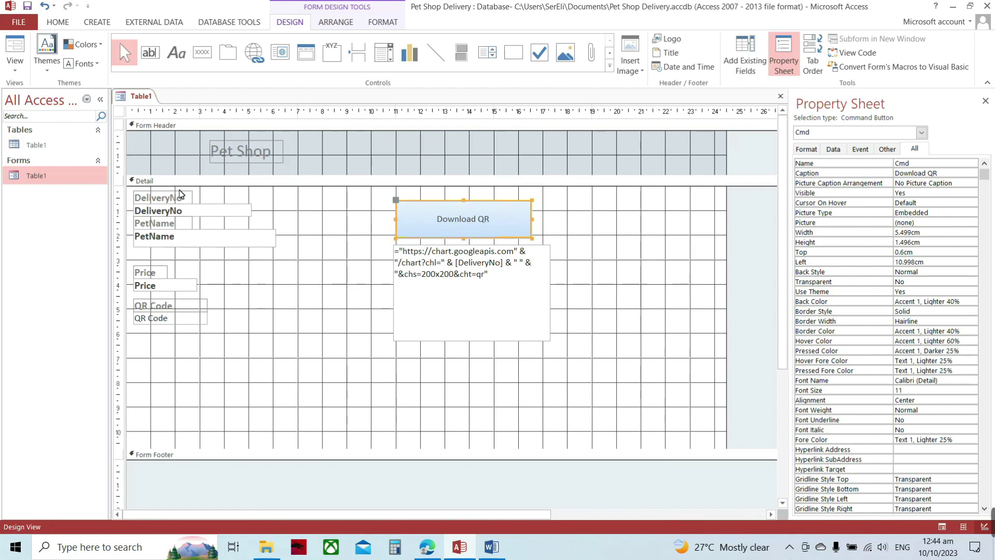
# - Set the DeliveryNo text box's Enabled property to No and its Locked property to Yes
pyautogui.click(201, 215)
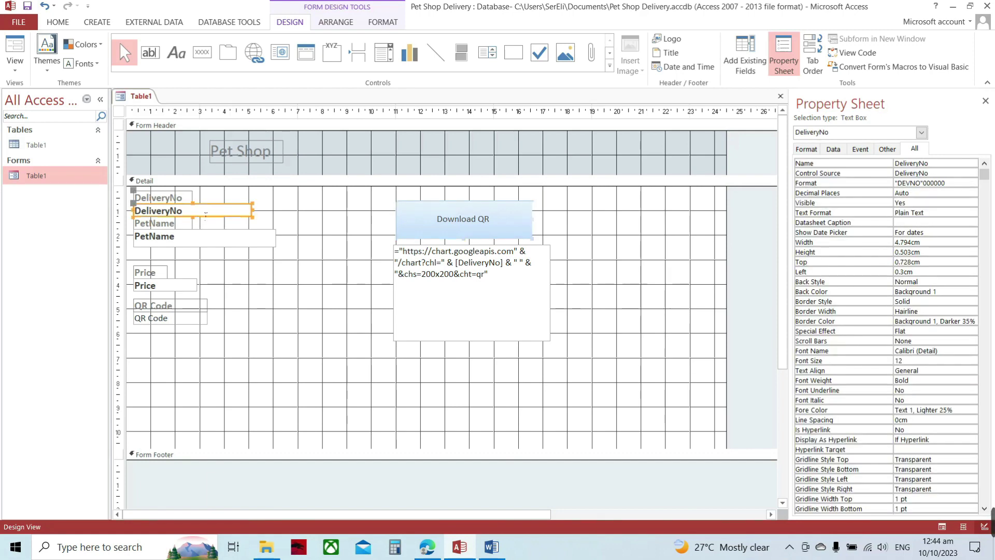
pyautogui.click(984, 178)
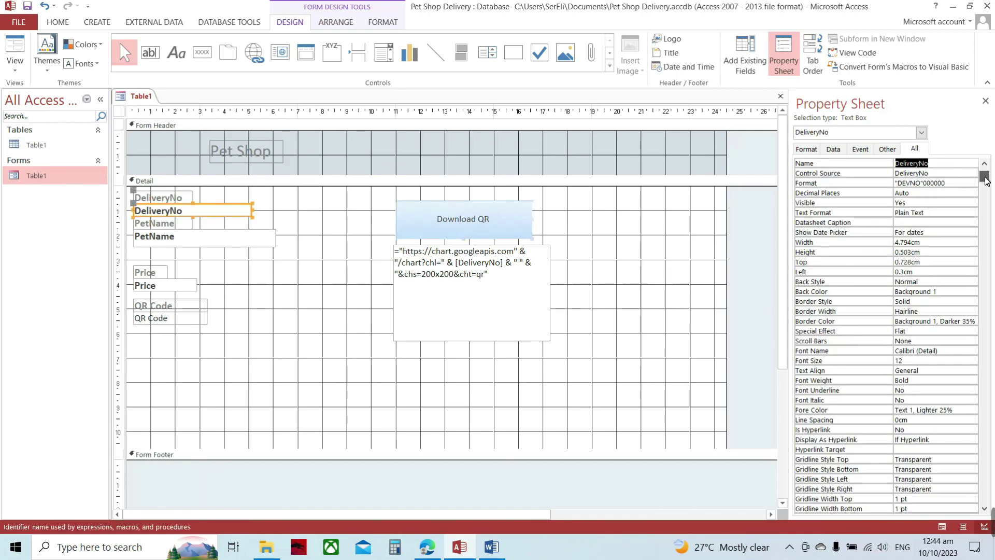
pyautogui.moveTo(986, 180); pyautogui.dragTo(976, 370)
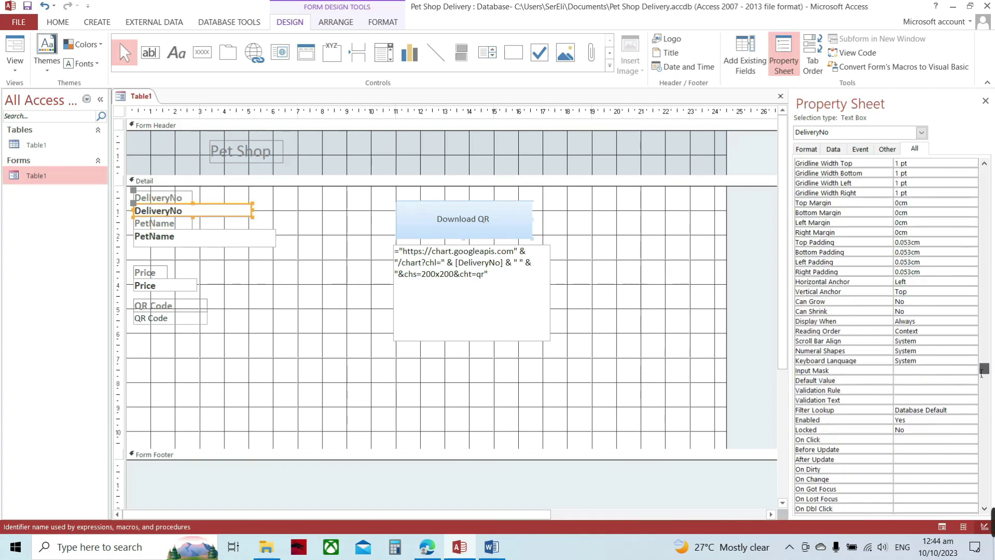
pyautogui.click(917, 423)
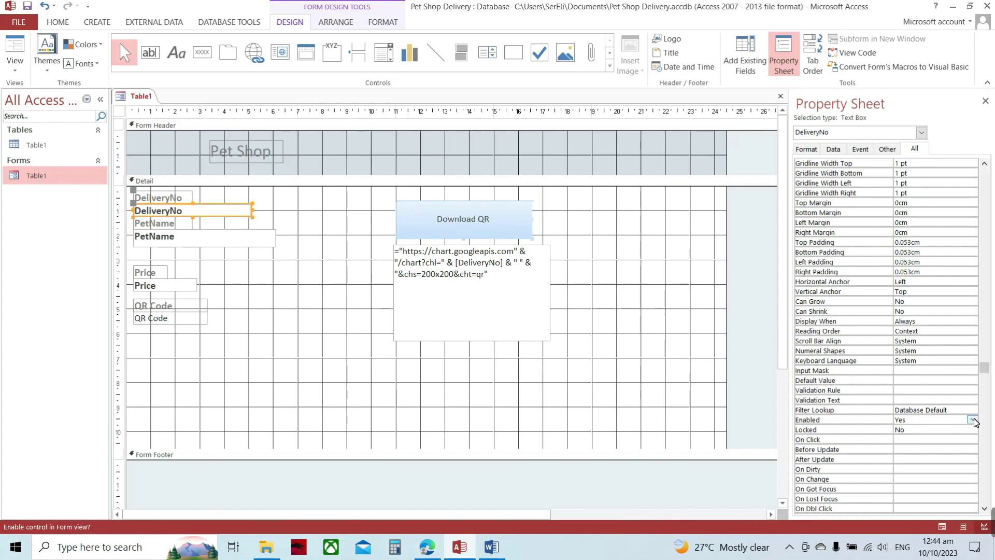
pyautogui.click(973, 419)
pyautogui.click(903, 439)
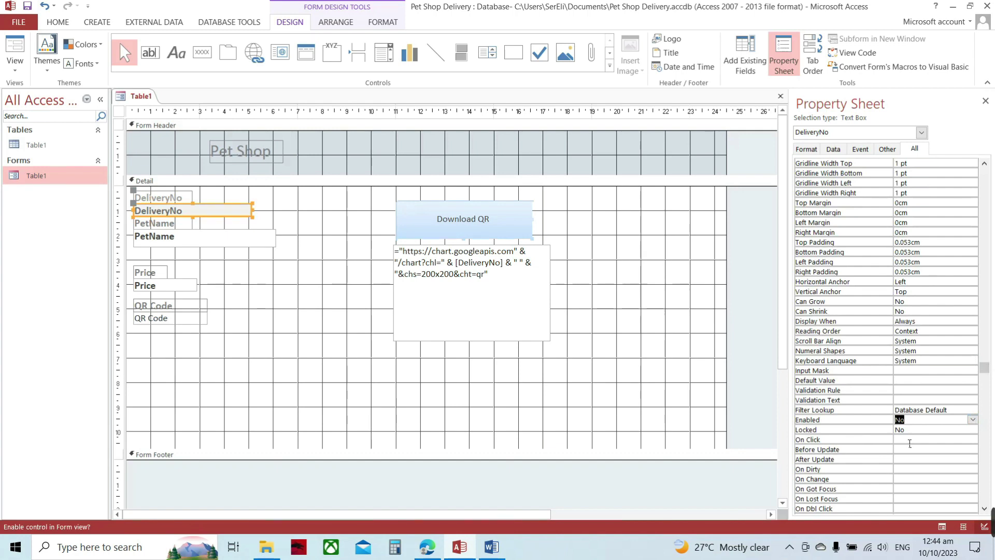
pyautogui.click(935, 430)
pyautogui.click(972, 429)
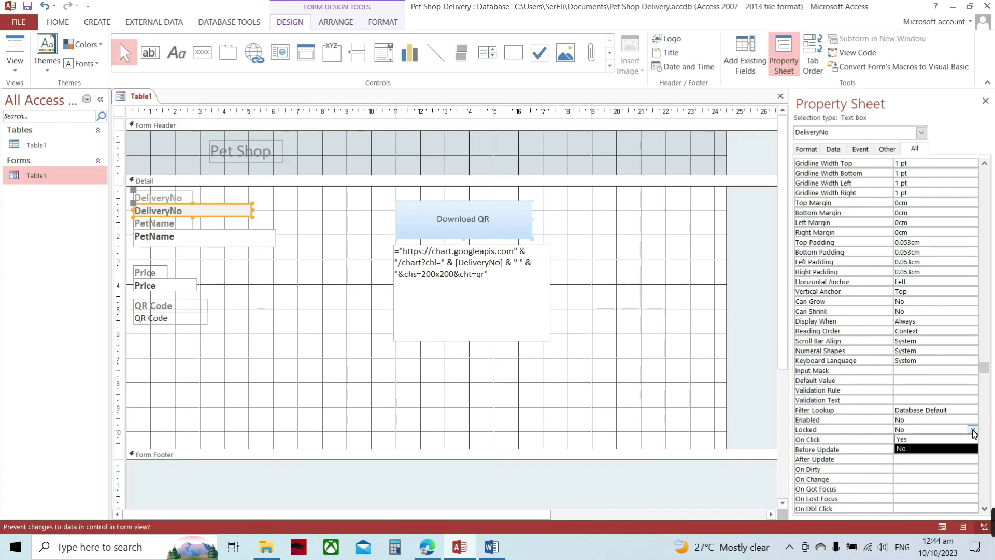
pyautogui.click(923, 440)
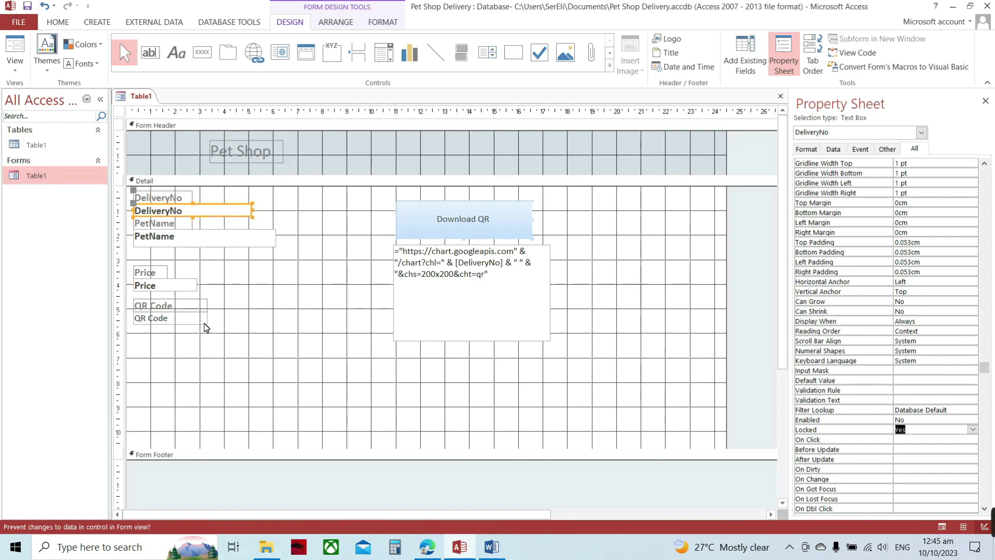
# - Enlarge the QR Code attachment control to about 8 by 5.5 cm, down to the lower edge of the Detail section
pyautogui.click(202, 280)
pyautogui.click(189, 317)
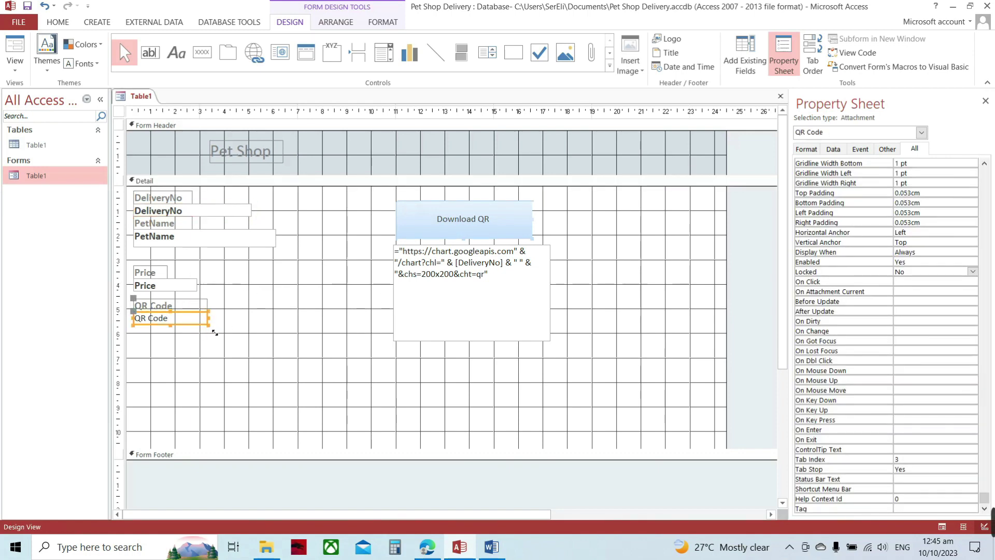
pyautogui.moveTo(209, 325); pyautogui.dragTo(332, 453)
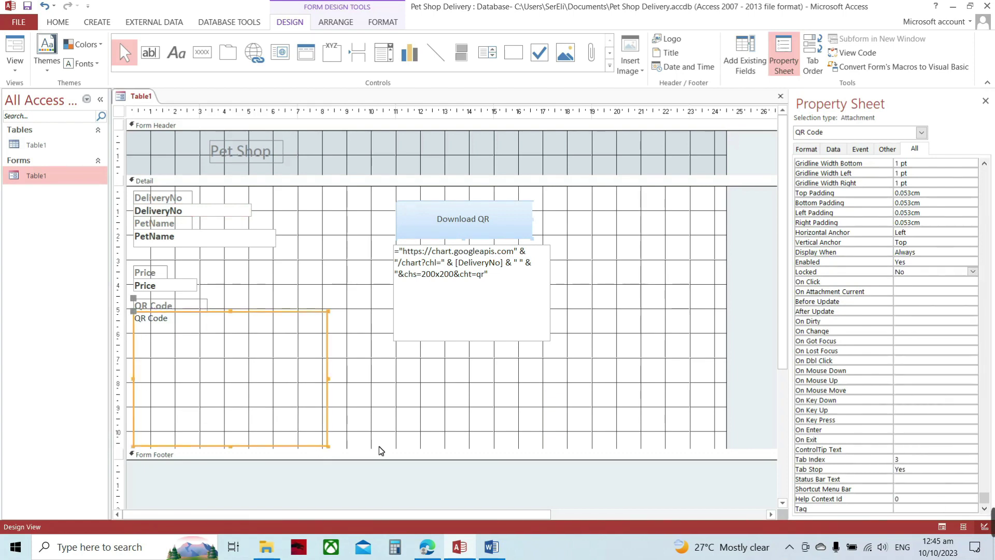
pyautogui.click(544, 407)
# - Open the form's VBA code from the Cmd button and arrange the QR code Word document in a smaller window beside it
pyautogui.click(525, 217)
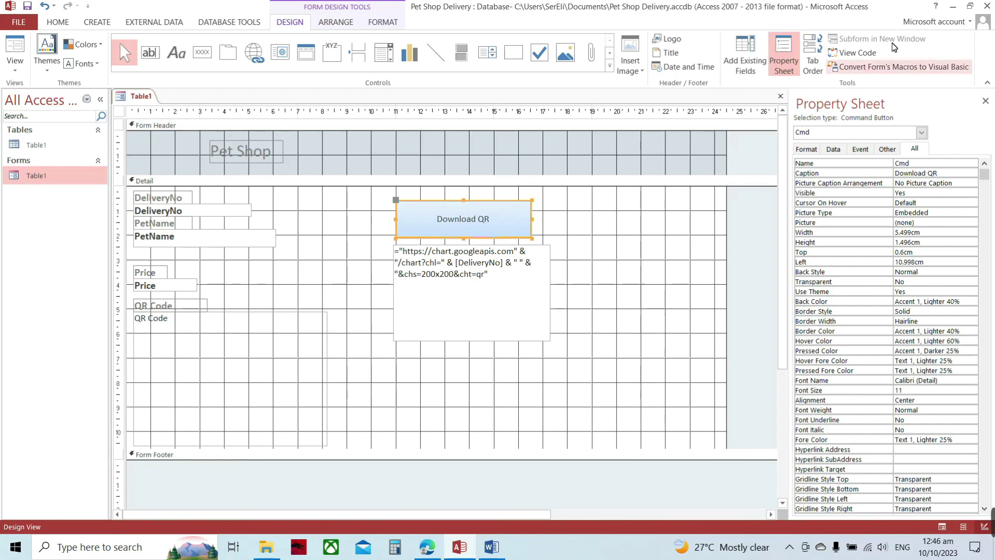
pyautogui.click(857, 54)
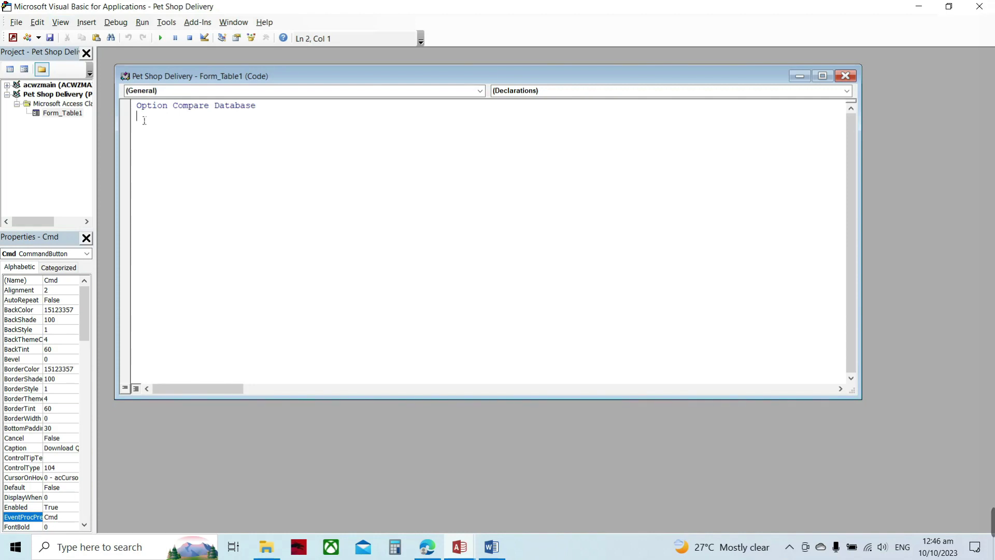
pyautogui.click(491, 547)
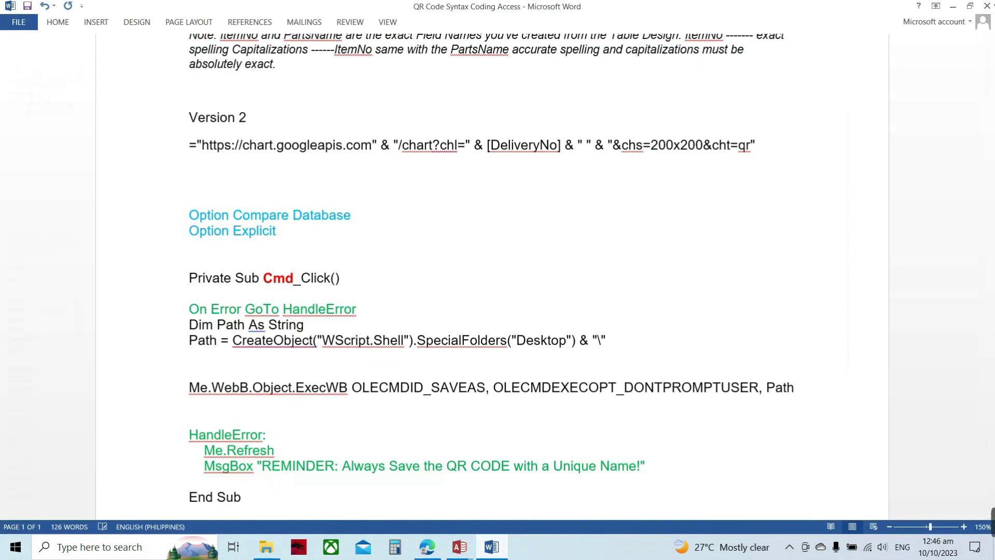
pyautogui.click(971, 8)
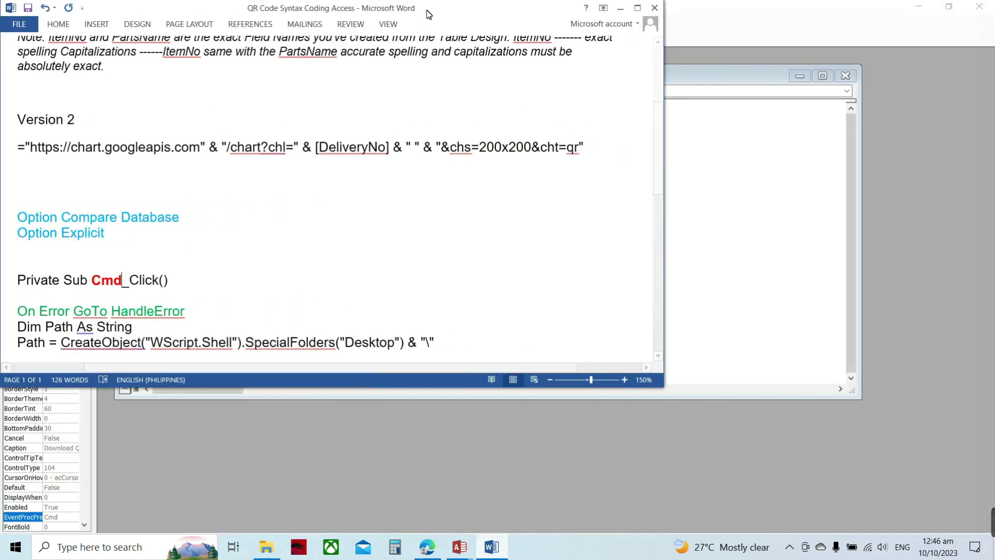
pyautogui.moveTo(381, 7); pyautogui.dragTo(713, 57)
pyautogui.scroll(-4, 716, 228)
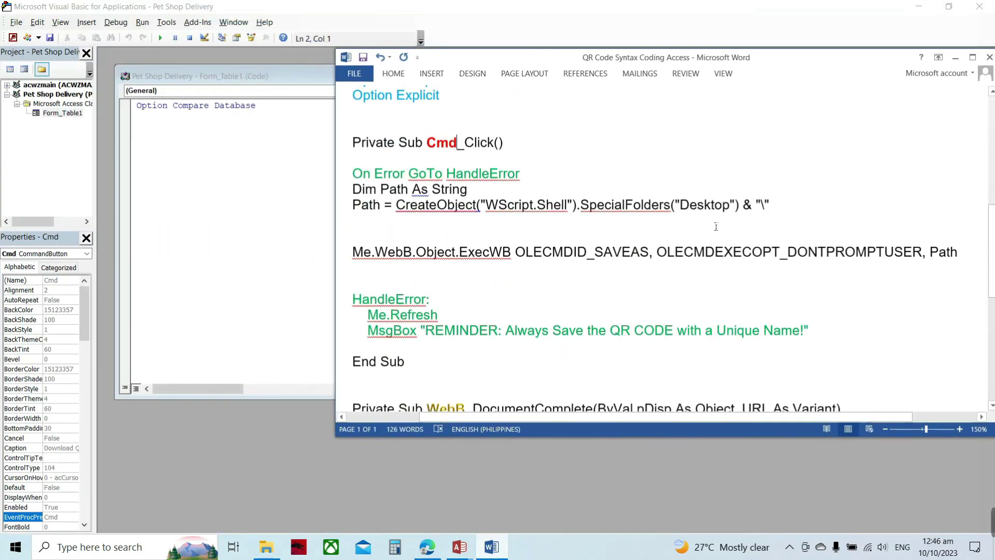
pyautogui.moveTo(725, 438); pyautogui.dragTo(734, 534)
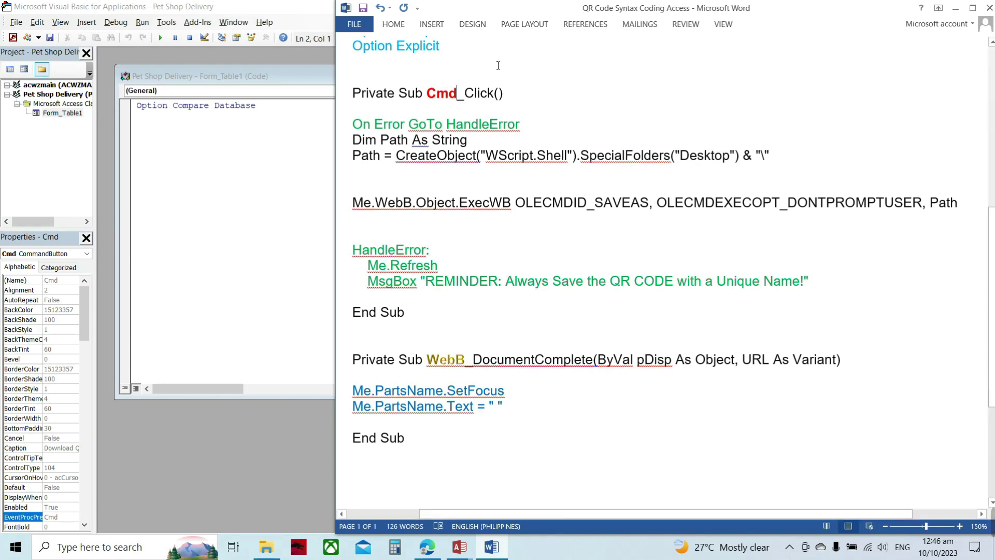
pyautogui.moveTo(499, 11)
pyautogui.mouseDown()
pyautogui.moveTo(511, 10)
pyautogui.moveTo(485, 5)
pyautogui.mouseUp()
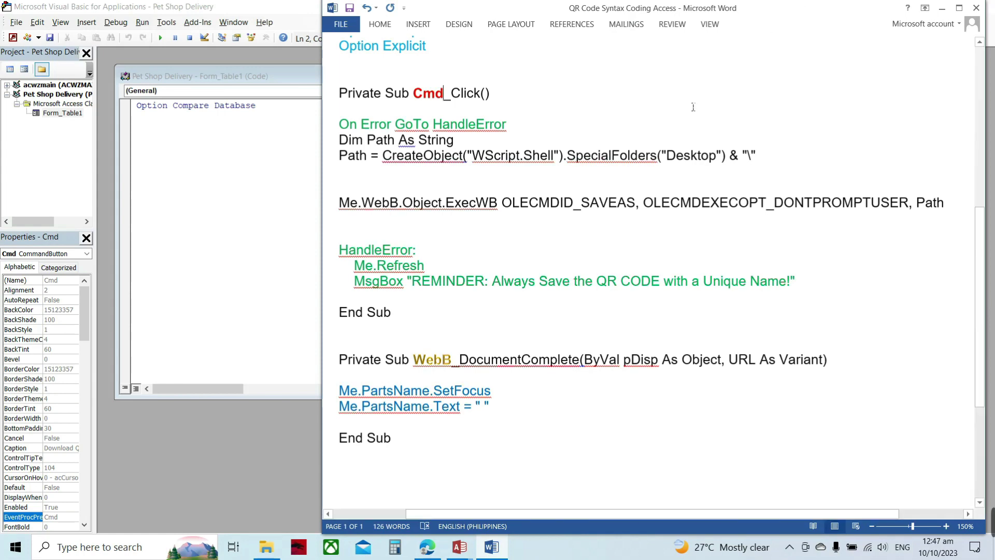
# - Copy the Option Explicit line from the Word document into the form's code below Option Compare Database, followed by a blank line
pyautogui.scroll(2, 689, 108)
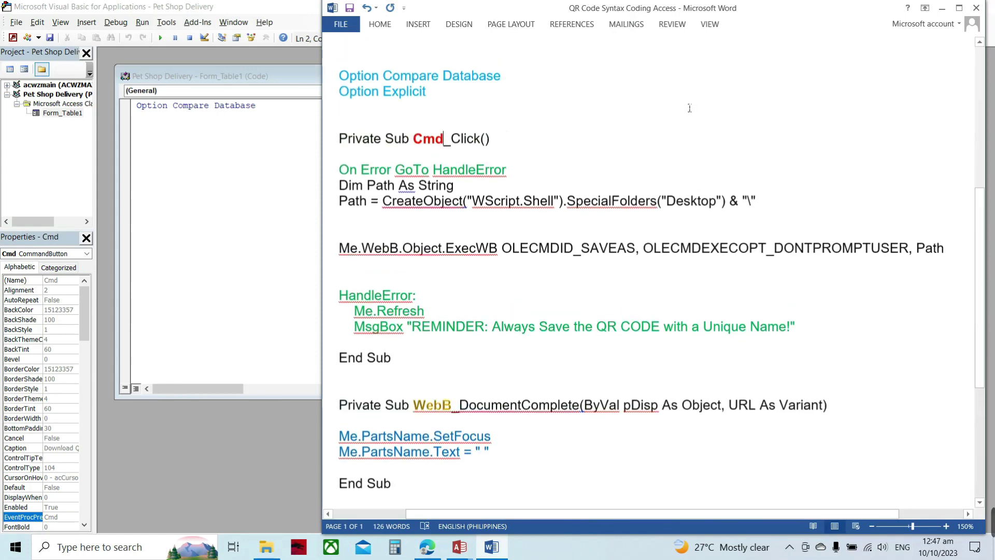
pyautogui.scroll(-2, 689, 108)
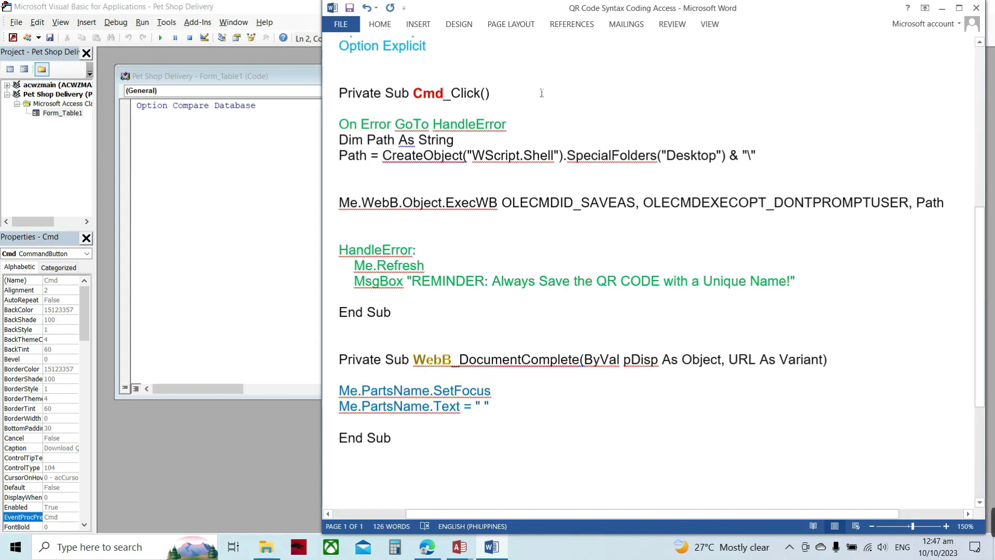
pyautogui.scroll(3, 541, 93)
pyautogui.moveTo(441, 191); pyautogui.dragTo(346, 192)
pyautogui.rightClick(363, 187)
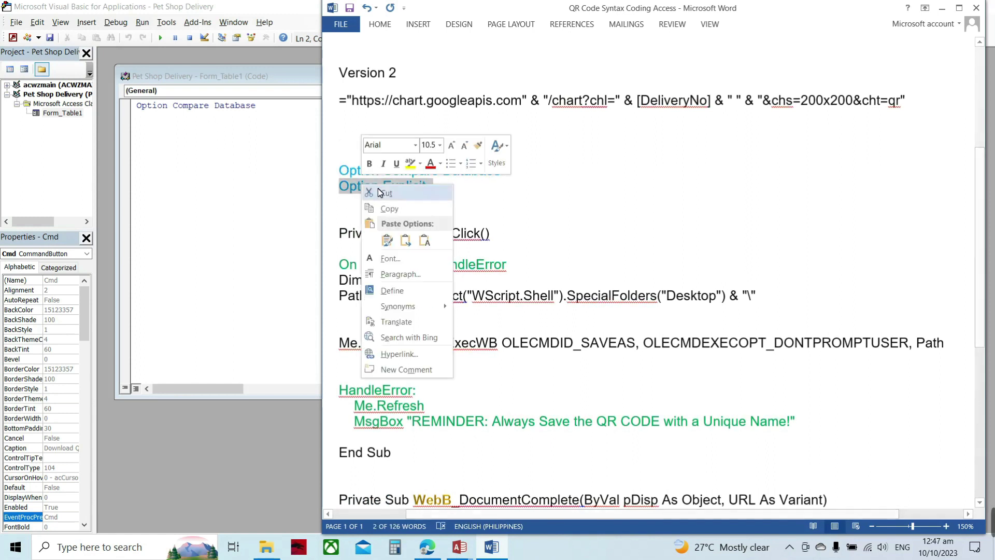
pyautogui.click(389, 208)
pyautogui.click(158, 121)
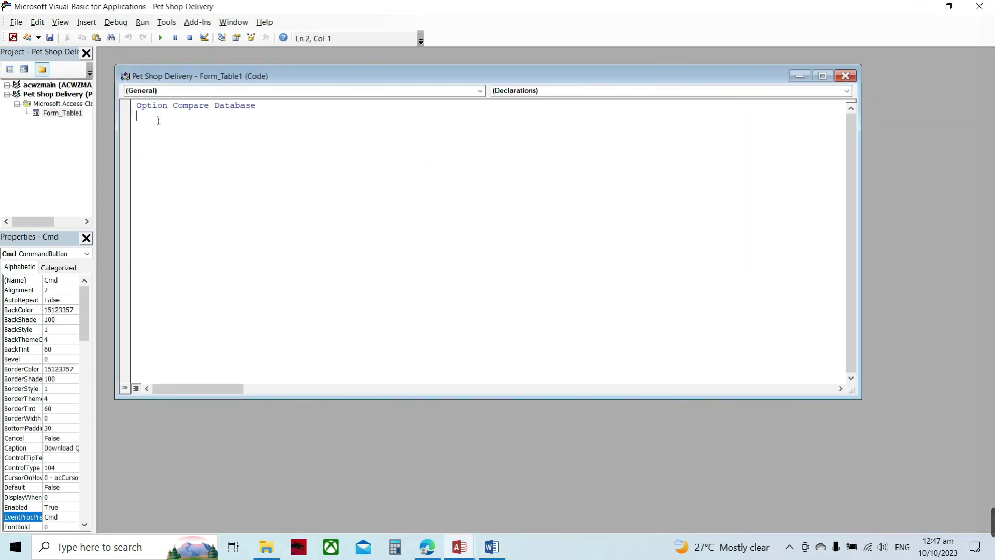
pyautogui.hotkey('ctrl', 'v')
pyautogui.press('Return')
pyautogui.press('Return')
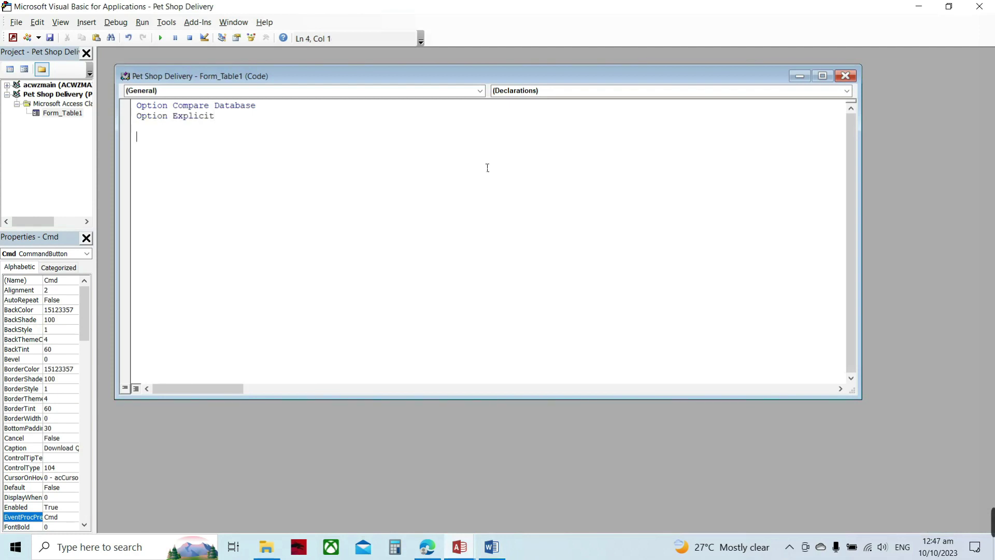
# - Copy the whole Cmd_Click procedure from the Word document and paste it below Option Explicit in the form's code
pyautogui.click(491, 547)
pyautogui.scroll(-1, 487, 280)
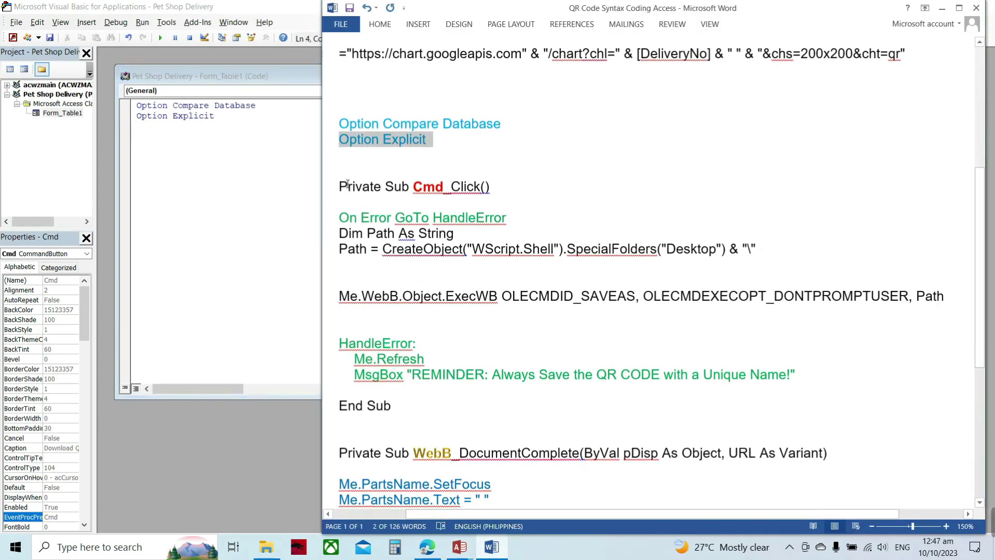
pyautogui.moveTo(340, 187); pyautogui.dragTo(395, 410)
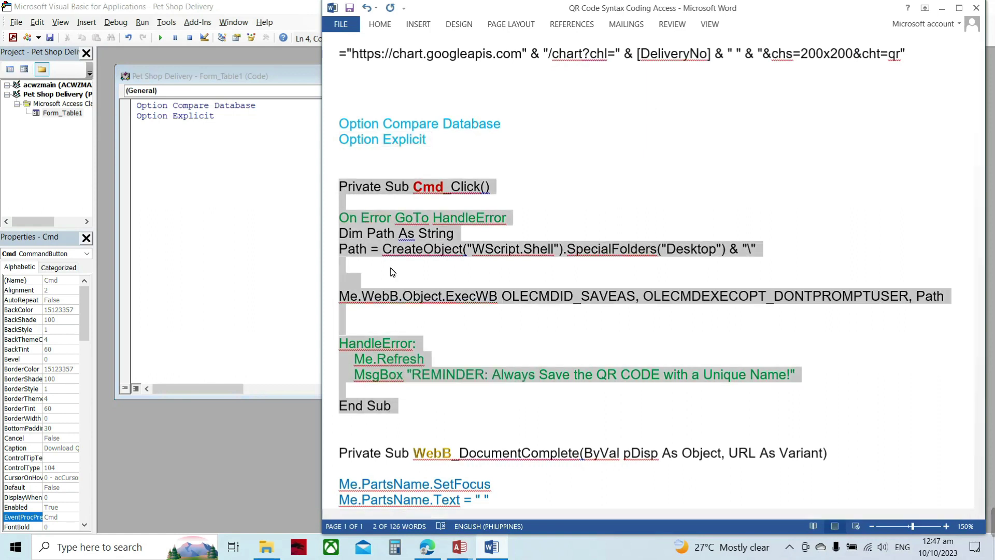
pyautogui.rightClick(390, 226)
pyautogui.click(418, 250)
pyautogui.click(193, 149)
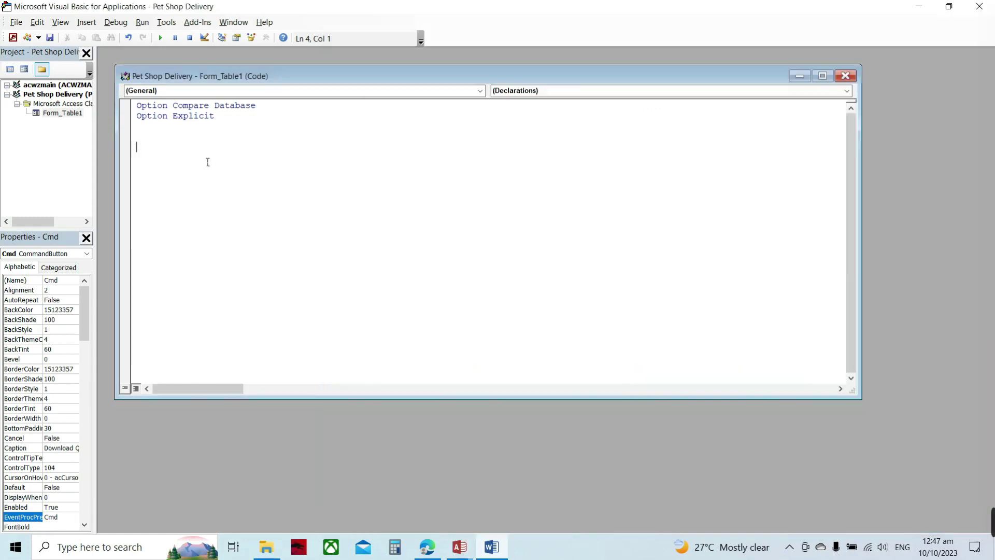
pyautogui.rightClick(175, 144)
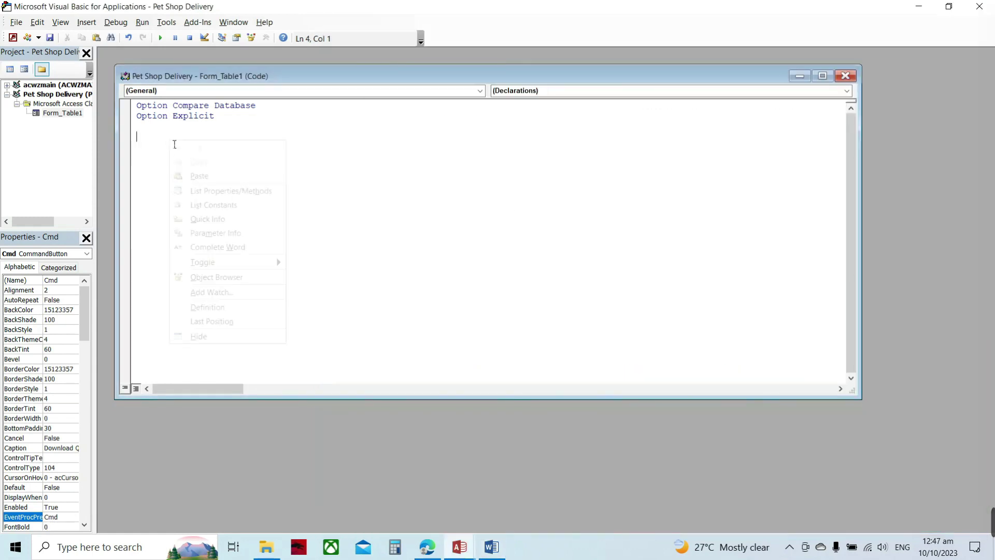
pyautogui.click(199, 175)
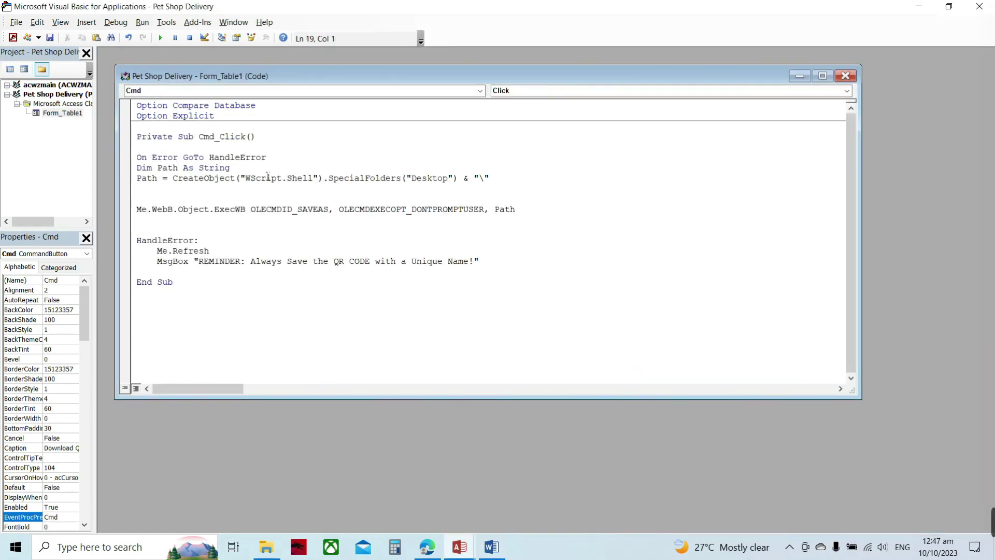
# - Delete the On Error GoTo HandleError line and the HandleError block with Me.Refresh and MsgBox from Cmd_Click
pyautogui.moveTo(267, 157); pyautogui.dragTo(136, 159)
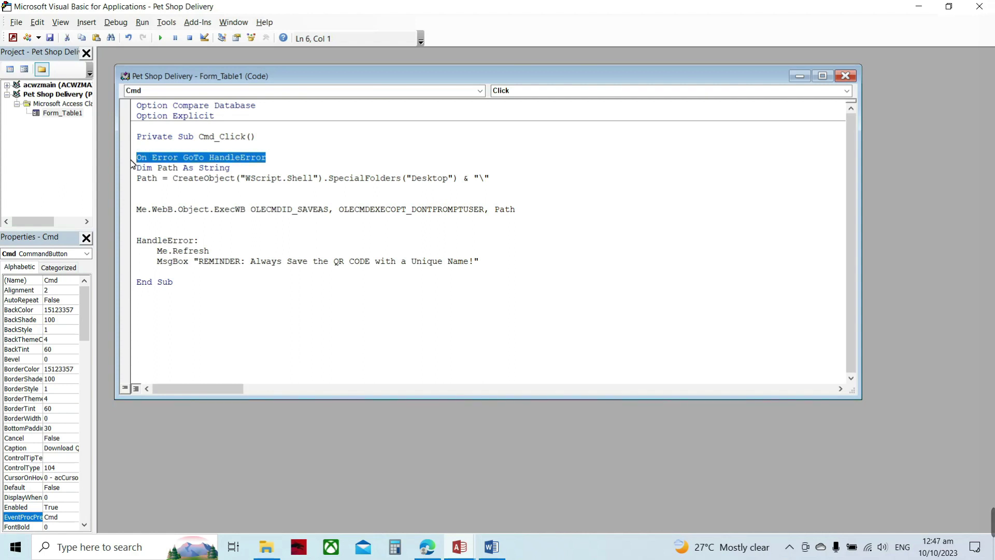
pyautogui.press('Delete')
pyautogui.moveTo(477, 263); pyautogui.dragTo(172, 252)
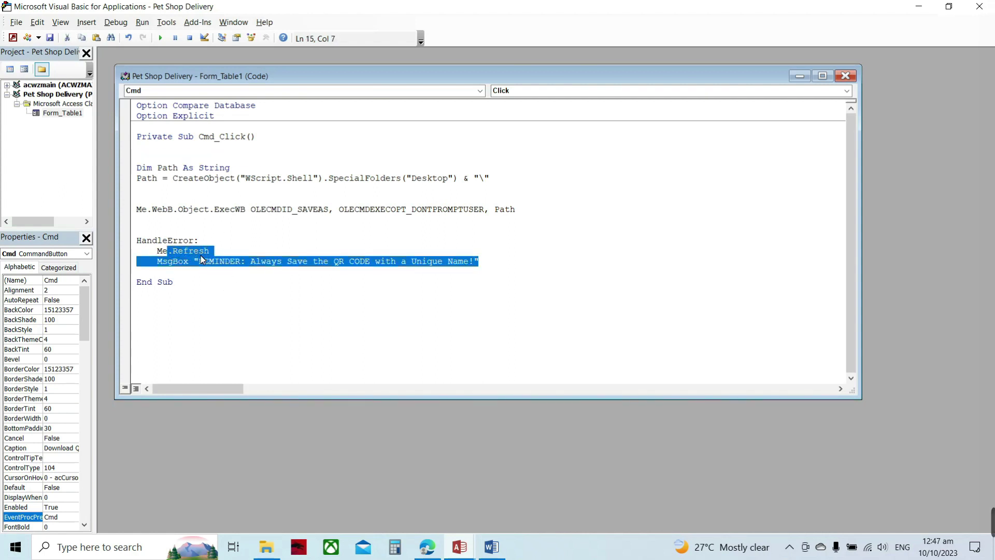
pyautogui.click(308, 244)
pyautogui.moveTo(498, 260); pyautogui.dragTo(129, 242)
pyautogui.press('Delete')
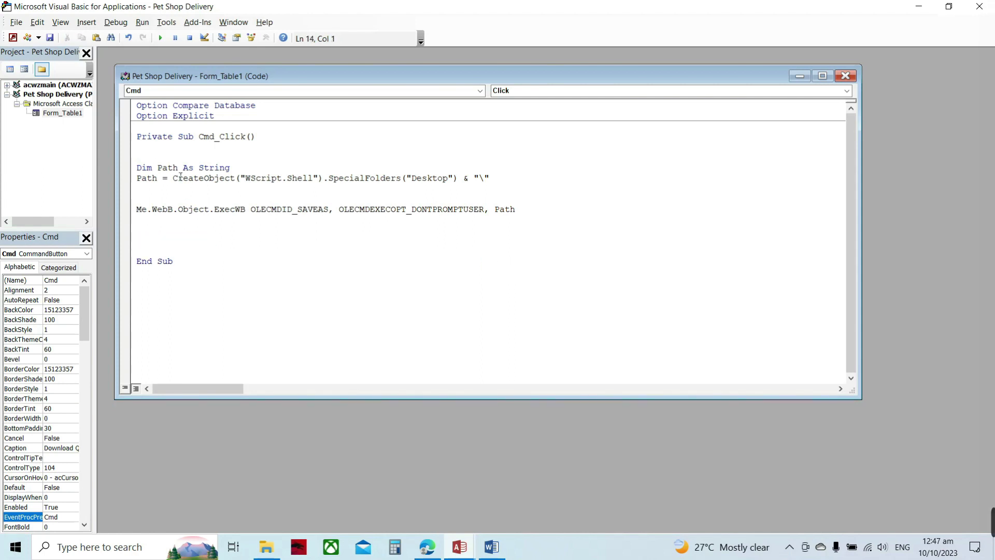
# - Enlarge the code window in width and height and remove two surplus blank lines above End Sub
pyautogui.click(180, 325)
pyautogui.doubleClick(191, 234)
pyautogui.click(470, 220)
pyautogui.moveTo(866, 213); pyautogui.dragTo(943, 223)
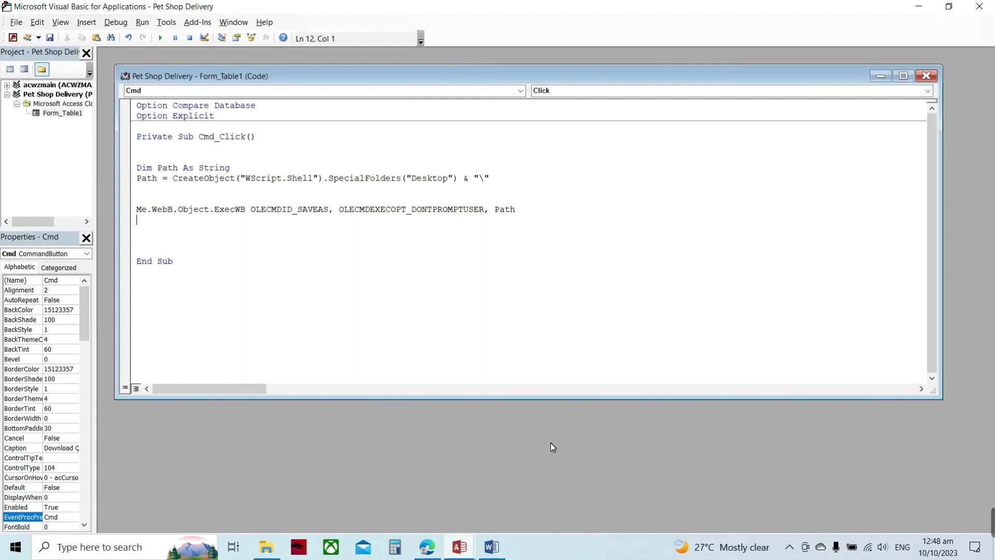
pyautogui.moveTo(564, 398); pyautogui.dragTo(569, 452)
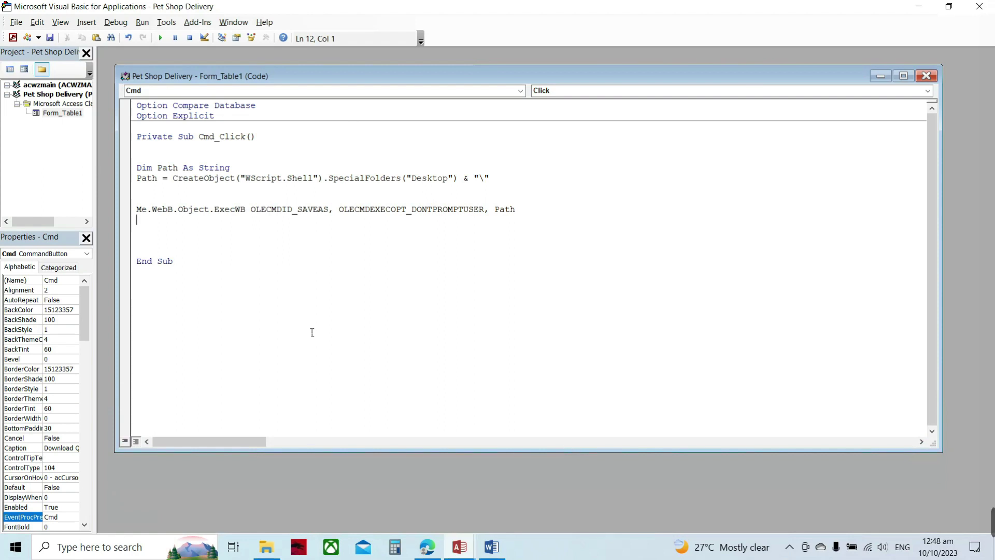
pyautogui.click(233, 242)
pyautogui.click(163, 253)
pyautogui.press('BackSpace')
pyautogui.press('BackSpace')
# - Check the WebB reference in the code against the web browser control's Name property in the Access form design
pyautogui.moveTo(152, 209); pyautogui.dragTo(168, 209)
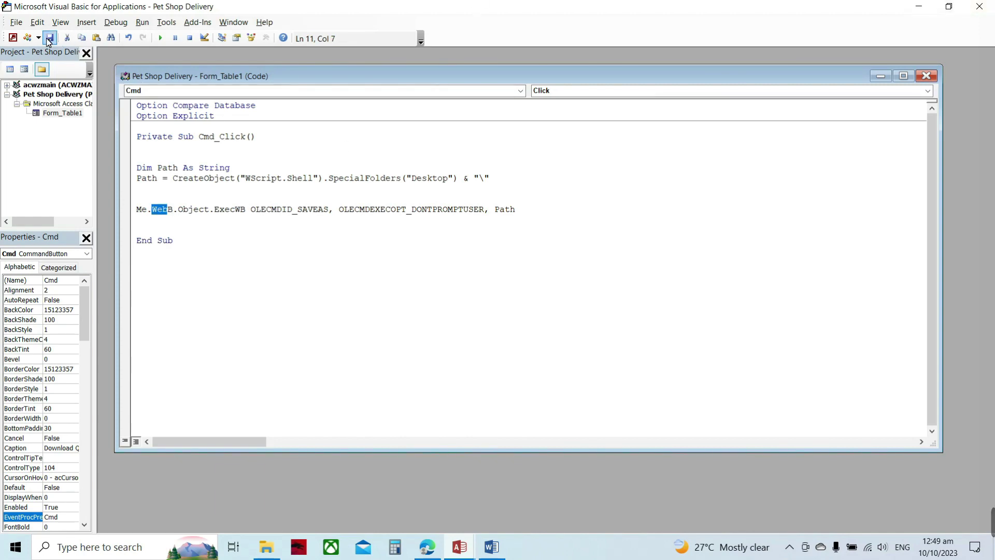
pyautogui.click(917, 9)
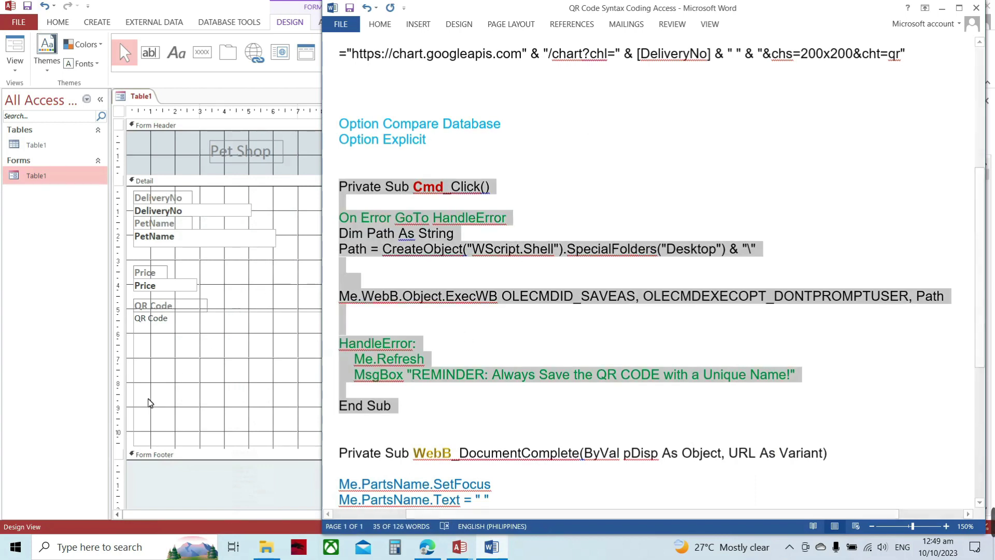
pyautogui.click(150, 402)
pyautogui.click(506, 289)
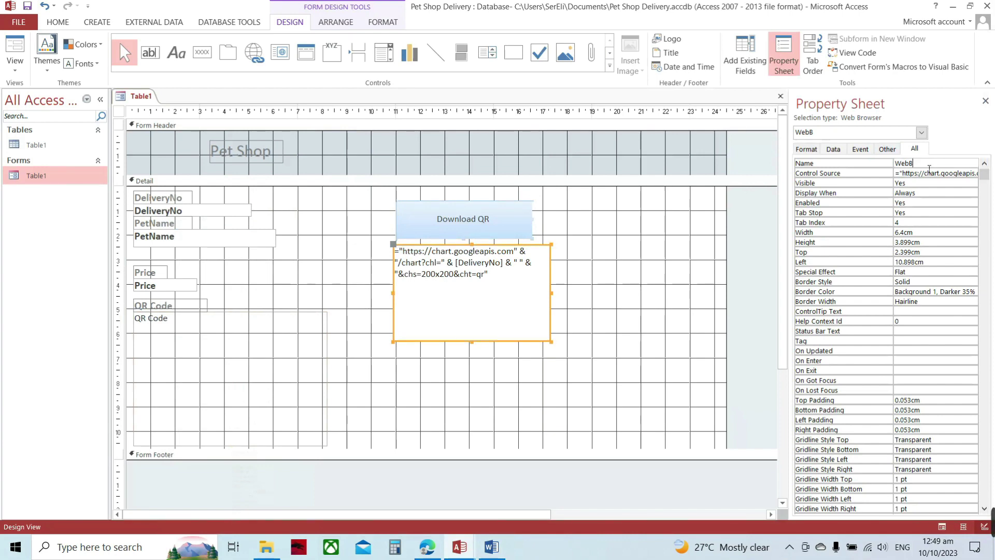
pyautogui.moveTo(928, 168); pyautogui.dragTo(901, 170)
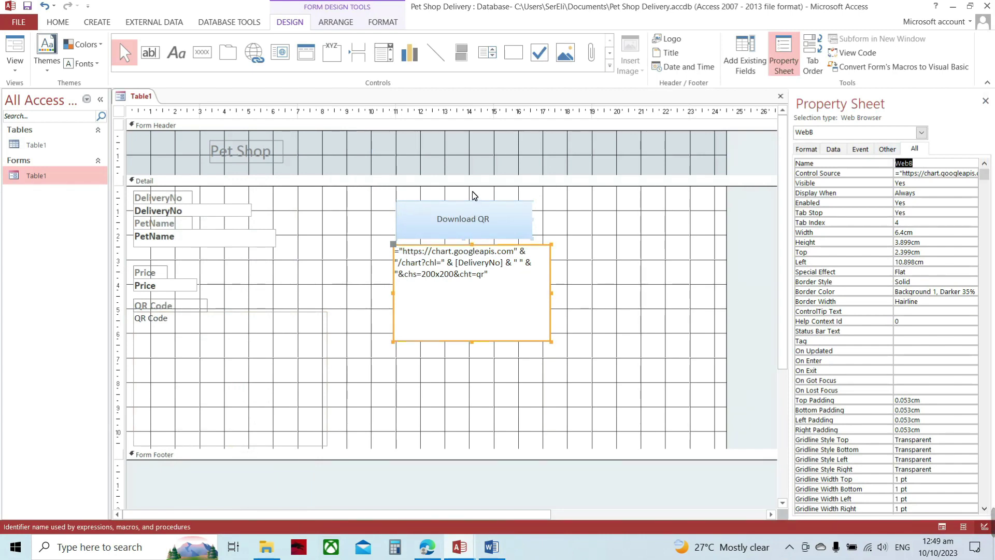
# - Check the Cmd reference in the Cmd_Click code against the Download QR button's Name property, and close the code editor
pyautogui.click(469, 217)
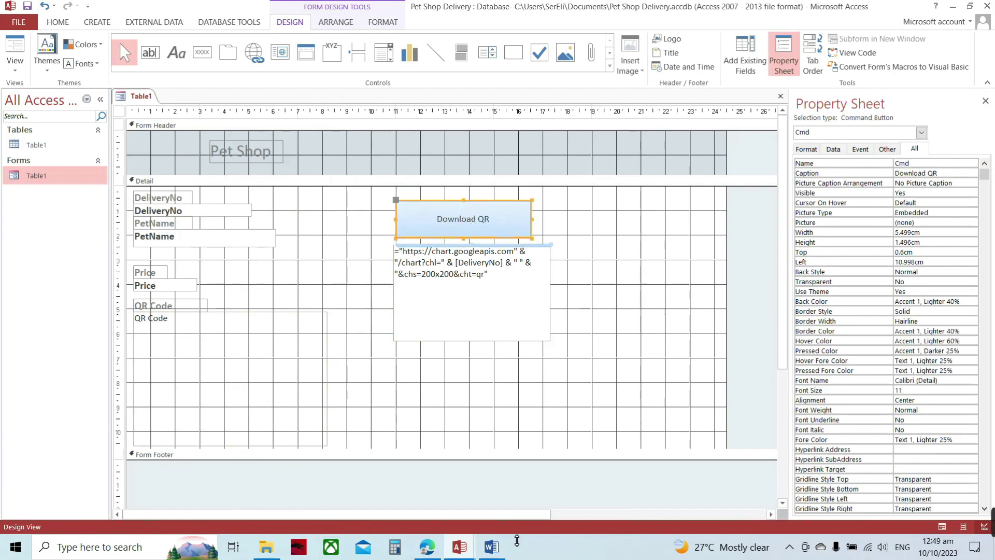
pyautogui.click(856, 53)
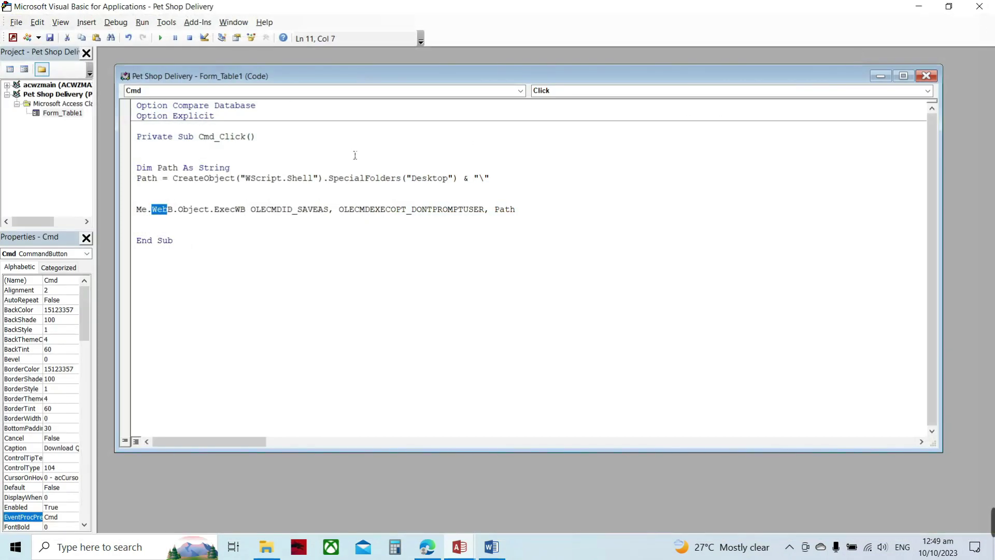
pyautogui.moveTo(199, 140); pyautogui.dragTo(218, 141)
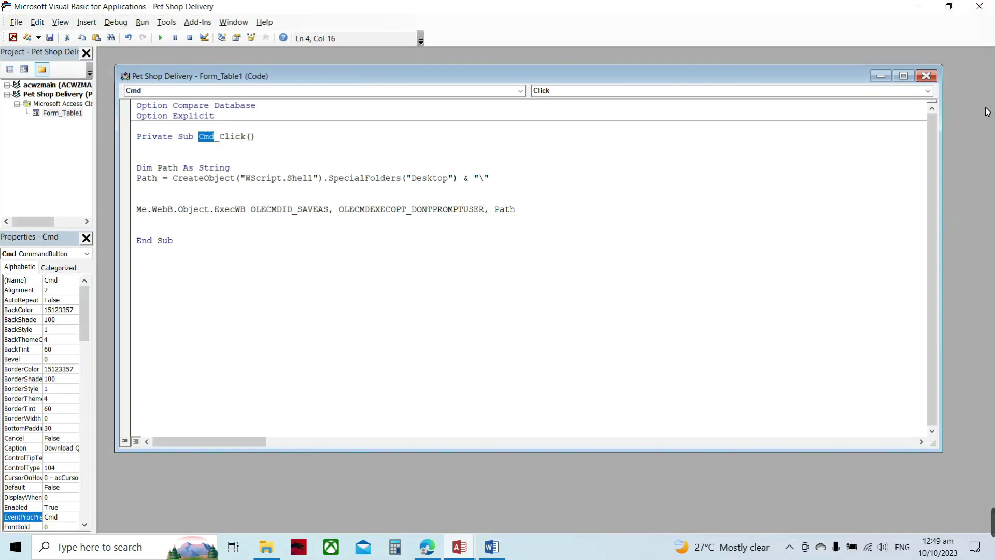
pyautogui.click(983, 6)
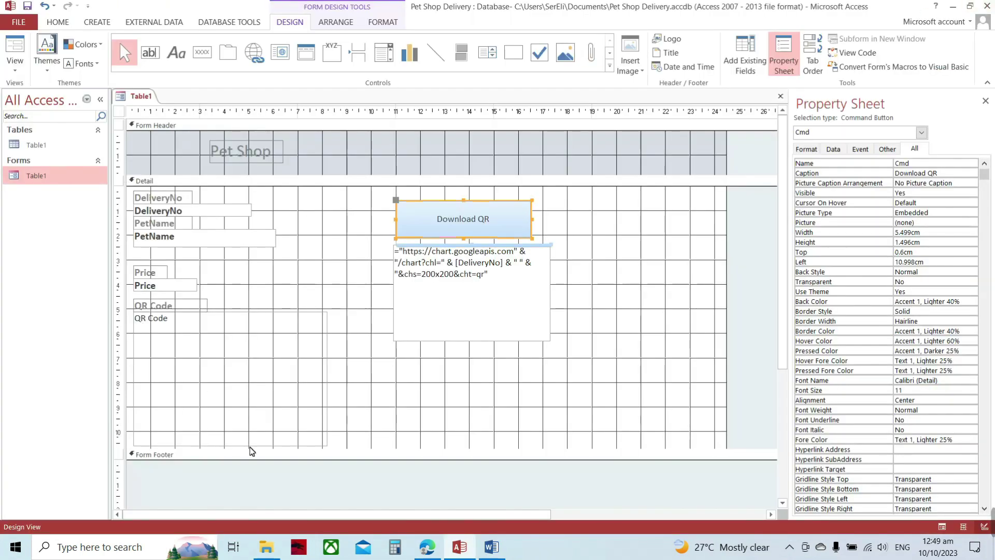
# - Open the Table1 form in Form View and enter a record with PetName Dog and Price 500
pyautogui.click(487, 267)
pyautogui.doubleClick(41, 177)
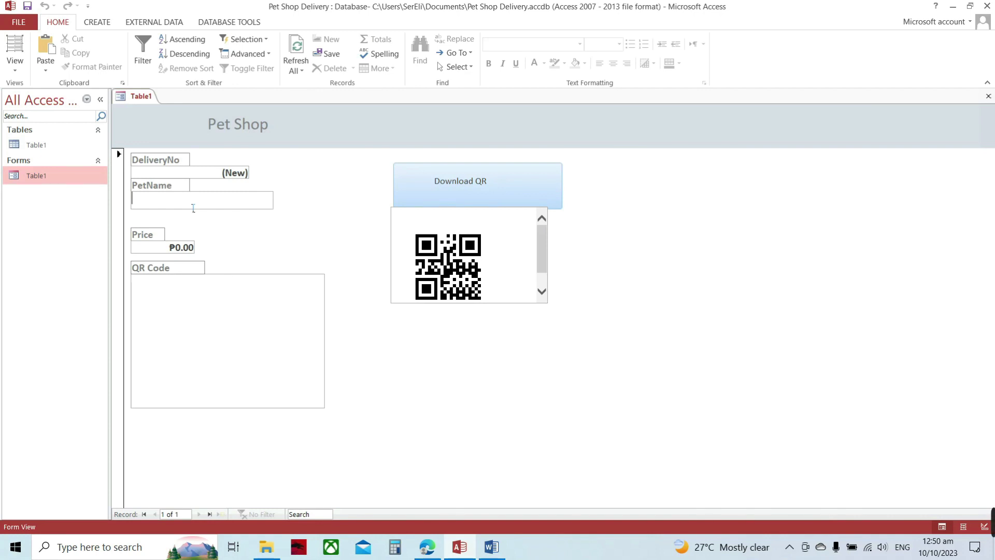
pyautogui.write('Dog')
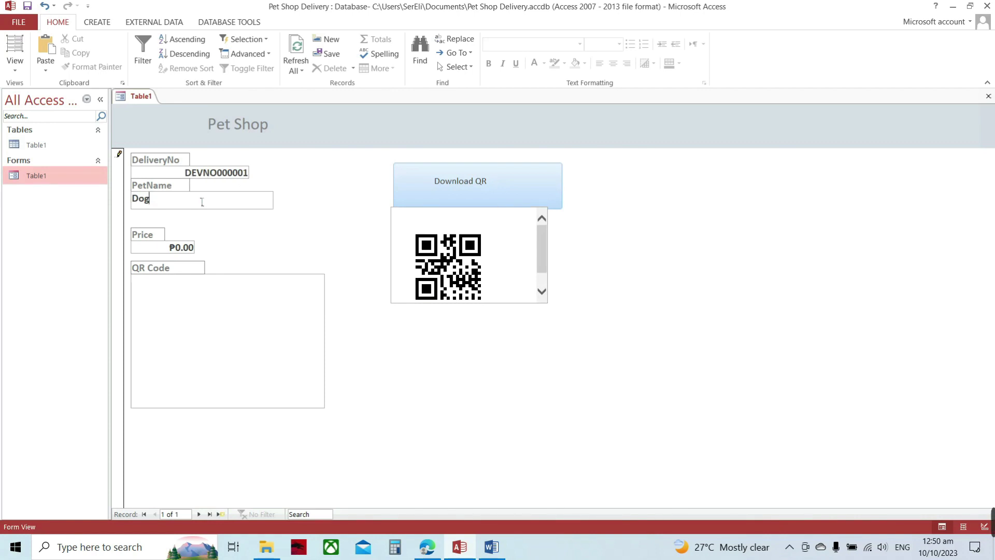
pyautogui.press('Tab')
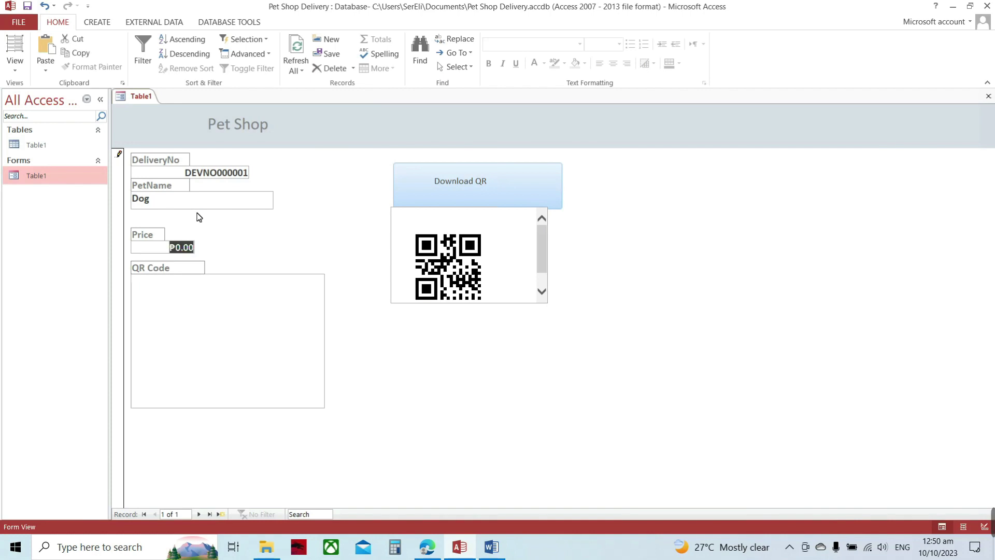
pyautogui.write('500')
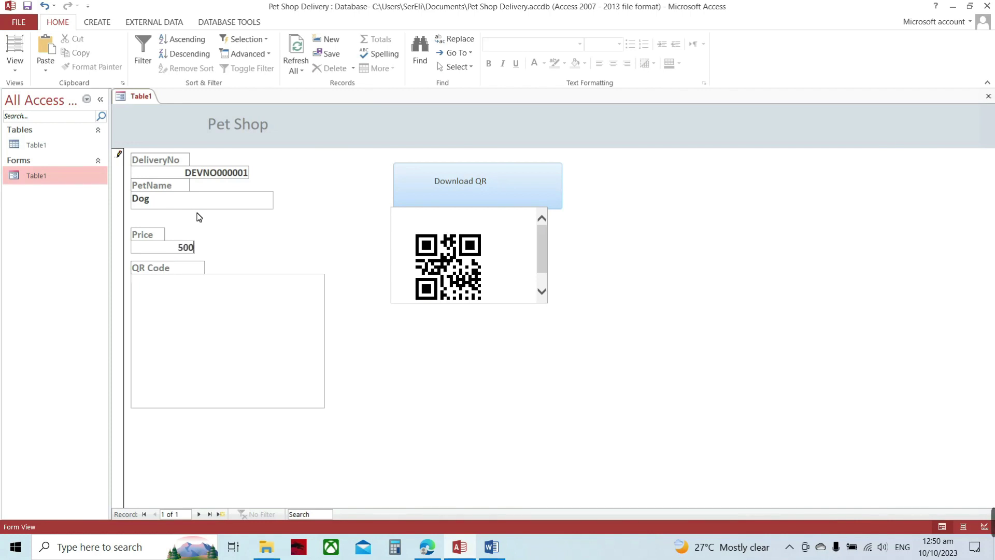
pyautogui.press('Tab')
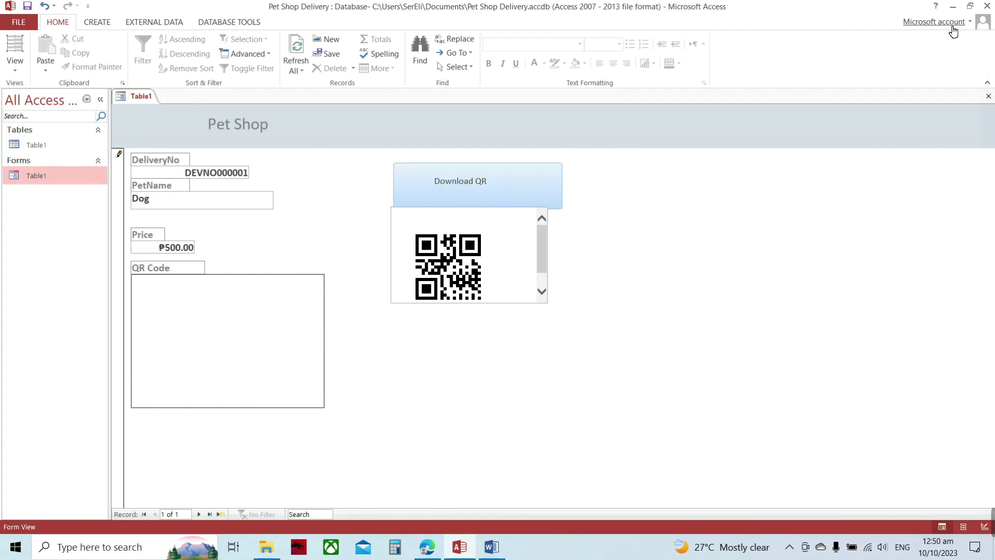
# - Switch to the Pictures folder in File Explorer and delete the QR code images named 16 through 140
pyautogui.click(952, 6)
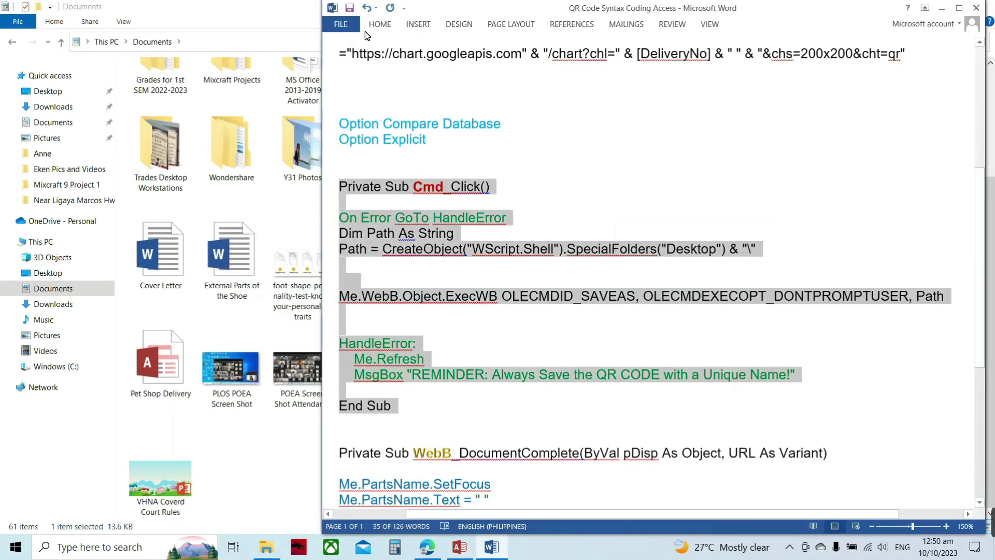
pyautogui.click(251, 7)
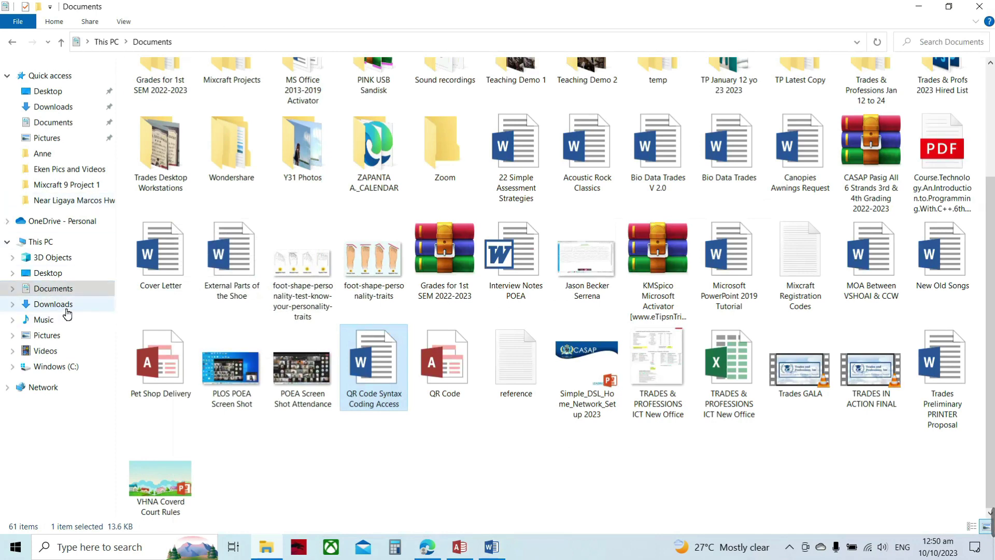
pyautogui.click(64, 336)
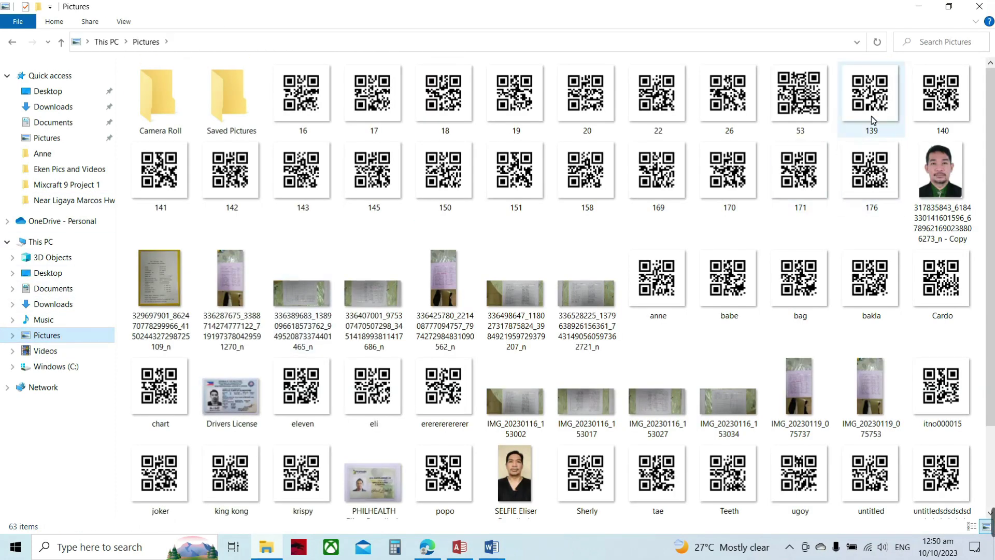
pyautogui.click(318, 91)
pyautogui.hotkey('shift', 'Right')
pyautogui.hotkey('shift', 'Right')
pyautogui.hotkey('shift', 'Right')
pyautogui.hotkey('shift', 'Right')
pyautogui.hotkey('shift', 'Right')
pyautogui.hotkey('shift', 'Right')
pyautogui.hotkey('shift', 'Right')
pyautogui.hotkey('shift', 'Right')
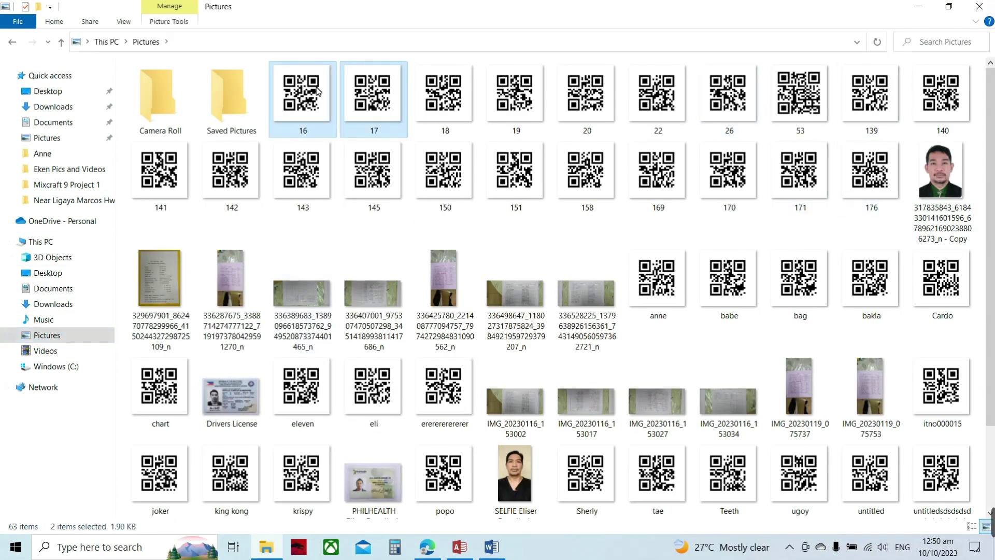
pyautogui.hotkey('shift', 'Right')
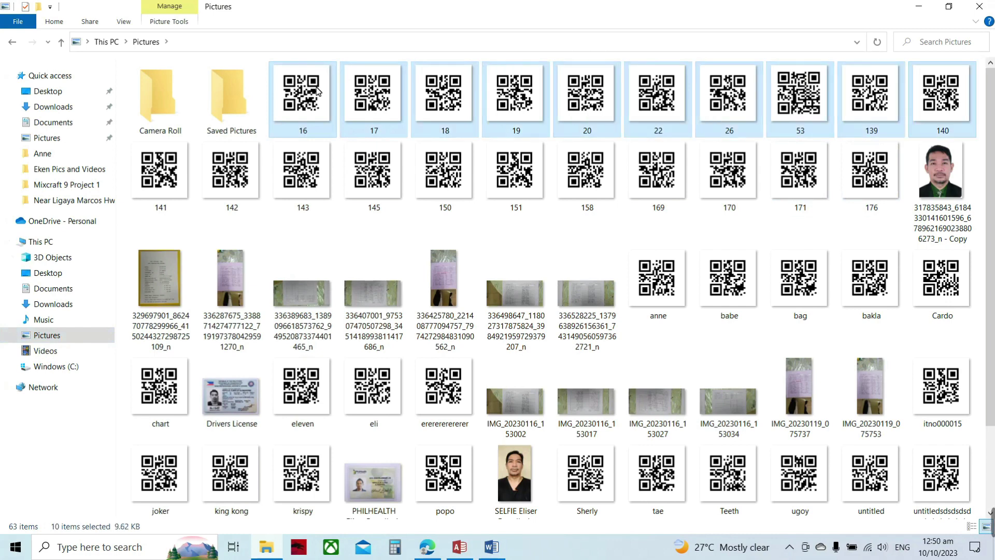
pyautogui.press('Delete')
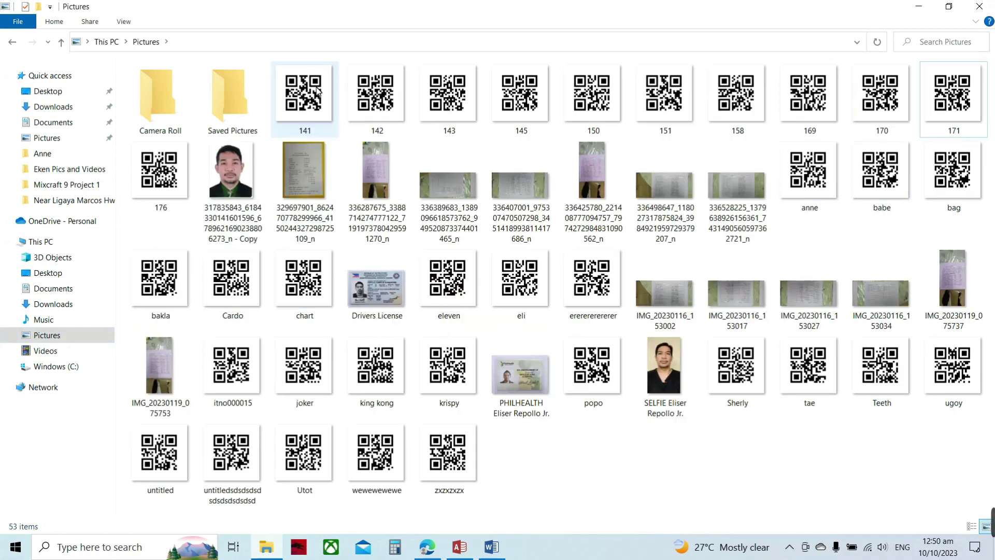
# - Delete the QR code images named 141 through 176 from the Pictures folder
pyautogui.click(292, 98)
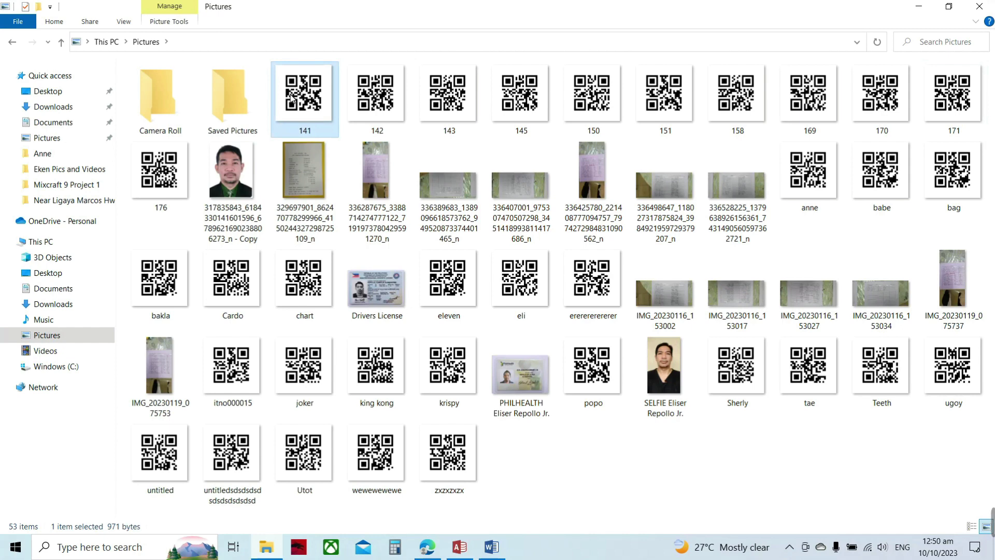
pyautogui.hotkey('shift', 'Right')
pyautogui.hotkey('shift', 'Right')
pyautogui.hotkey('shift', 'Right')
pyautogui.hotkey('shift', 'Right')
pyautogui.hotkey('shift', 'Right')
pyautogui.hotkey('shift', 'Right')
pyautogui.hotkey('shift', 'Right')
pyautogui.hotkey('shift', 'Right')
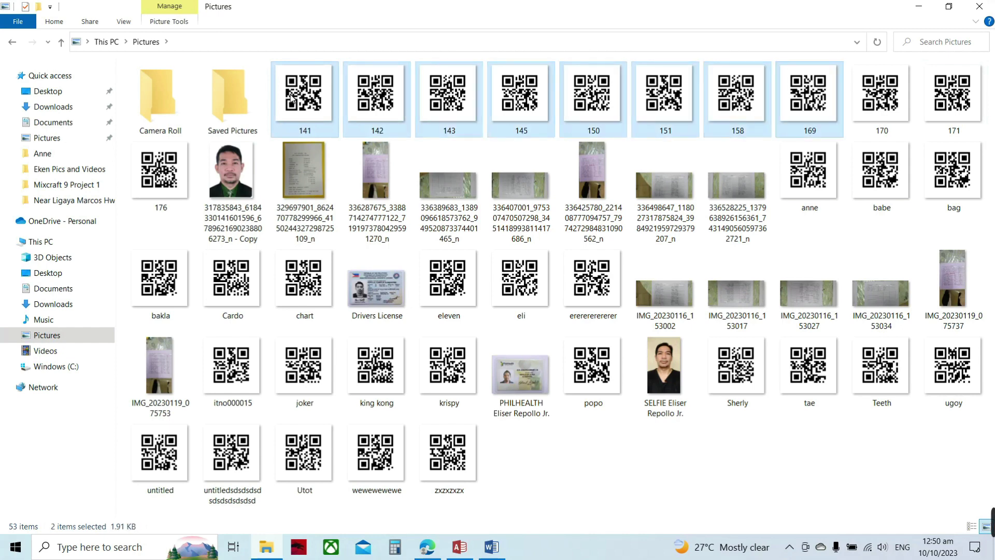
pyautogui.hotkey('shift', 'Right')
pyautogui.press('Delete')
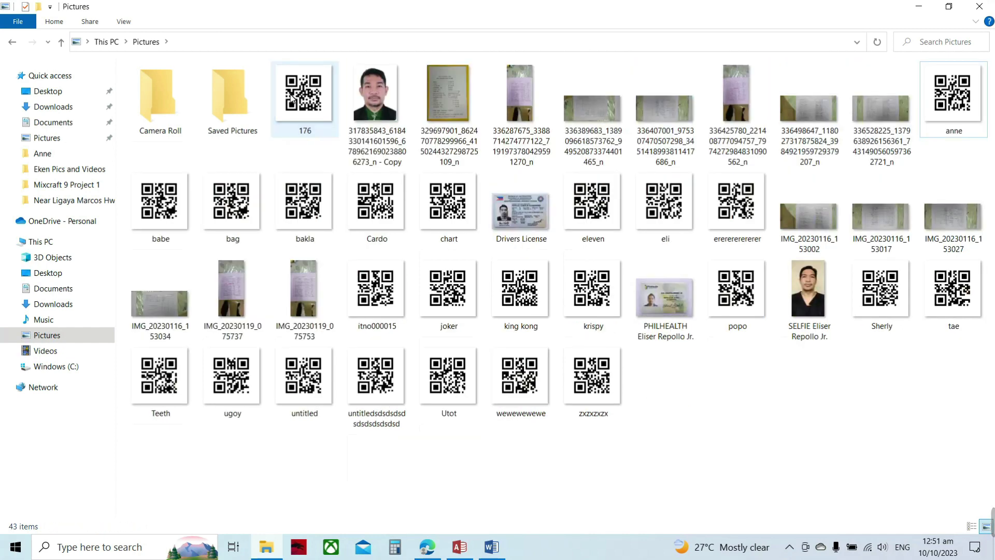
pyautogui.press('Delete')
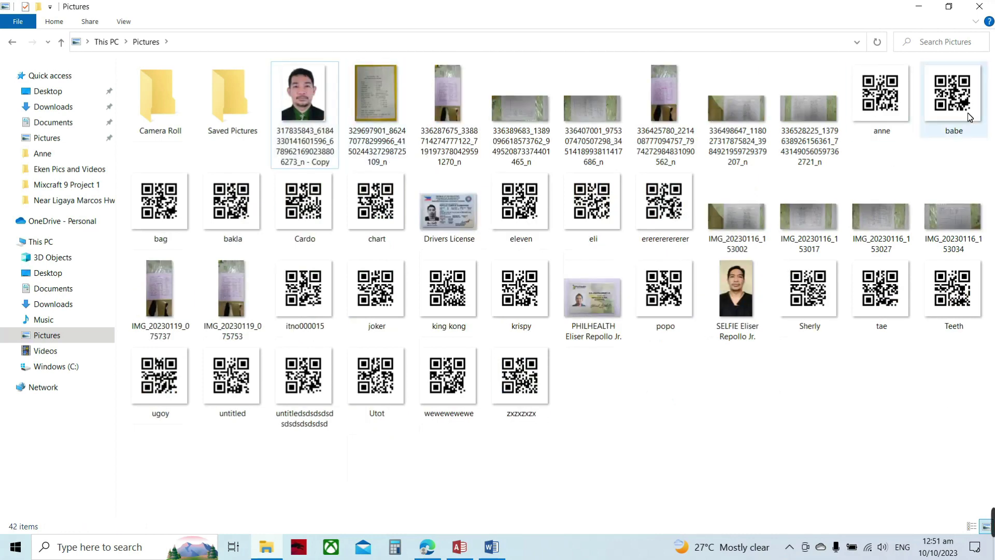
# - Delete the block of six consecutive QR code images ending with chart, leaving out the driver's license picture
pyautogui.click(896, 110)
pyautogui.hotkey('shift', 'Right')
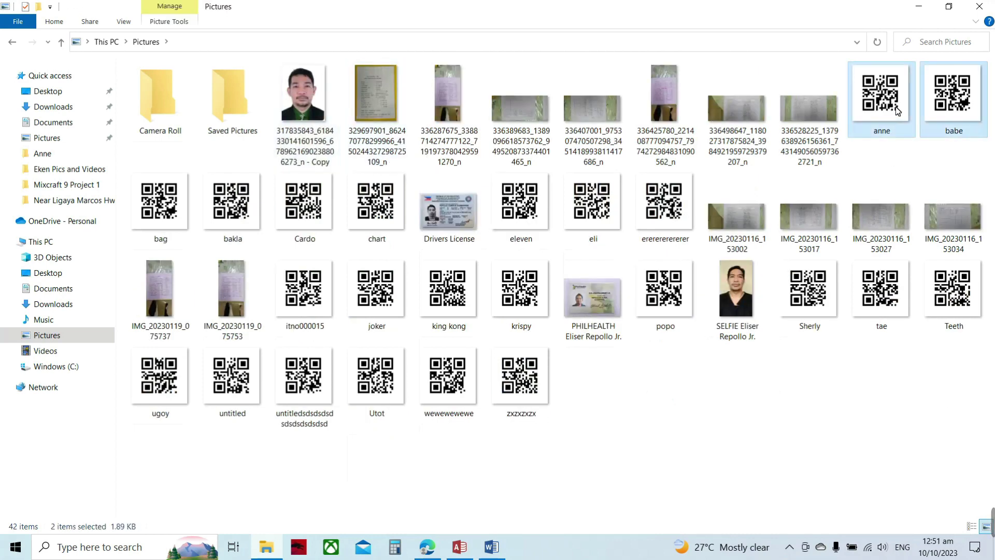
pyautogui.hotkey('shift', 'Down')
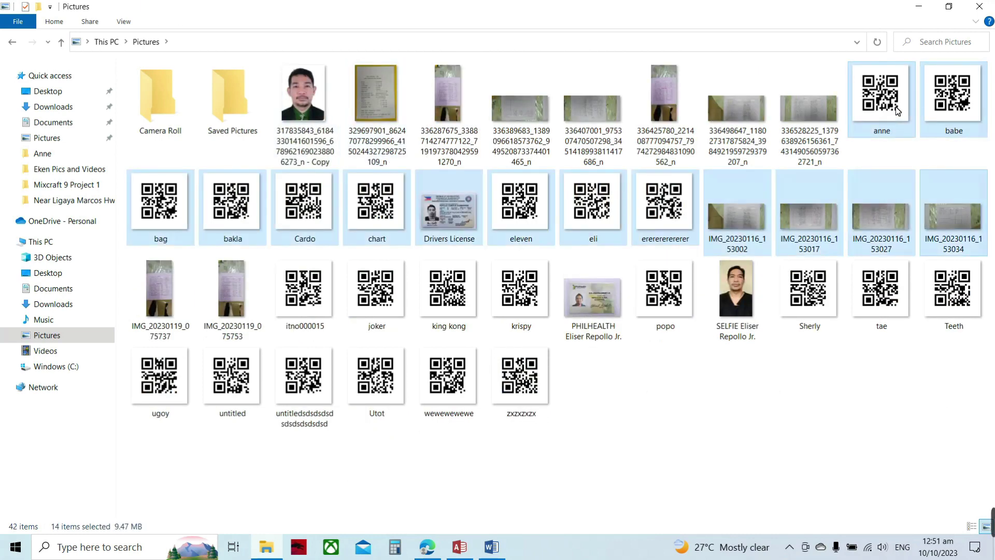
pyautogui.hotkey('shift', 'Left')
pyautogui.hotkey('shift', 'Left')
pyautogui.hotkey('shift', 'Left')
pyautogui.hotkey('shift', 'Left')
pyautogui.hotkey('shift', 'Left')
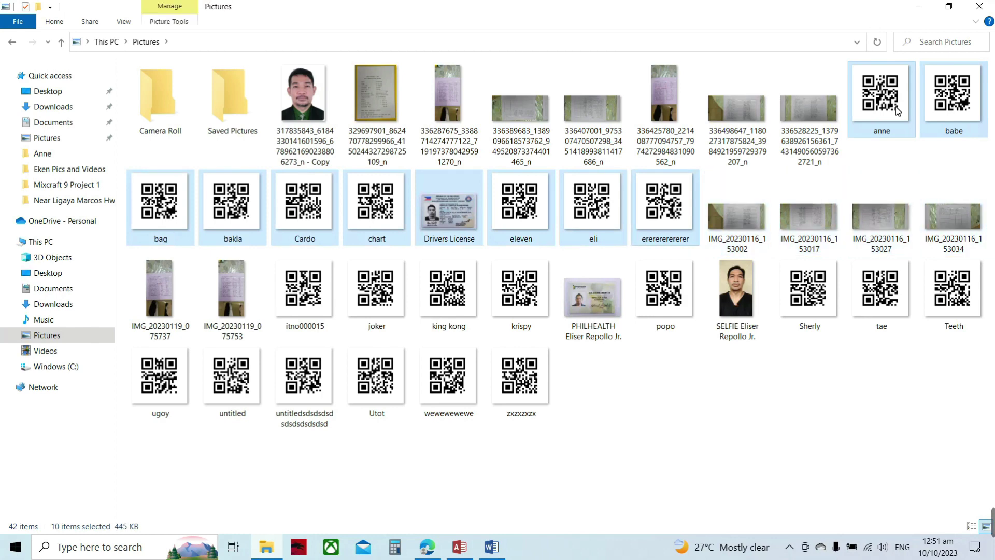
pyautogui.hotkey('shift', 'Left')
pyautogui.hotkey('shift', 'Left')
pyautogui.hotkey('shift', 'Left')
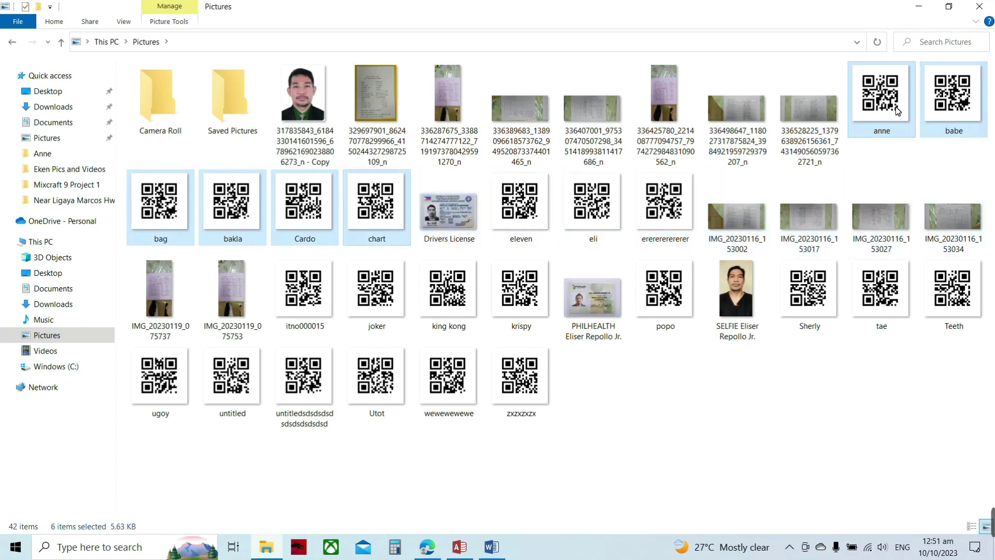
pyautogui.press('Delete')
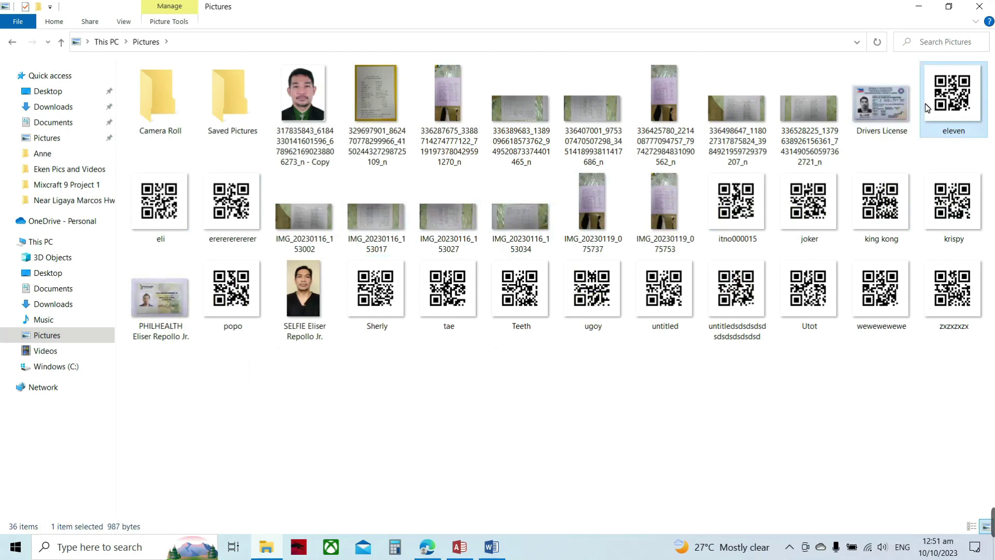
# - Delete the QR code images from eleven through popo, keeping the document photos and ID pictures between them
pyautogui.press('Delete')
pyautogui.press('Delete')
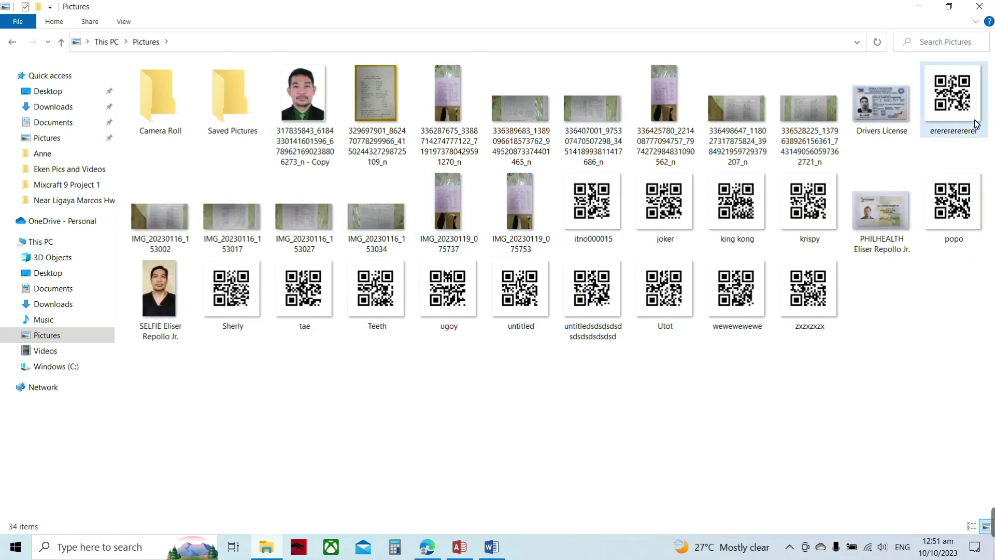
pyautogui.press('Delete')
pyautogui.click(537, 221)
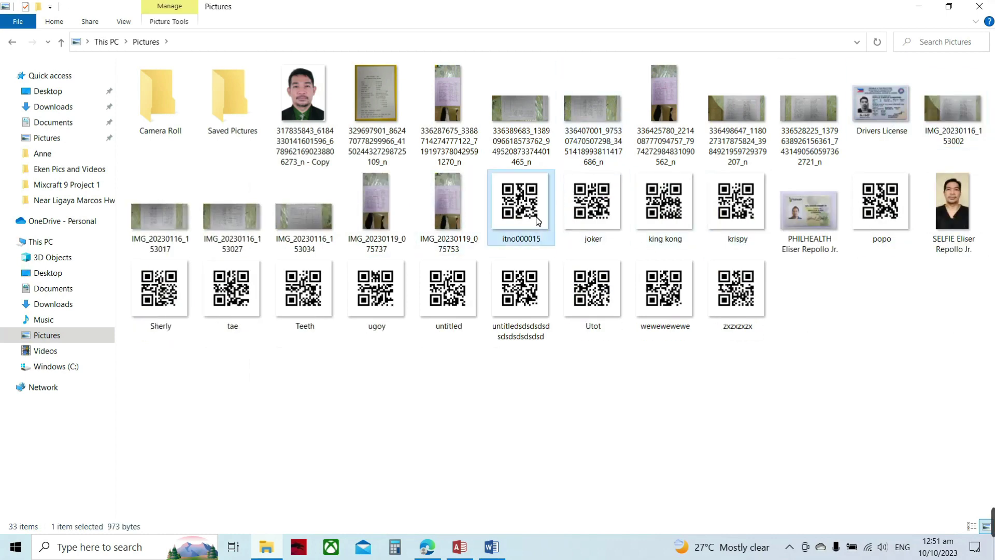
pyautogui.hotkey('shift', 'Right')
pyautogui.hotkey('shift', 'Right')
pyautogui.hotkey('shift', 'Right')
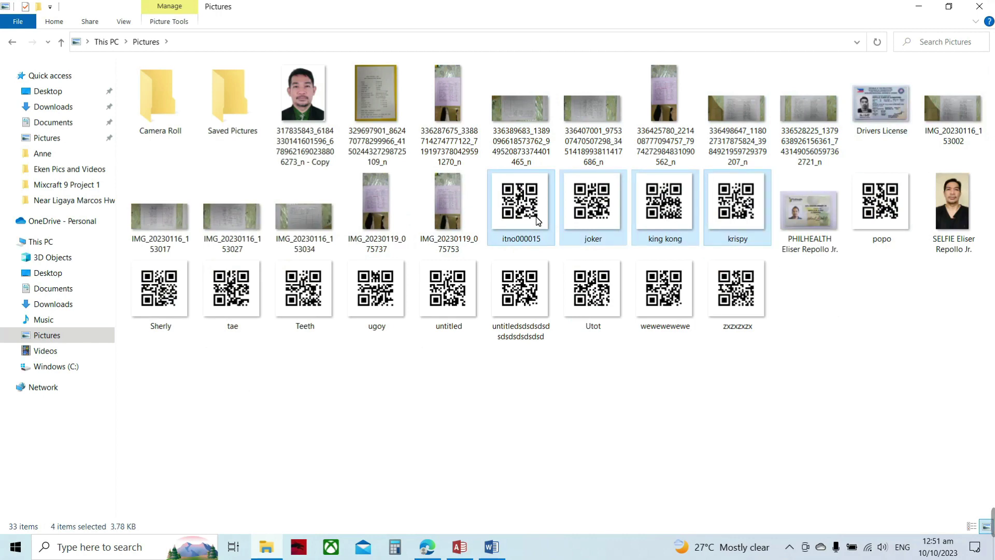
pyautogui.press('Delete')
pyautogui.click(591, 207)
pyautogui.press('Delete')
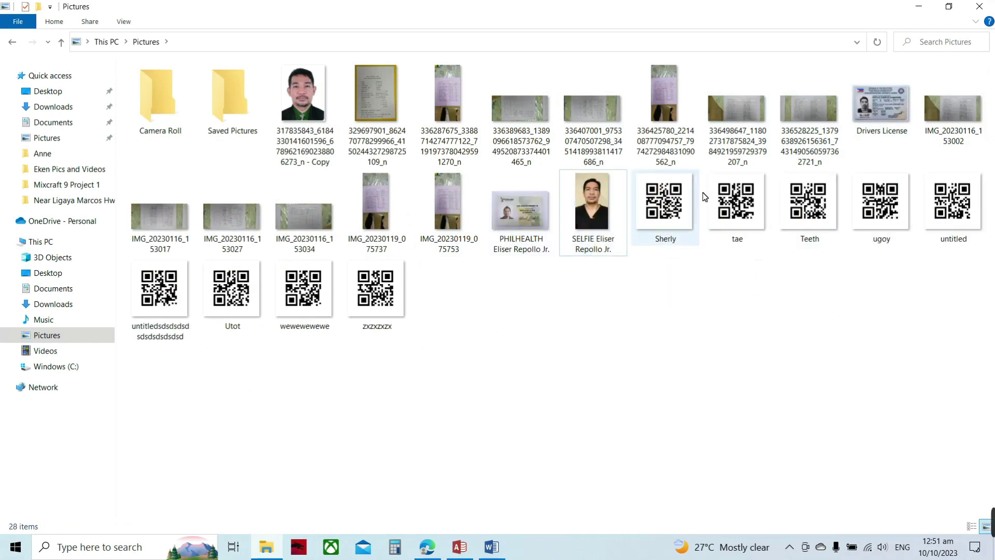
# - Delete the remaining nine QR code images after the selfie picture, up to zxzxzxzx
pyautogui.click(685, 201)
pyautogui.hotkey('shift', 'Right')
pyautogui.hotkey('shift', 'Right')
pyautogui.hotkey('shift', 'Right')
pyautogui.hotkey('shift', 'Right')
pyautogui.hotkey('shift', 'Right')
pyautogui.hotkey('shift', 'Right')
pyautogui.hotkey('shift', 'Right')
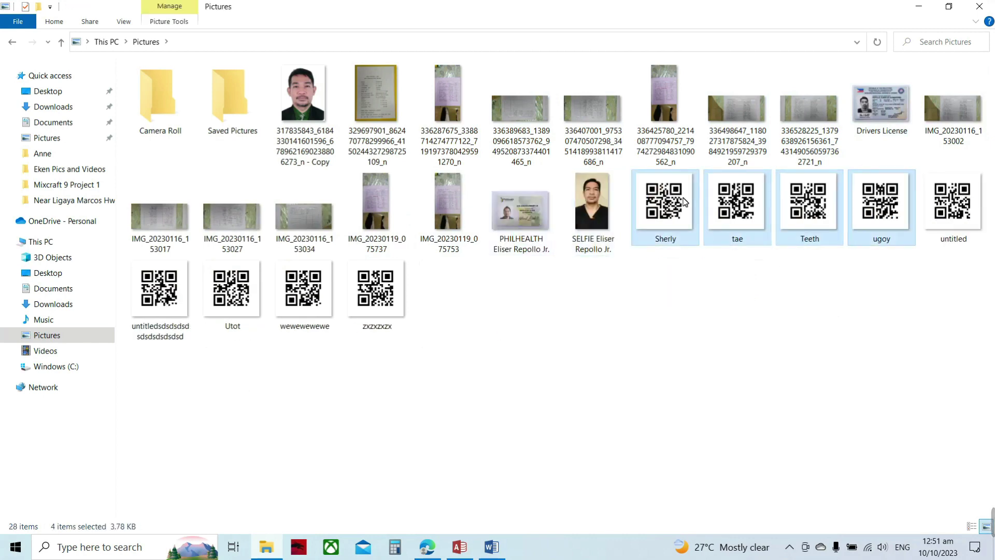
pyautogui.hotkey('shift', 'Right')
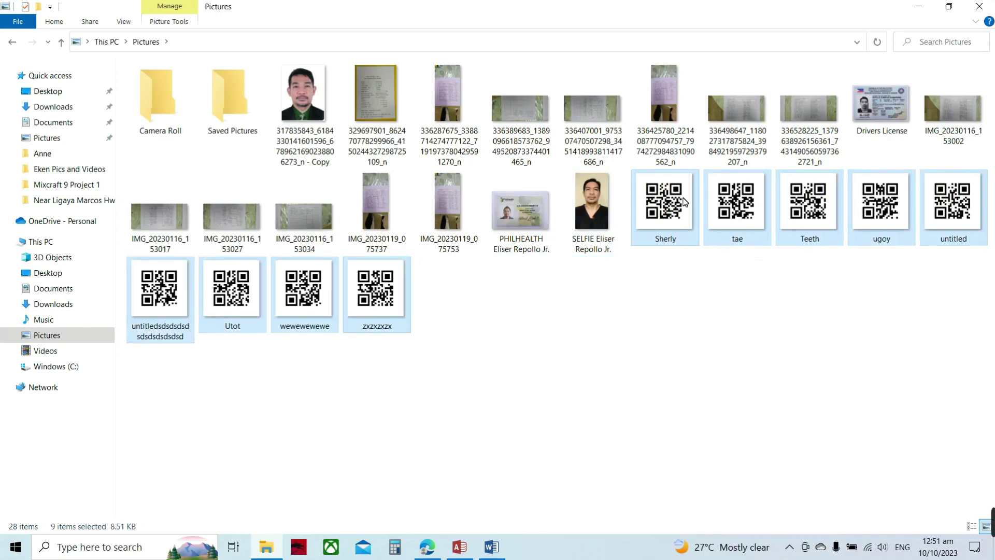
pyautogui.press('Delete')
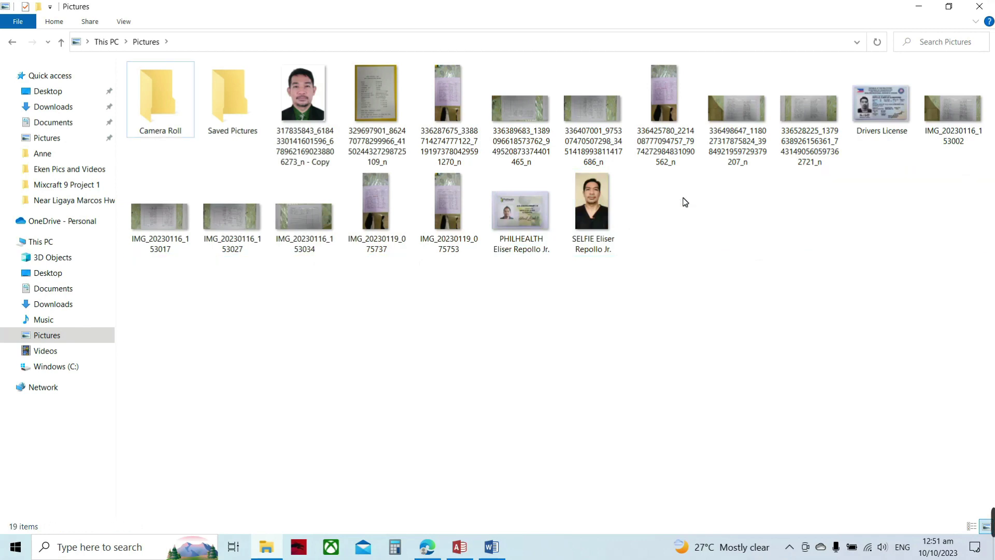
# - Close the Pictures folder, test Download QR on the Pet Shop form in Access without saving, and debug the run-time error
pyautogui.click(981, 7)
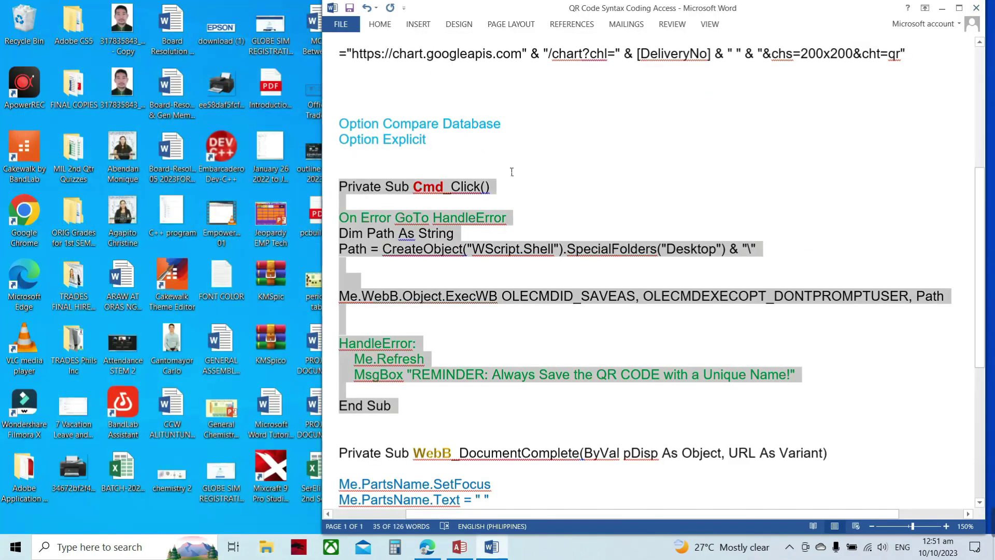
pyautogui.click(459, 545)
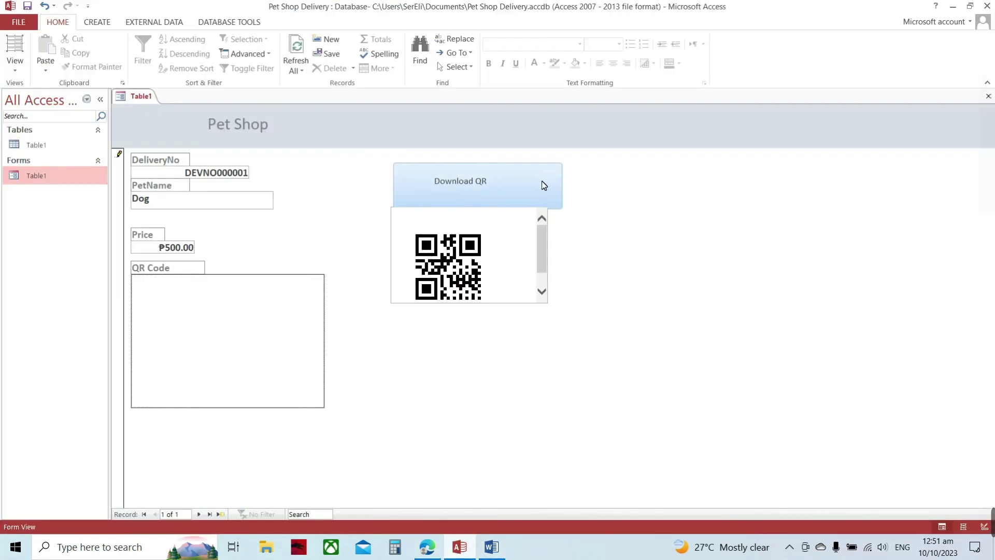
pyautogui.moveTo(541, 254); pyautogui.dragTo(541, 260)
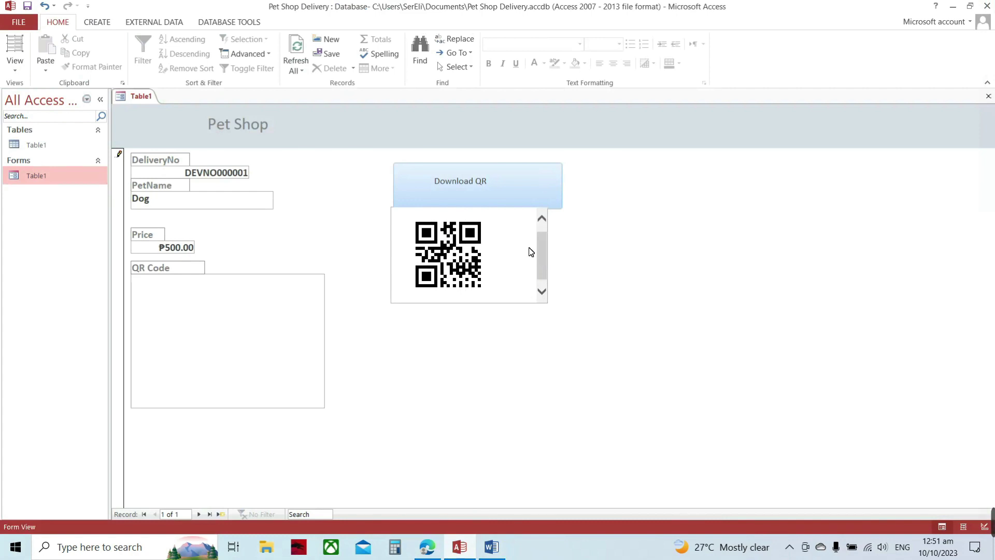
pyautogui.click(490, 192)
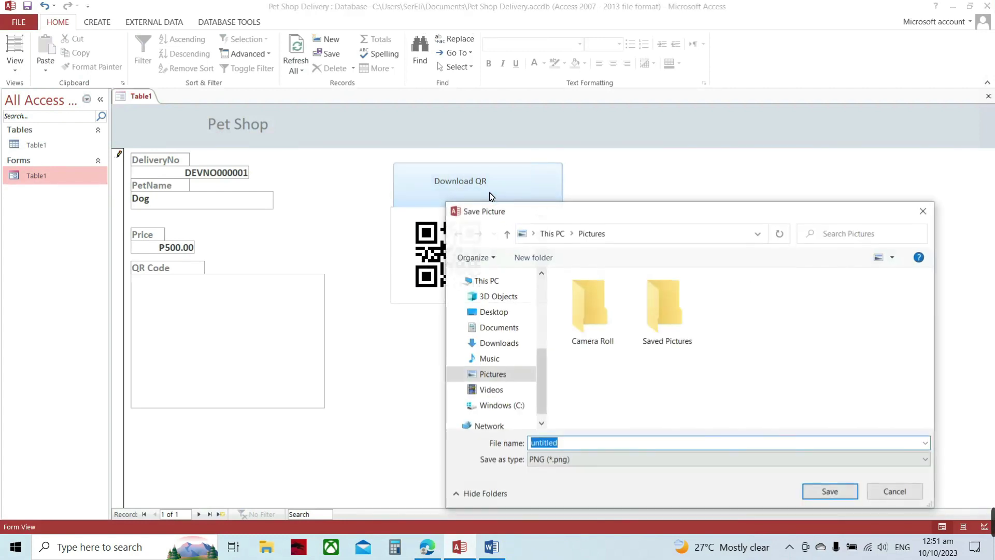
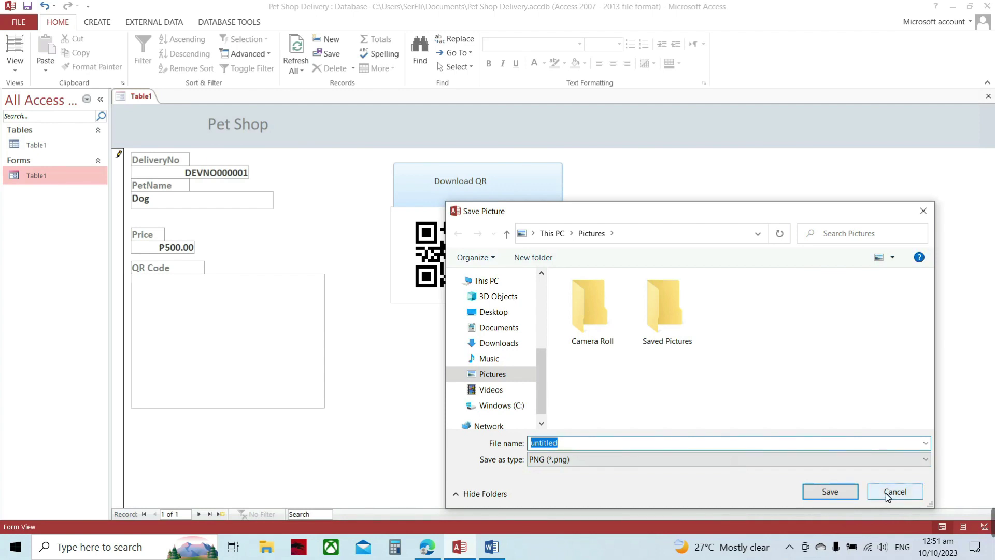
pyautogui.click(885, 492)
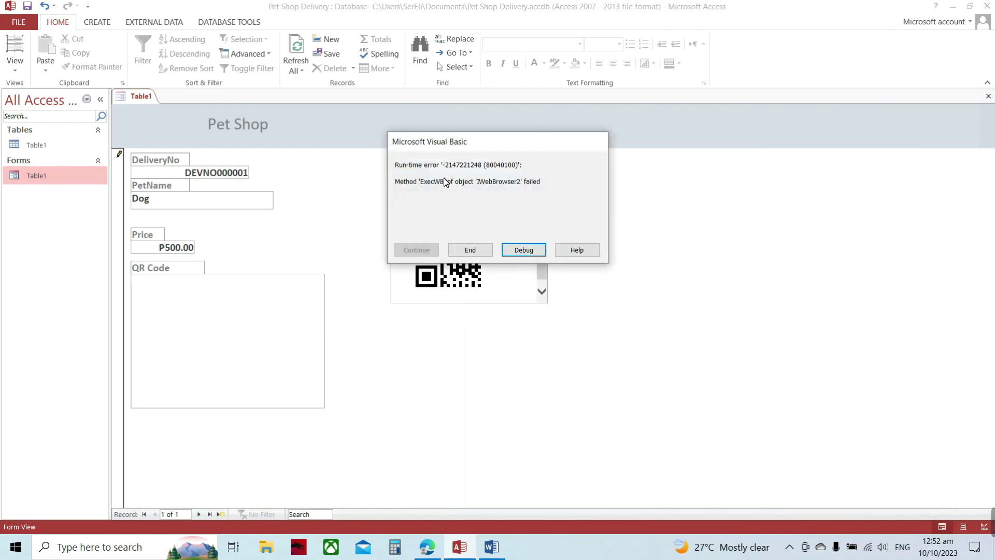
pyautogui.click(521, 252)
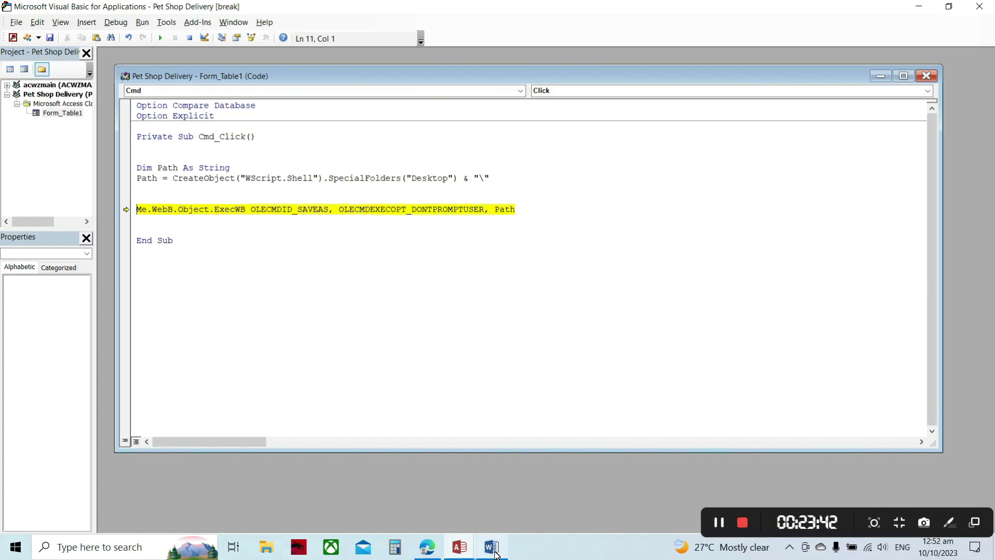
# - Copy the line On Error GoTo HandleError from the Word syntax document and insert it above Dim Path As String in Cmd_Click
pyautogui.moveTo(495, 554)
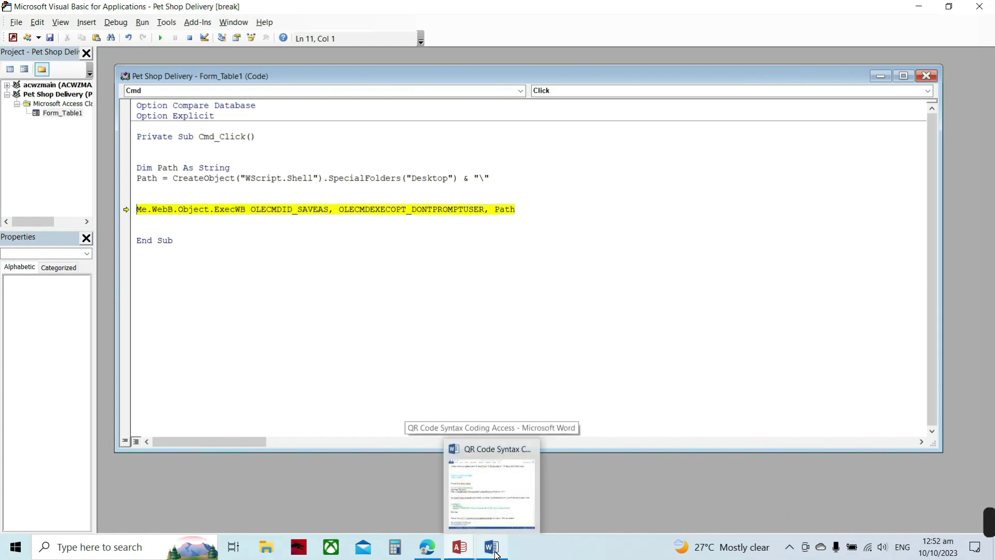
pyautogui.click(495, 550)
pyautogui.click(527, 222)
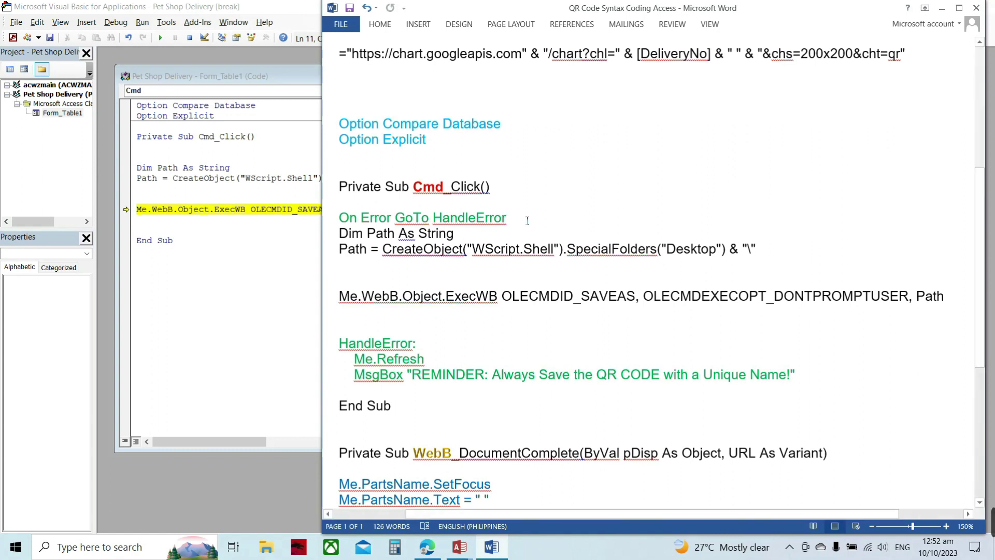
pyautogui.moveTo(516, 221); pyautogui.dragTo(343, 217)
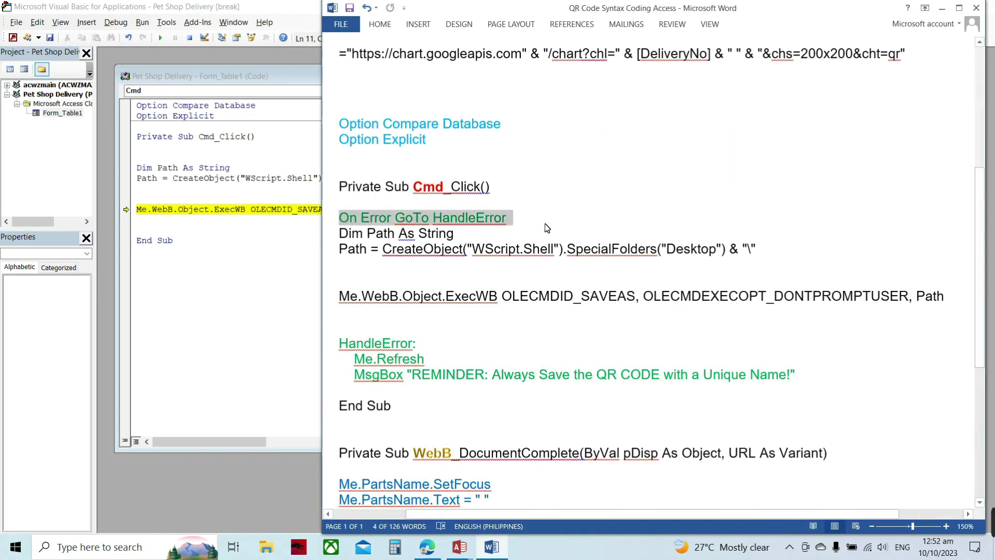
pyautogui.rightClick(467, 218)
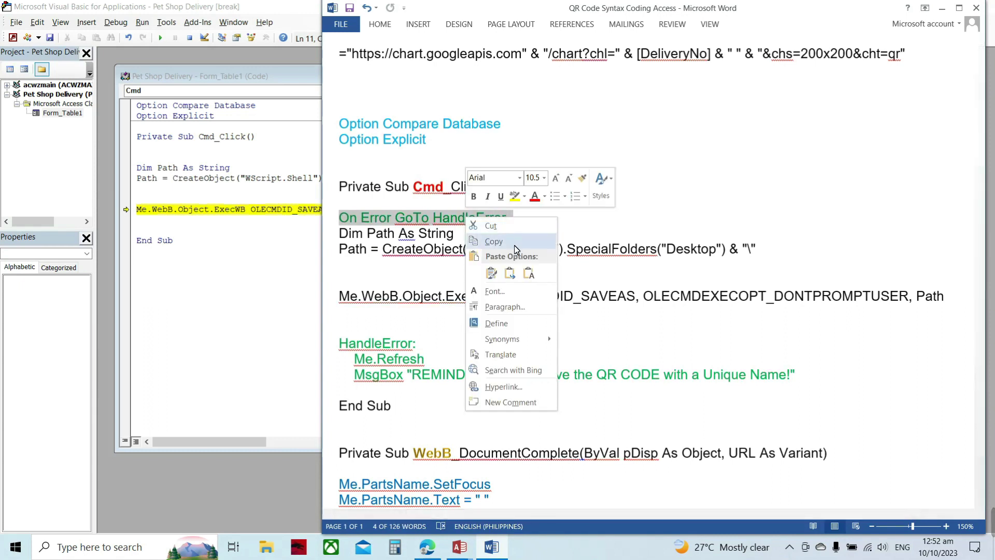
pyautogui.click(494, 242)
pyautogui.click(168, 162)
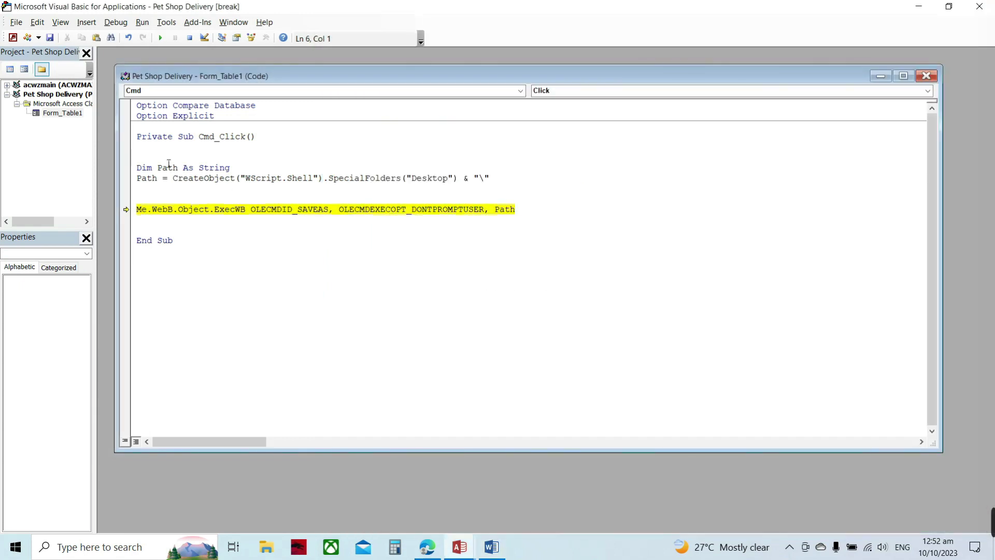
pyautogui.hotkey('ctrl', 'v')
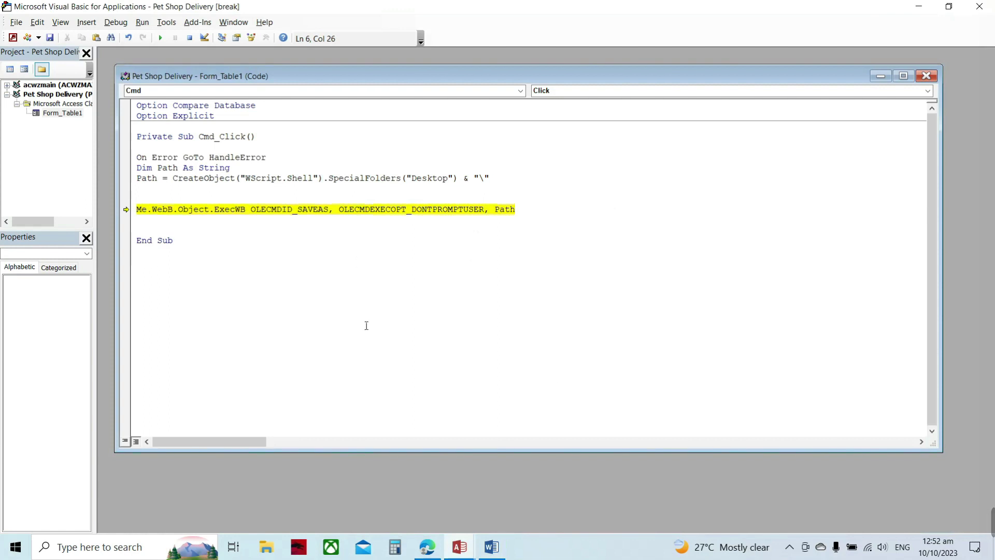
# - Remove the empty lines below End Sub in the form's code
pyautogui.click(407, 314)
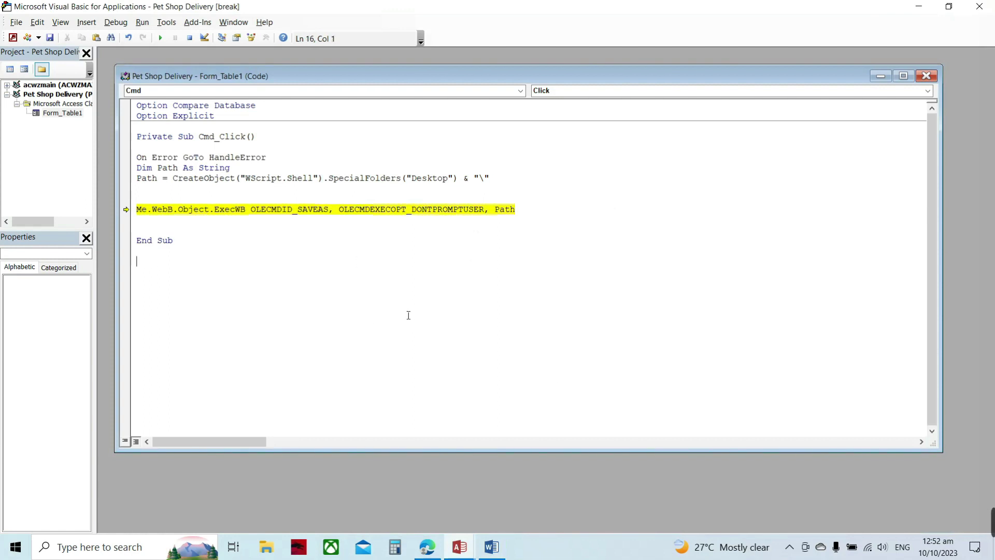
pyautogui.press('BackSpace')
pyautogui.press('BackSpace')
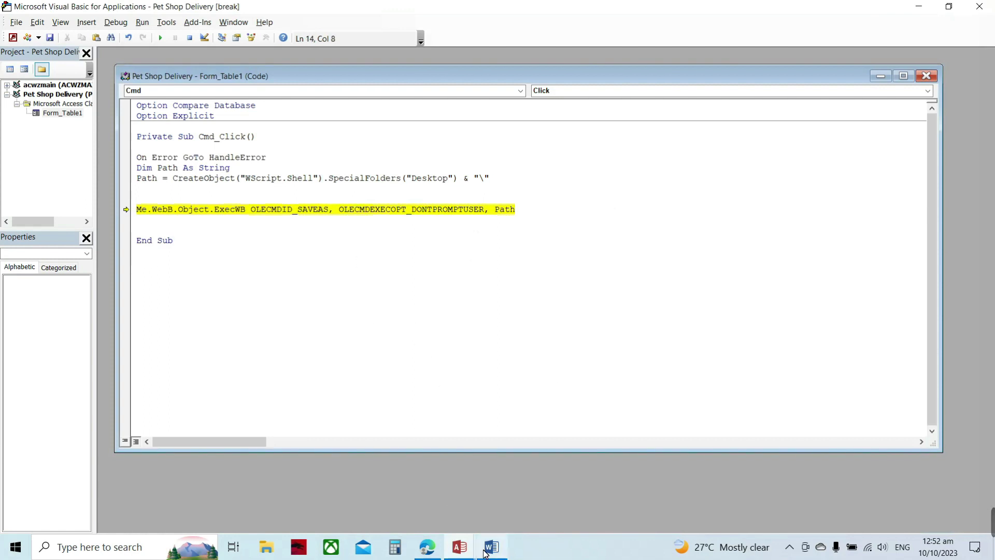
# - Switch to the QR Code Syntax Coding Access document in Word
pyautogui.click(491, 550)
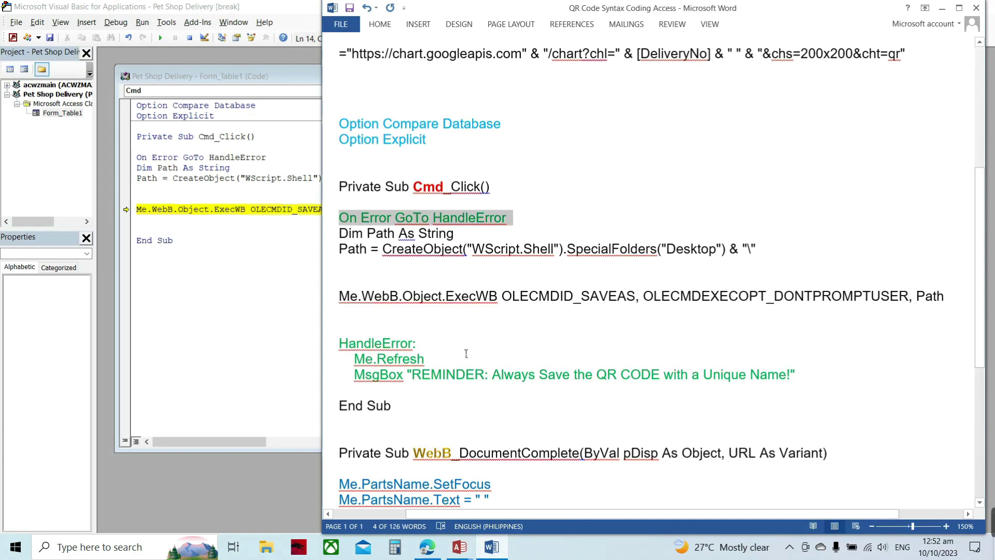
# - Copy the HandleError: label from the Word document into Cmd_Click below the ExecWB line, with a blank line above it
pyautogui.moveTo(433, 346); pyautogui.dragTo(341, 345)
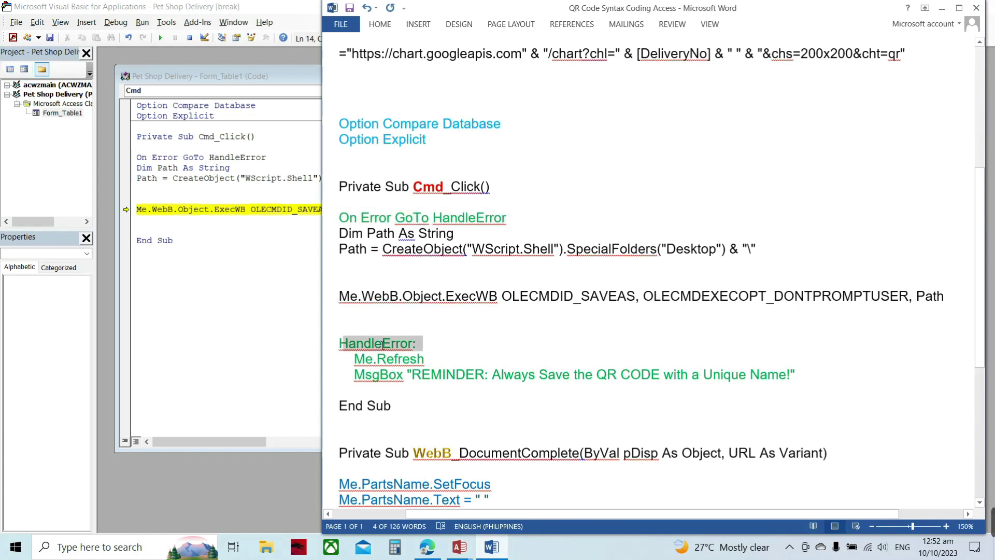
pyautogui.rightClick(352, 342)
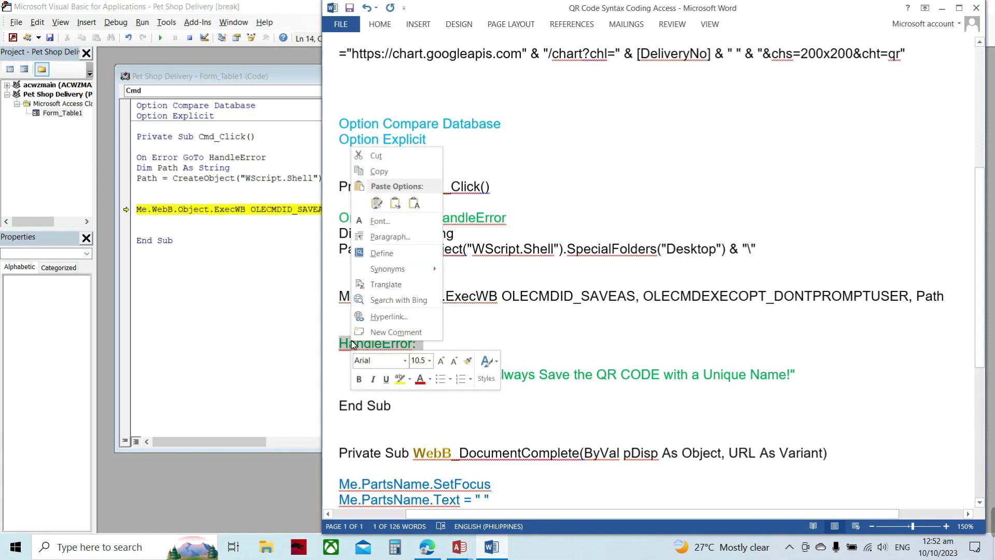
pyautogui.click(379, 171)
pyautogui.click(169, 227)
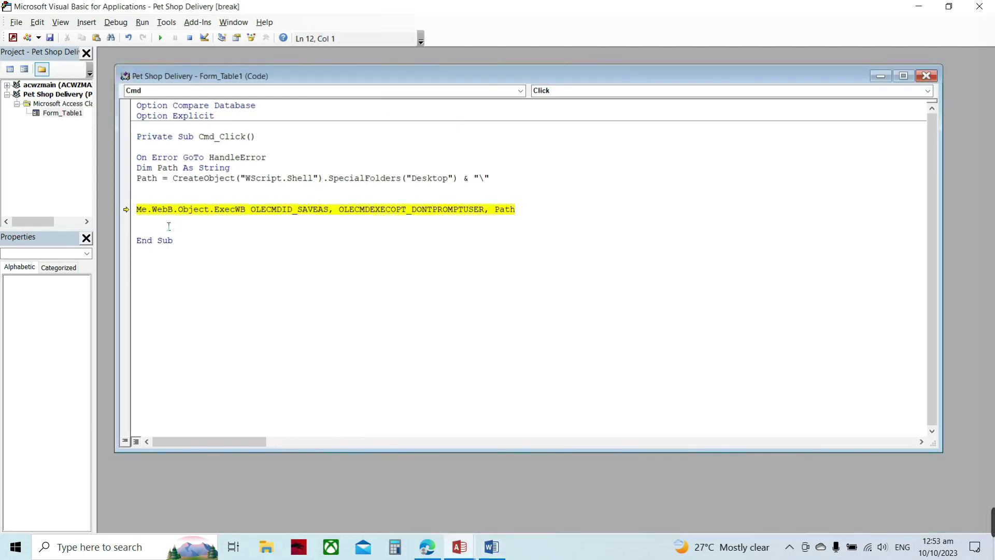
pyautogui.hotkey('ctrl', 'v')
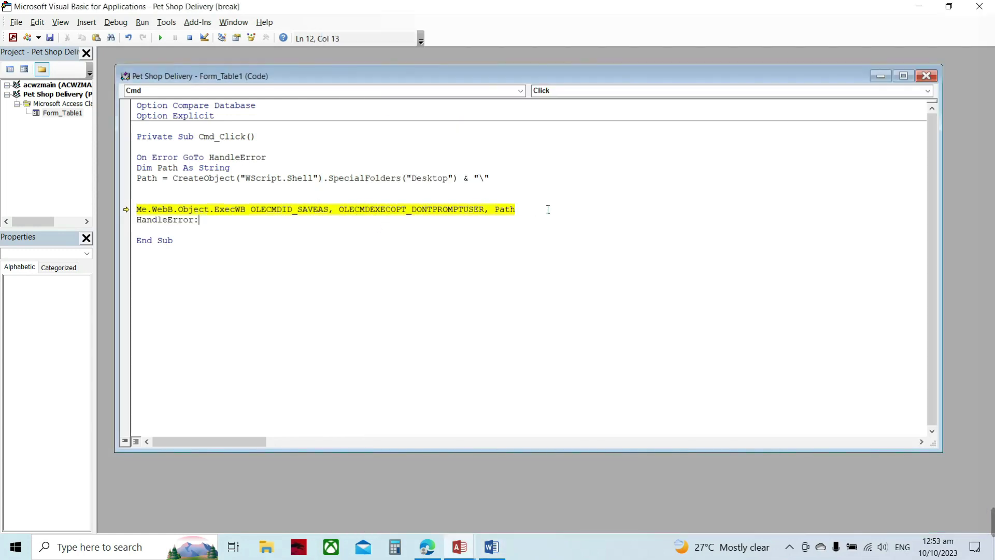
pyautogui.press('Home')
pyautogui.press('Return')
pyautogui.press('Up')
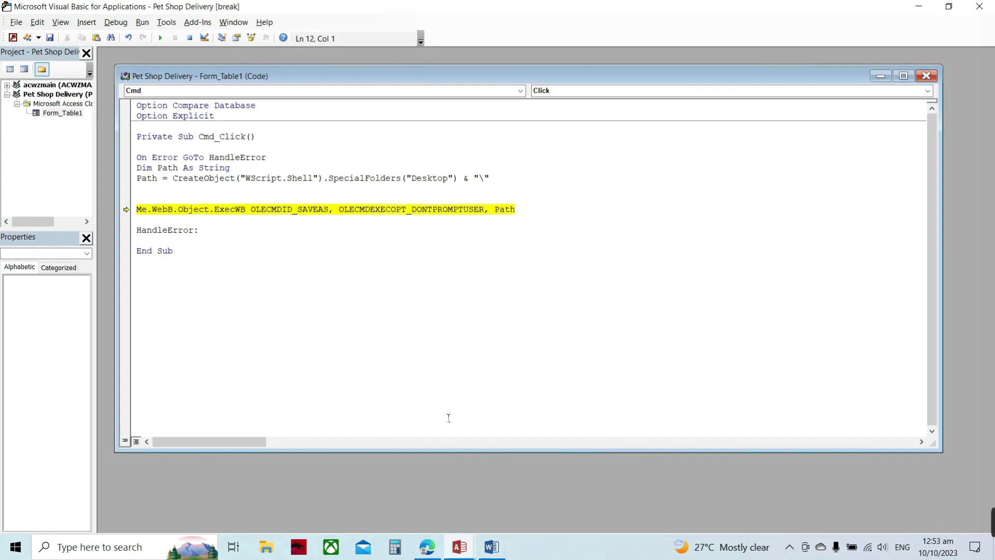
# - Copy the MsgBox reminder line from the Word document to just below the HandleError label, adding a blank line before End Sub
pyautogui.click(491, 546)
pyautogui.click(396, 375)
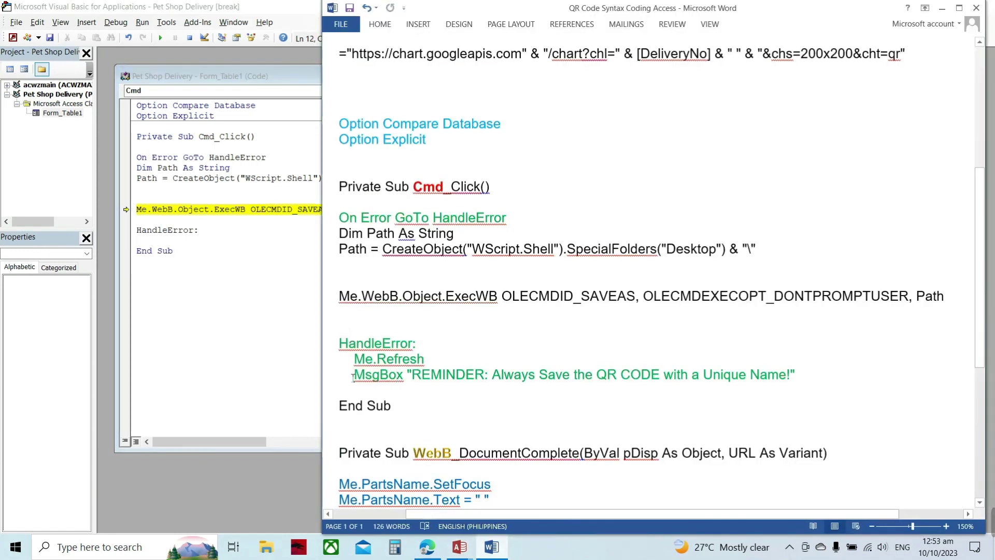
pyautogui.moveTo(353, 377); pyautogui.dragTo(803, 378)
pyautogui.rightClick(651, 375)
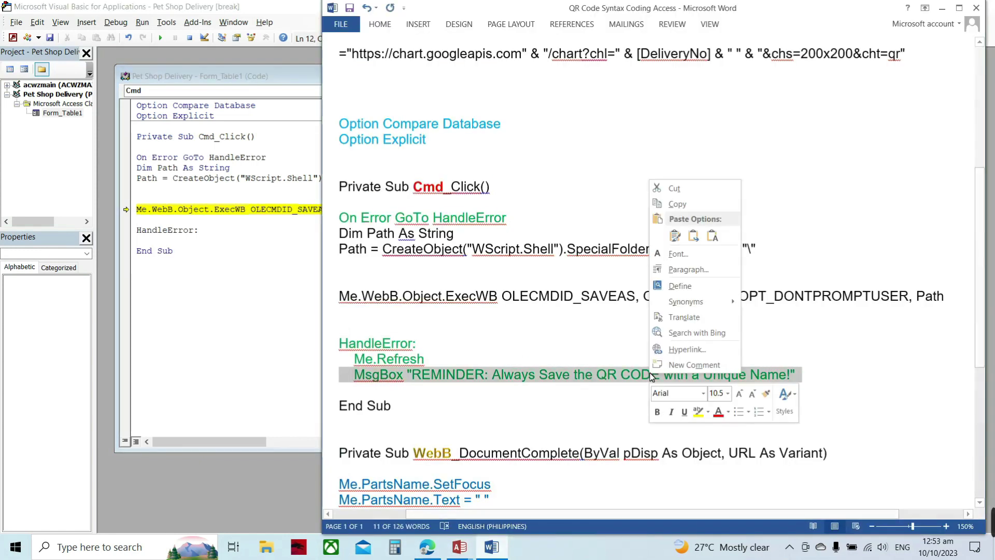
pyautogui.click(673, 204)
pyautogui.click(162, 241)
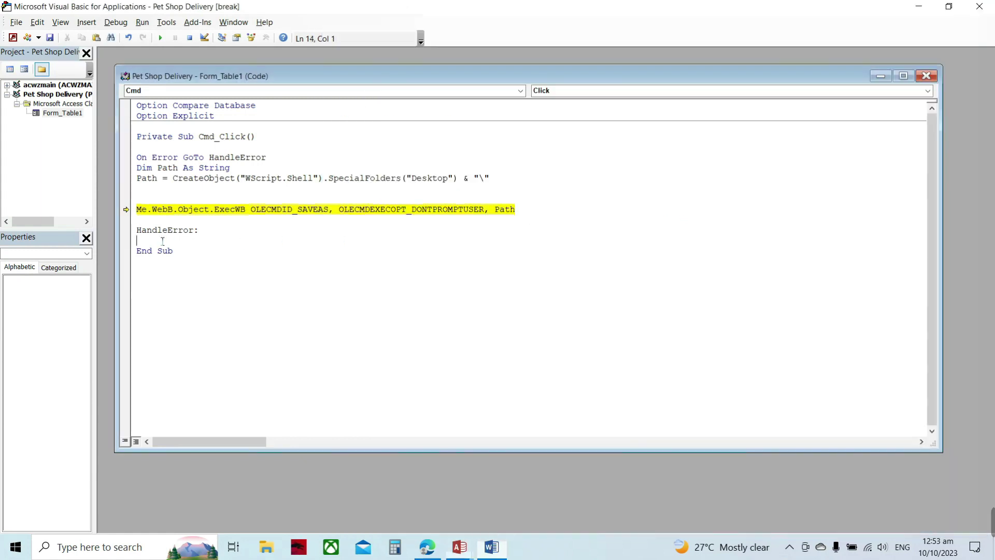
pyautogui.hotkey('ctrl', 'v')
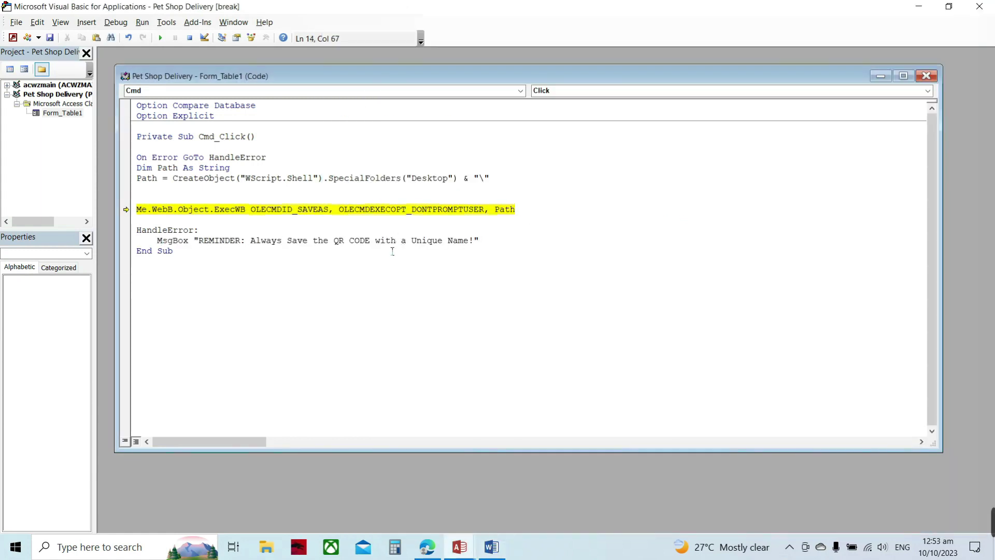
pyautogui.press('Return')
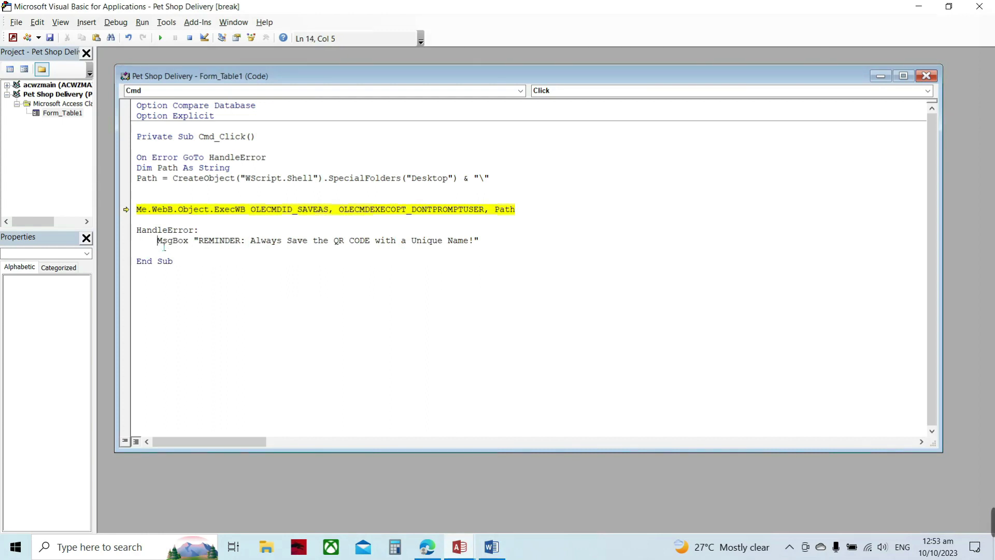
# - Remove the indentation in front of the MsgBox line
pyautogui.press('BackSpace')
pyautogui.press('BackSpace')
pyautogui.press('BackSpace')
pyautogui.press('BackSpace')
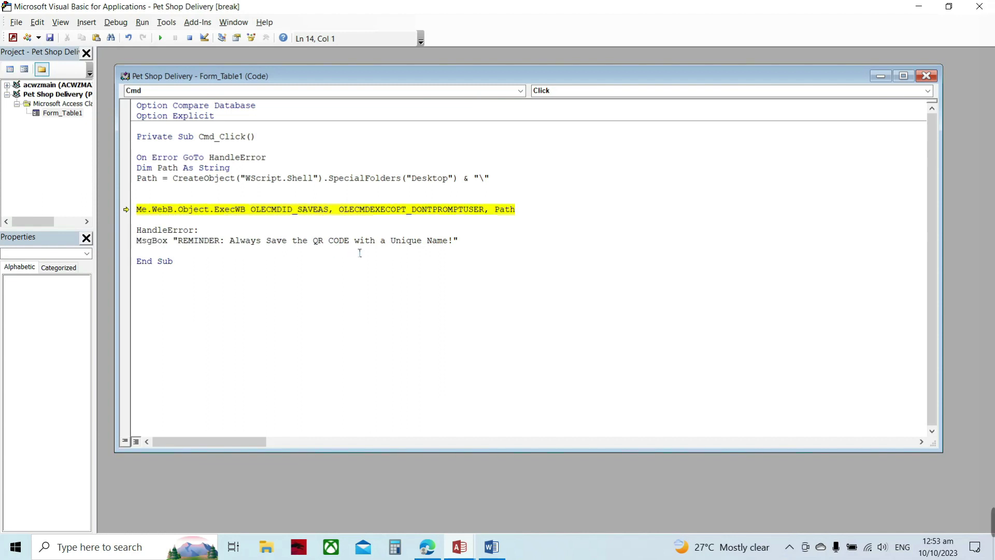
# - Extend the MsgBox text with "derived from Delivery No" after "Unique Name", before the exclamation mark
pyautogui.click(451, 246)
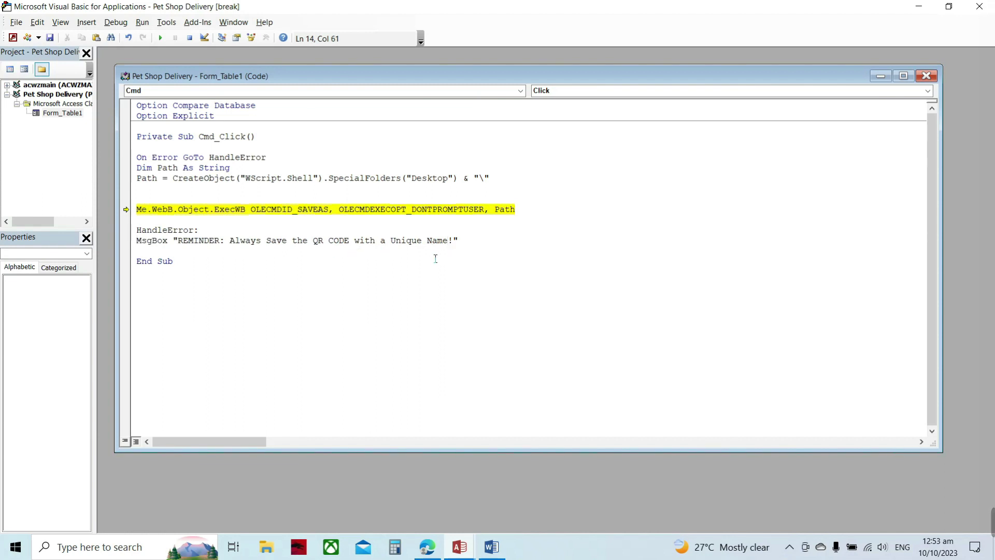
pyautogui.write('derivin')
pyautogui.write('g')
pyautogui.press('BackSpace')
pyautogui.press('BackSpace')
pyautogui.press('BackSpace')
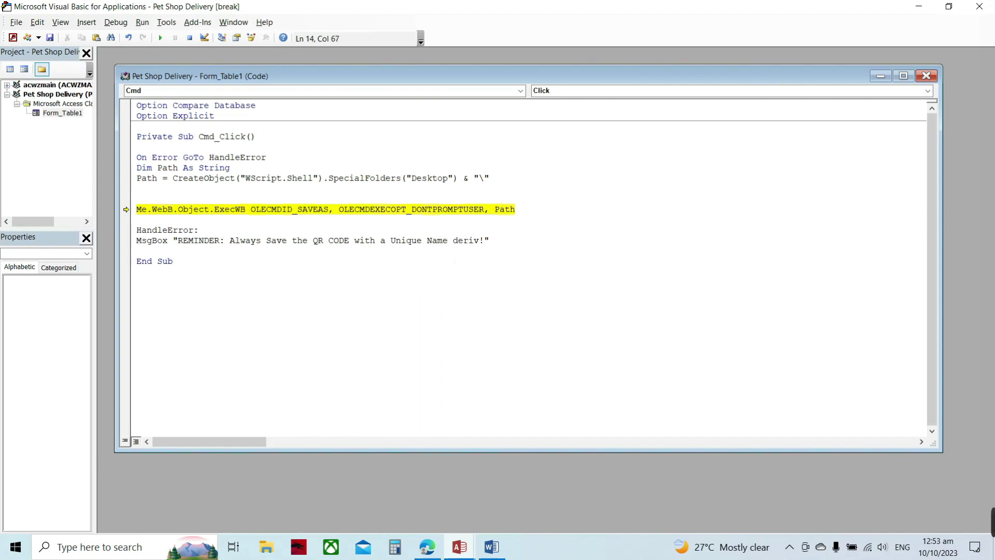
pyautogui.write('ed from Delivery No')
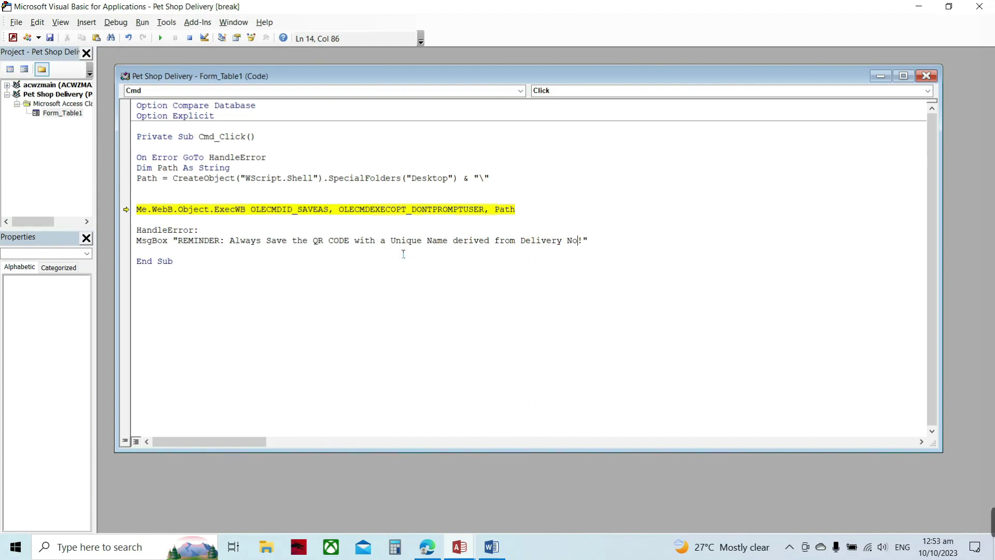
# - Save the form code and close the Visual Basic editor, accepting that the debugger stops
pyautogui.click(50, 42)
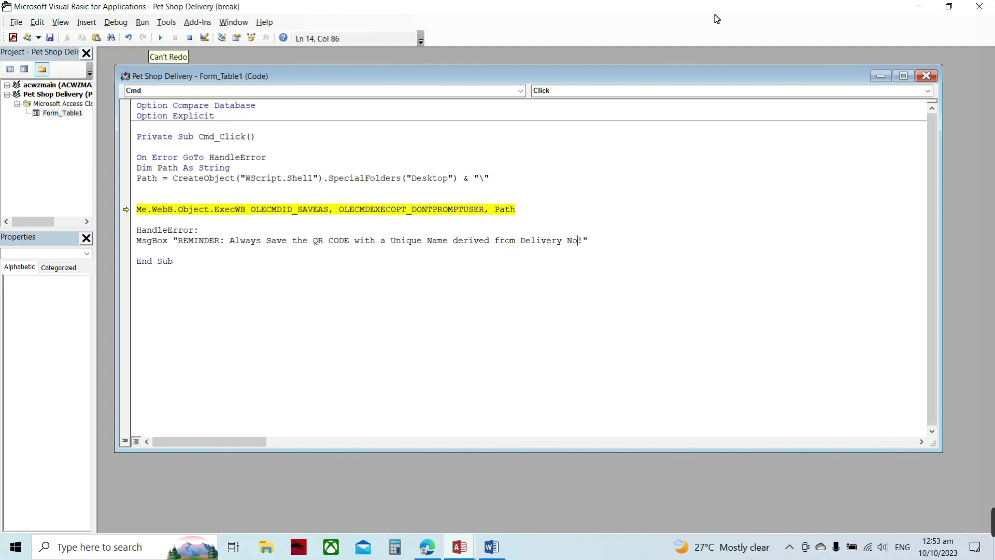
pyautogui.click(979, 6)
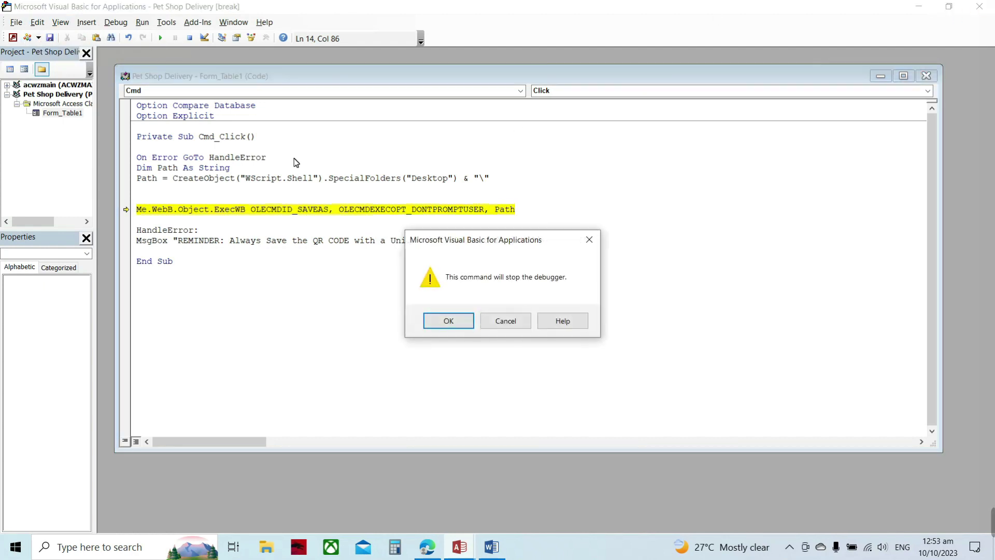
pyautogui.click(455, 320)
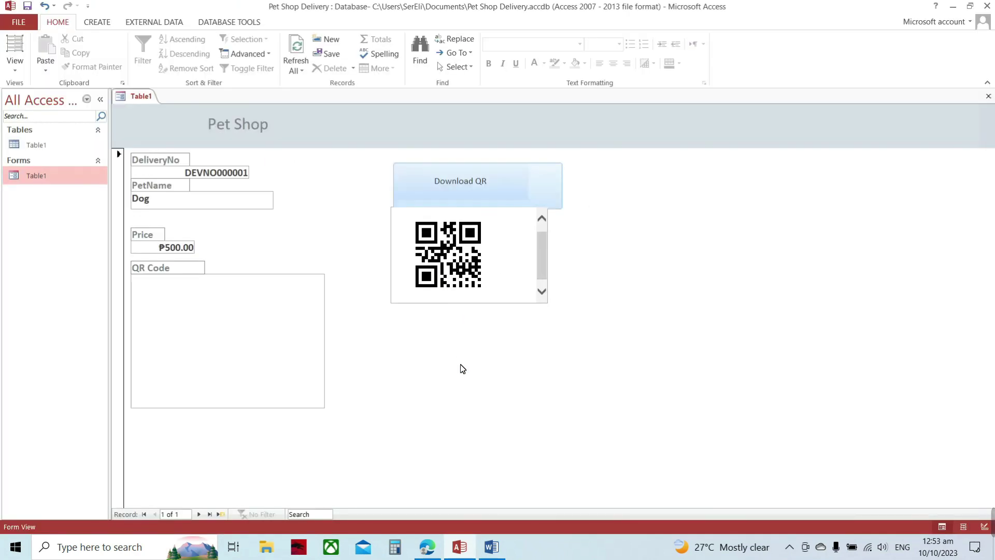
# - Test the error handler by starting the form's QR download, cancelling the save and dismissing the reminder
pyautogui.click(499, 180)
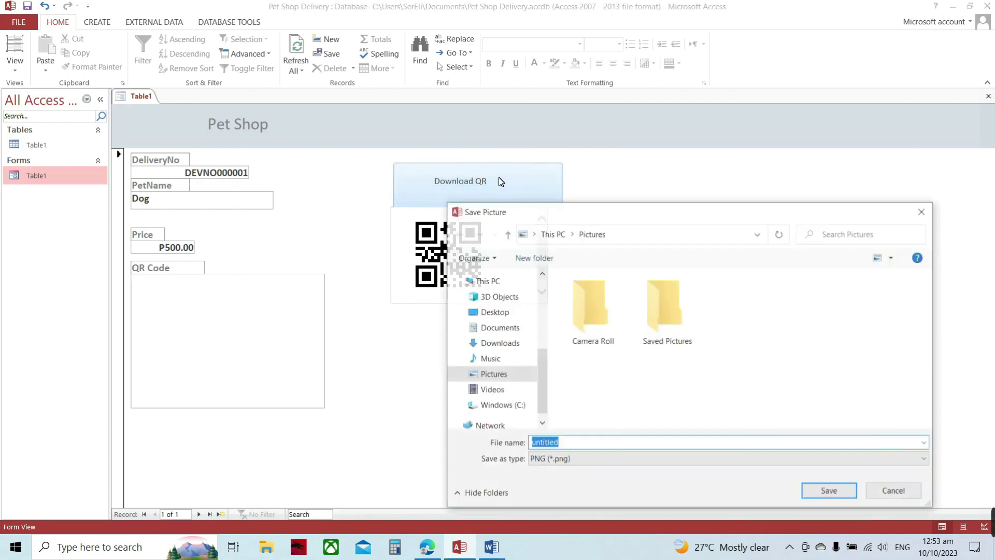
pyautogui.click(888, 492)
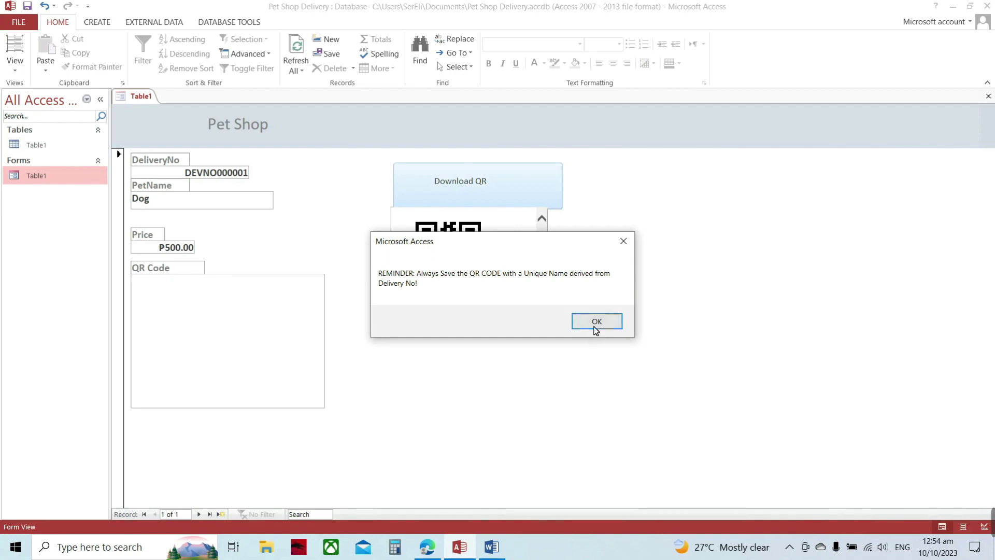
pyautogui.click(596, 322)
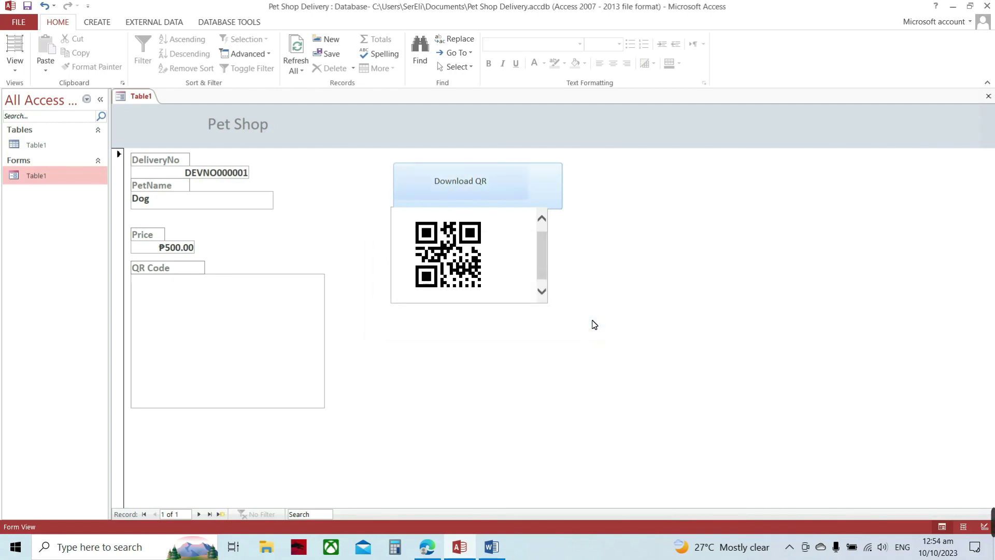
# - Browse the Pictures folder from the QR Code field's attachments for a saved QR image, then close without adding a file
pyautogui.click(164, 280)
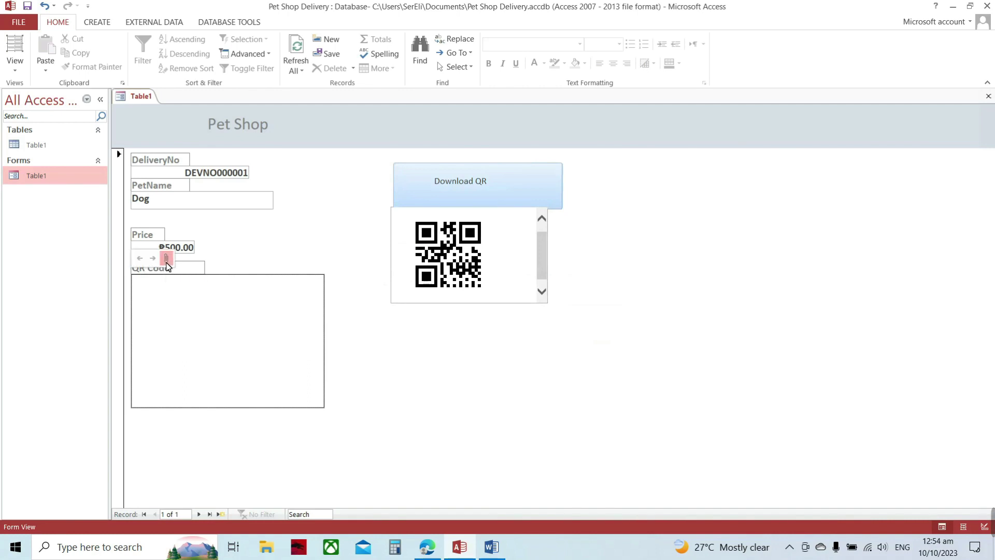
pyautogui.click(165, 259)
pyautogui.click(594, 234)
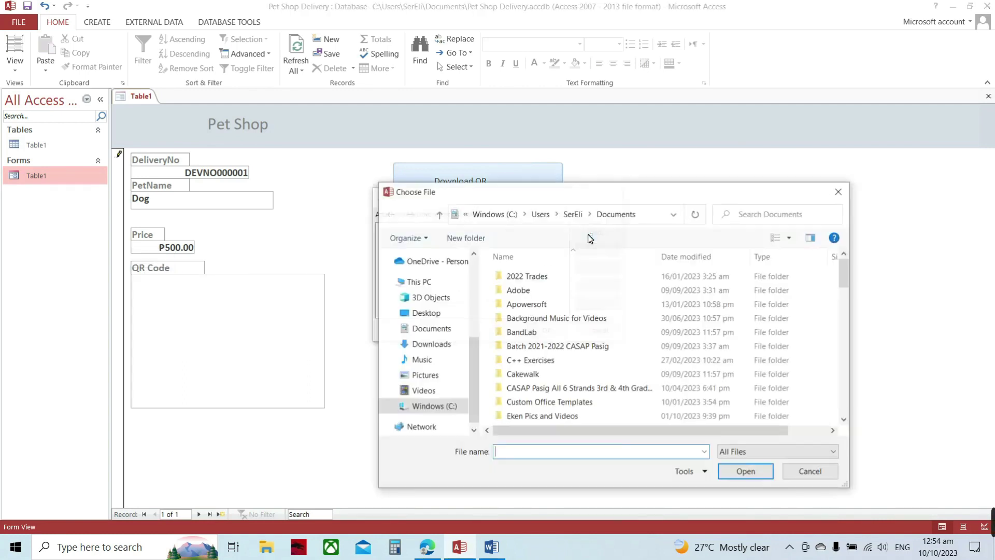
pyautogui.click(417, 374)
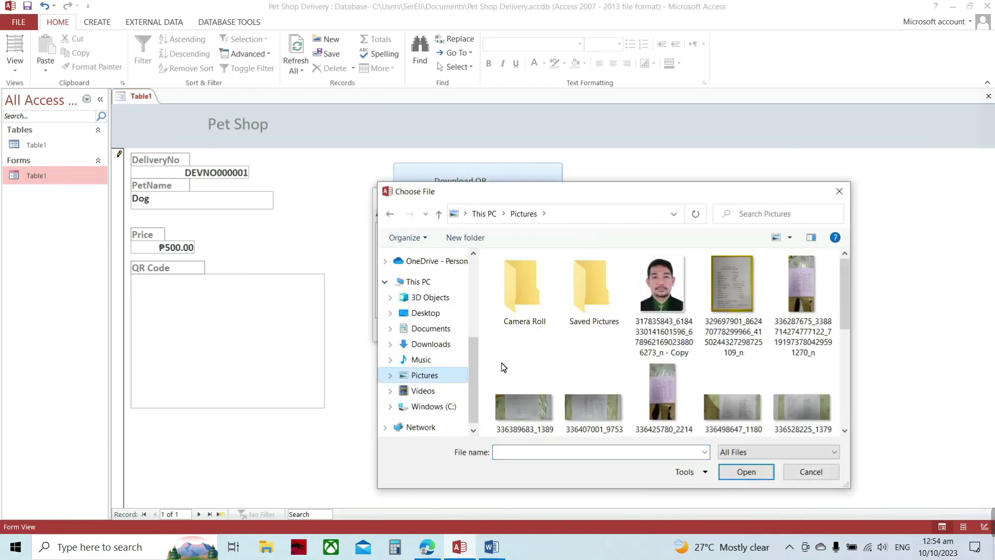
pyautogui.moveTo(845, 303); pyautogui.dragTo(848, 217)
pyautogui.click(839, 191)
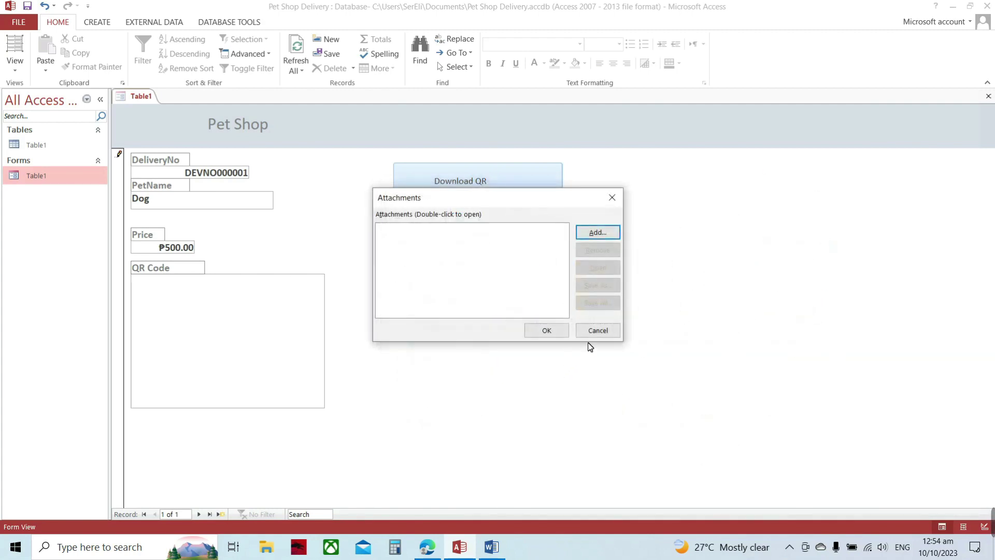
pyautogui.click(601, 332)
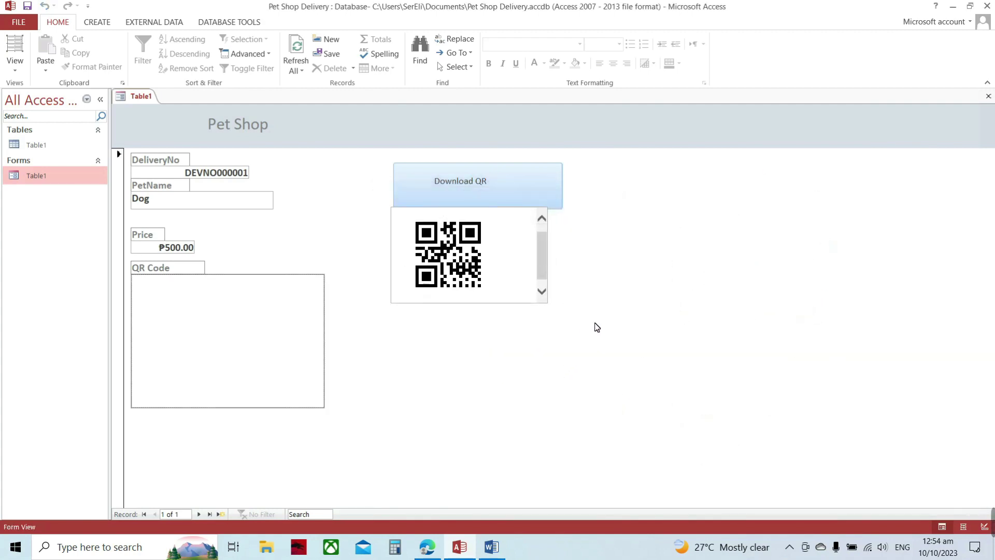
# - Run the QR download again, cancel the Save Picture dialog and acknowledge the reminder message
pyautogui.click(497, 185)
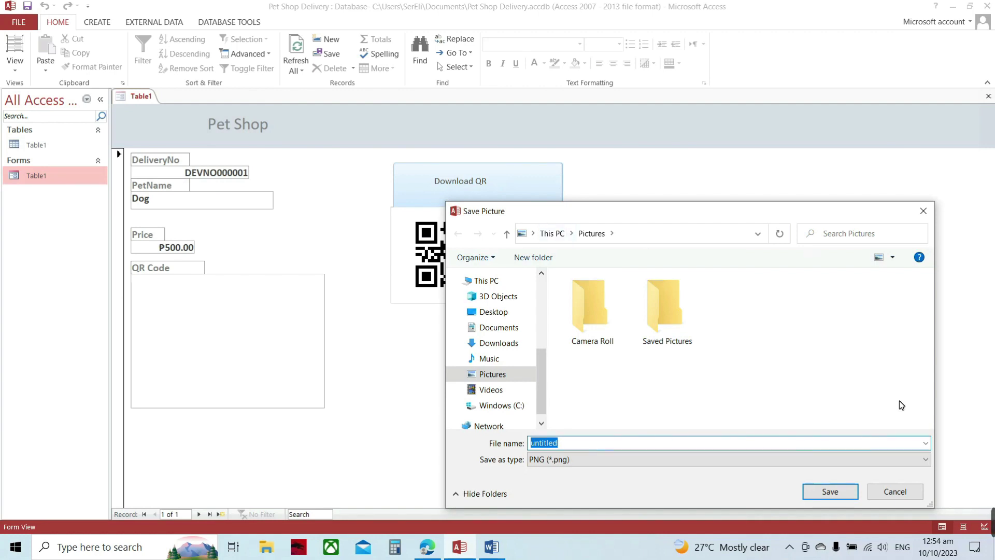
pyautogui.click(916, 495)
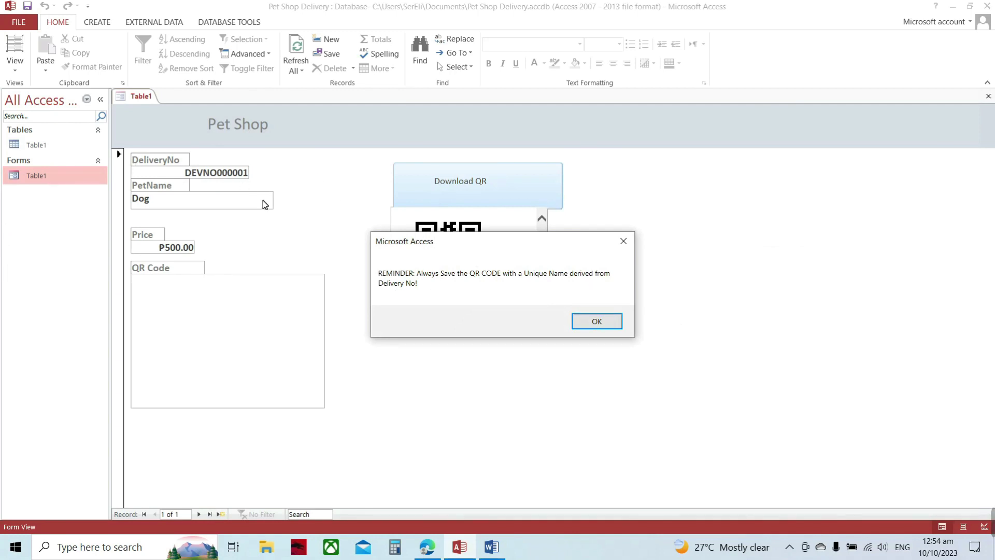
pyautogui.click(597, 321)
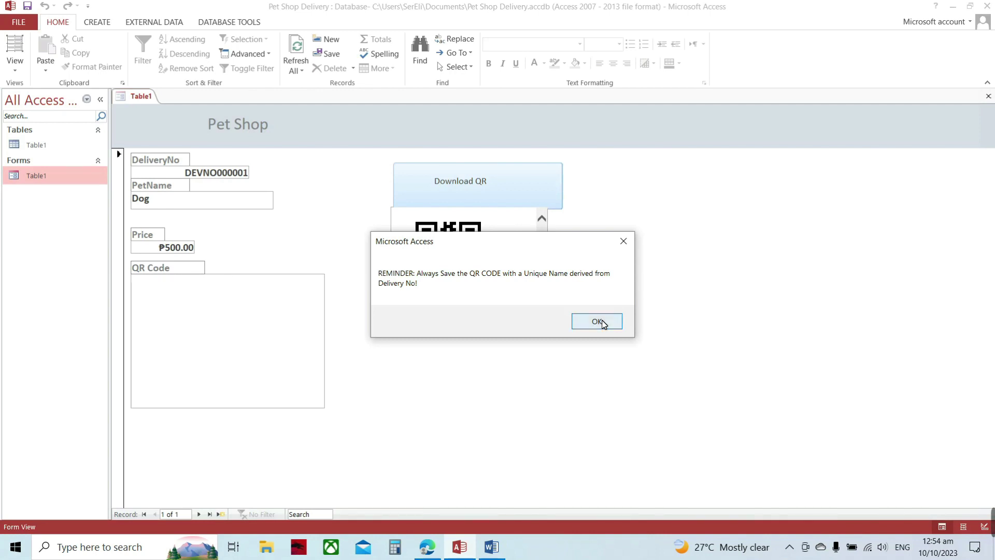
# - Download the record's QR code as a PNG named 01 in the Pictures folder and dismiss the reminder
pyautogui.click(515, 185)
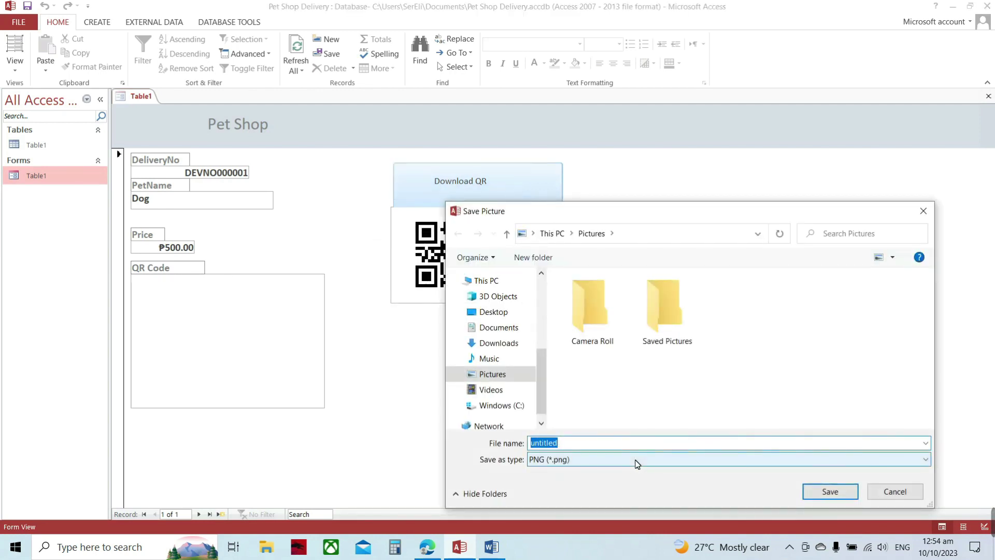
pyautogui.write('01')
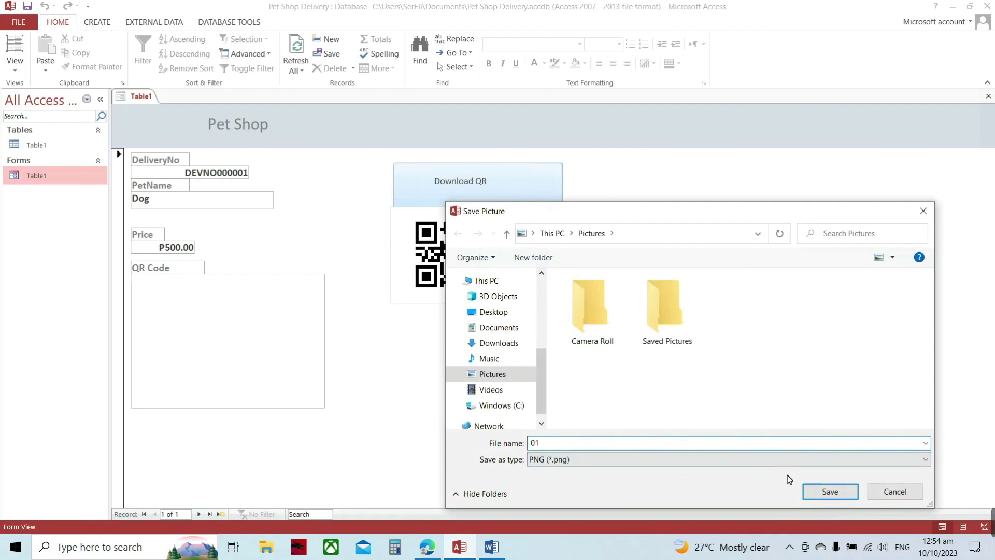
pyautogui.click(818, 491)
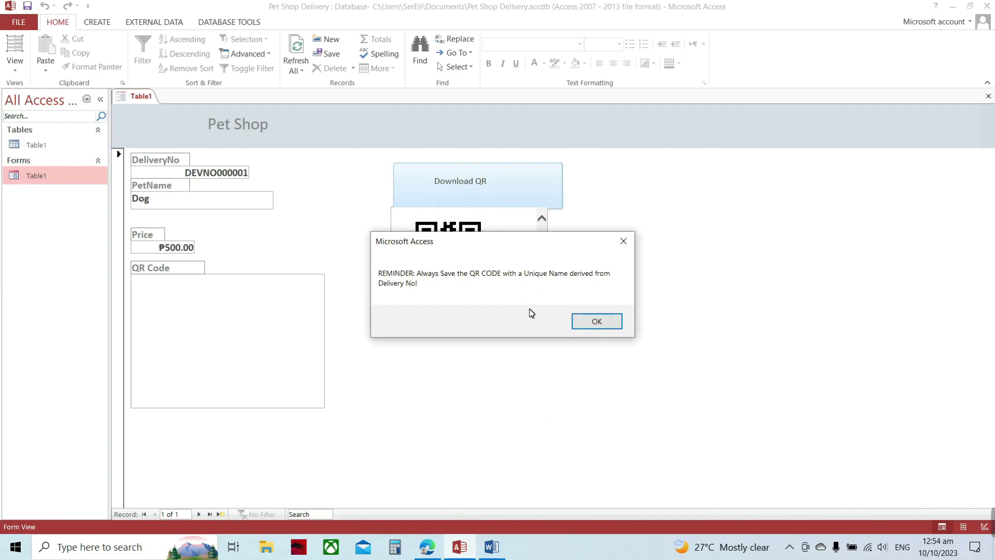
pyautogui.click(595, 323)
# - Attach the 01 QR image from the Pictures folder to the Dog record's QR Code field
pyautogui.click(164, 285)
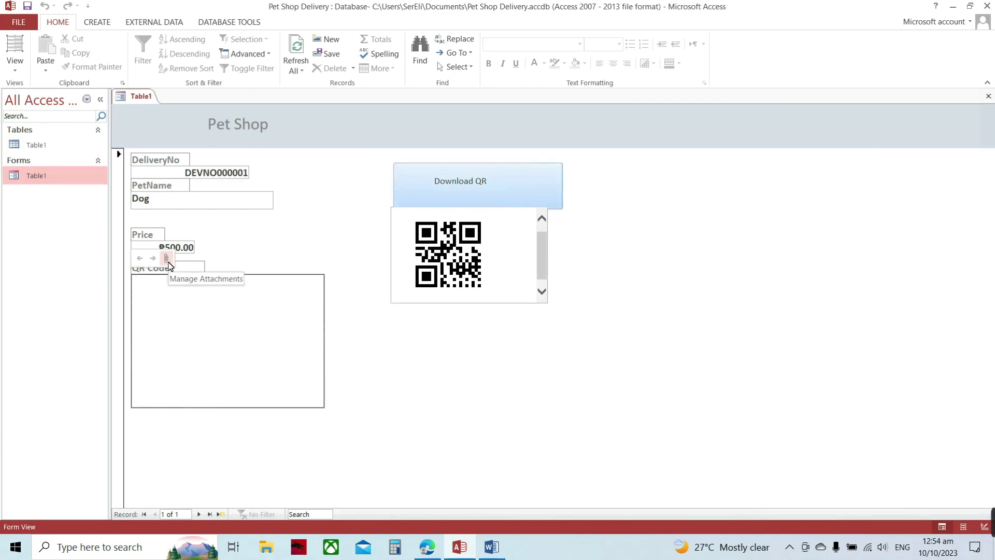
pyautogui.click(166, 259)
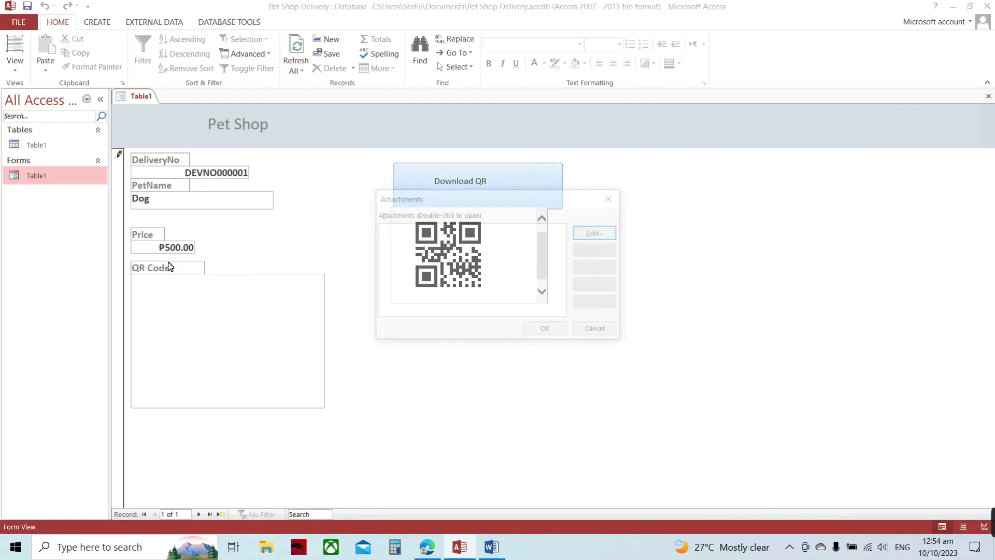
pyautogui.click(596, 232)
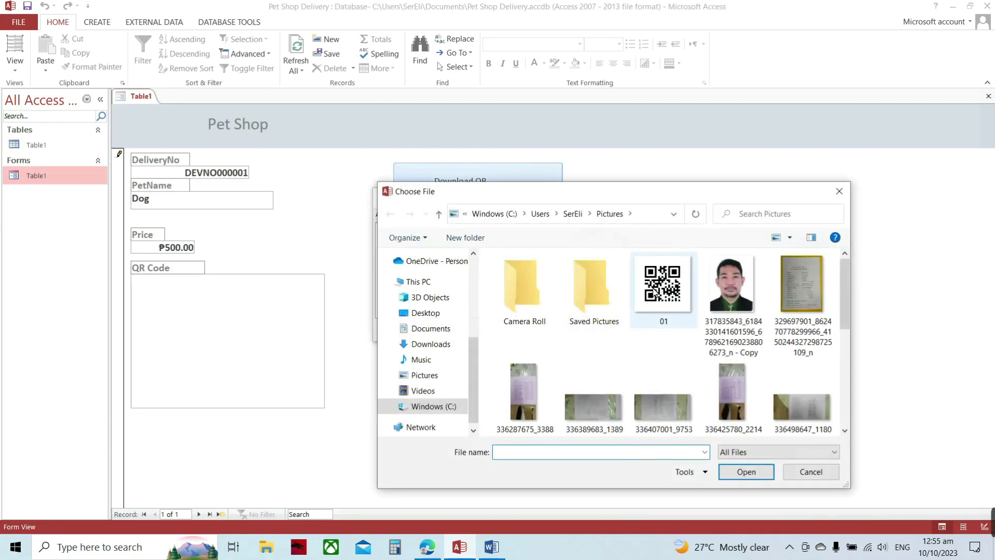
pyautogui.click(655, 291)
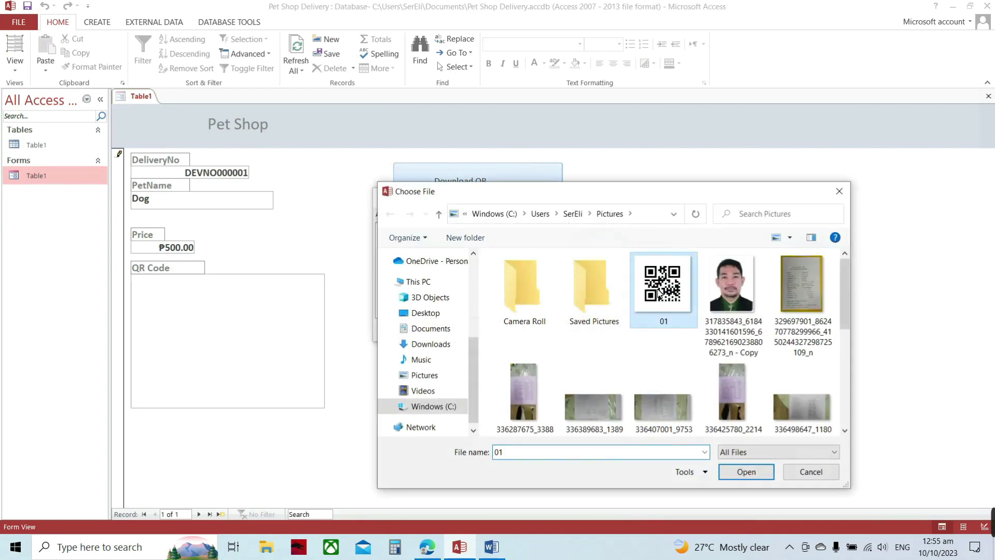
pyautogui.click(752, 473)
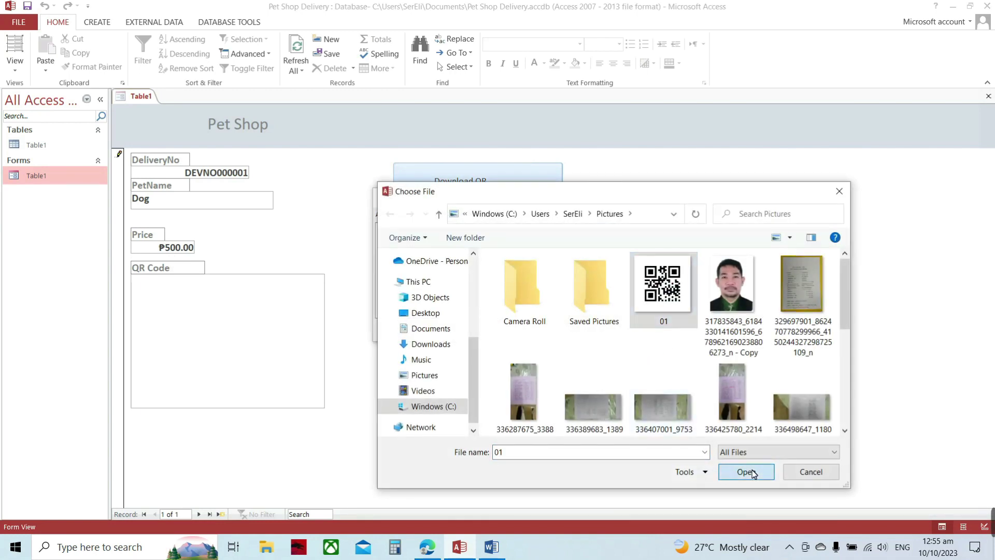
pyautogui.click(545, 330)
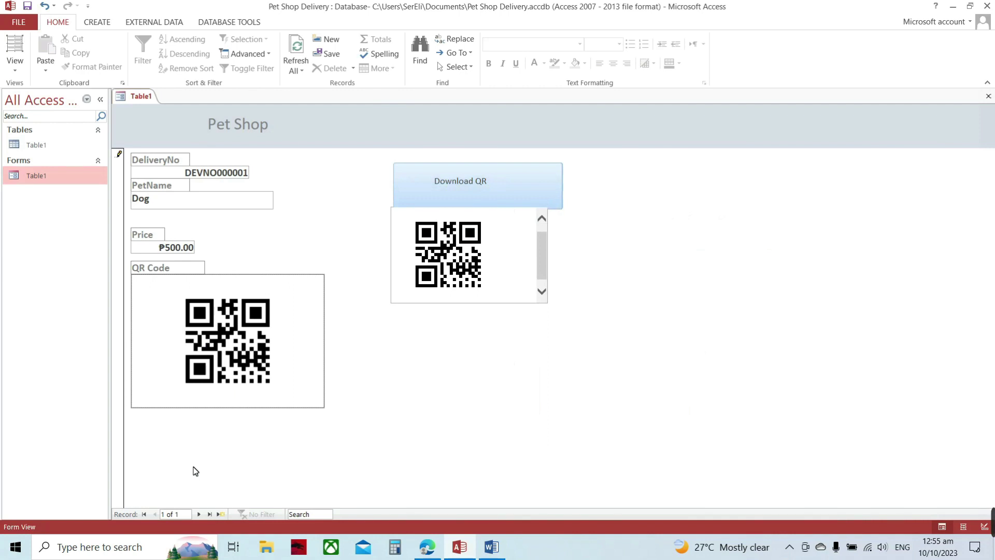
# - Add a new record in the form with PetName Cat and a Price of 300
pyautogui.click(200, 517)
pyautogui.click(200, 518)
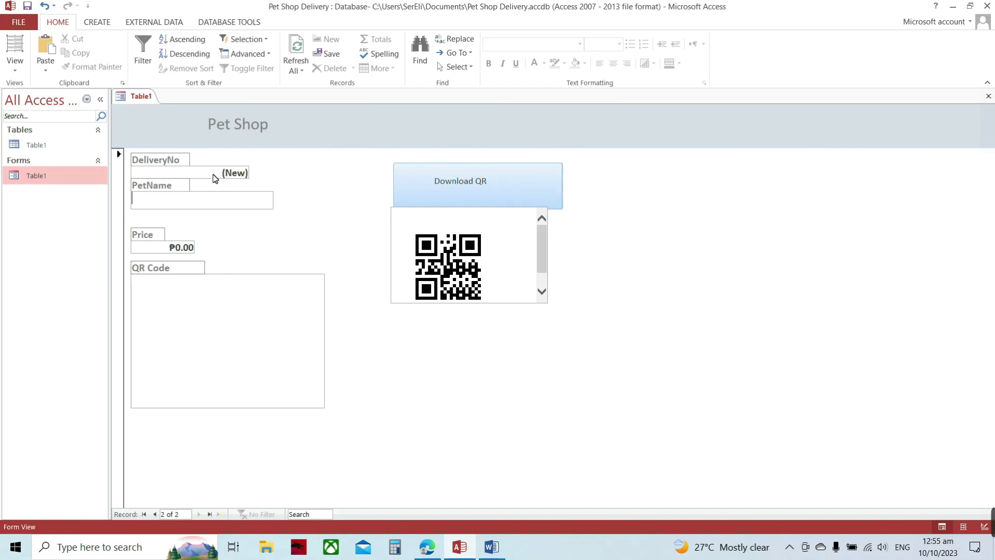
pyautogui.moveTo(540, 260); pyautogui.dragTo(545, 266)
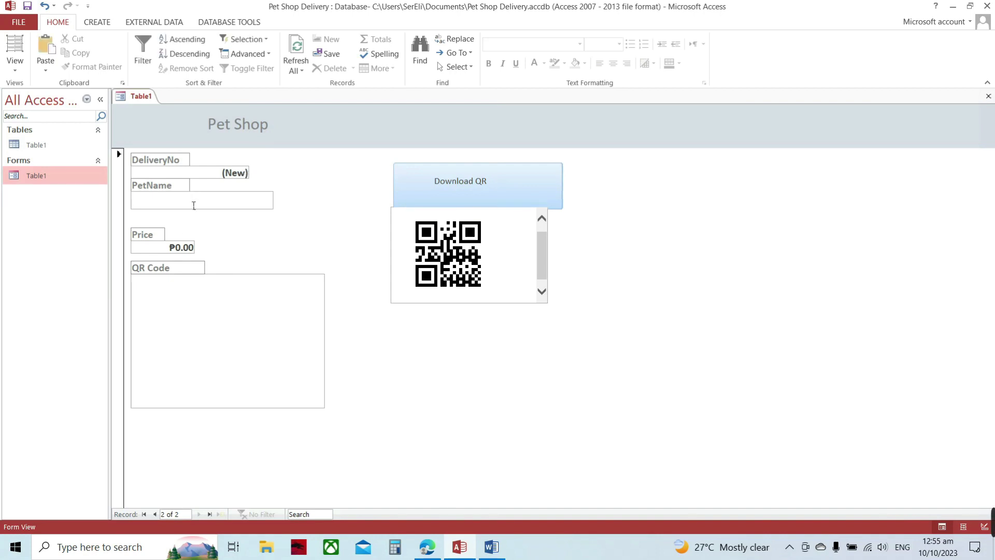
pyautogui.write('Cat')
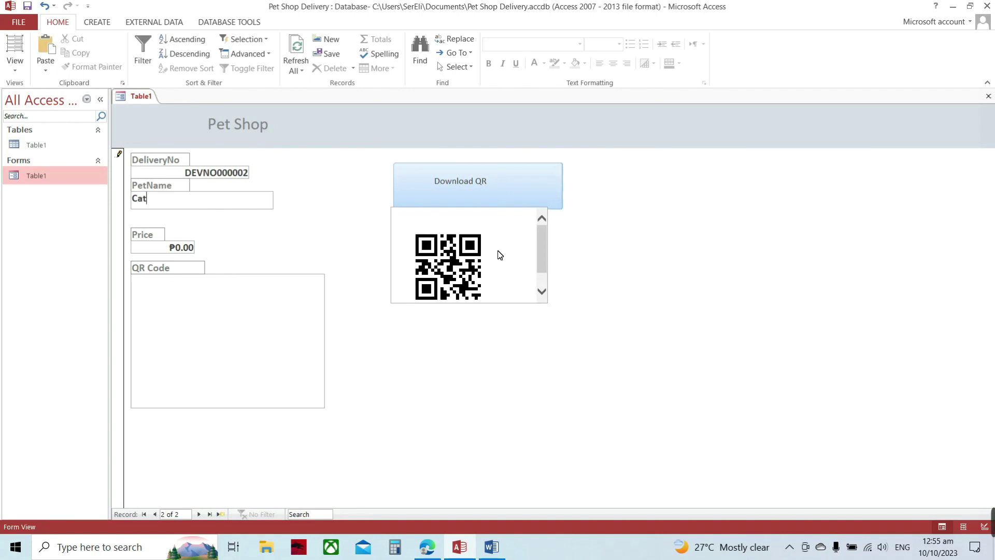
pyautogui.moveTo(542, 228); pyautogui.dragTo(547, 240)
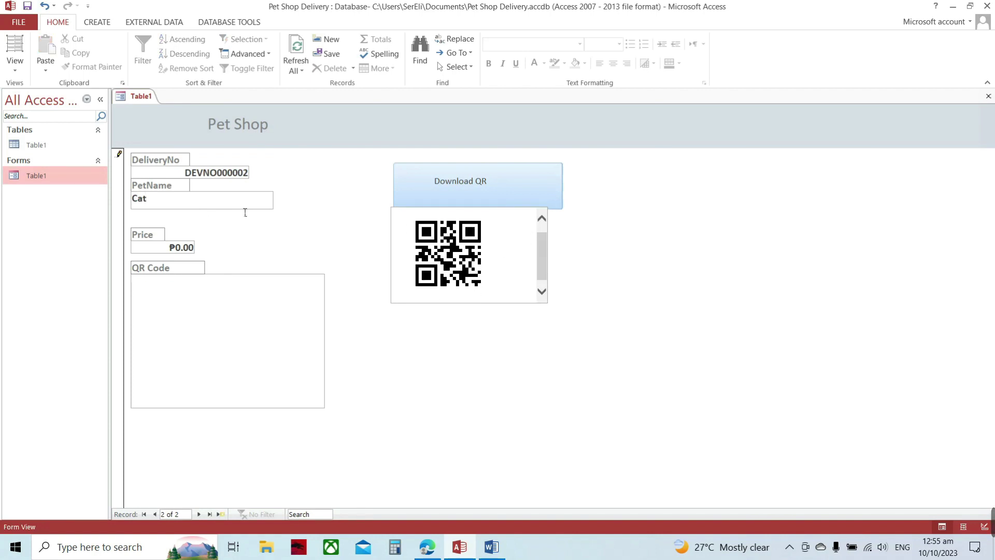
pyautogui.click(218, 208)
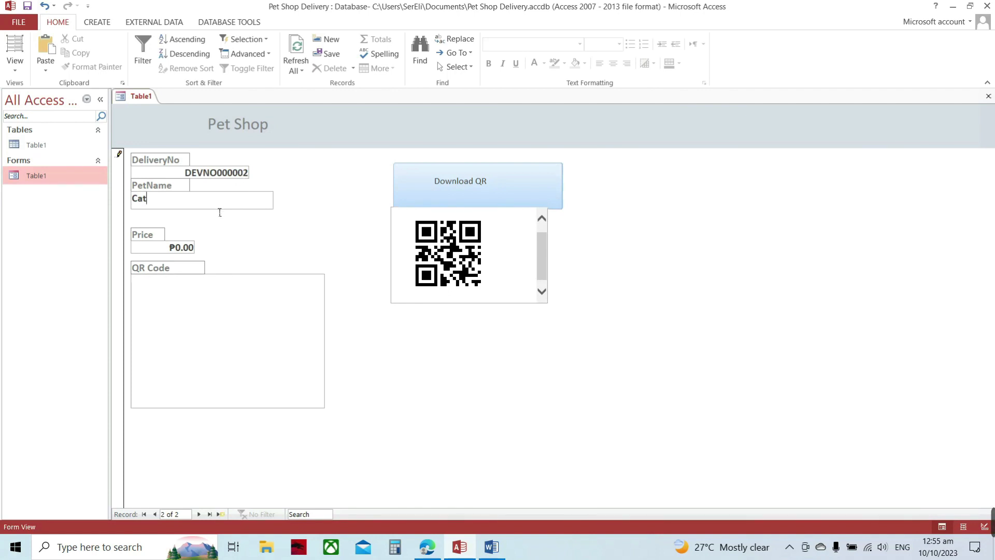
pyautogui.press('Tab')
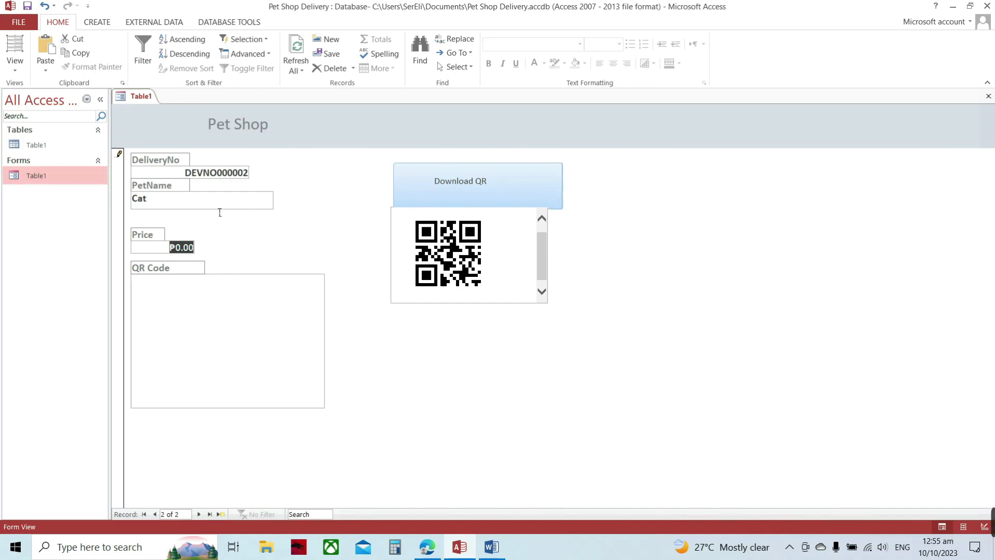
pyautogui.write('300')
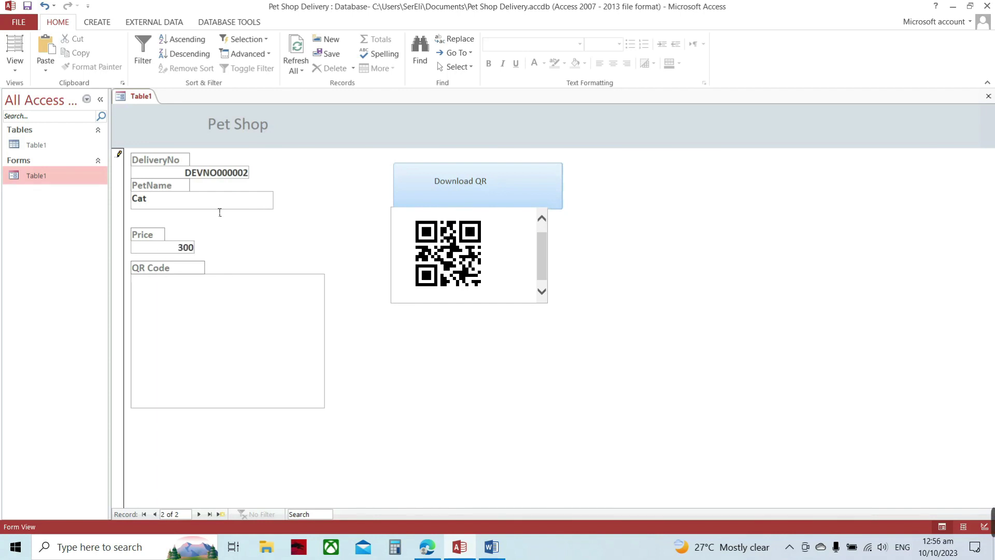
pyautogui.press('Tab')
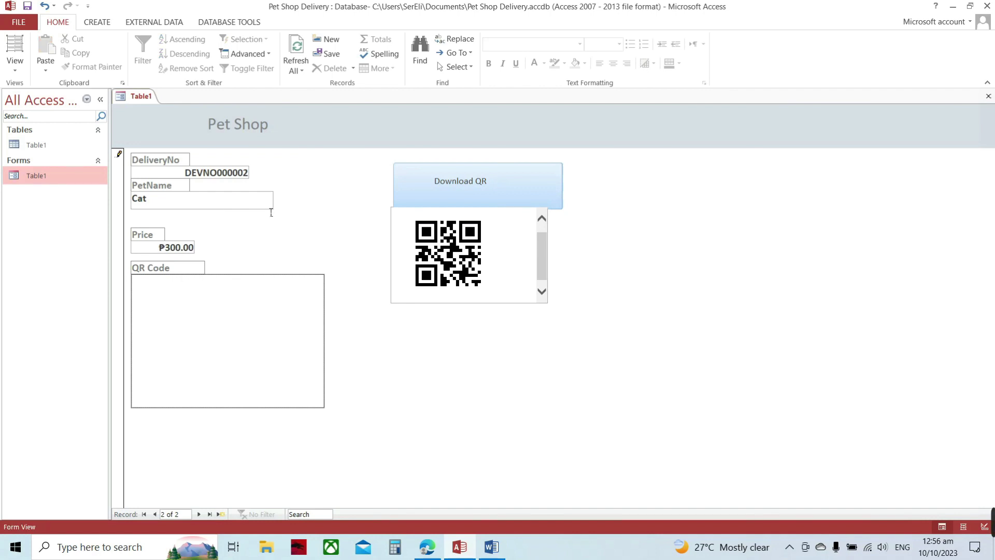
# - Download the Cat record's QR code as a PNG named 02 in the Pictures folder and dismiss the reminder
pyautogui.click(512, 195)
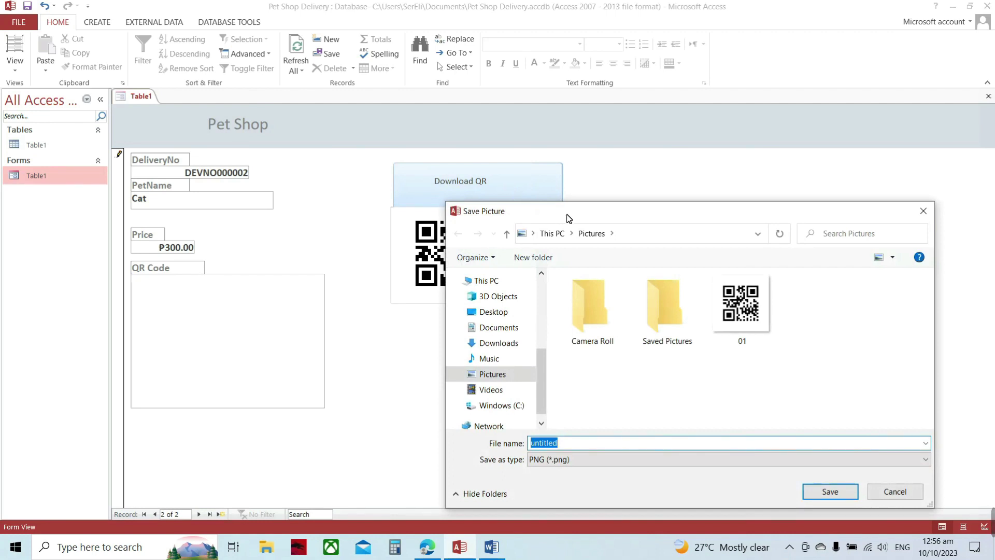
pyautogui.moveTo(568, 218); pyautogui.dragTo(645, 212)
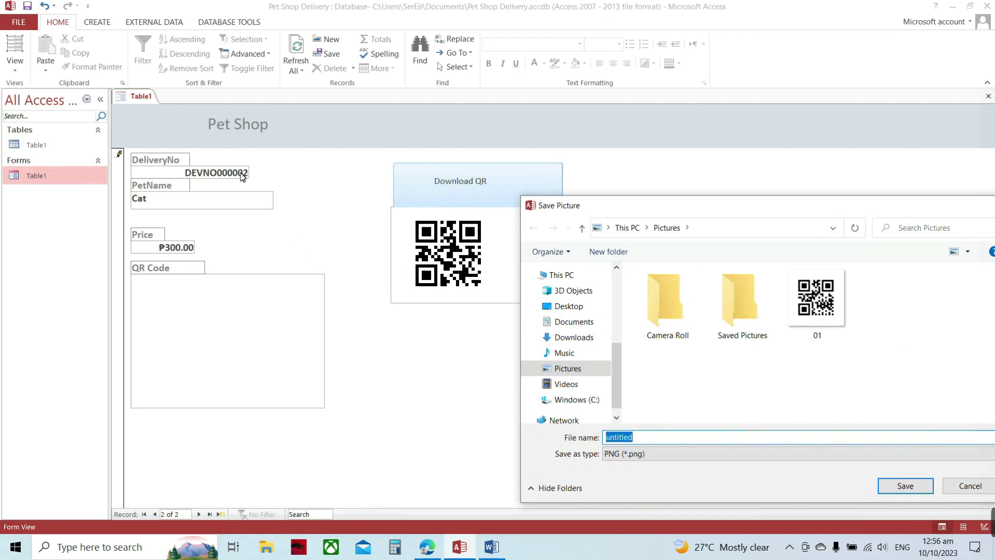
pyautogui.write('02')
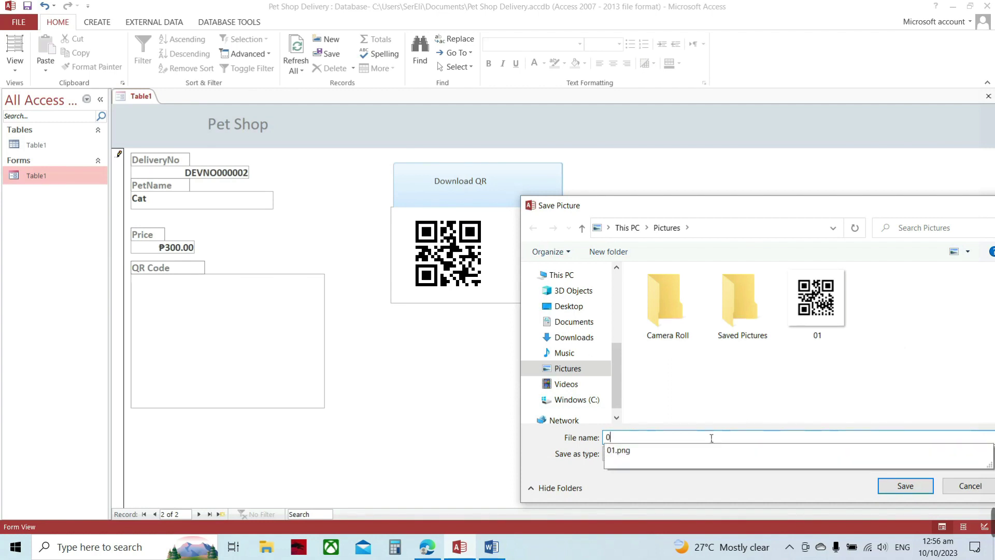
pyautogui.click(919, 485)
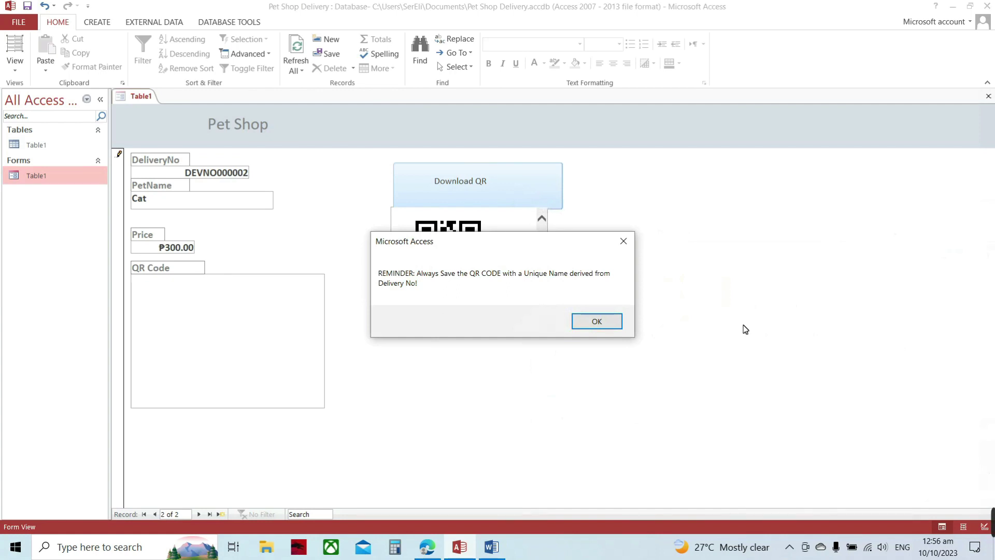
pyautogui.click(596, 322)
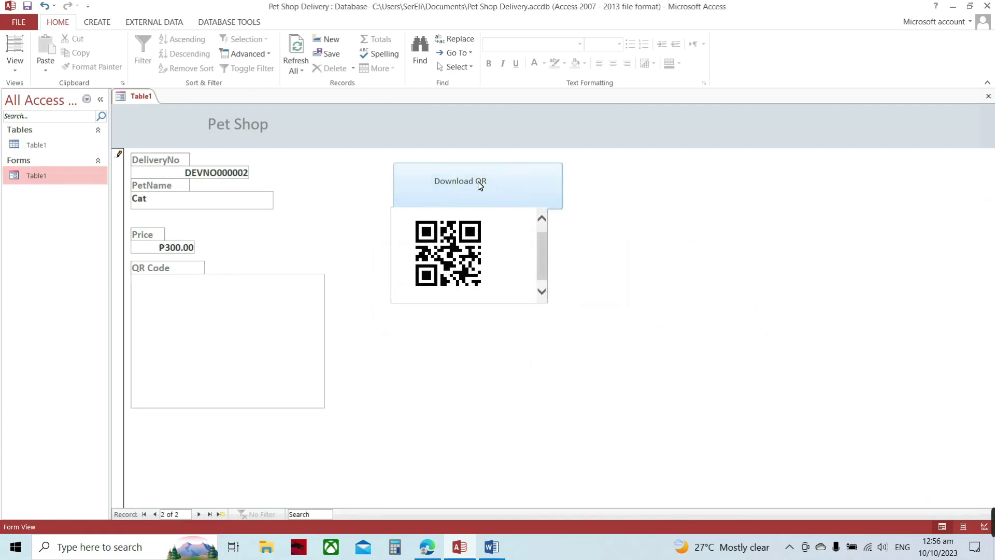
# - Start the Cat record's QR download once more, cancel the save and dismiss the reminder
pyautogui.click(465, 182)
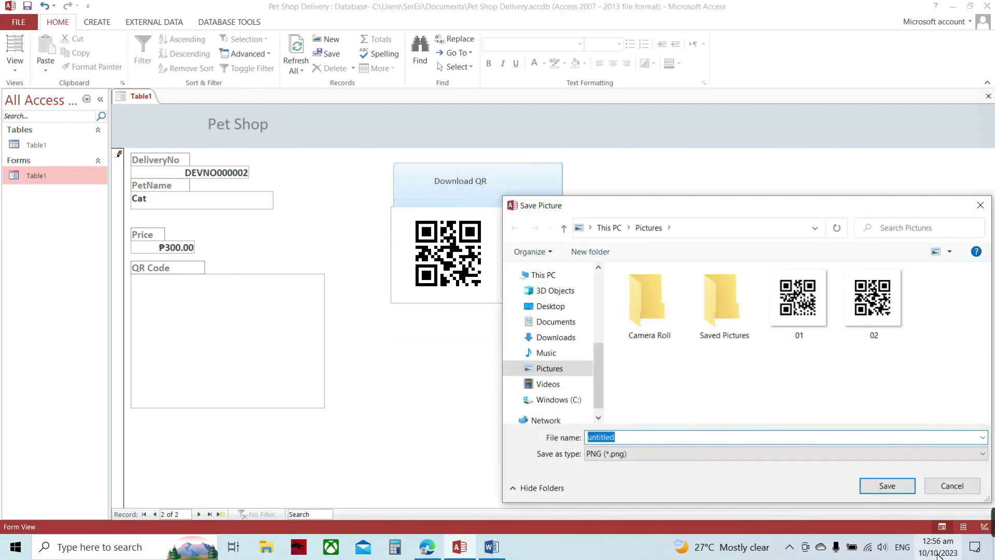
pyautogui.click(953, 486)
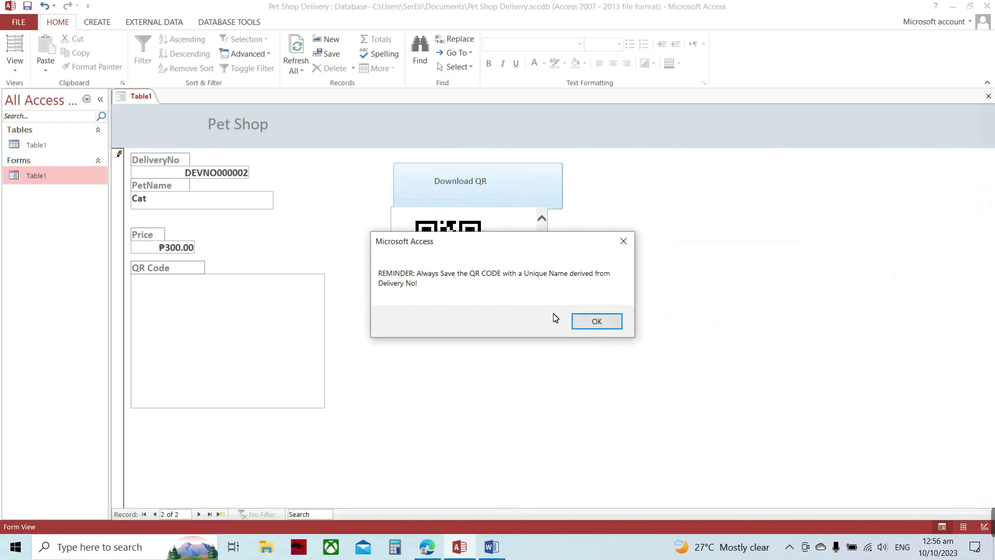
pyautogui.click(584, 322)
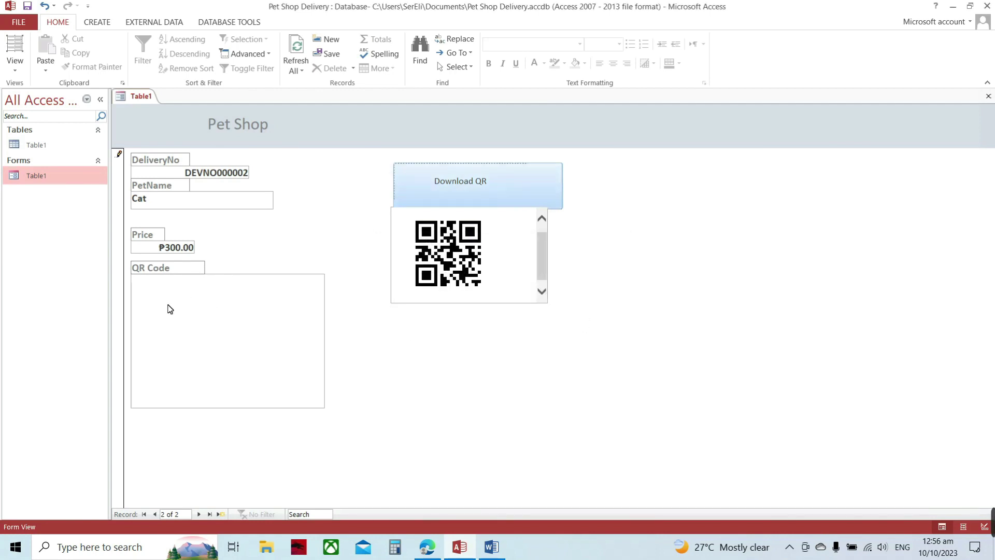
# - Attach the 02 QR image from the Pictures folder to the Cat record's QR Code field
pyautogui.doubleClick(165, 280)
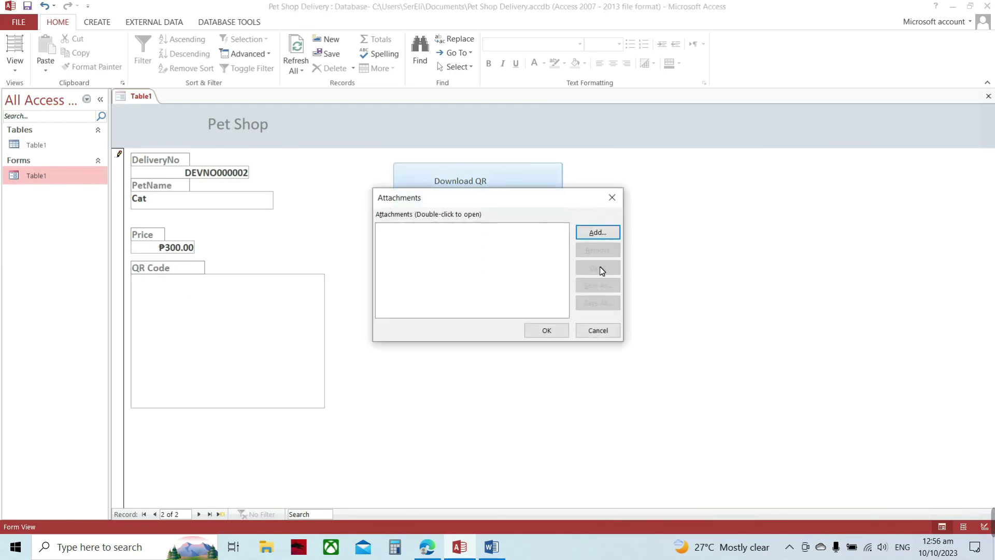
pyautogui.click(596, 231)
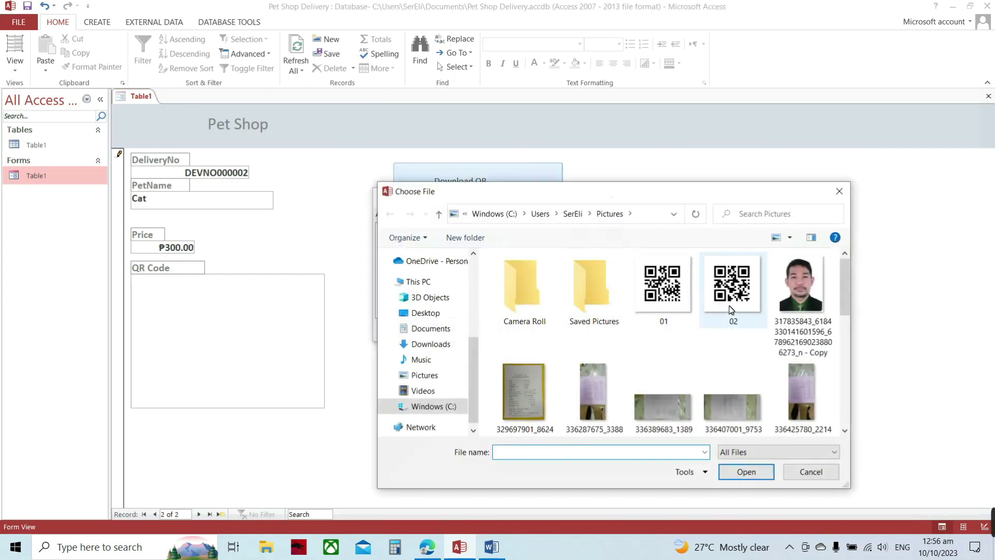
pyautogui.click(732, 288)
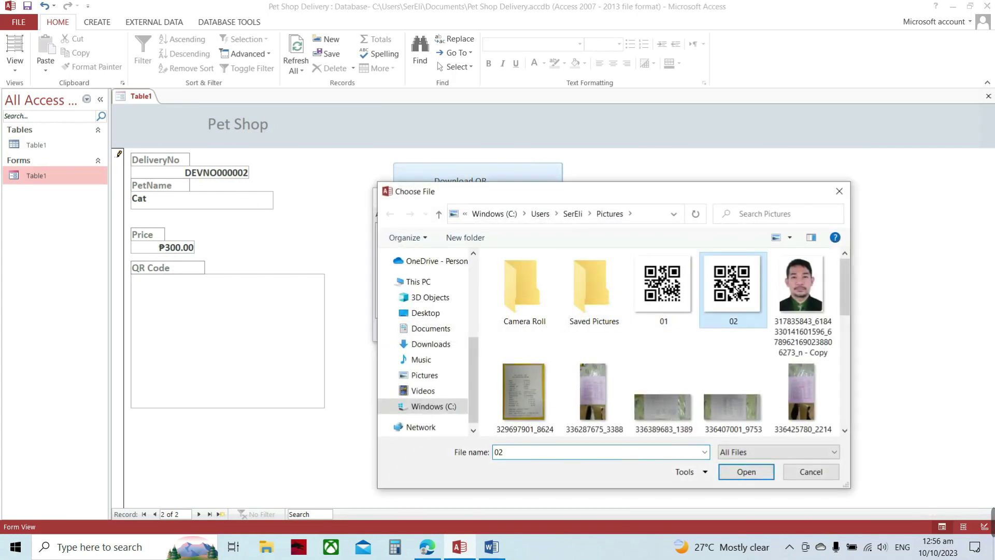
pyautogui.click(765, 477)
pyautogui.click(526, 330)
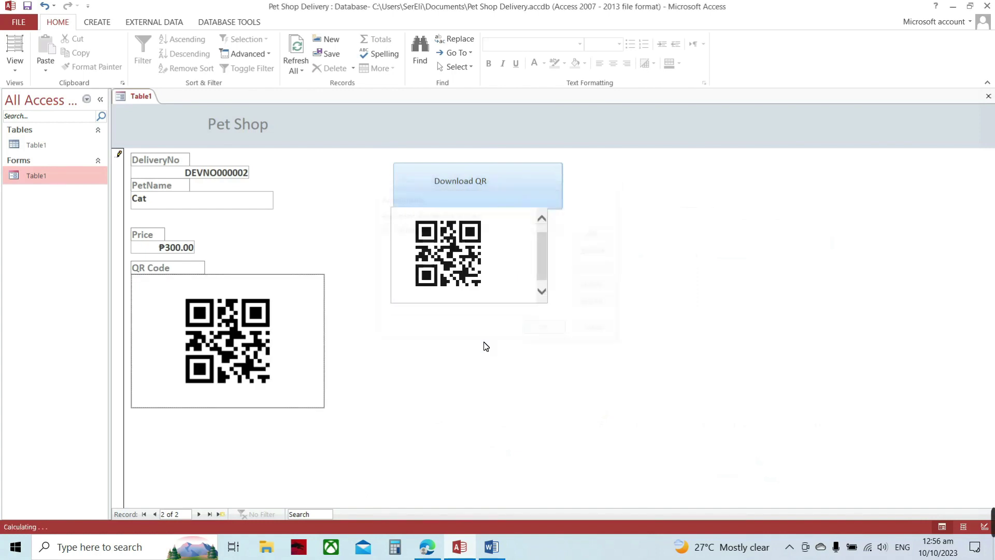
# - Add another new record in the form with PetName Bird and a Price of 200
pyautogui.click(200, 514)
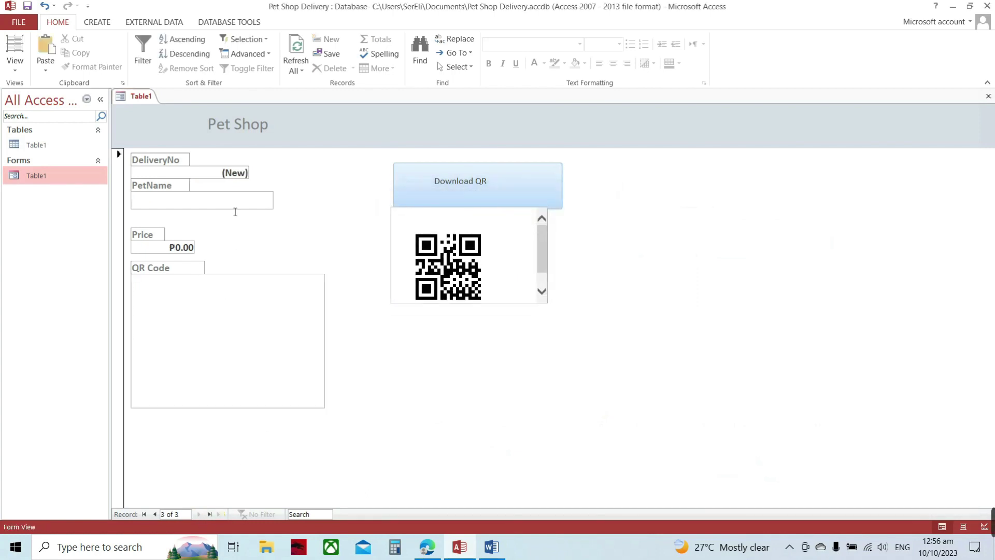
pyautogui.write('Bird')
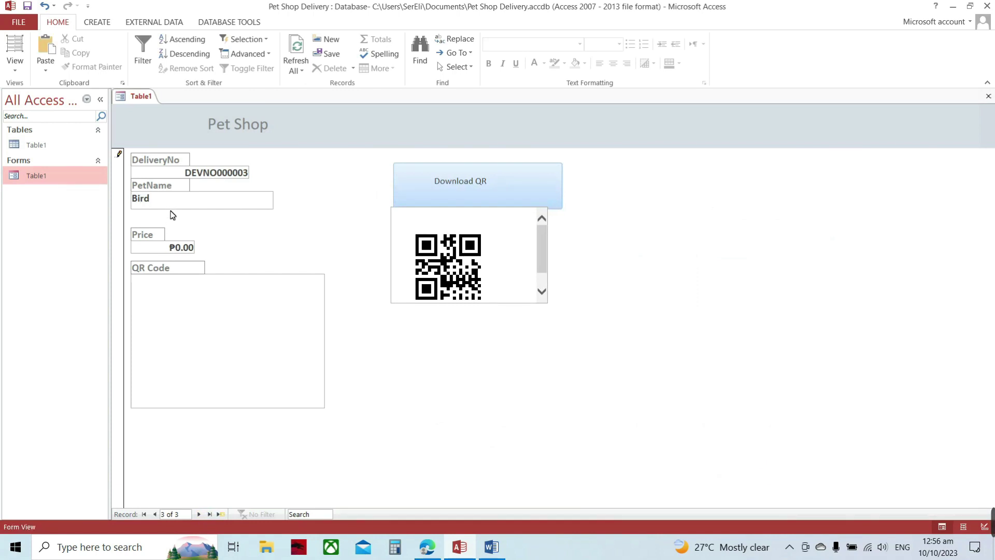
pyautogui.press('Tab')
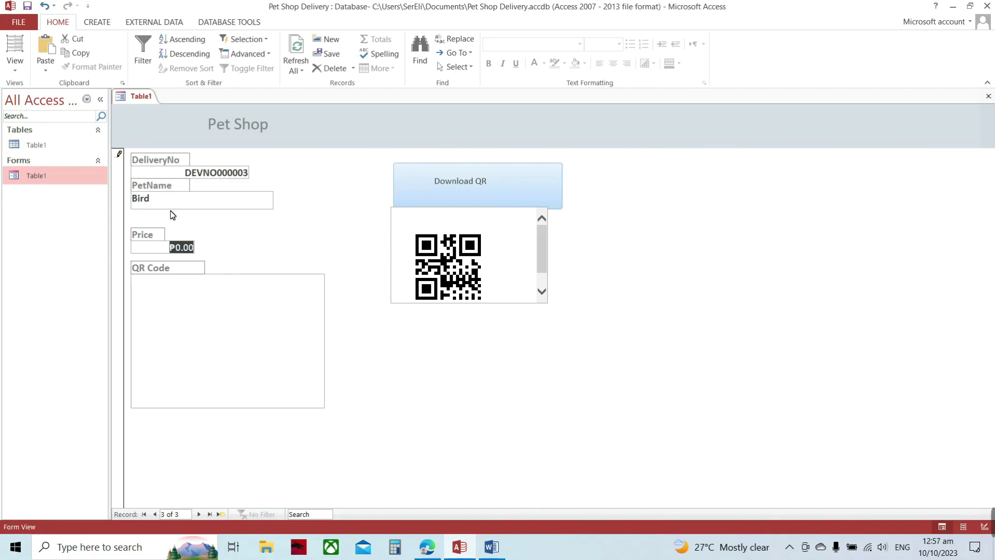
pyautogui.write('200')
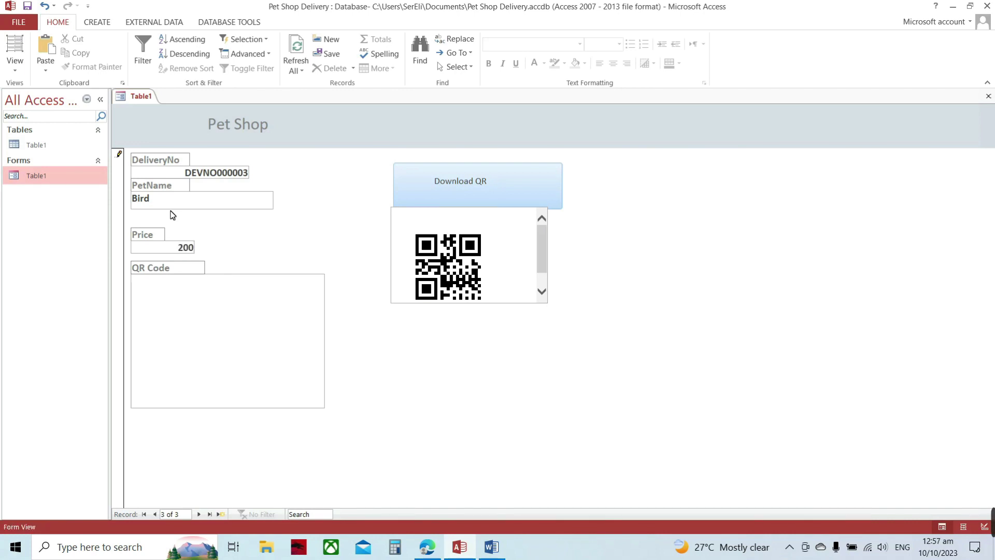
pyautogui.press('Tab')
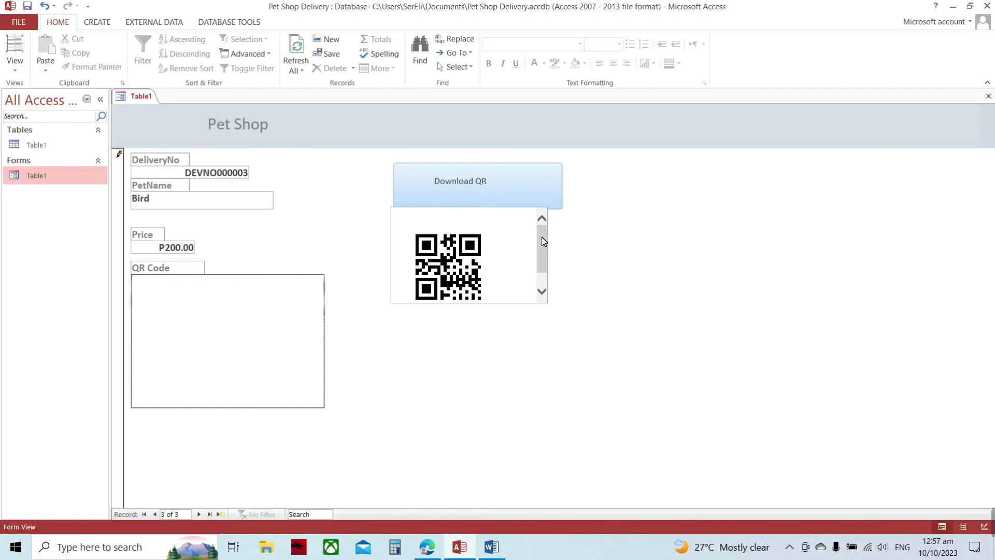
# - Download the Bird record's QR code as a PNG named 03 in the Pictures folder and dismiss the reminder
pyautogui.scroll(-1, 544, 241)
pyautogui.click(517, 188)
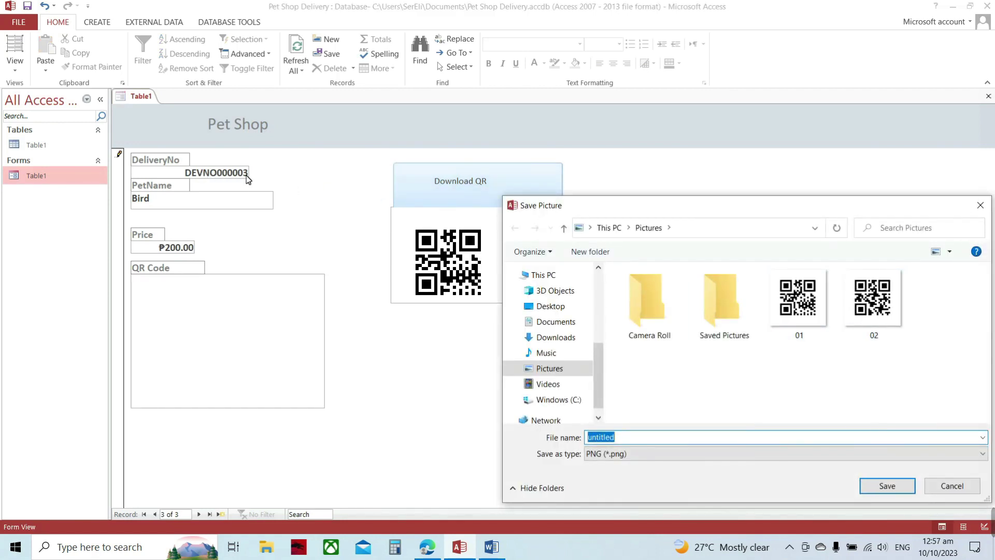
pyautogui.write('03')
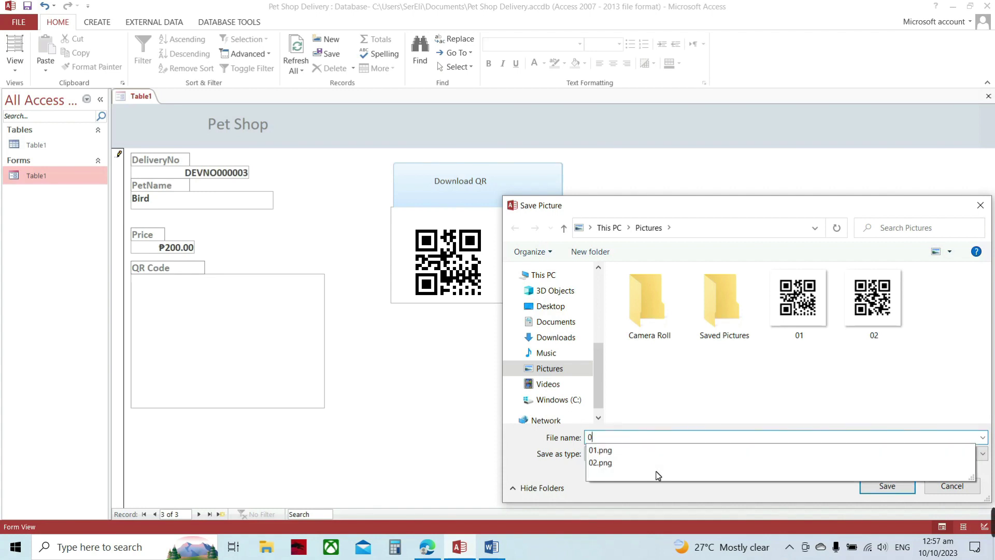
pyautogui.click(885, 486)
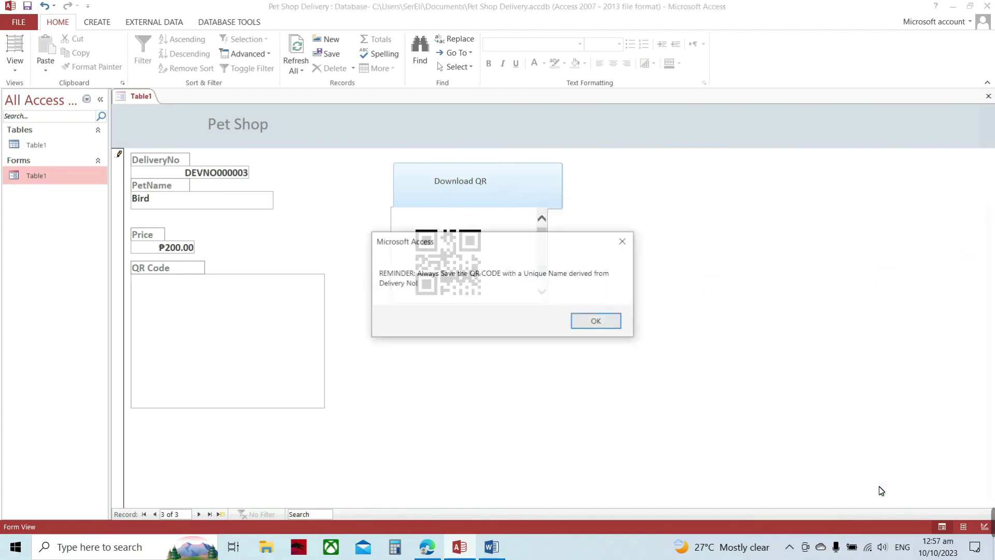
pyautogui.click(596, 322)
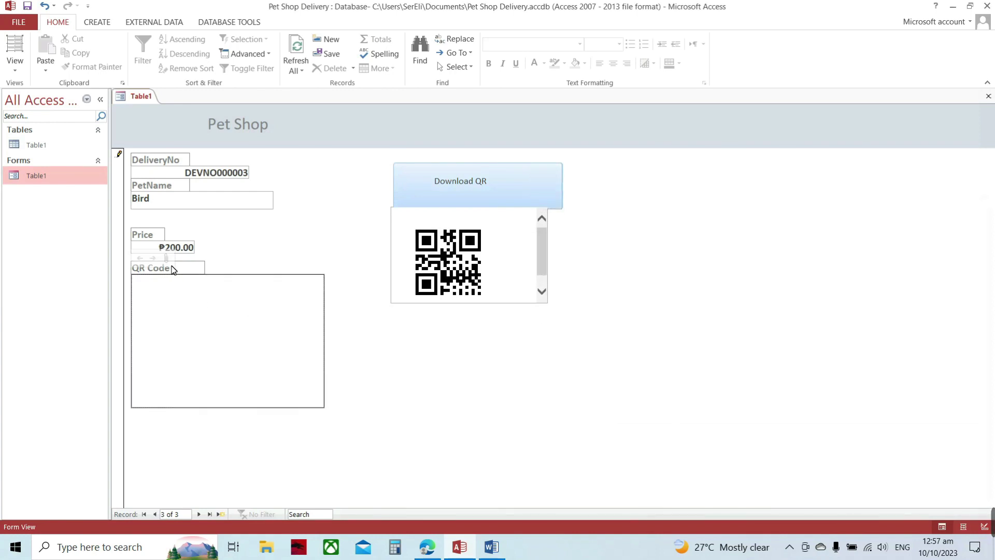
# - Attach the 03 QR image from the Pictures folder to the Bird record's QR Code field
pyautogui.doubleClick(201, 276)
pyautogui.click(601, 232)
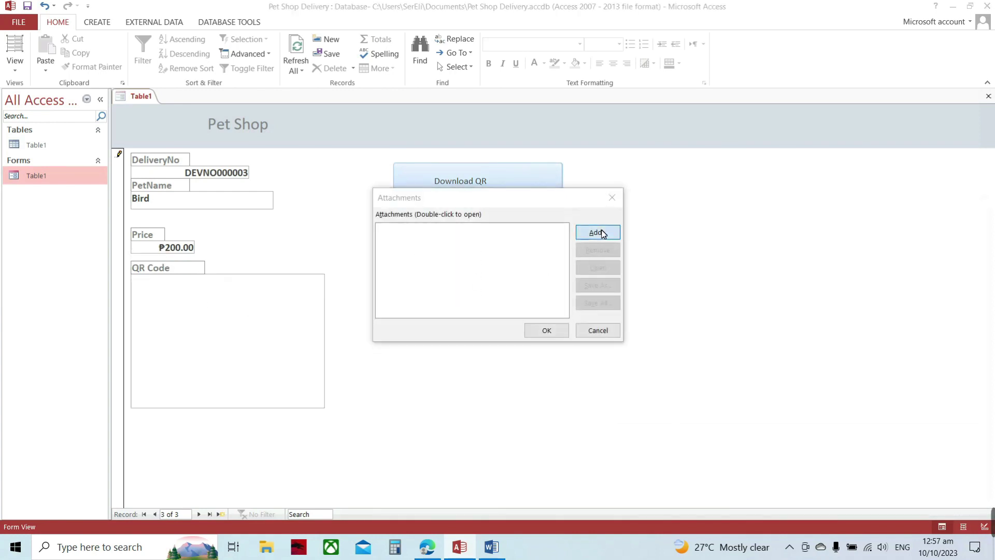
pyautogui.click(808, 286)
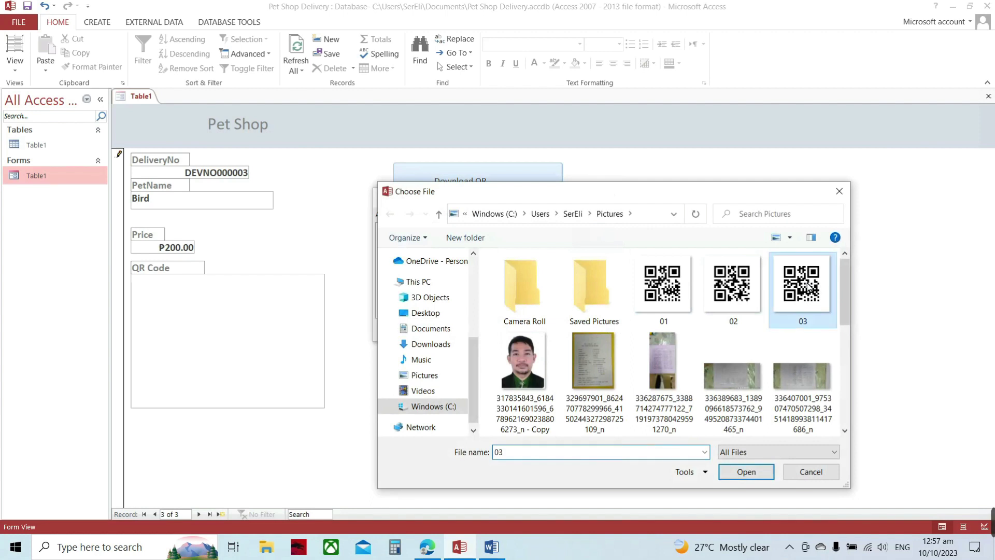
pyautogui.click(752, 474)
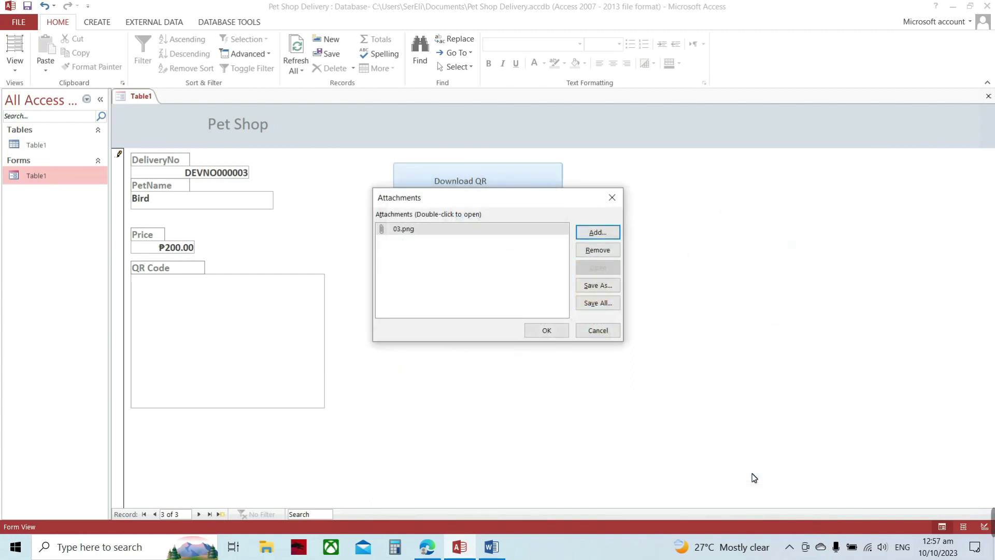
pyautogui.click(545, 330)
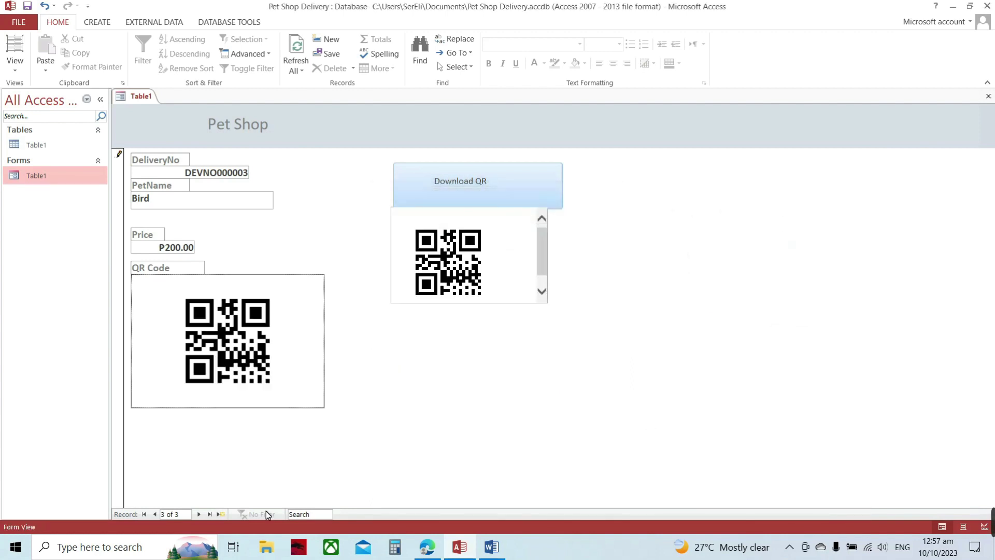
# - Advance the form to a blank new record, then save and close the form
pyautogui.click(199, 514)
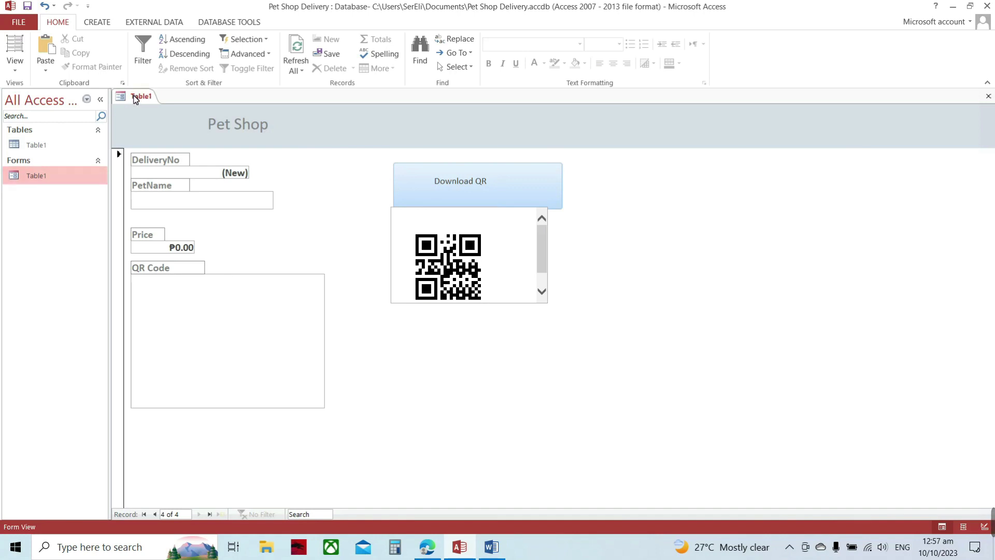
pyautogui.rightClick(135, 100)
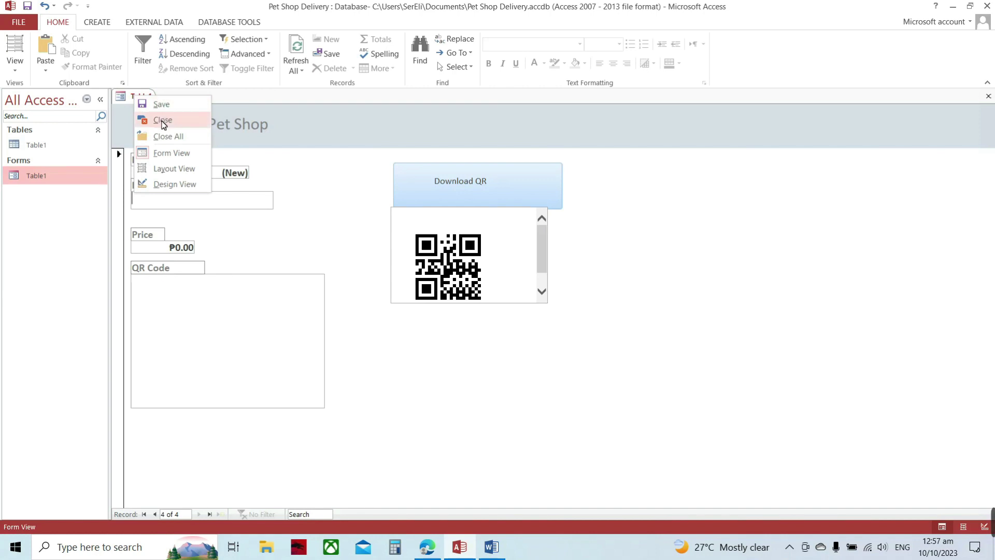
pyautogui.click(161, 106)
pyautogui.rightClick(135, 98)
pyautogui.click(162, 120)
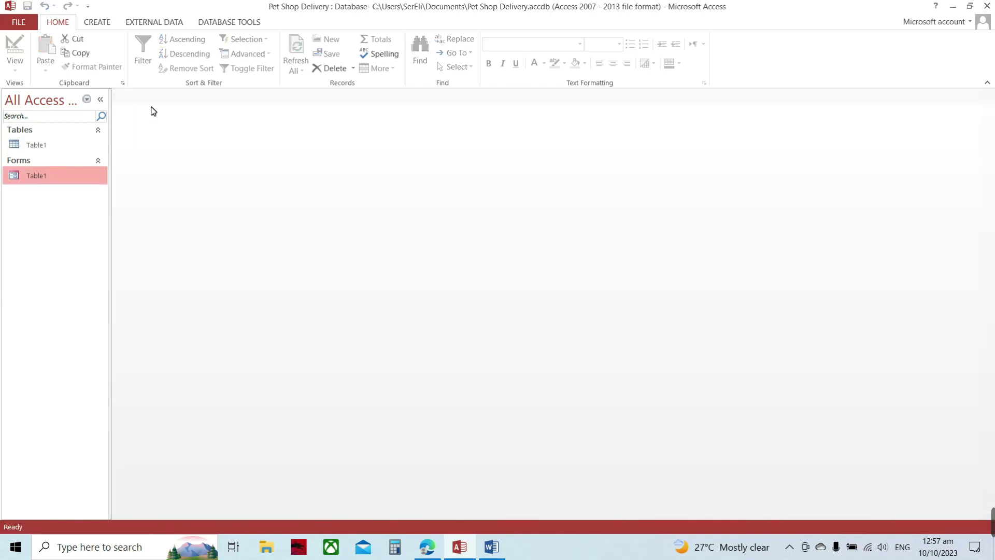
# - Start a Report Wizard report based on Table1 with the fields DeliveryNo, PetName, Price and QR Code
pyautogui.click(97, 22)
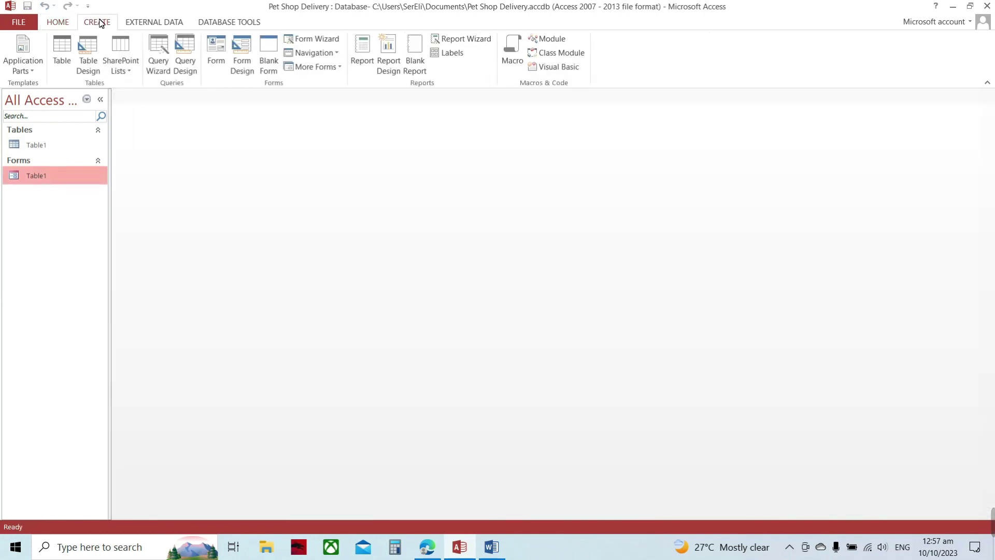
pyautogui.click(481, 45)
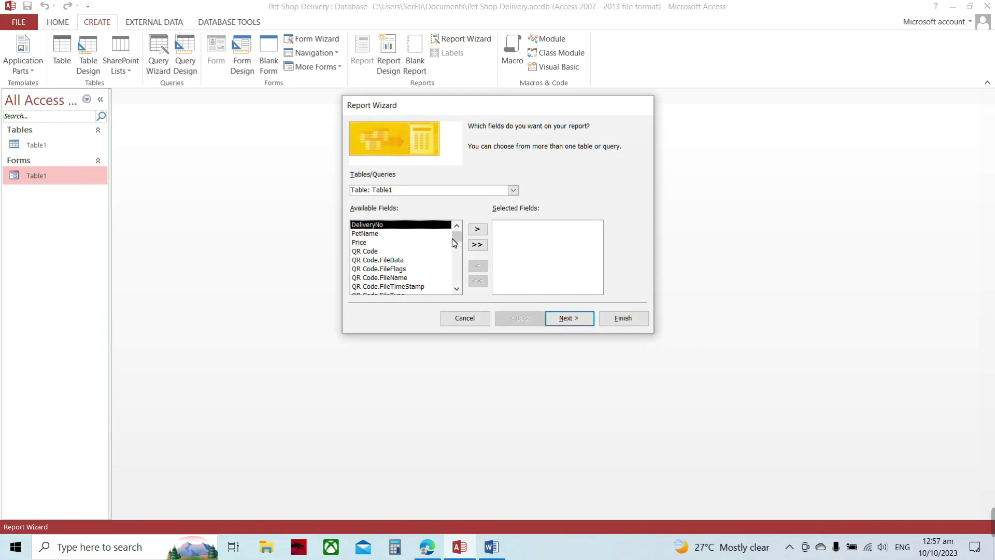
pyautogui.moveTo(453, 237); pyautogui.dragTo(456, 249)
pyautogui.scroll(-1, 411, 268)
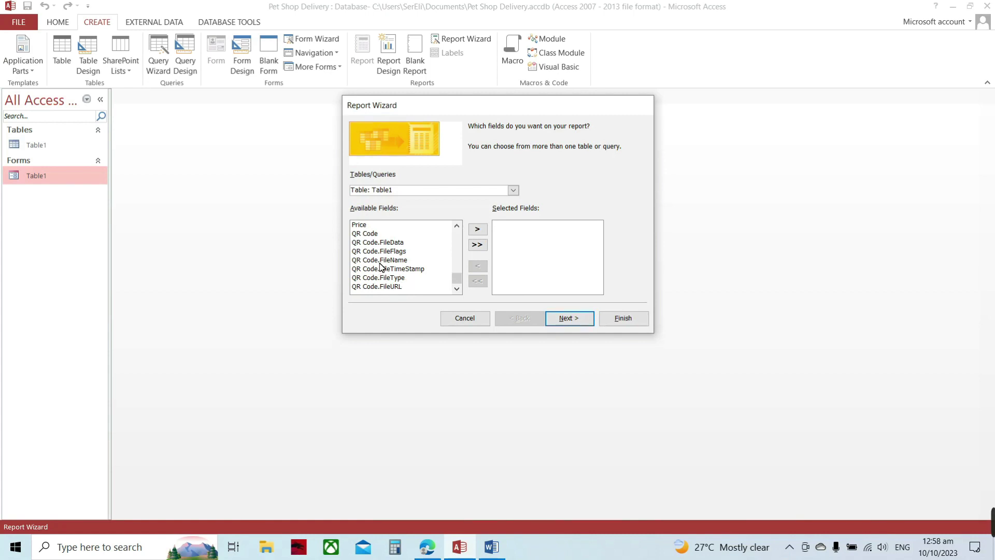
pyautogui.scroll(2, 383, 261)
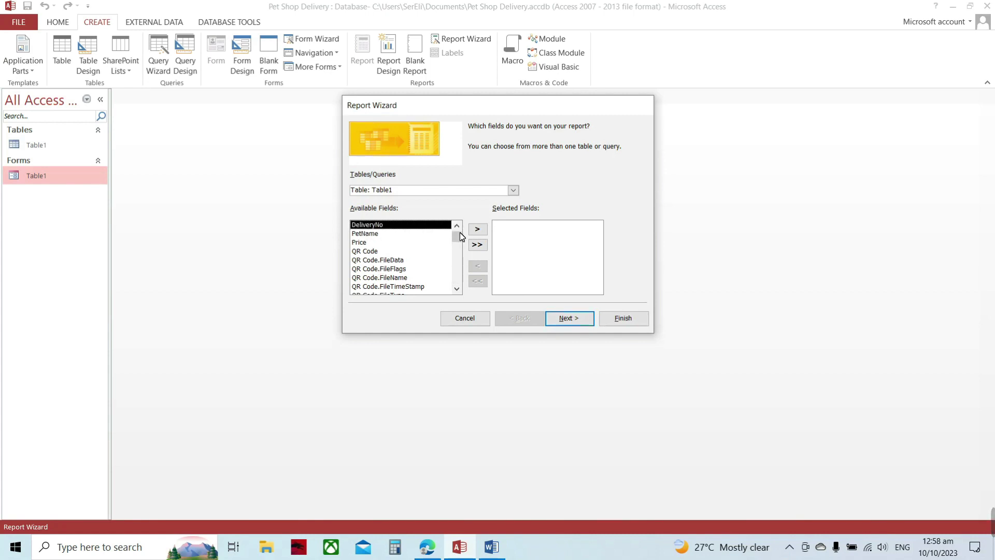
pyautogui.click(475, 231)
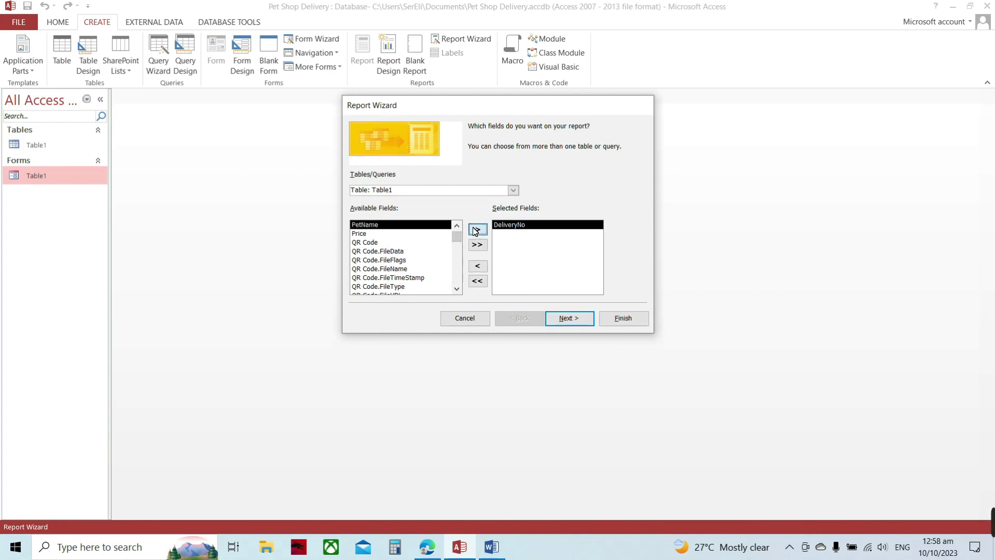
pyautogui.click(475, 232)
pyautogui.click(476, 231)
pyautogui.click(475, 231)
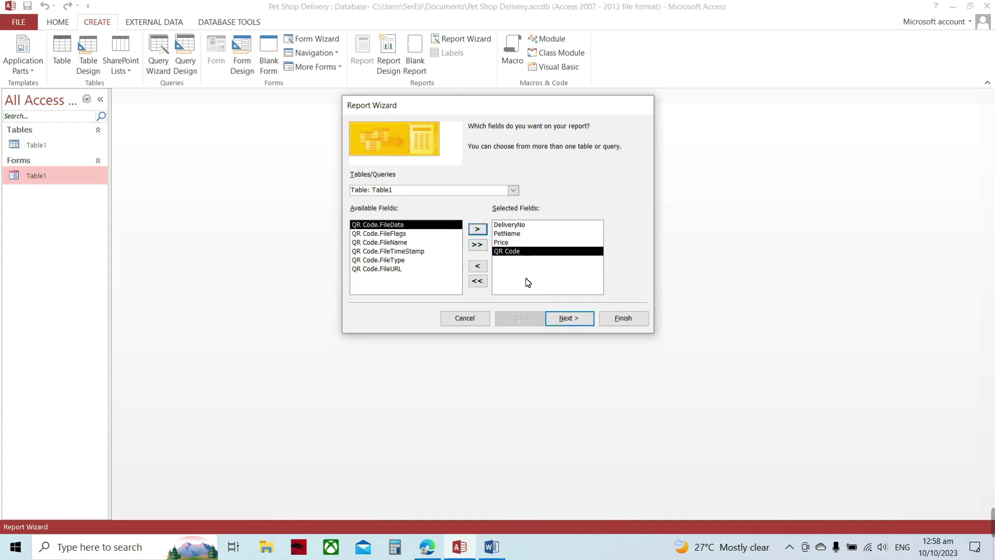
# - Finish the report without grouping or sorting, using Tabular layout in Portrait orientation, and review its preview
pyautogui.click(574, 320)
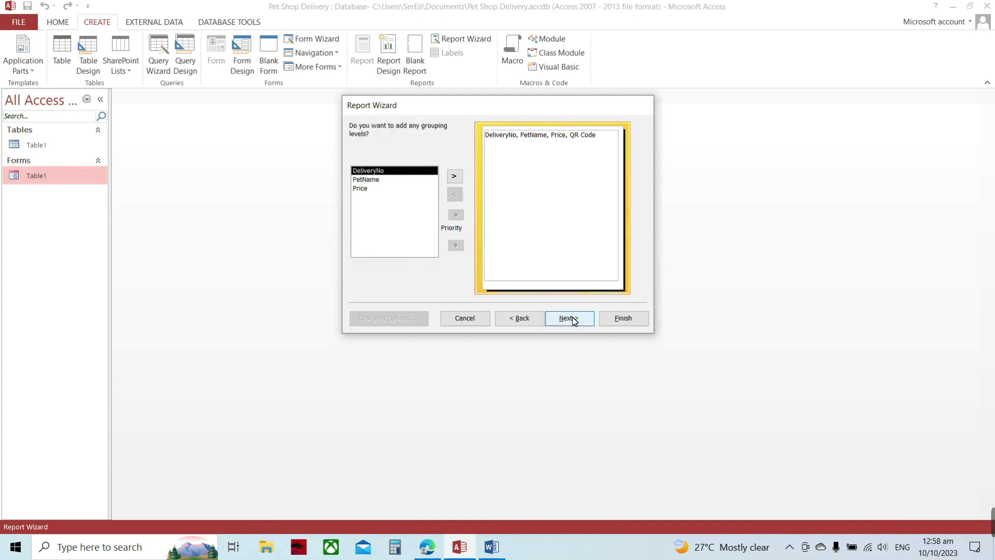
pyautogui.click(574, 321)
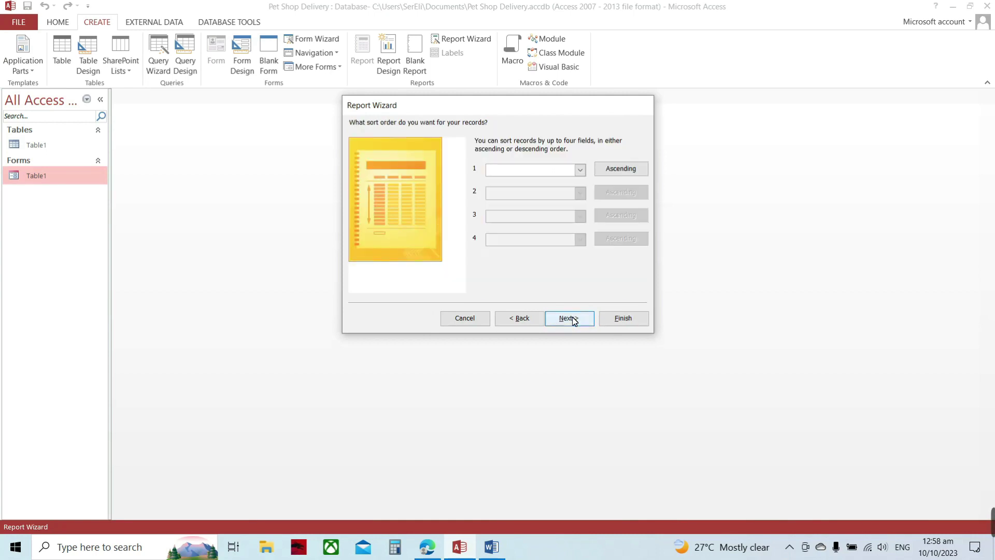
pyautogui.click(574, 320)
pyautogui.click(532, 171)
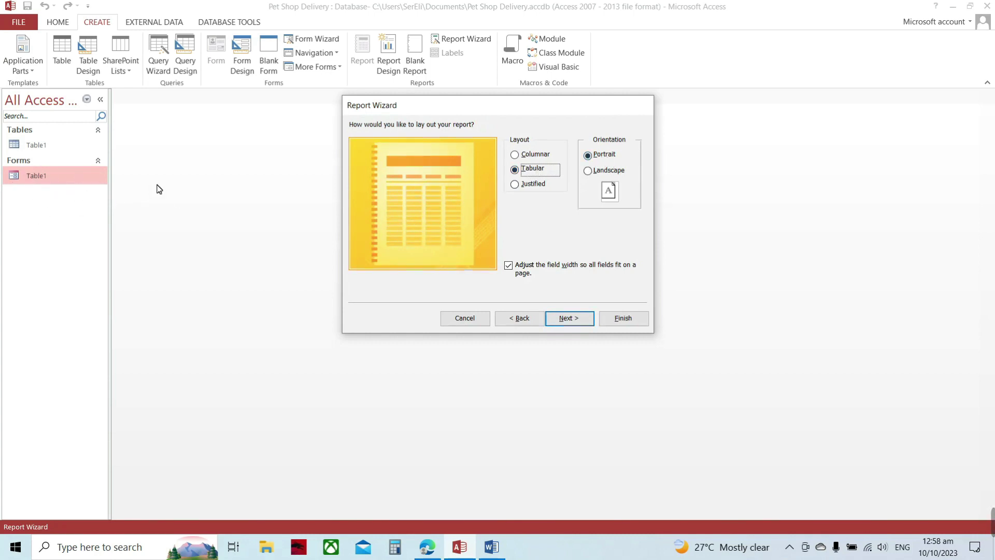
pyautogui.click(573, 322)
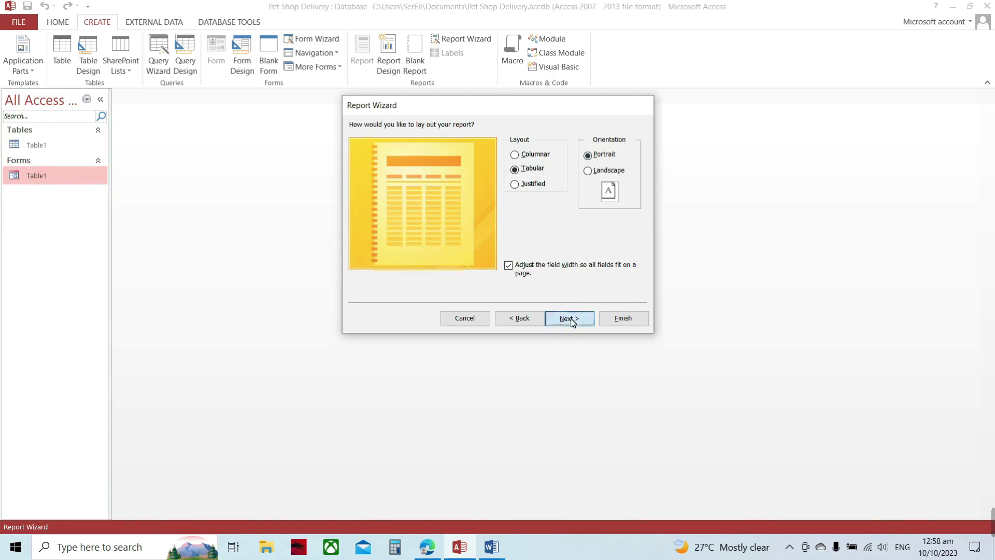
pyautogui.click(624, 317)
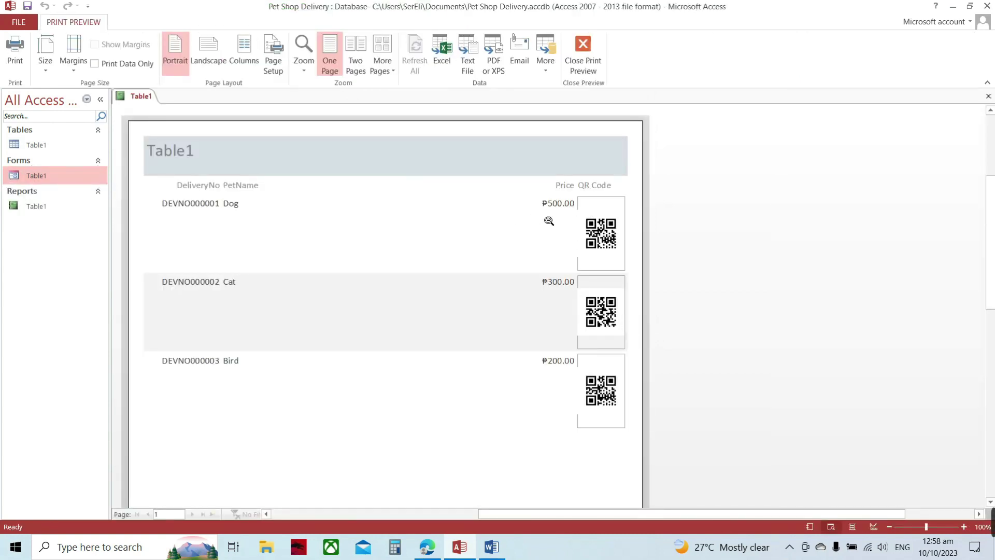
pyautogui.scroll(-1, 298, 313)
pyautogui.scroll(1, 299, 314)
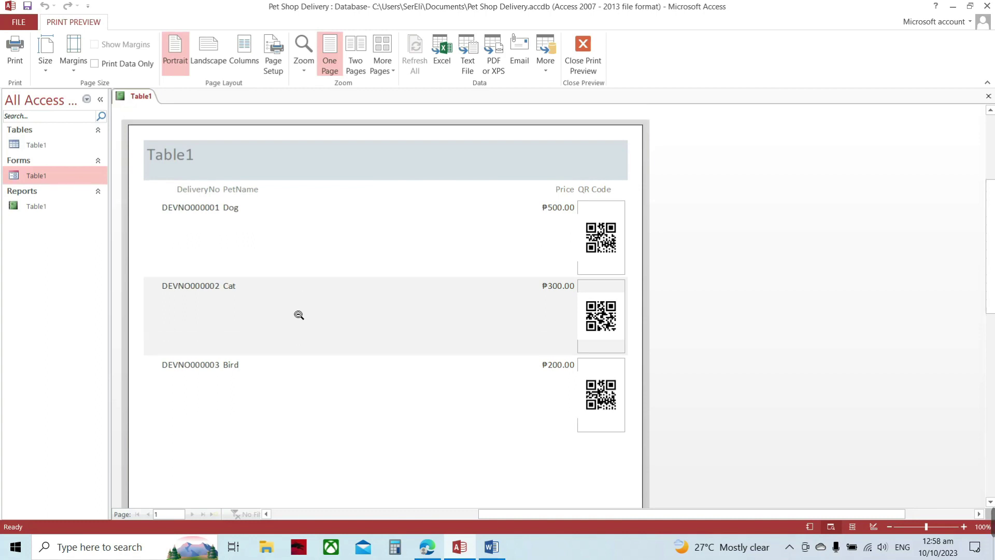
# - Open the Table1 report in Design View and place its Detail PetName text box about 4.5 cm from the left, about 1.96 cm wide
pyautogui.rightClick(30, 206)
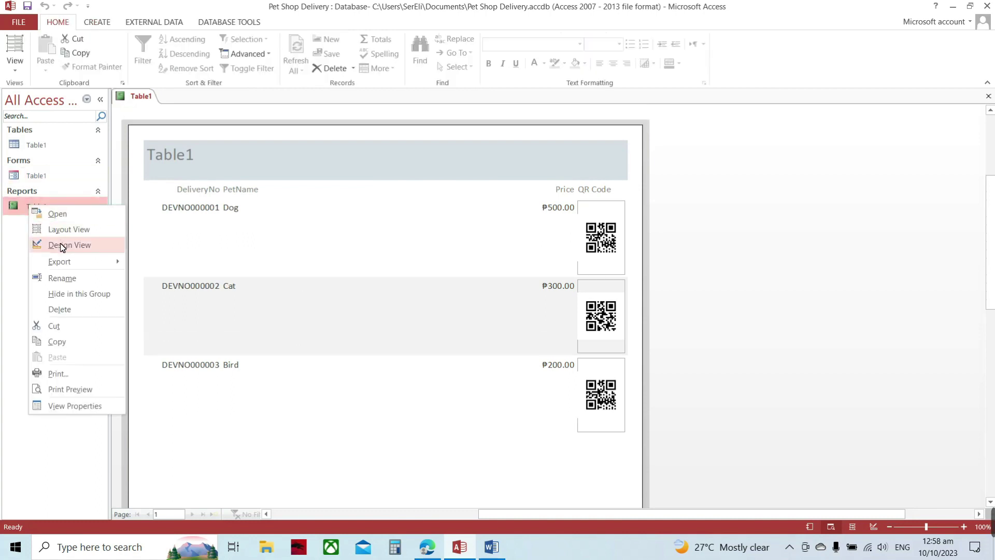
pyautogui.click(62, 246)
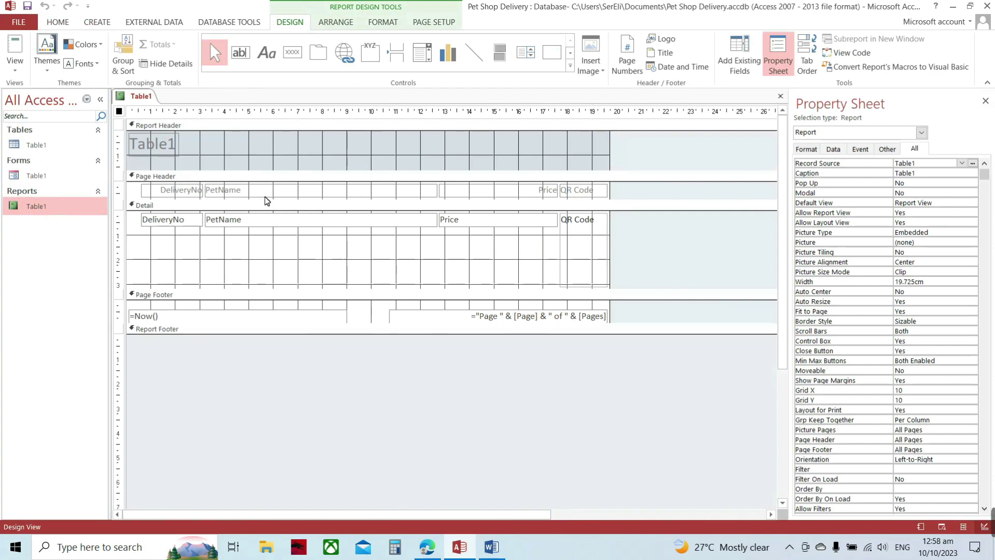
pyautogui.click(362, 220)
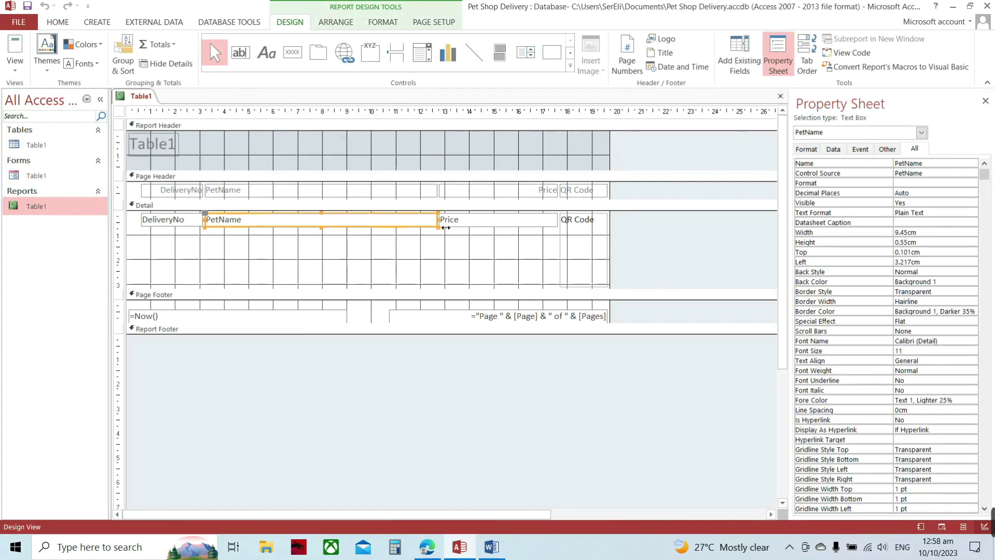
pyautogui.moveTo(439, 222); pyautogui.dragTo(279, 220)
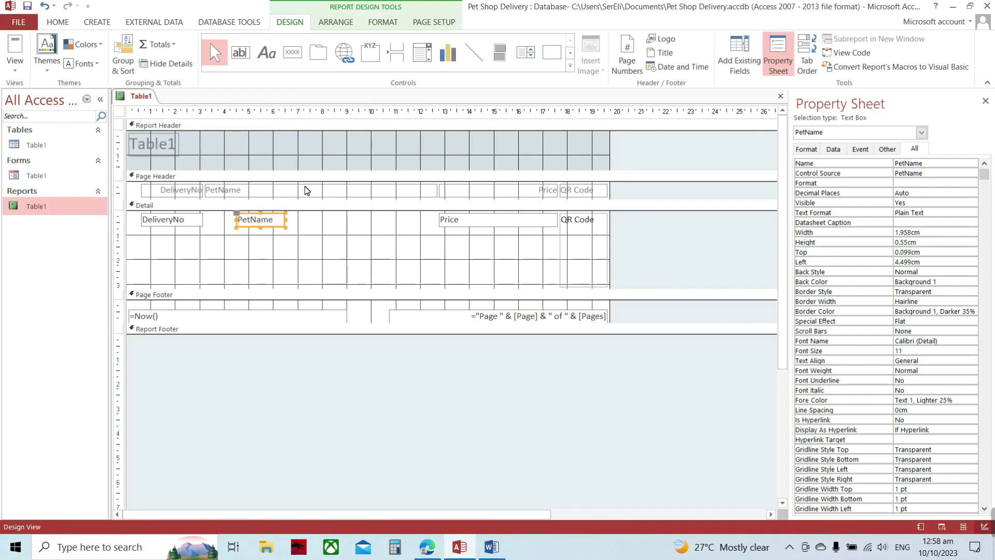
# - Narrow the PetName label in the Page Header and align it above the PetName text box, about 4.5 cm from the left
pyautogui.click(418, 194)
pyautogui.click(440, 196)
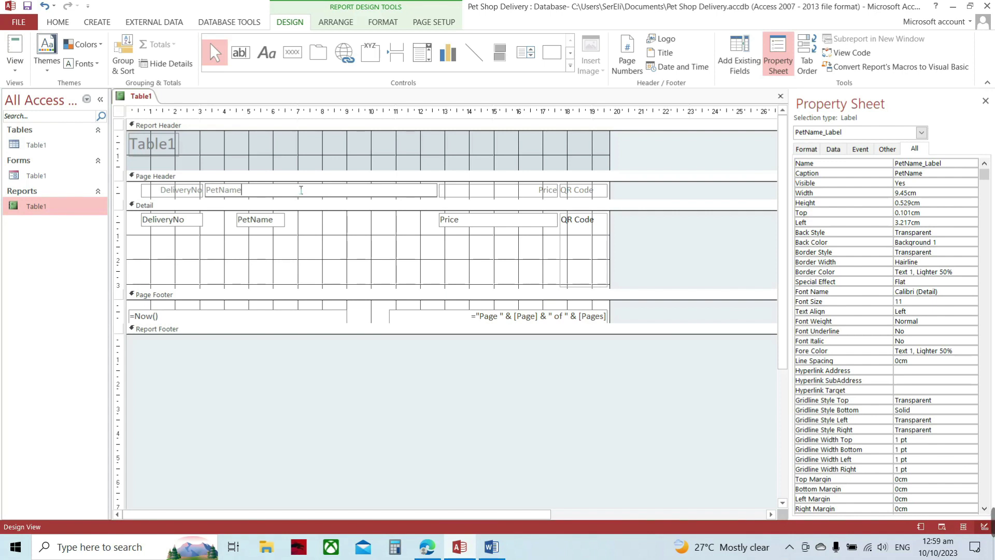
pyautogui.click(303, 190)
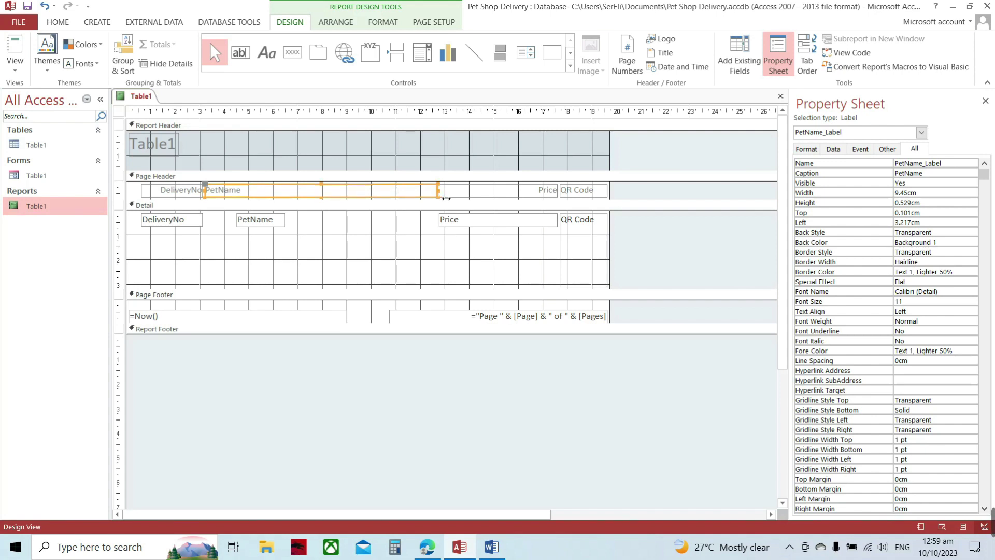
pyautogui.moveTo(446, 199); pyautogui.dragTo(278, 189)
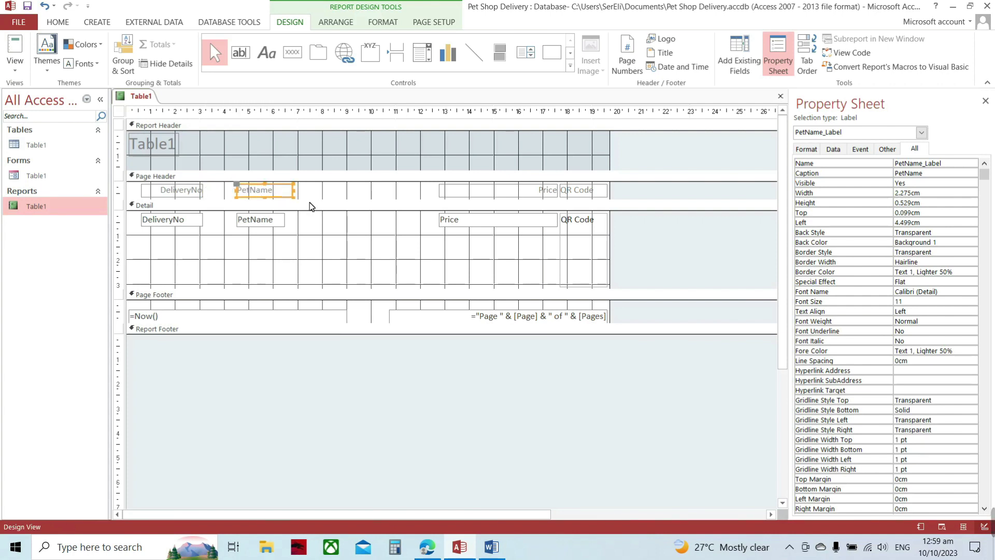
pyautogui.moveTo(301, 196); pyautogui.dragTo(294, 199)
# - Left-align the text of the Price header label and move the label to about 8 cm from the left
pyautogui.click(528, 192)
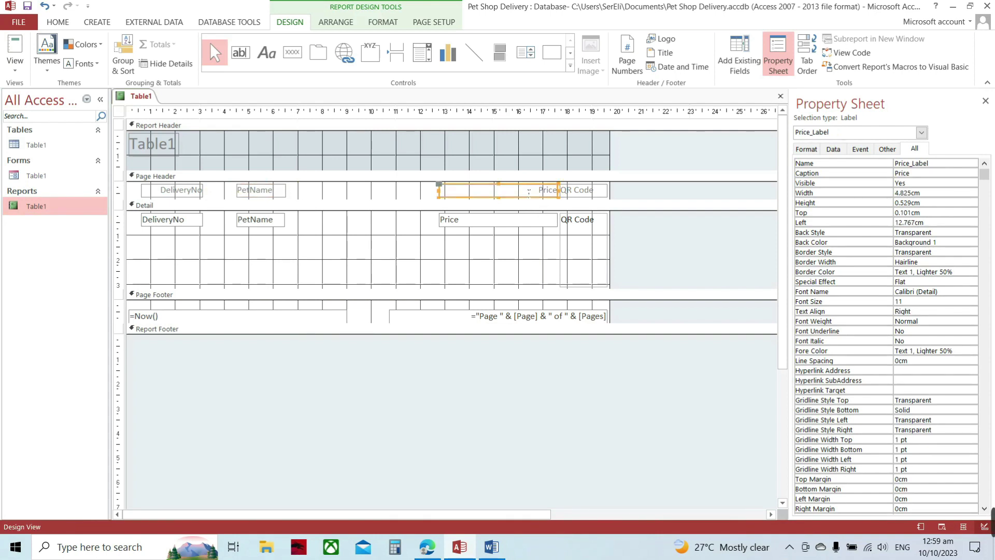
pyautogui.click(58, 22)
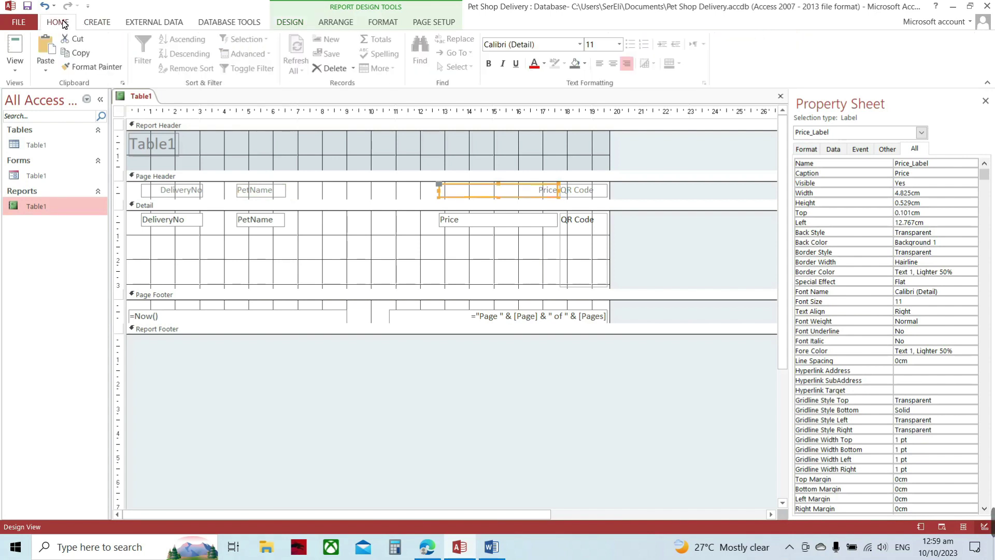
pyautogui.click(599, 63)
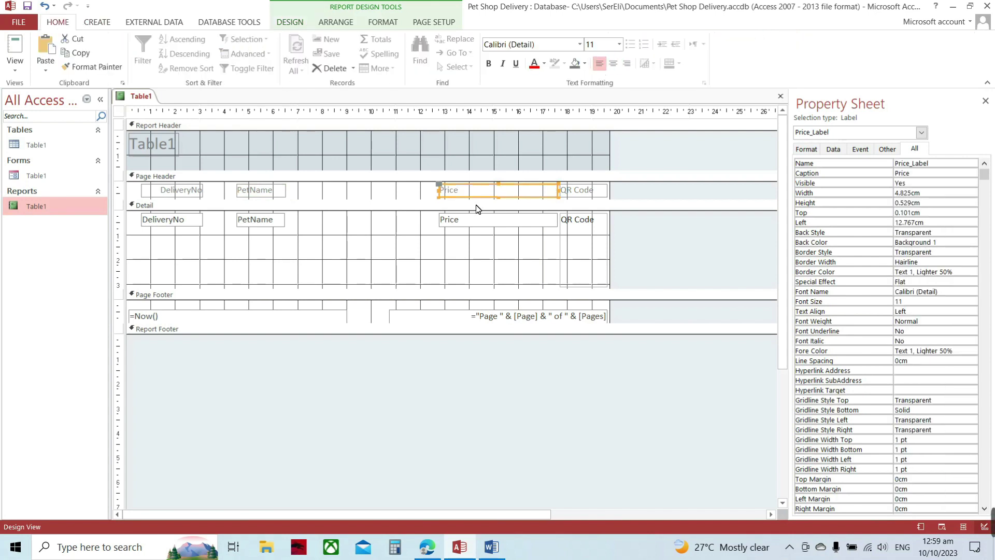
pyautogui.moveTo(483, 190); pyautogui.dragTo(368, 191)
# - Move the Price text box in Detail and its header label so both start about 9 cm from the left
pyautogui.click(521, 223)
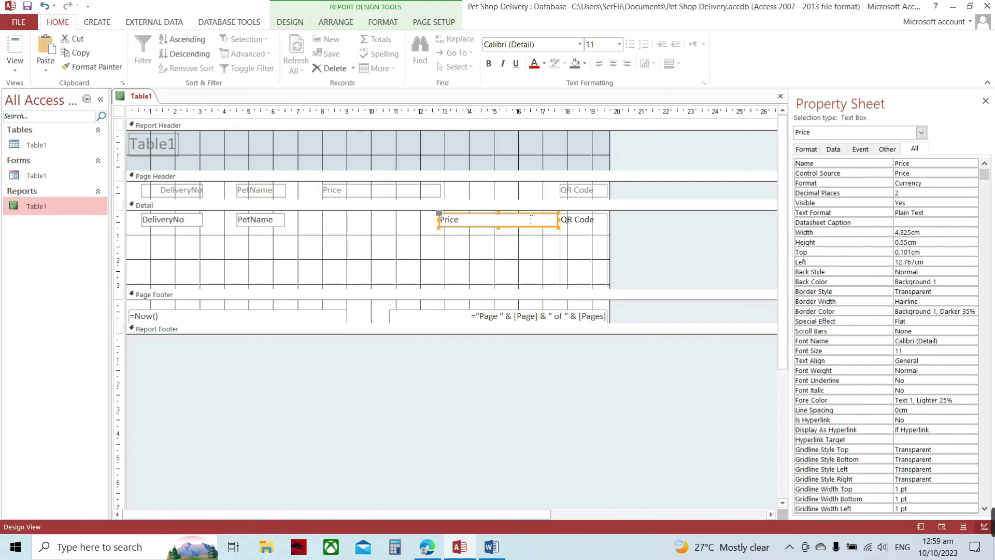
pyautogui.moveTo(531, 220); pyautogui.dragTo(436, 219)
pyautogui.moveTo(438, 216); pyautogui.dragTo(439, 215)
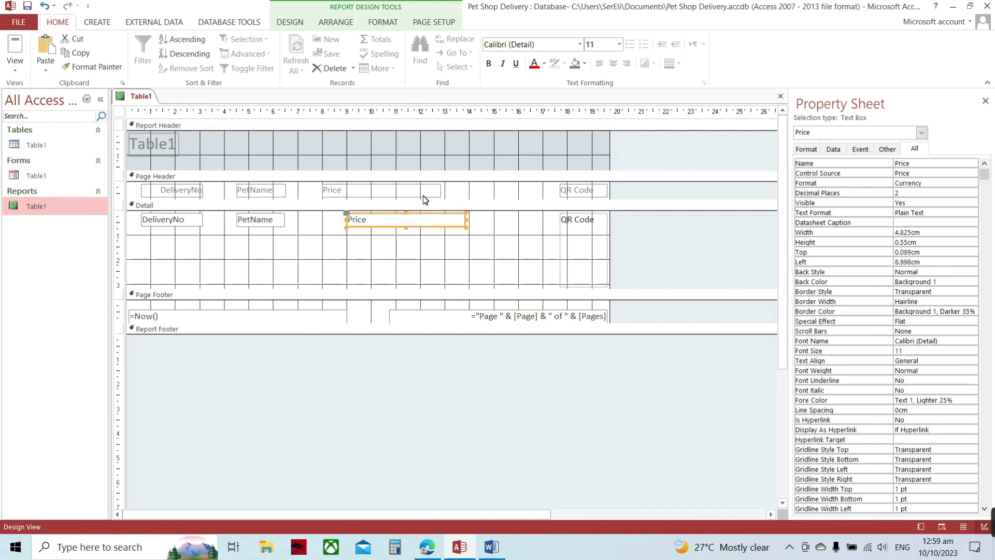
pyautogui.click(409, 191)
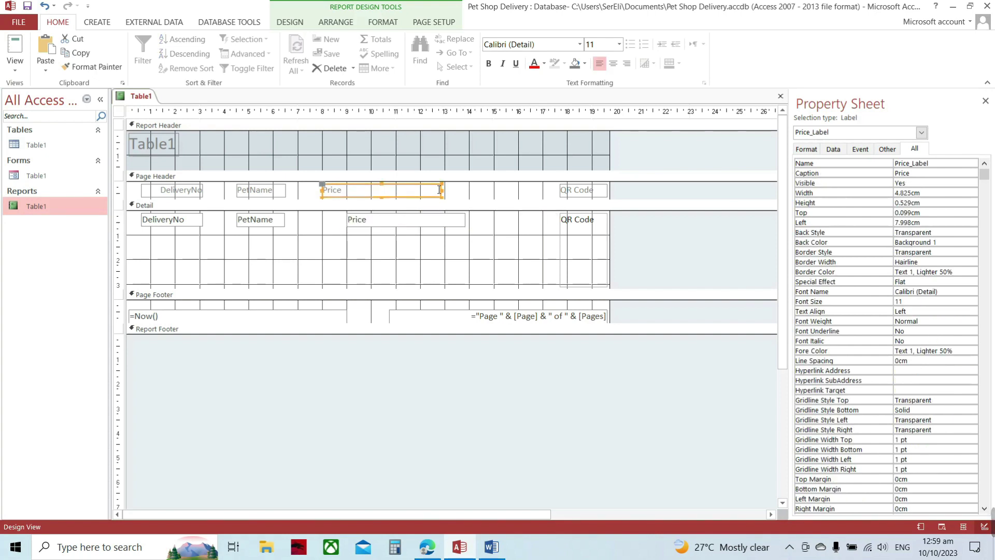
pyautogui.moveTo(439, 191); pyautogui.dragTo(466, 192)
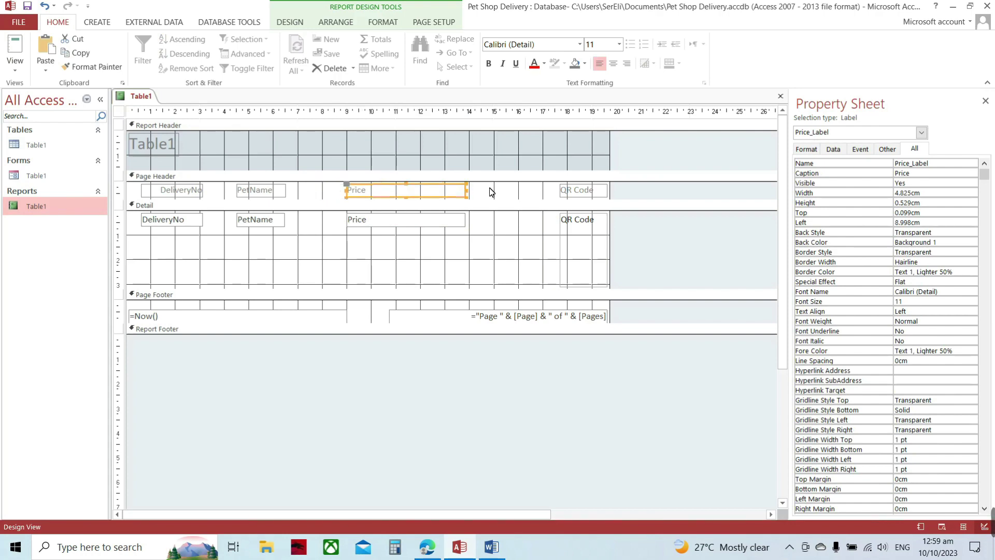
# - Narrow the Price text box and its header label to about 4 cm wide each
pyautogui.click(462, 226)
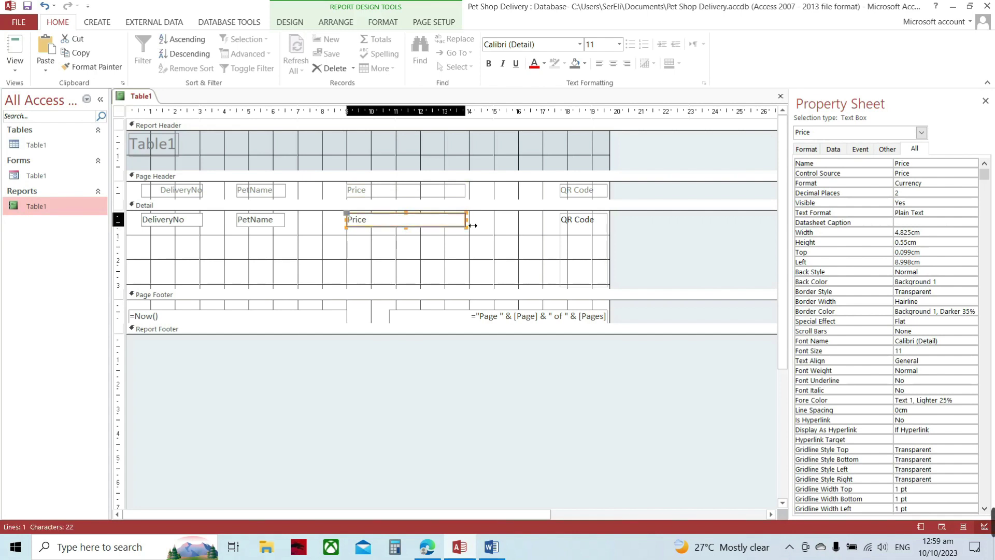
pyautogui.moveTo(453, 226); pyautogui.dragTo(453, 199)
pyautogui.click(464, 196)
# - Widen the PetName text box in Detail to about the 8 cm mark and move the QR Code label and attachment to about 15 cm from the left
pyautogui.click(285, 222)
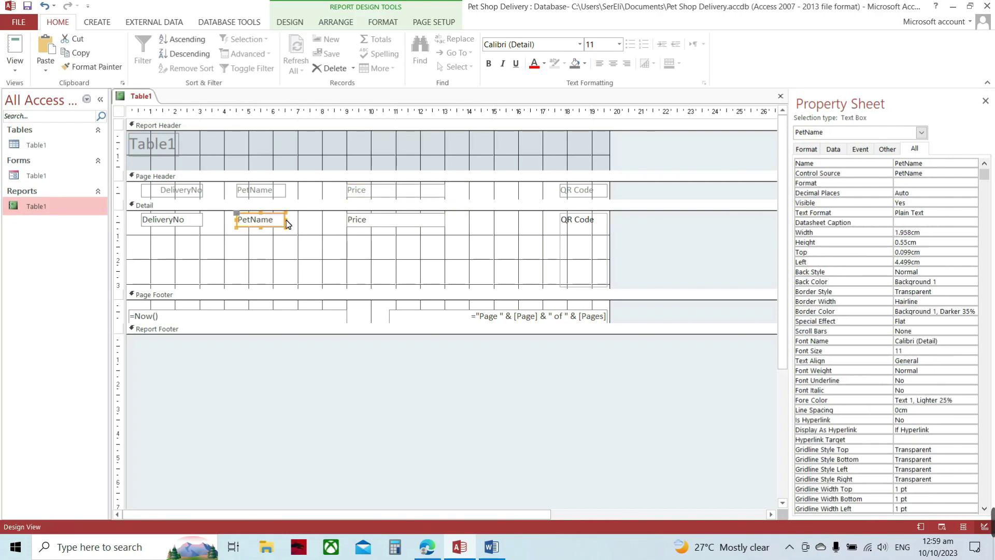
pyautogui.moveTo(293, 226); pyautogui.dragTo(324, 227)
pyautogui.moveTo(585, 198); pyautogui.dragTo(524, 196)
pyautogui.moveTo(586, 231); pyautogui.dragTo(523, 238)
# - Make the Detail section taller and enlarge the QR Code attachment to about 4.6 cm wide and 3.9 cm high
pyautogui.moveTo(584, 292); pyautogui.dragTo(581, 325)
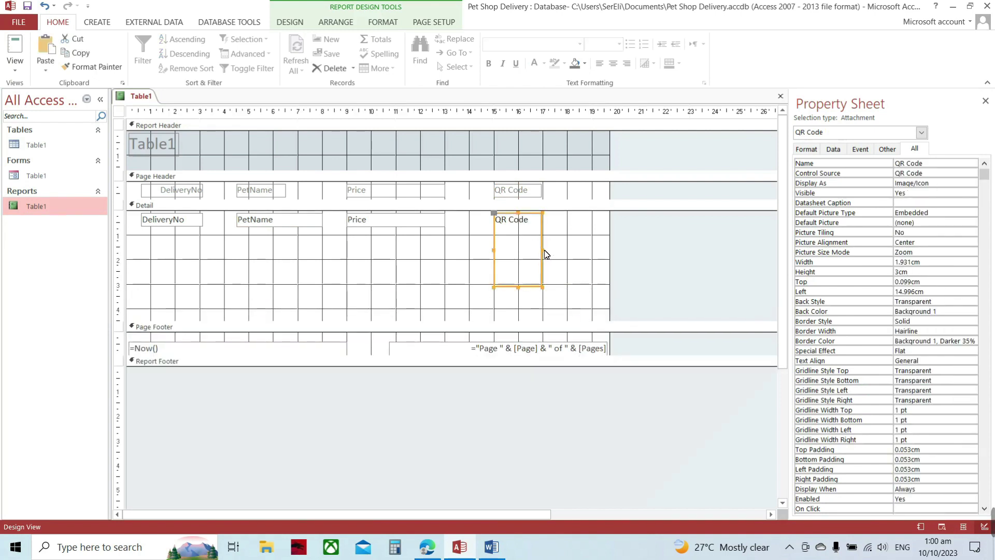
pyautogui.moveTo(544, 254); pyautogui.dragTo(603, 263)
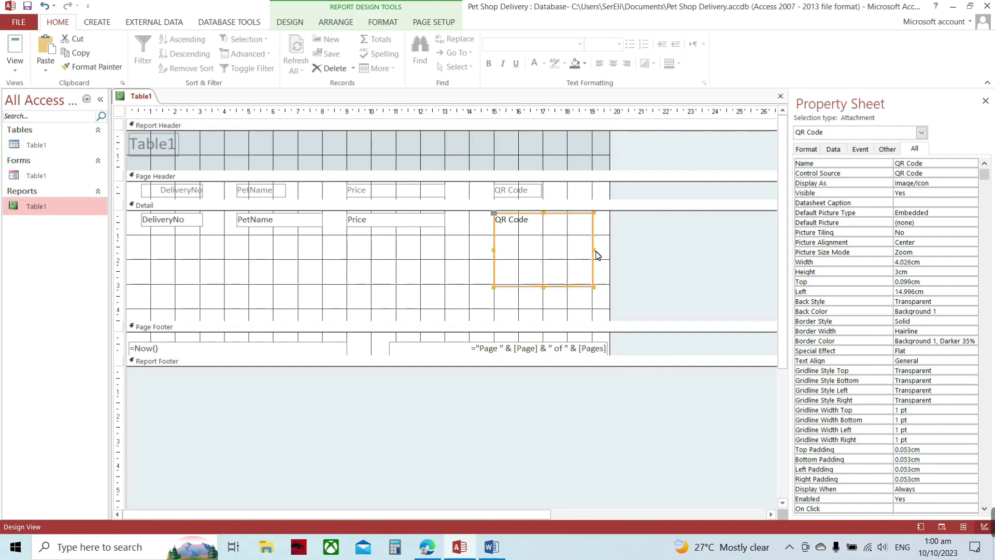
pyautogui.moveTo(601, 256); pyautogui.dragTo(610, 255)
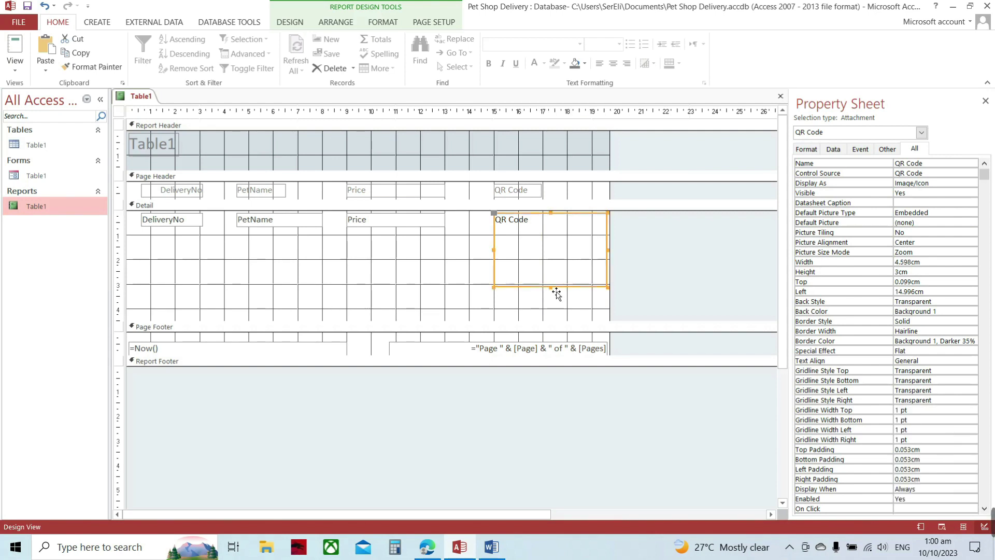
pyautogui.moveTo(556, 294); pyautogui.dragTo(555, 310)
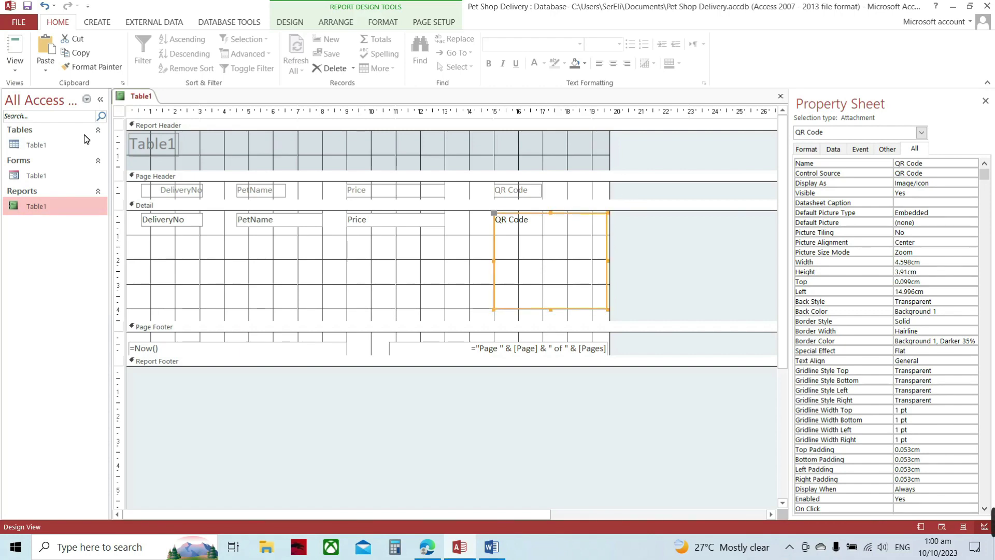
# - Change the title label in the Report Header to "PET SHOP"
pyautogui.click(156, 146)
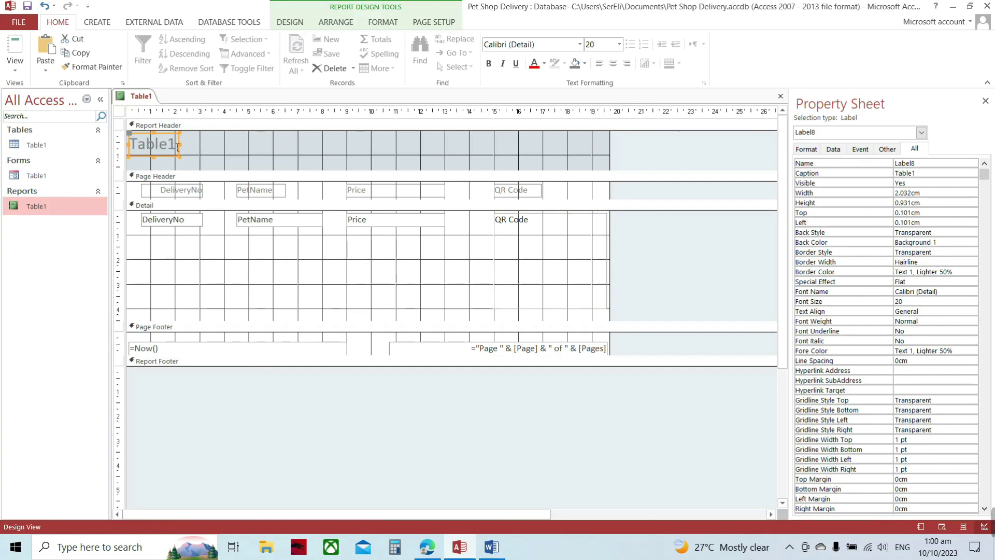
pyautogui.doubleClick(178, 146)
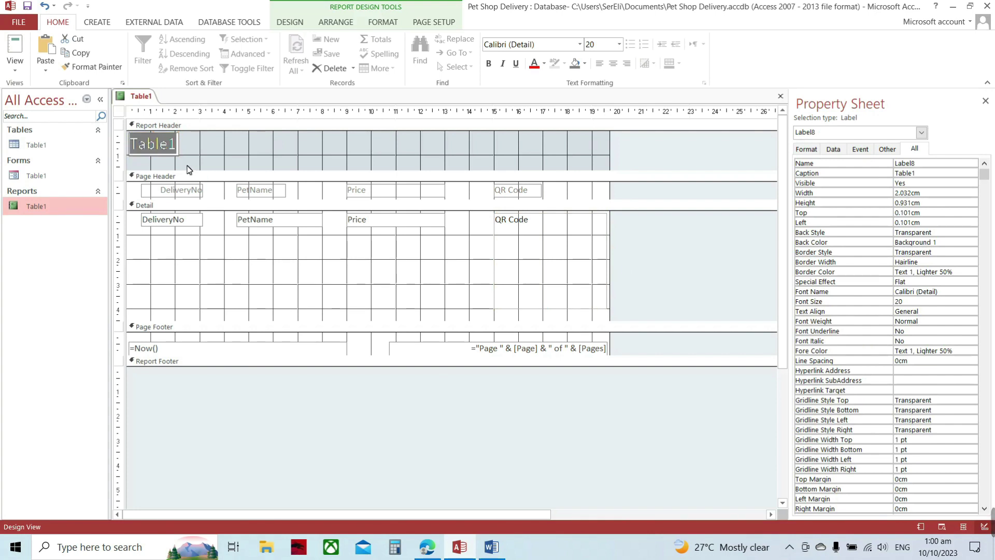
pyautogui.write('PET SHO')
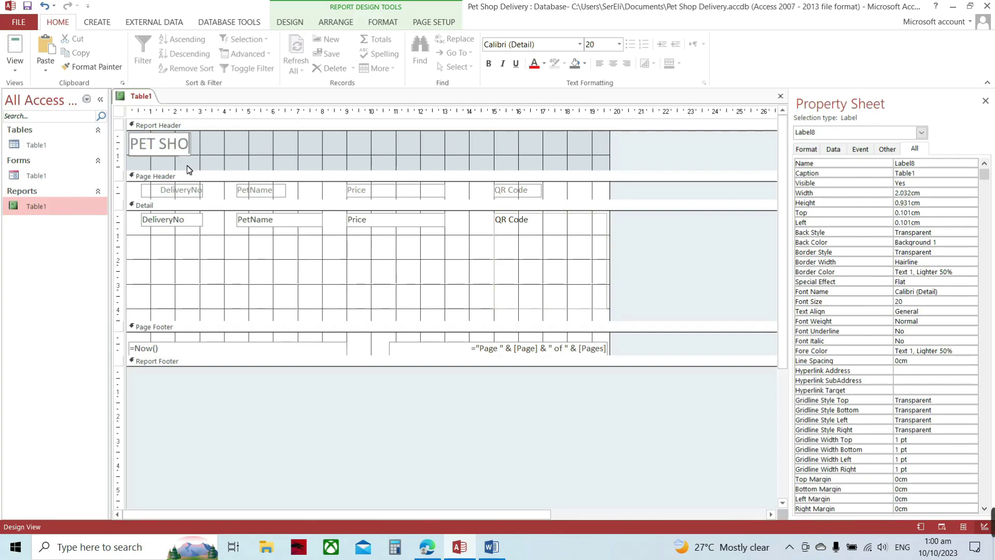
pyautogui.write('P')
pyautogui.click(217, 150)
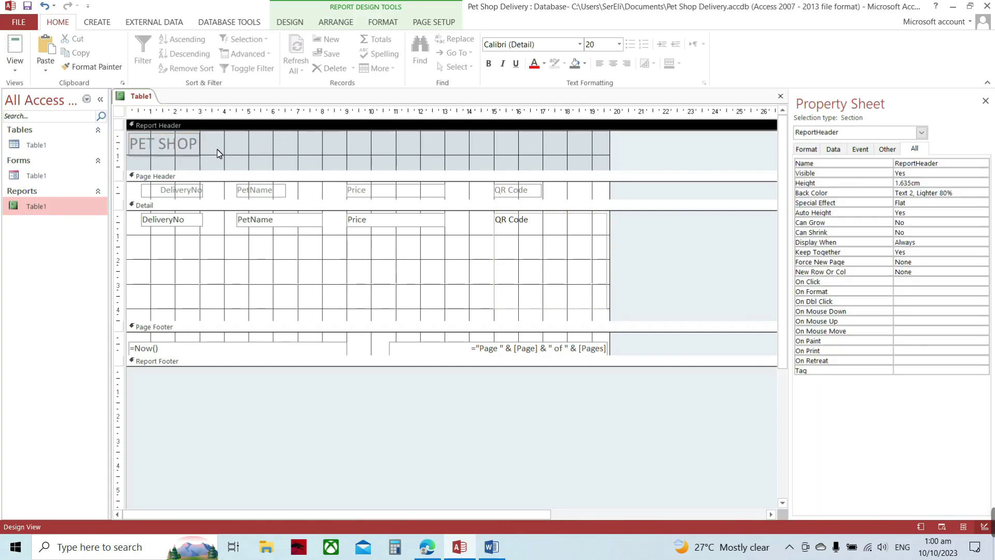
# - Move the title label in the Report Header toward the middle, about 6.8 cm from the left
pyautogui.click(186, 156)
pyautogui.moveTo(187, 158); pyautogui.dragTo(347, 165)
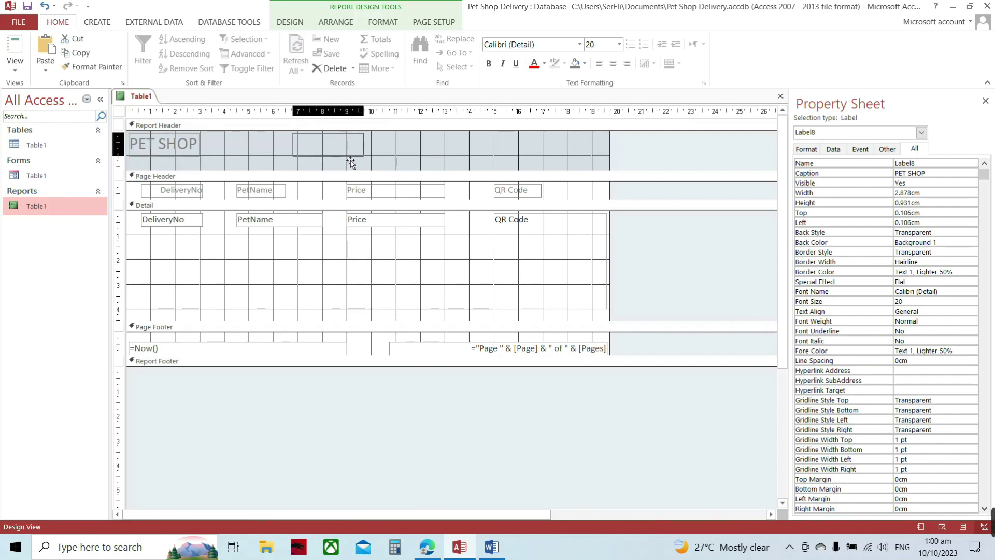
pyautogui.click(390, 149)
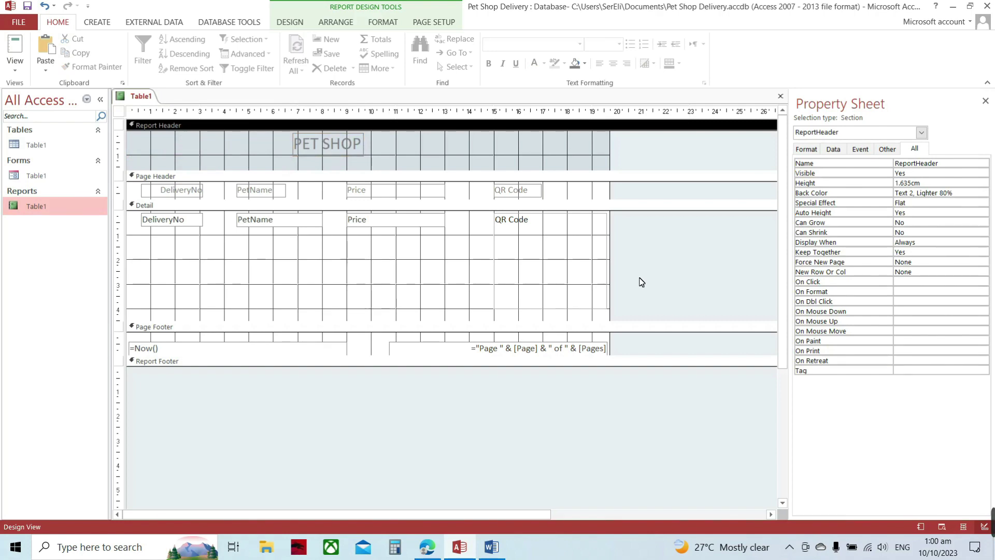
# - Widen the DeliveryNo text box in Detail to about 2.9 cm and select its header label to view its properties
pyautogui.click(183, 225)
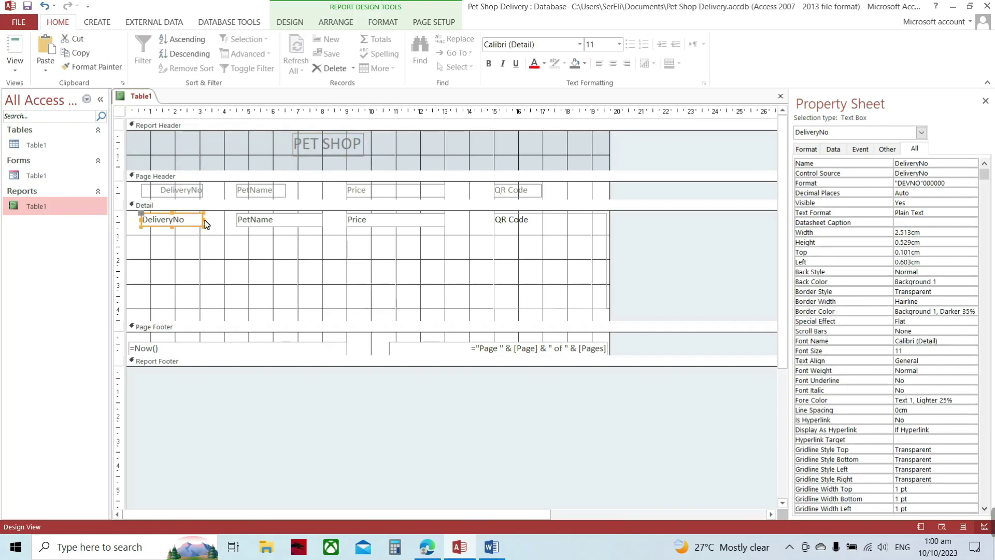
pyautogui.moveTo(212, 227); pyautogui.dragTo(221, 226)
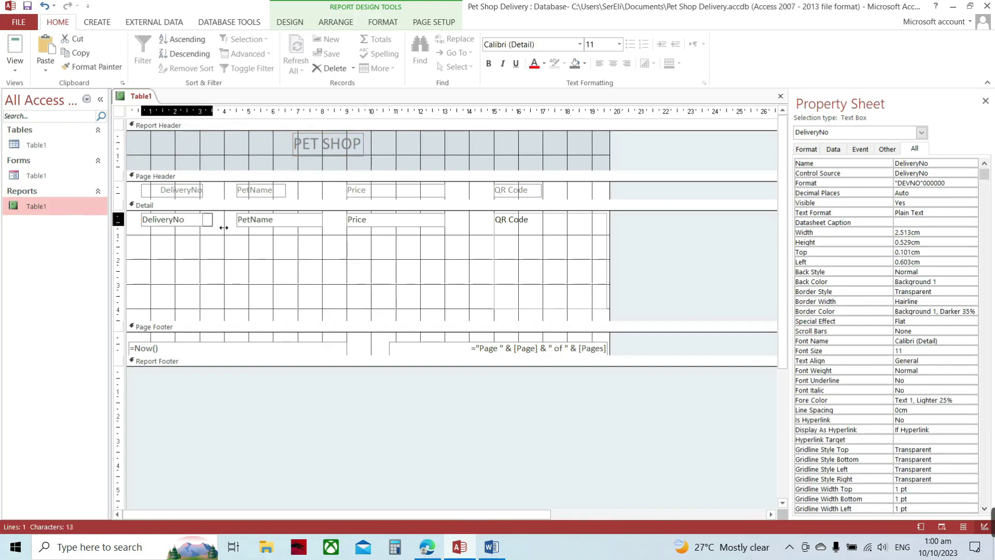
pyautogui.click(187, 196)
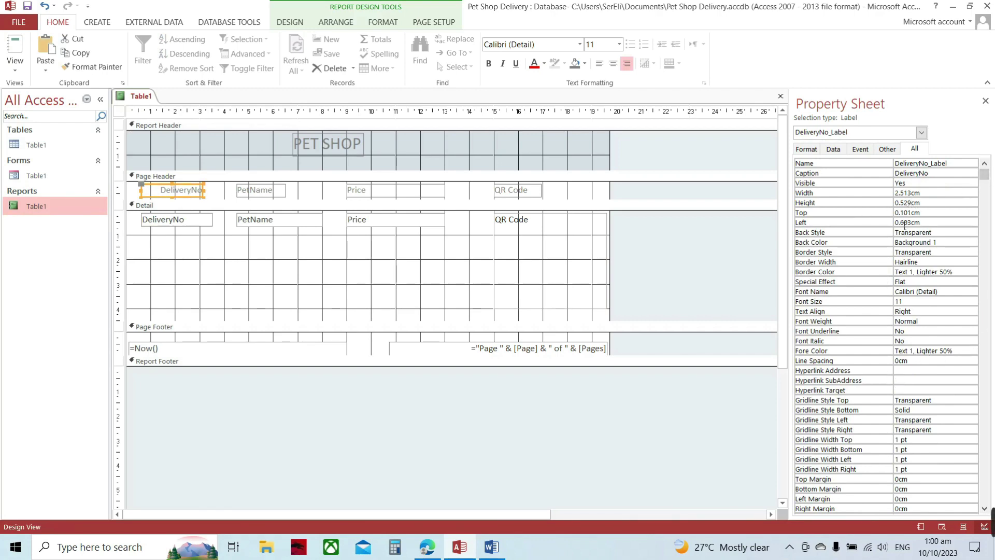
pyautogui.scroll(-2, 904, 327)
pyautogui.scroll(2, 904, 326)
# - Check the column alignment of the Table1 report in Report View against its Design View layout
pyautogui.doubleClick(41, 211)
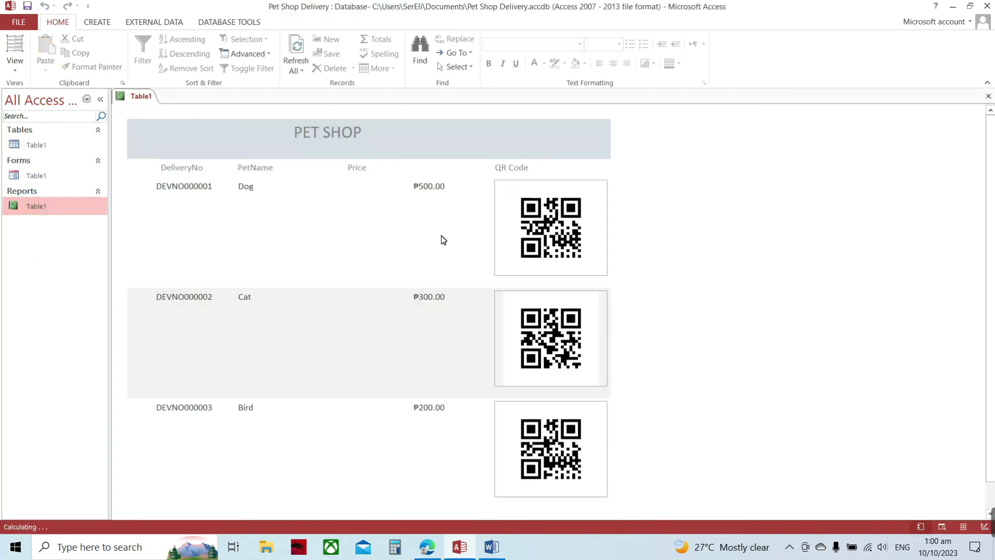
pyautogui.rightClick(44, 210)
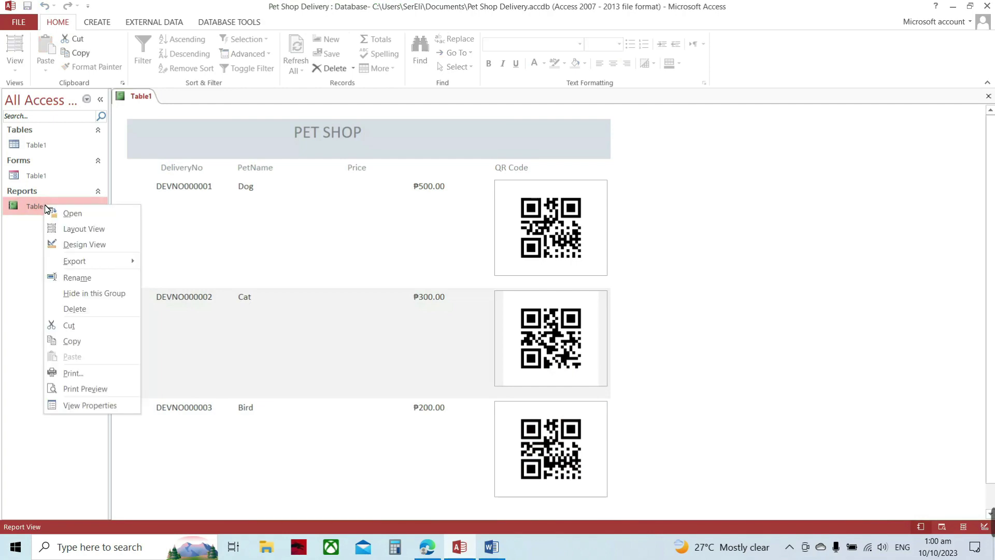
pyautogui.click(68, 244)
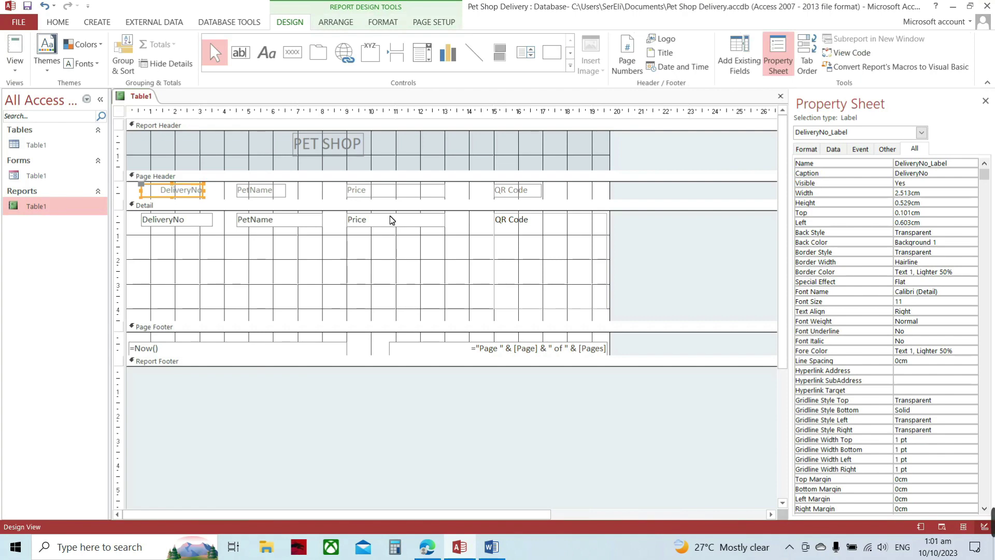
pyautogui.doubleClick(43, 205)
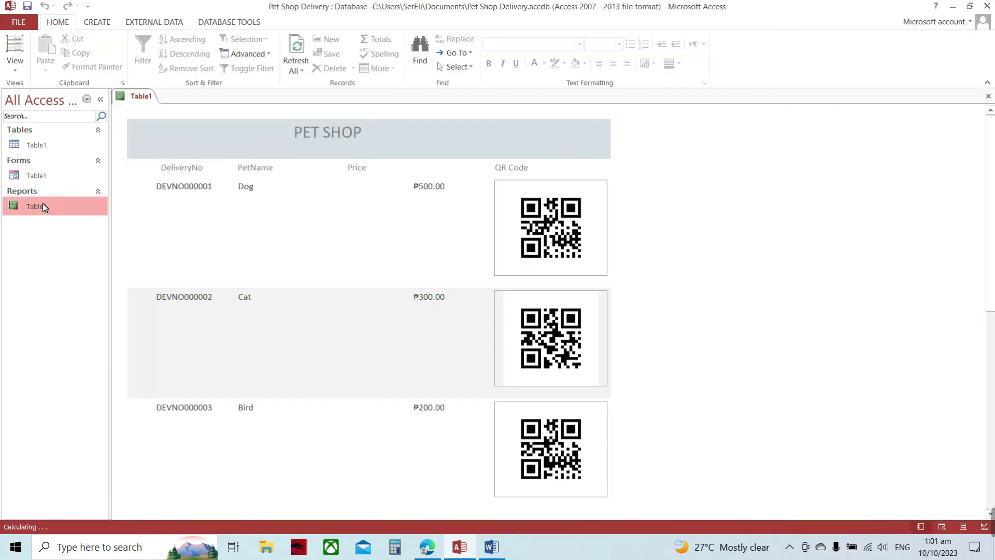
pyautogui.click(39, 212)
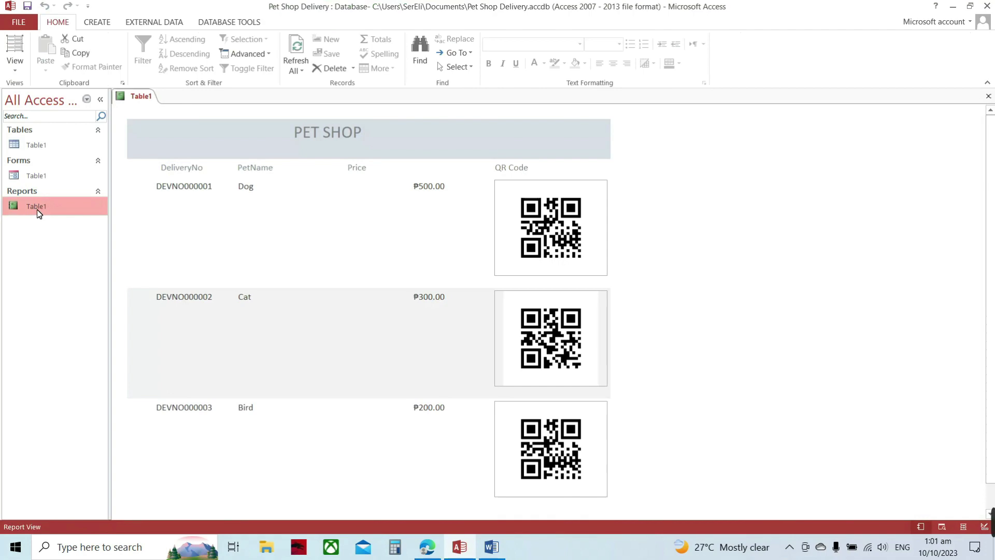
# - Narrow the Price text box in Detail to about 1.4 cm and check the result in Report View
pyautogui.rightClick(39, 212)
pyautogui.click(81, 249)
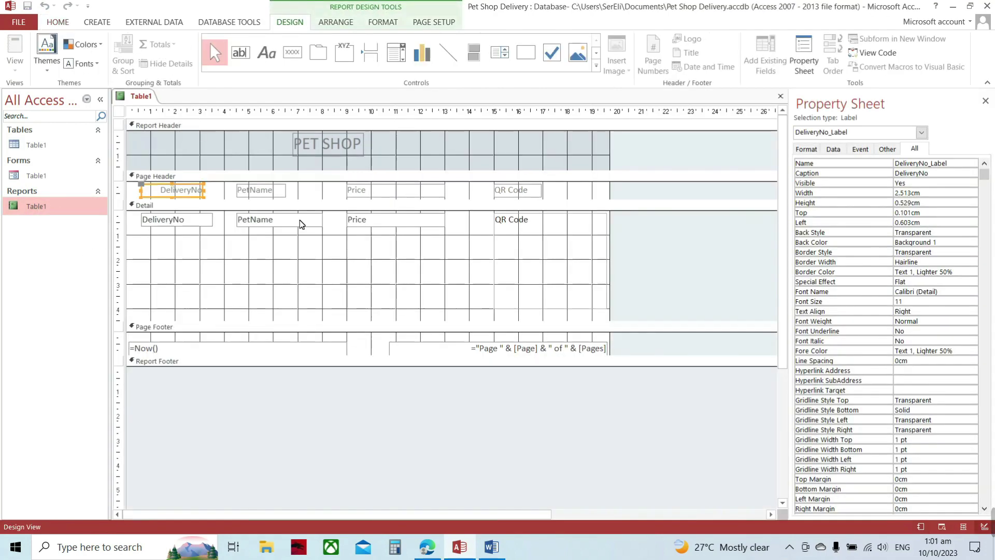
pyautogui.click(430, 222)
pyautogui.moveTo(452, 225); pyautogui.dragTo(383, 225)
pyautogui.doubleClick(13, 207)
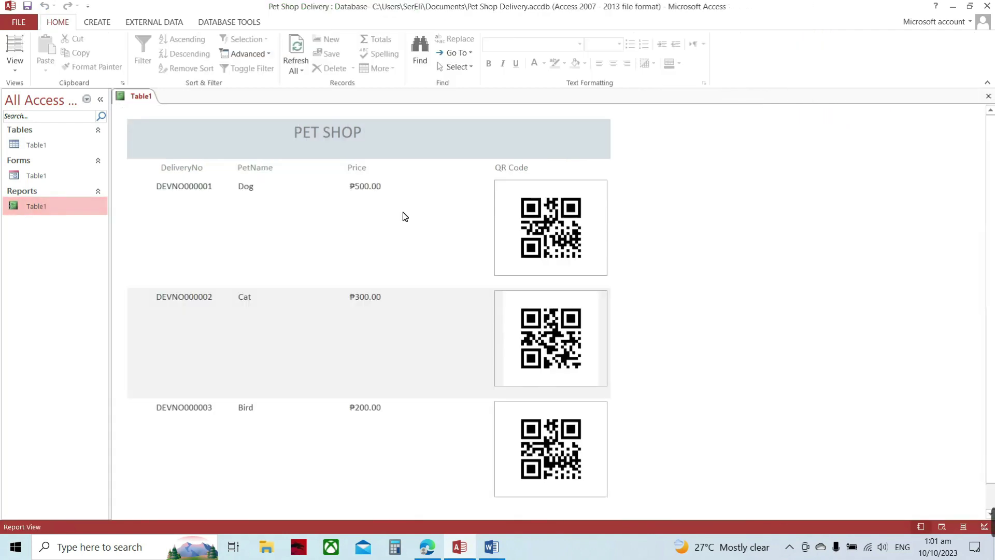
pyautogui.scroll(-2, 522, 221)
pyautogui.scroll(2, 522, 220)
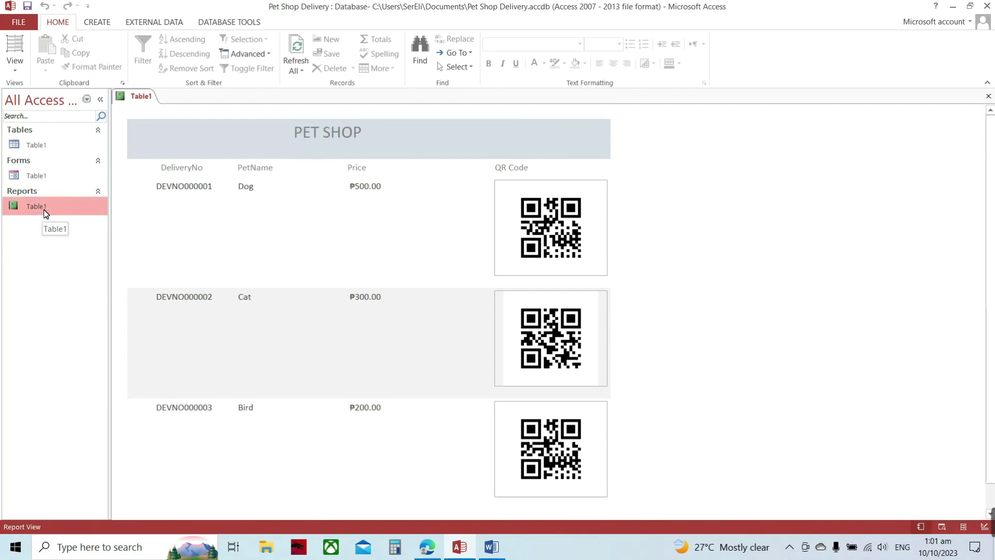
# - Add a new record in the Table1 form with PetName "Elephant" and Price 1000
pyautogui.doubleClick(45, 174)
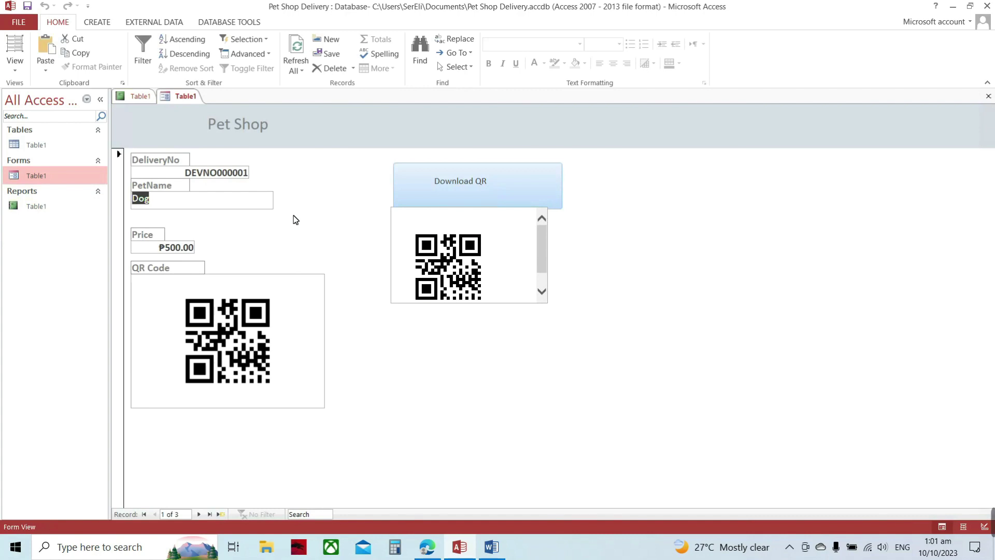
pyautogui.click(209, 515)
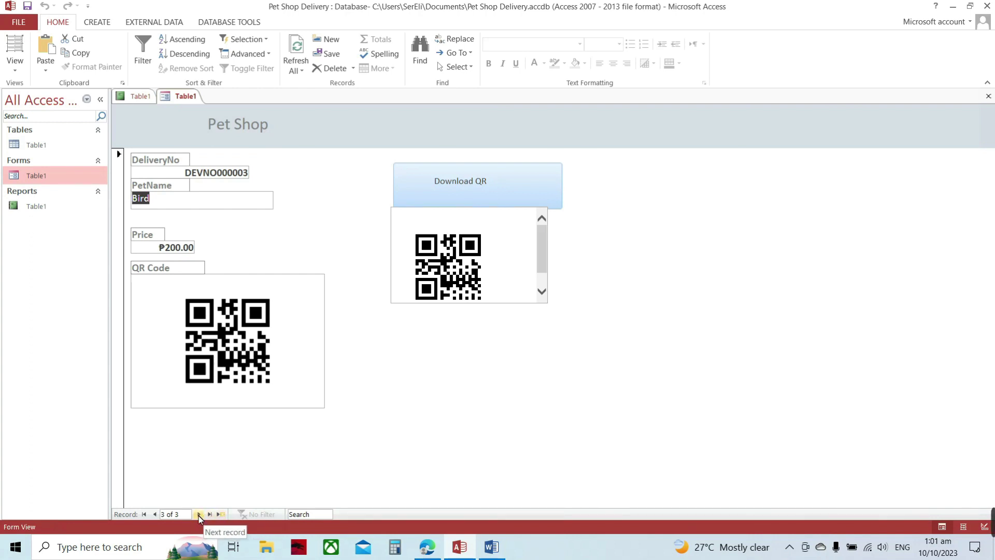
pyautogui.click(199, 514)
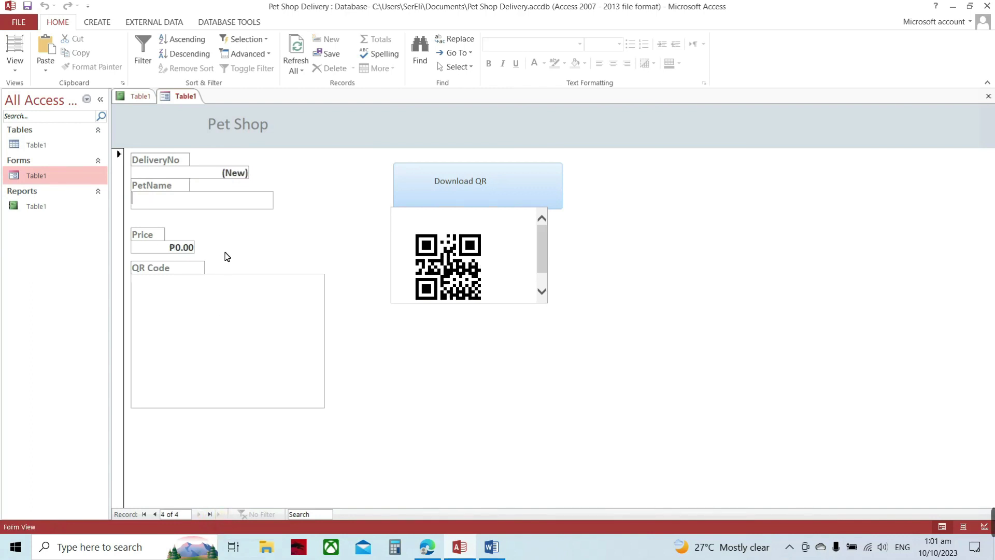
pyautogui.write('Elephant')
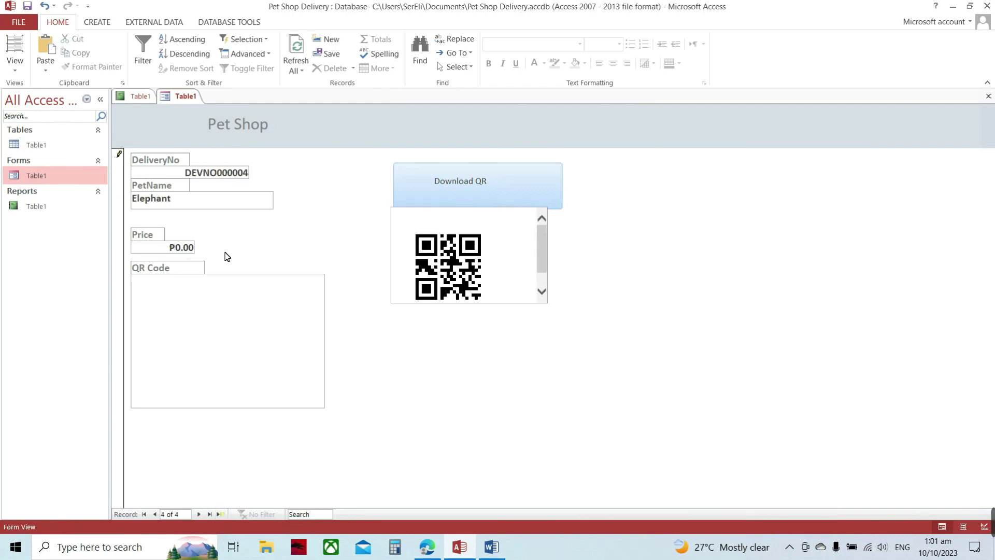
pyautogui.press('Tab')
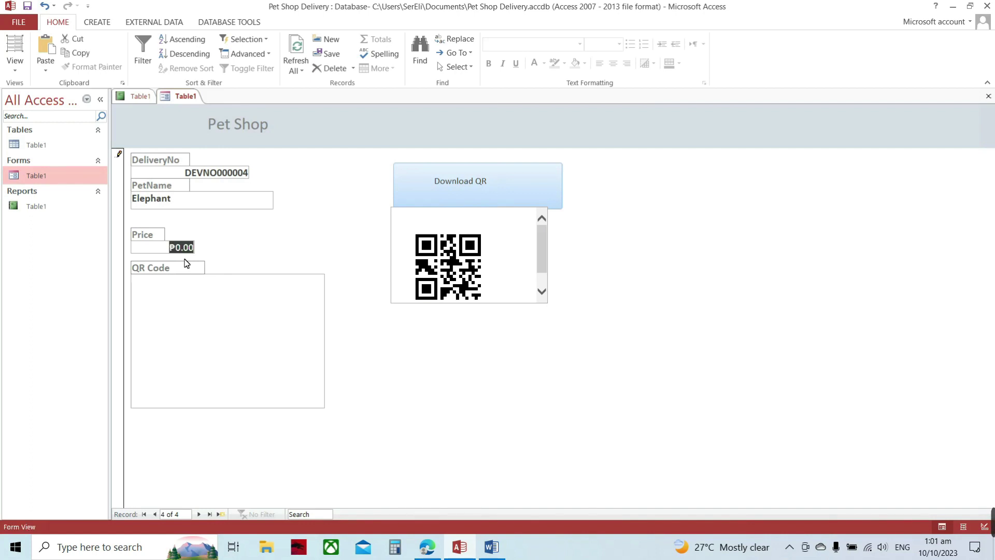
pyautogui.write('1000')
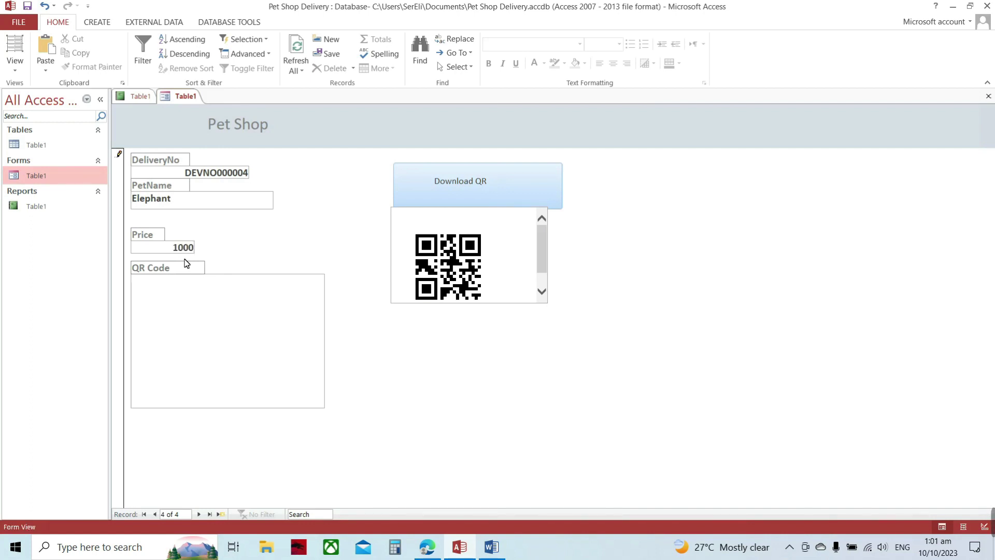
pyautogui.press('Tab')
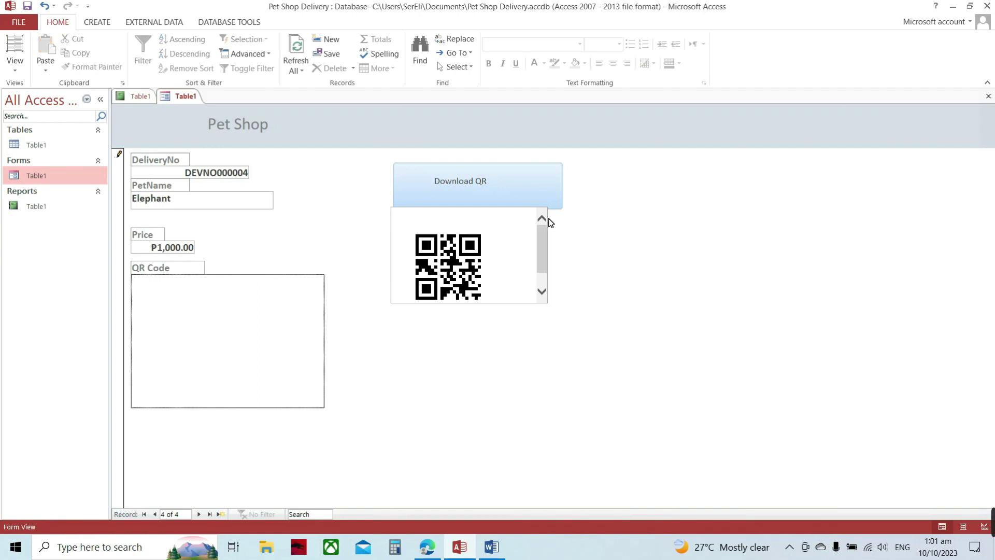
pyautogui.click(505, 185)
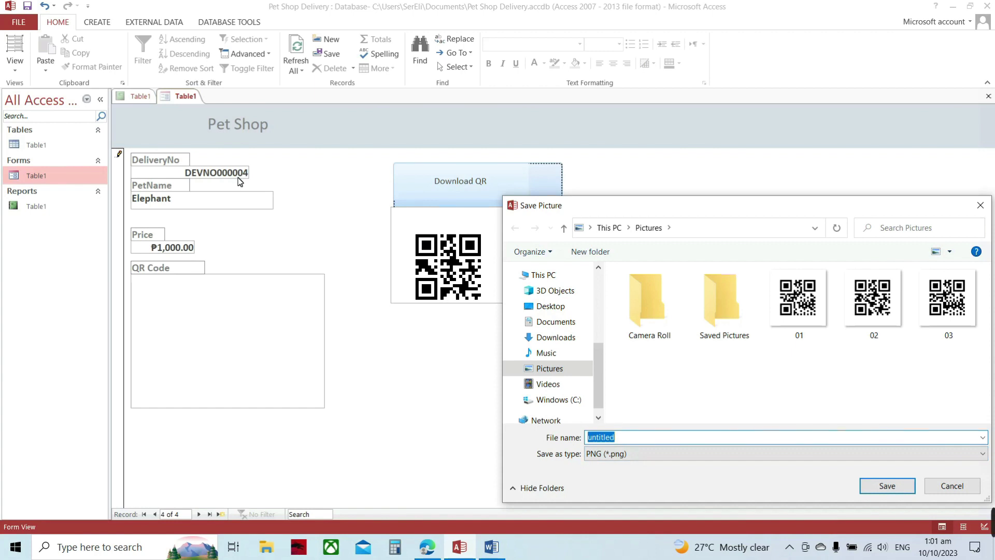
pyautogui.click(961, 488)
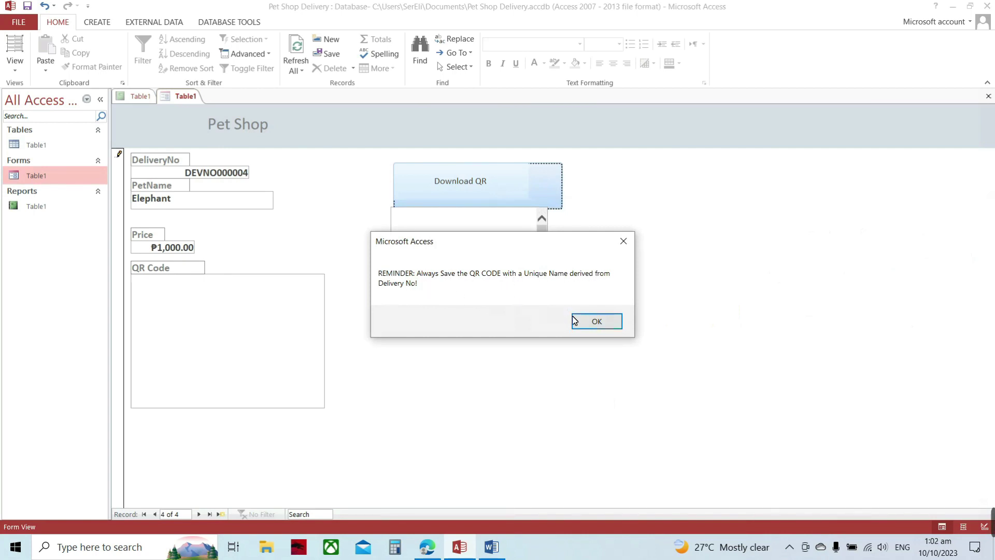
pyautogui.click(613, 322)
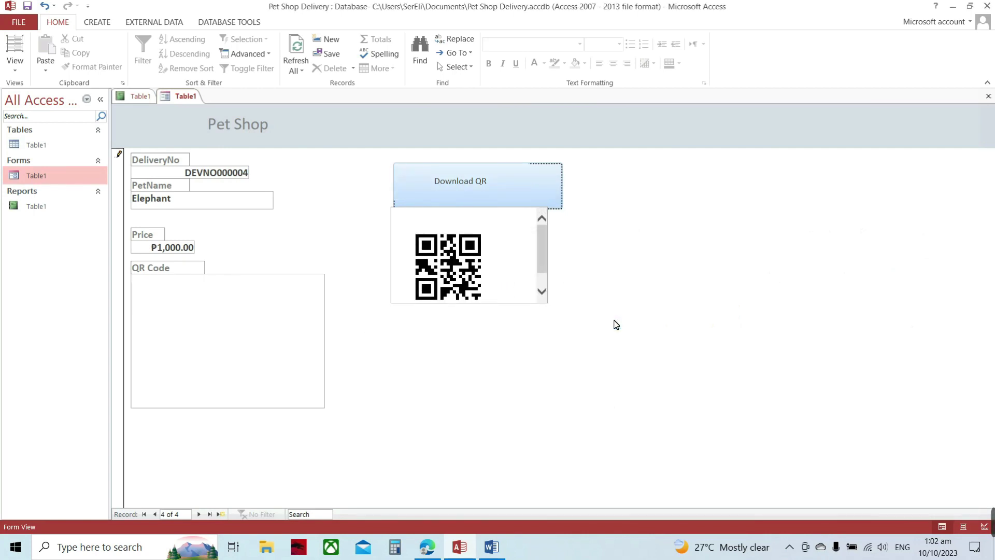
# - Download the new record's QR code as a PNG named 04 in the Pictures folder
pyautogui.click(490, 185)
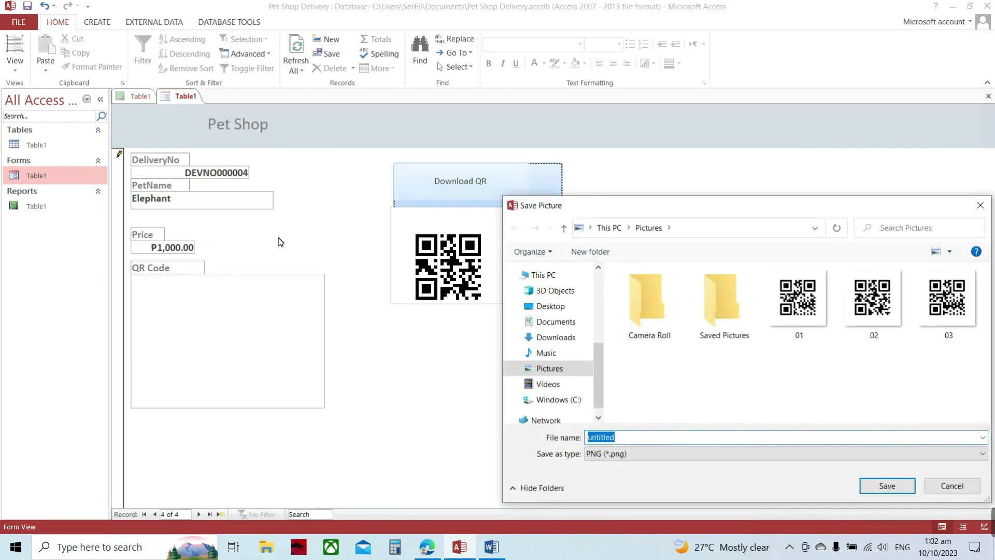
pyautogui.write('0')
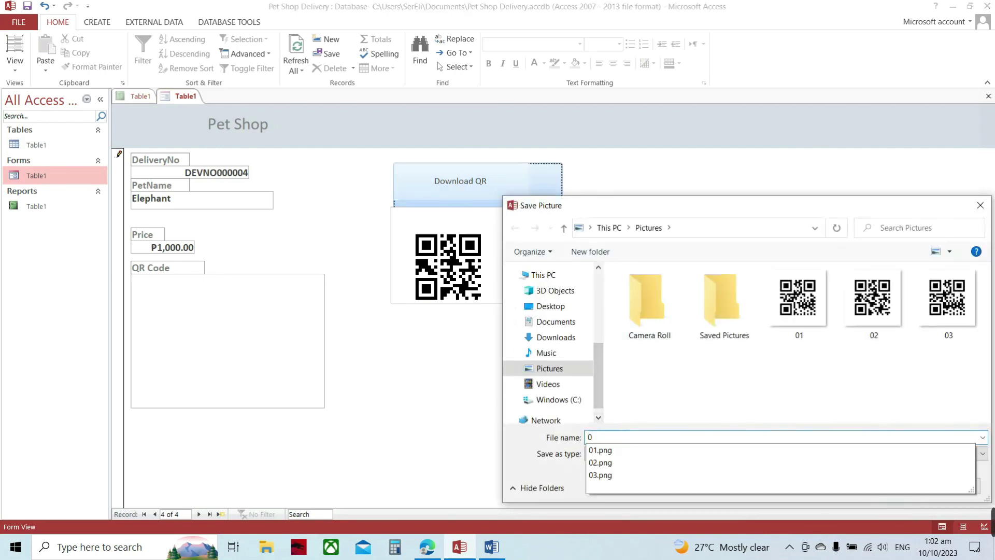
pyautogui.write('4')
pyautogui.click(865, 483)
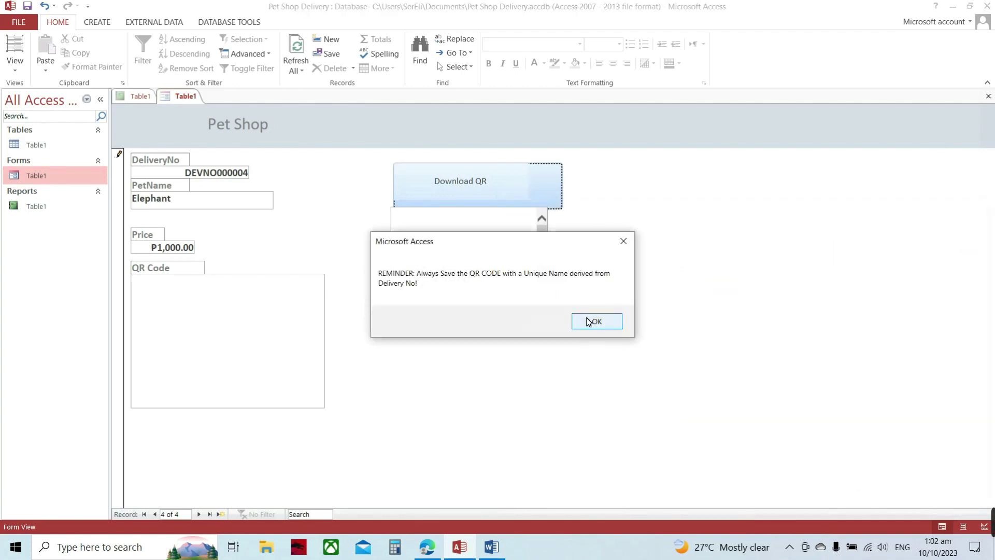
# - Dismiss the reminder and attach 04.png from the Pictures folder to the Elephant record's QR Code field
pyautogui.click(588, 322)
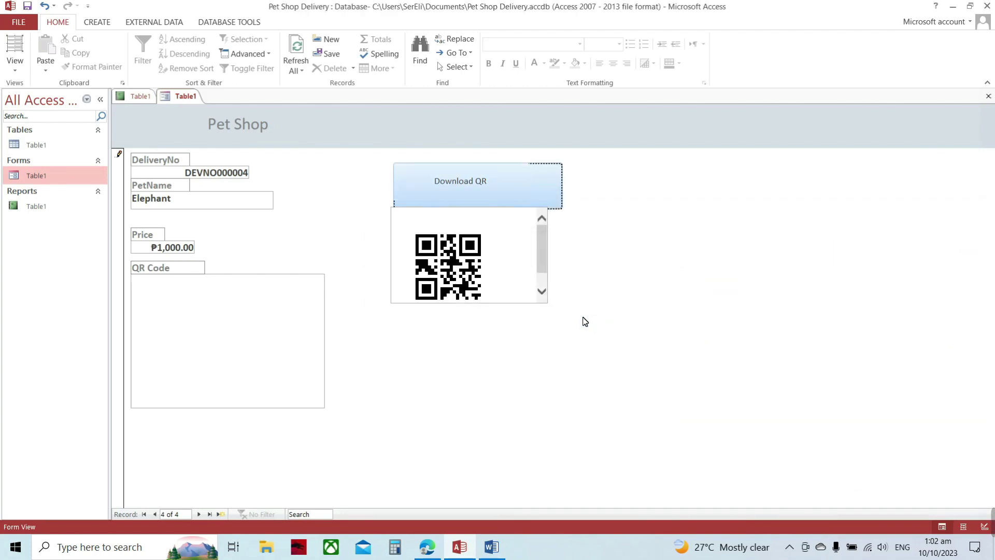
pyautogui.doubleClick(158, 283)
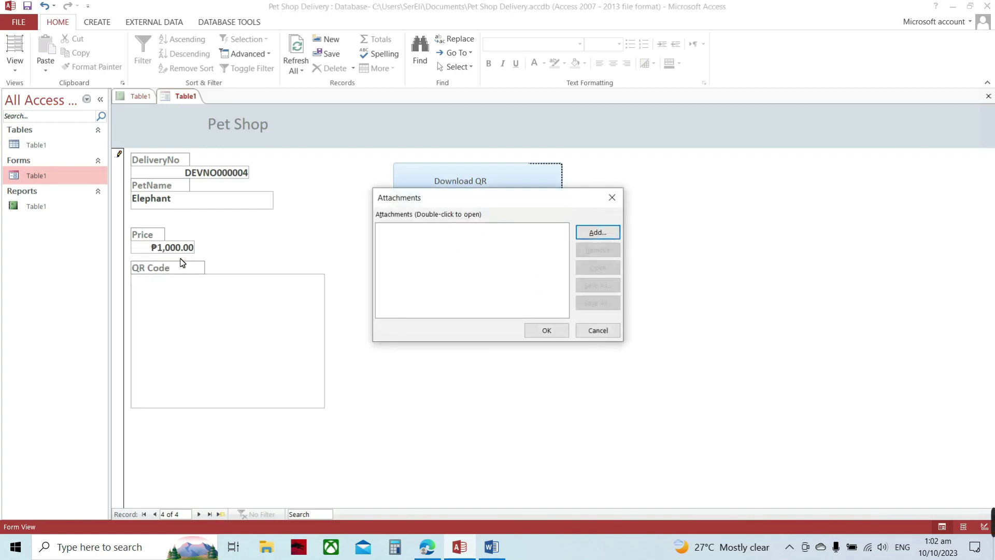
pyautogui.click(609, 233)
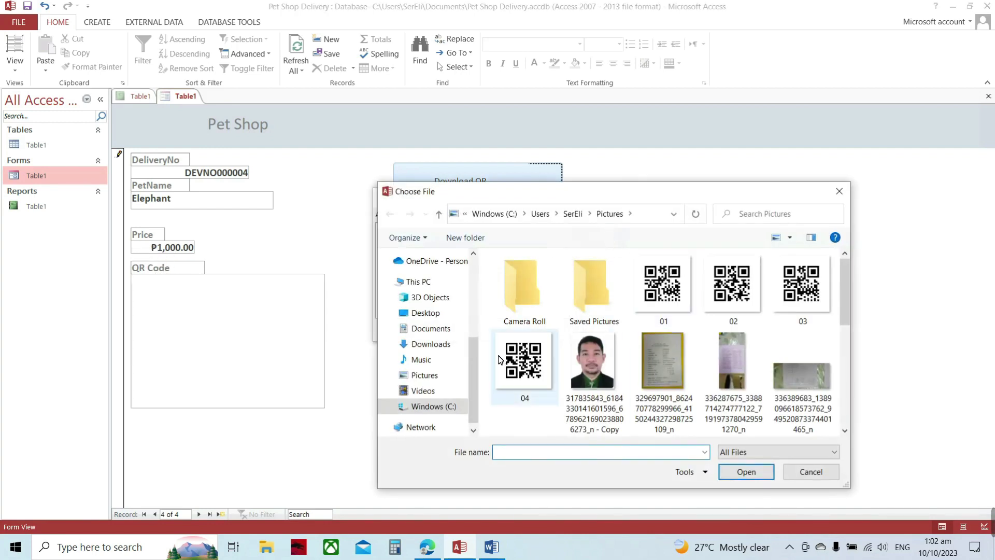
pyautogui.click(500, 359)
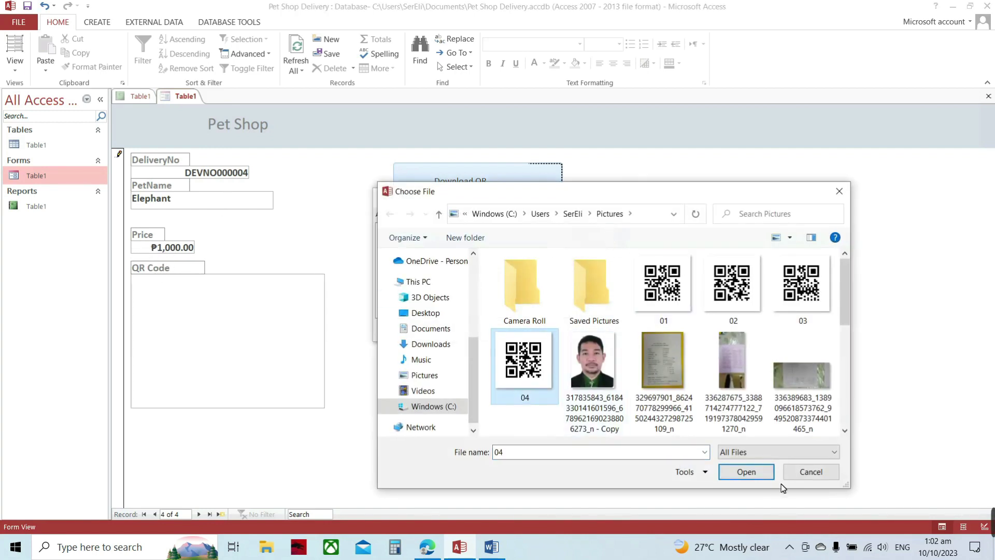
pyautogui.click(744, 471)
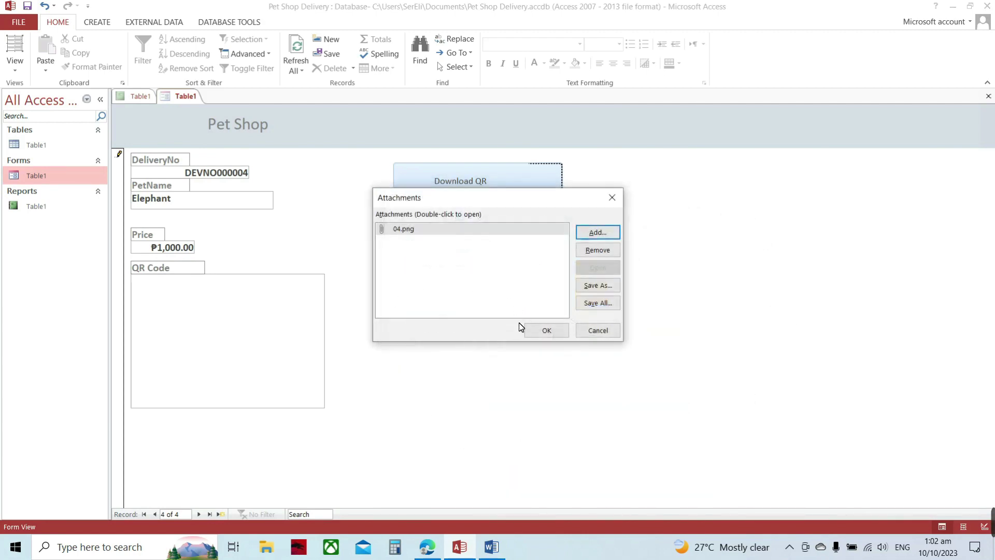
pyautogui.click(548, 331)
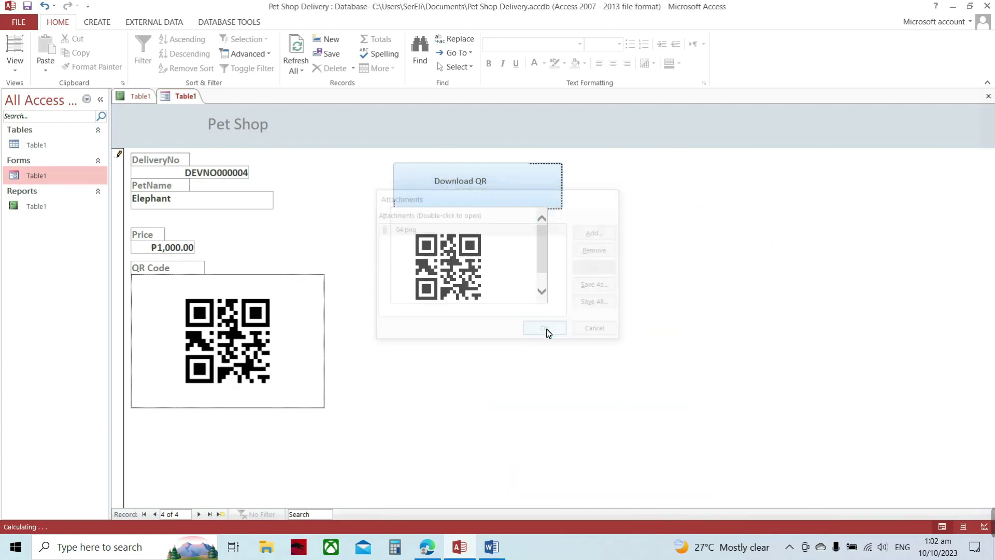
# - Add a new record in the Table1 form with PetName "Snake" and Price 900
pyautogui.click(198, 513)
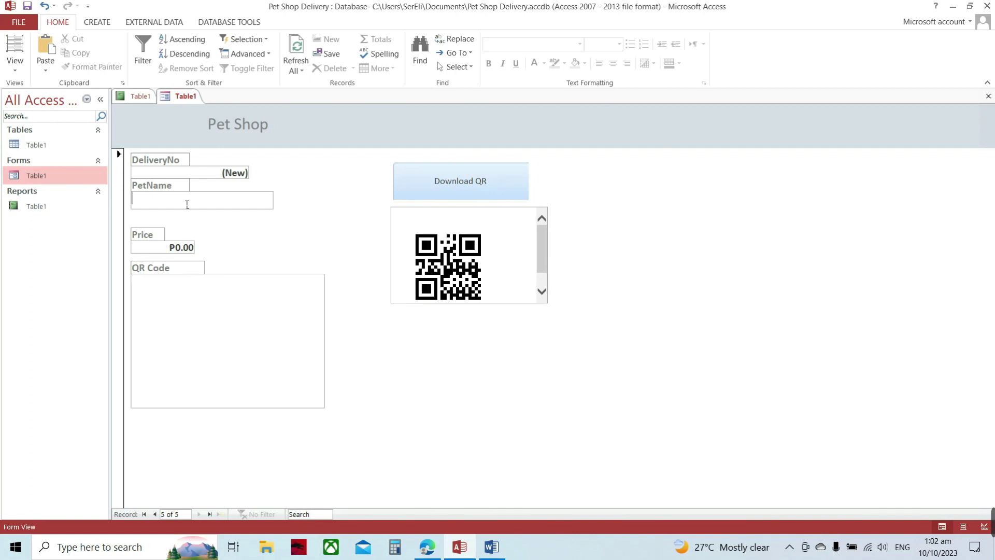
pyautogui.write('Snake')
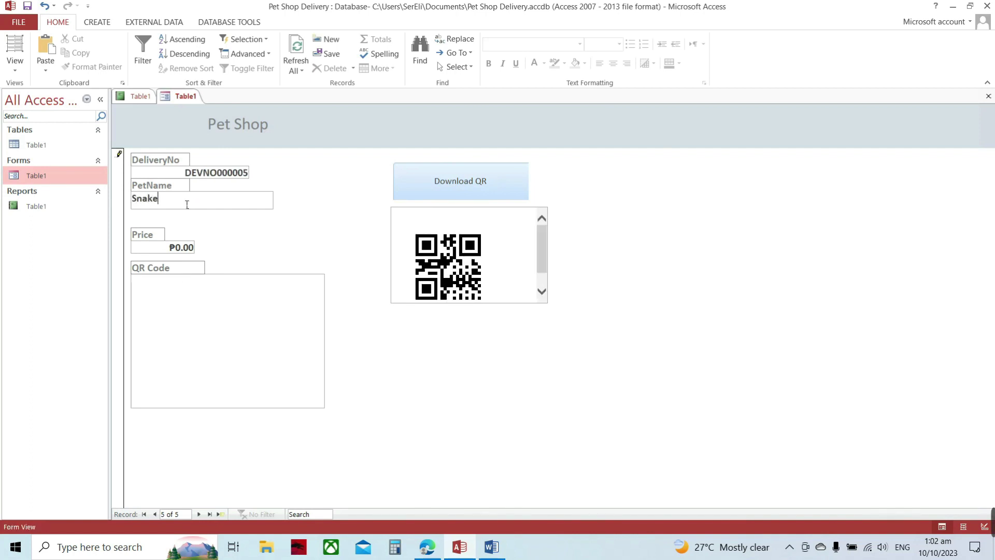
pyautogui.press('Tab')
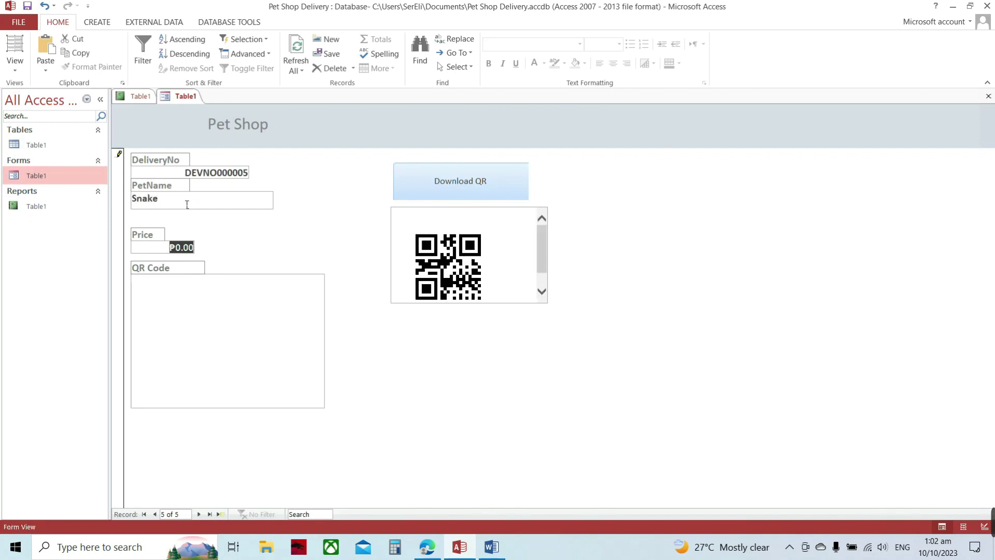
pyautogui.write('9')
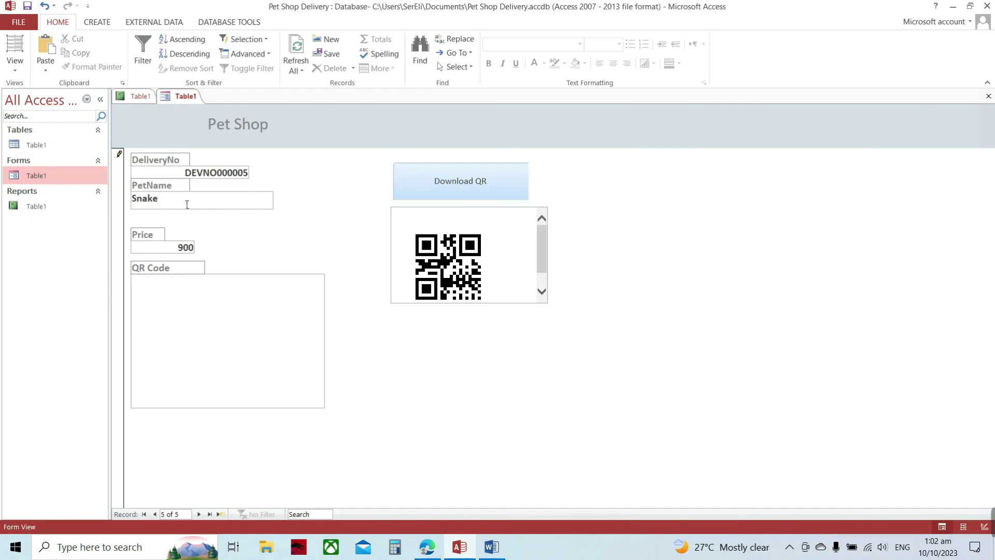
pyautogui.write('00')
pyautogui.press('Tab')
# - Download the Snake record's QR code as a PNG named 05 in the Pictures folder and dismiss the reminder
pyautogui.click(486, 182)
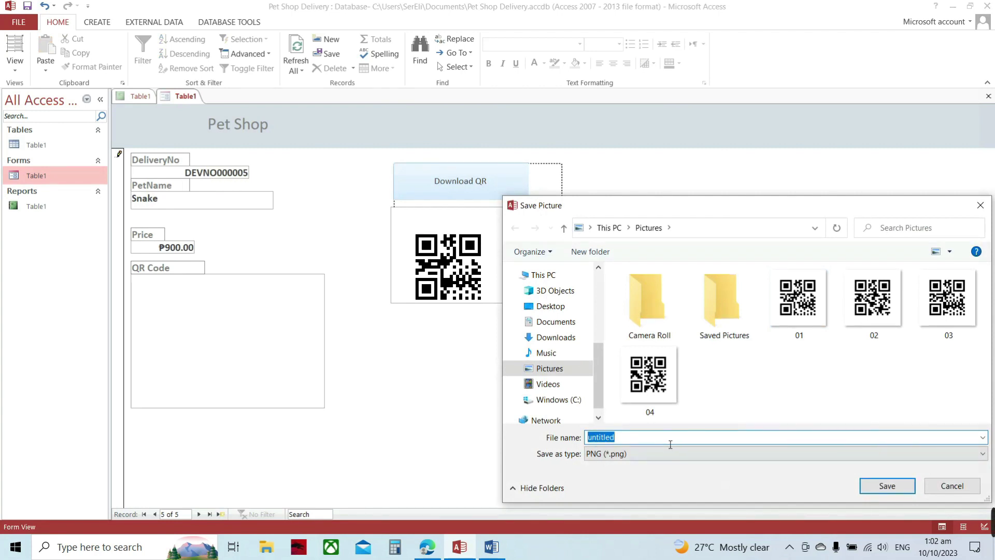
pyautogui.write('0')
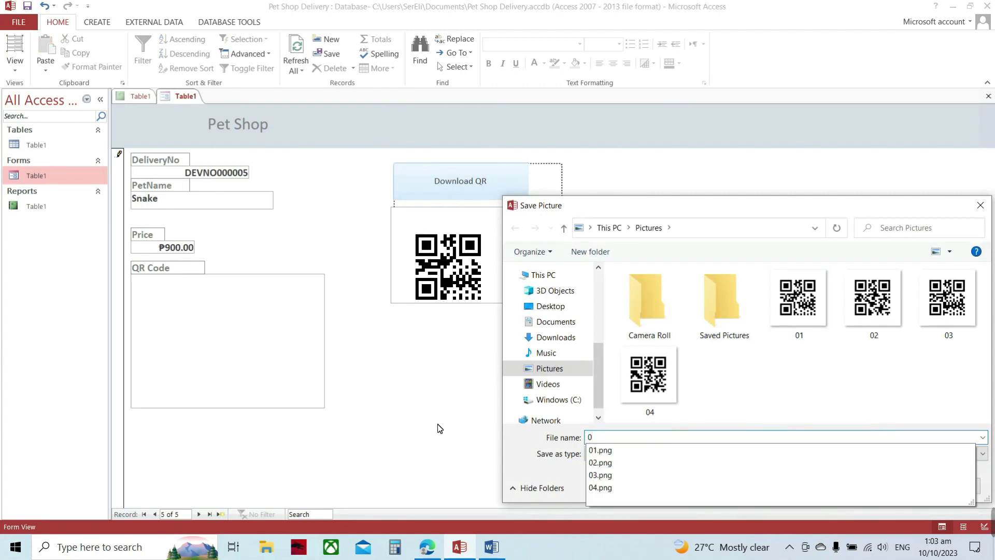
pyautogui.write('5')
pyautogui.click(891, 489)
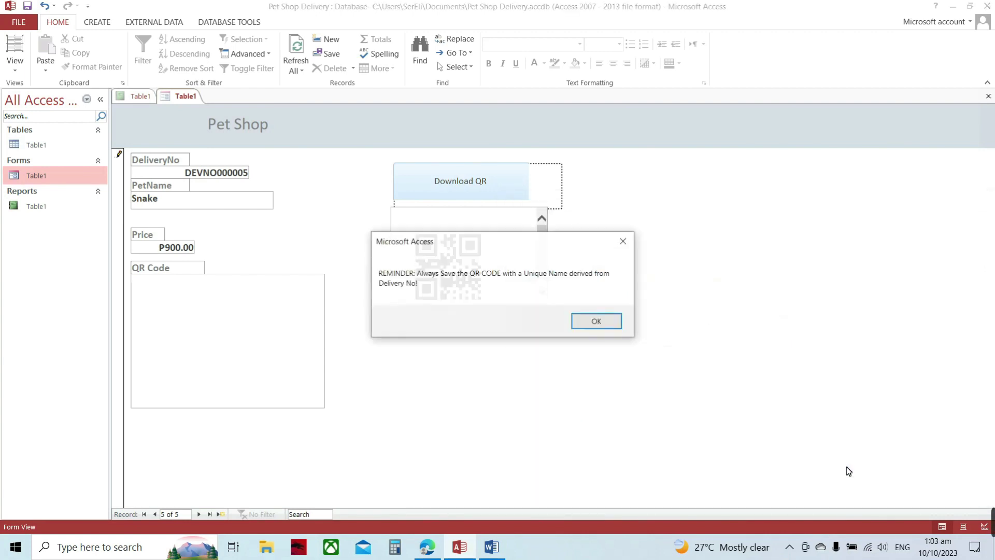
pyautogui.click(594, 322)
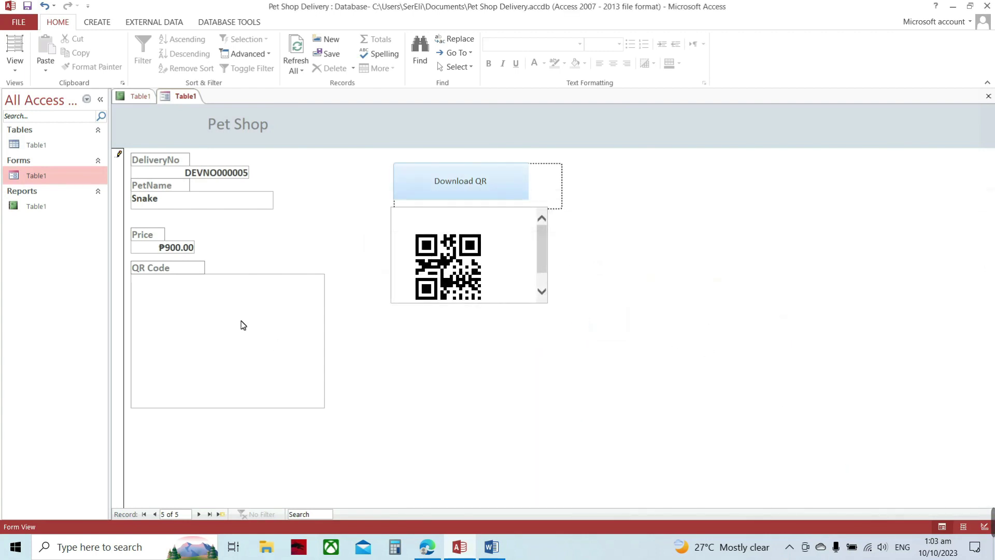
# - Attach 05.png from the Pictures folder to the Snake record's QR Code field and advance to a blank record
pyautogui.doubleClick(167, 284)
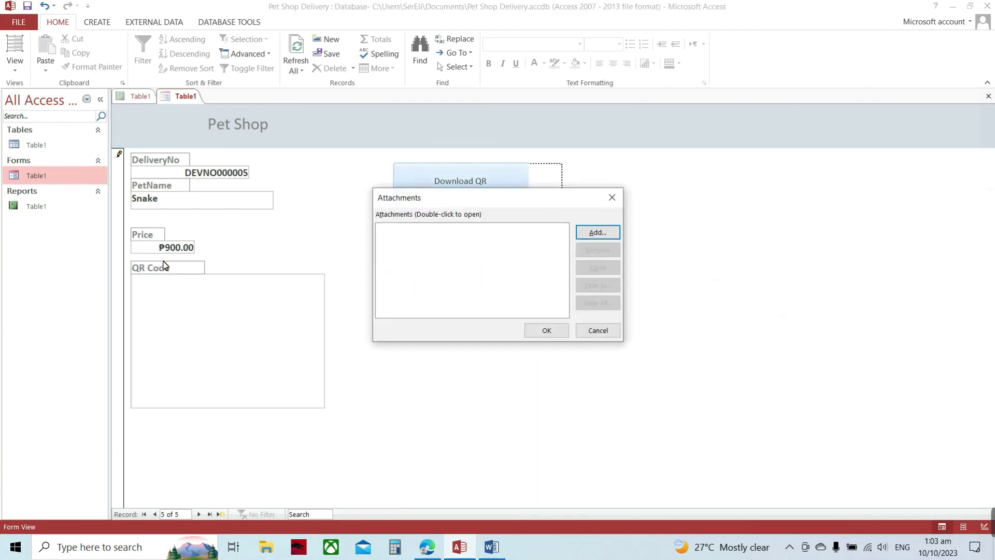
pyautogui.click(599, 237)
pyautogui.click(592, 370)
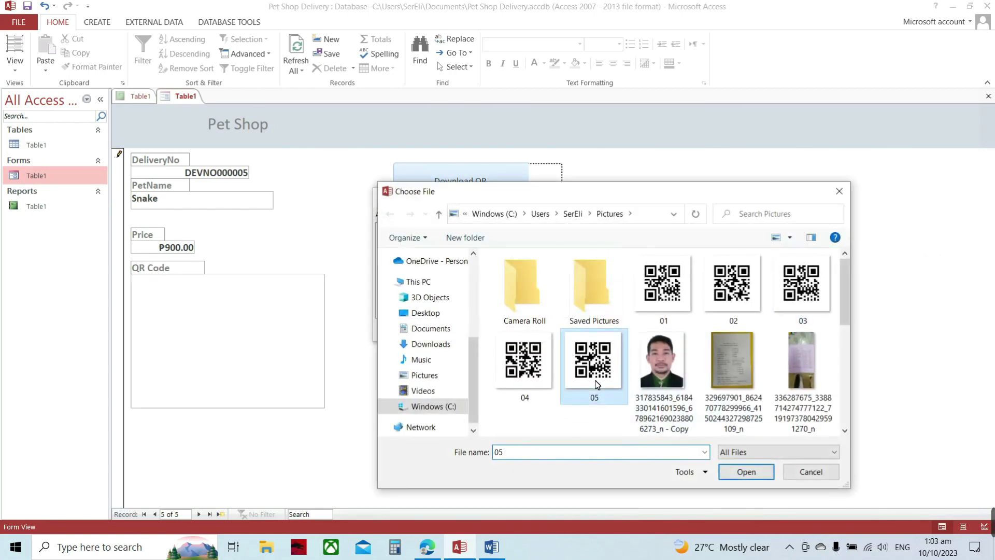
pyautogui.click(746, 471)
pyautogui.click(547, 330)
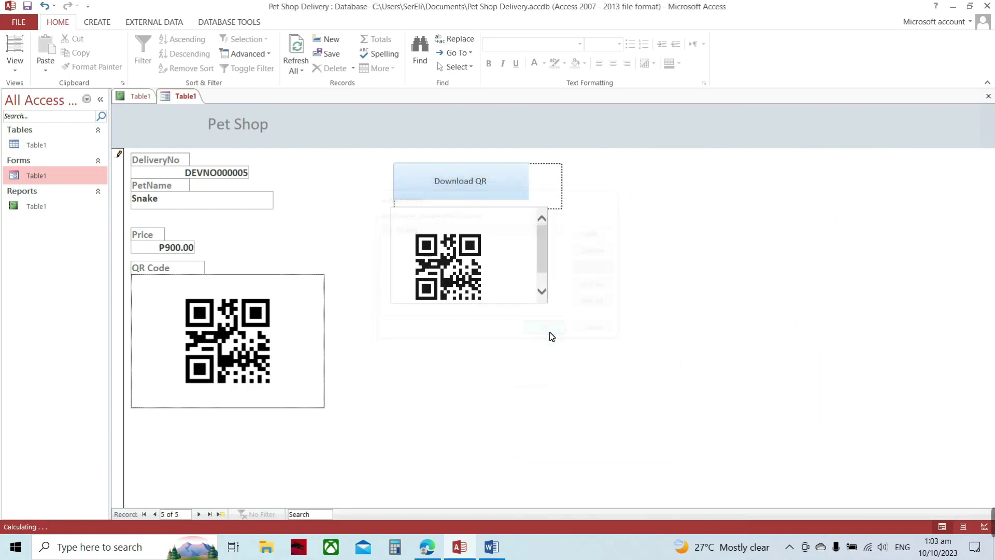
pyautogui.click(206, 514)
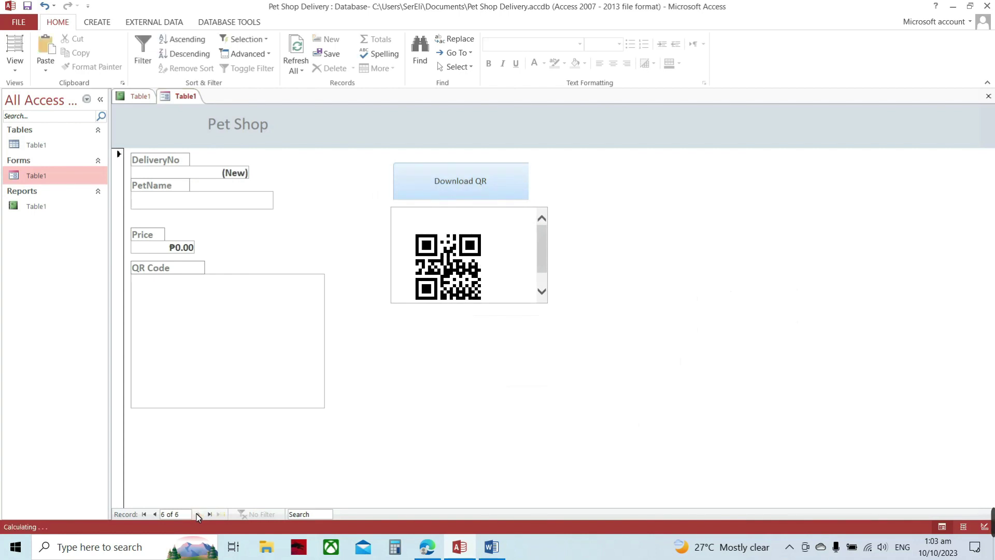
# - Check the pet records and their QR codes in the Table1 report and in the Table1 datasheet
pyautogui.doubleClick(30, 207)
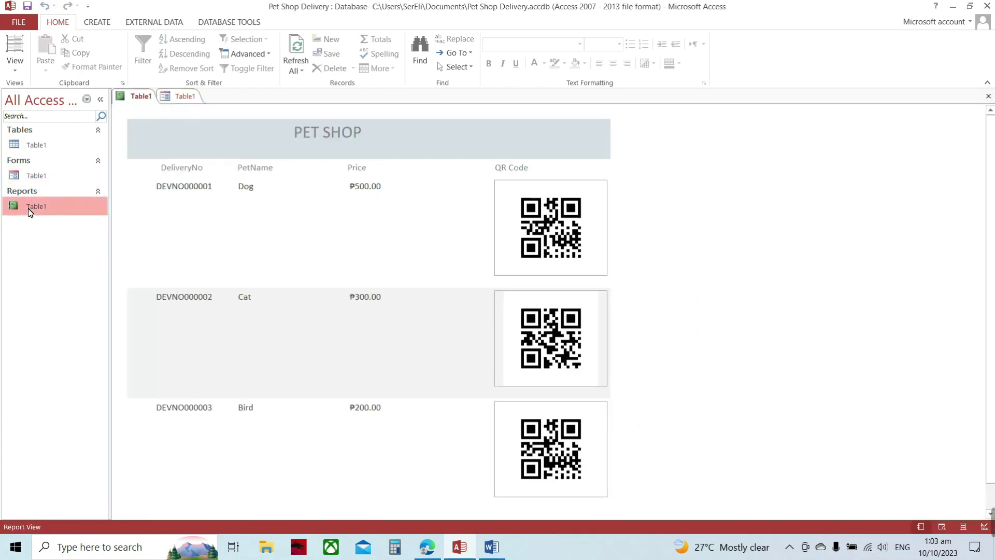
pyautogui.scroll(-2, 291, 222)
pyautogui.scroll(2, 292, 218)
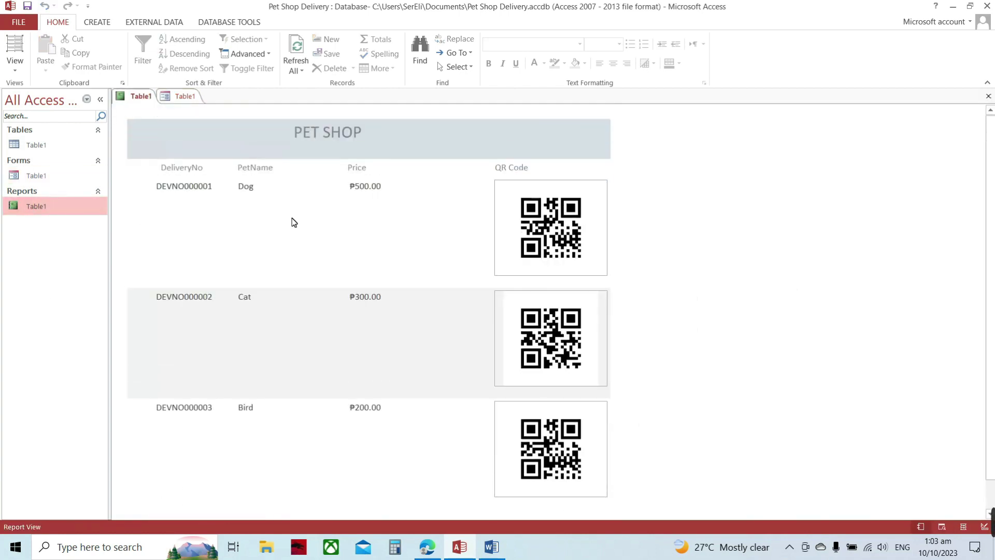
pyautogui.scroll(-2, 291, 218)
pyautogui.click(293, 222)
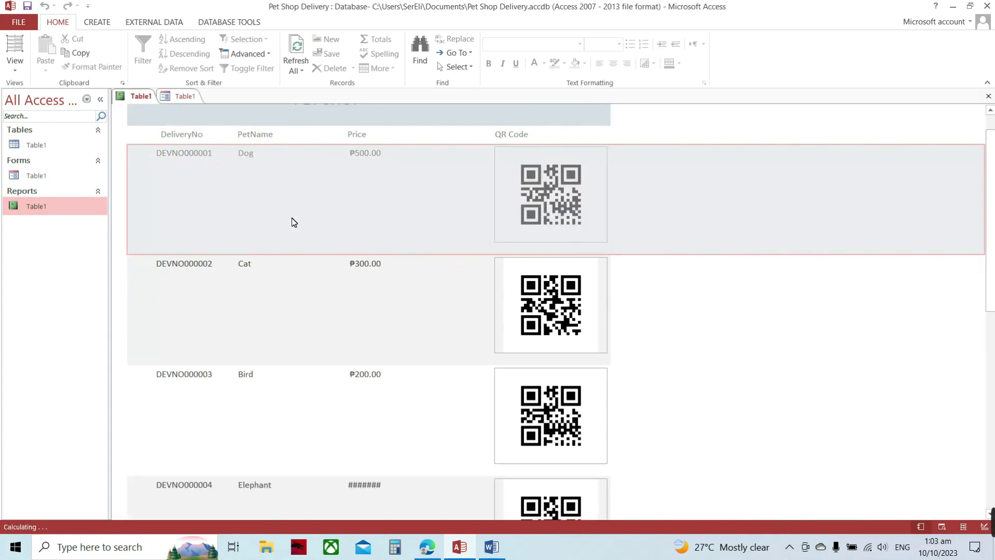
pyautogui.scroll(-2, 493, 253)
pyautogui.scroll(-5, 493, 256)
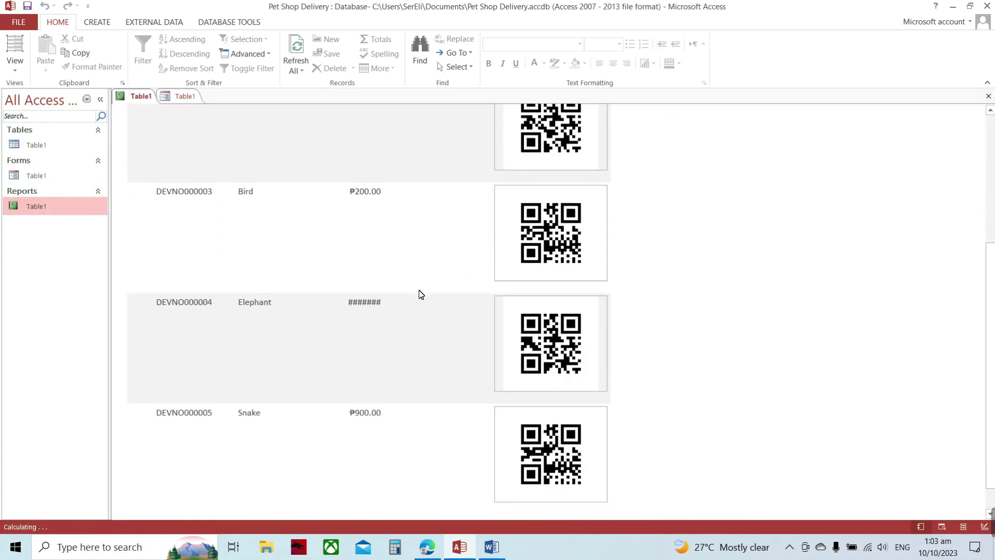
pyautogui.scroll(8, 384, 351)
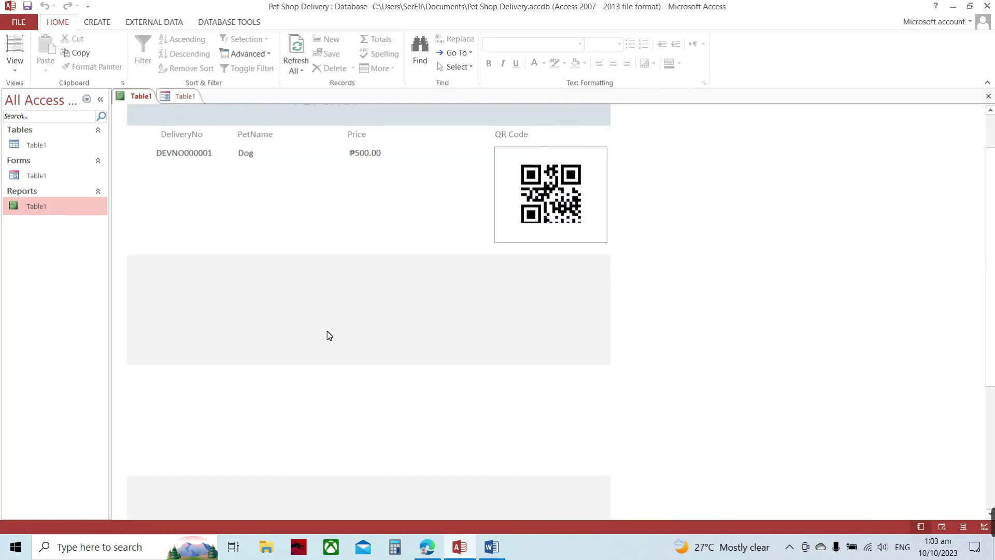
pyautogui.doubleClick(35, 146)
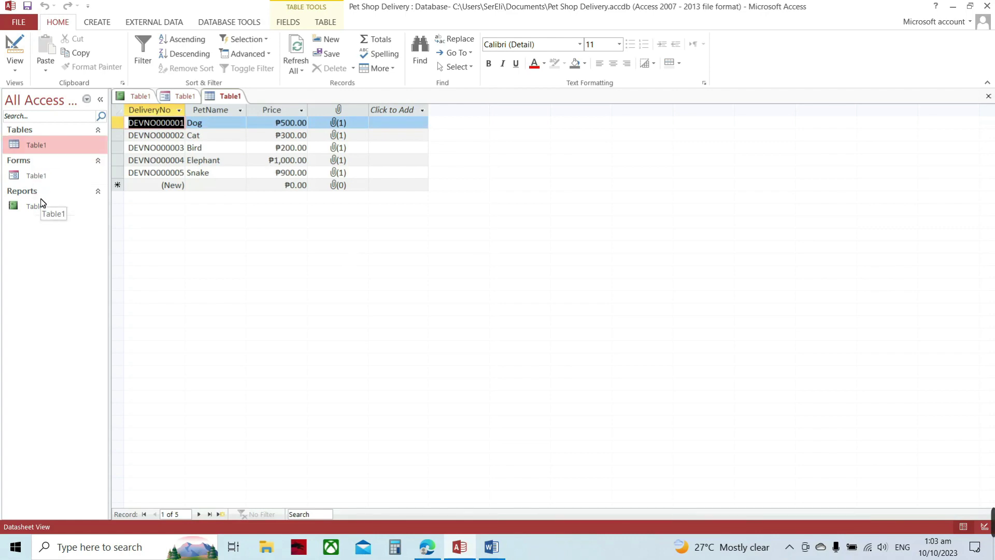
# - Open the Table1 form in Design View, inspect the web browser control's properties, and open the form's VBA code
pyautogui.click(48, 185)
pyautogui.rightClick(48, 184)
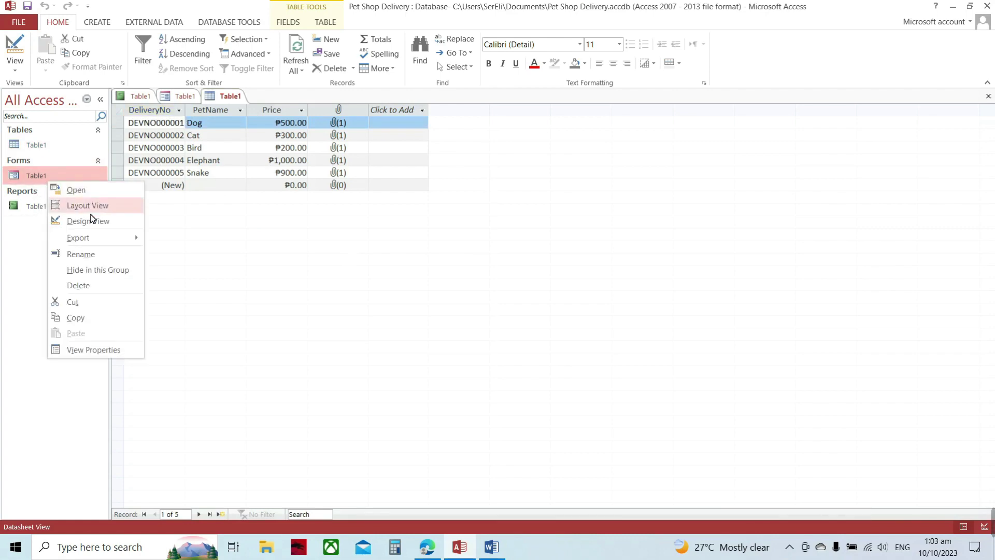
pyautogui.click(89, 220)
pyautogui.click(606, 243)
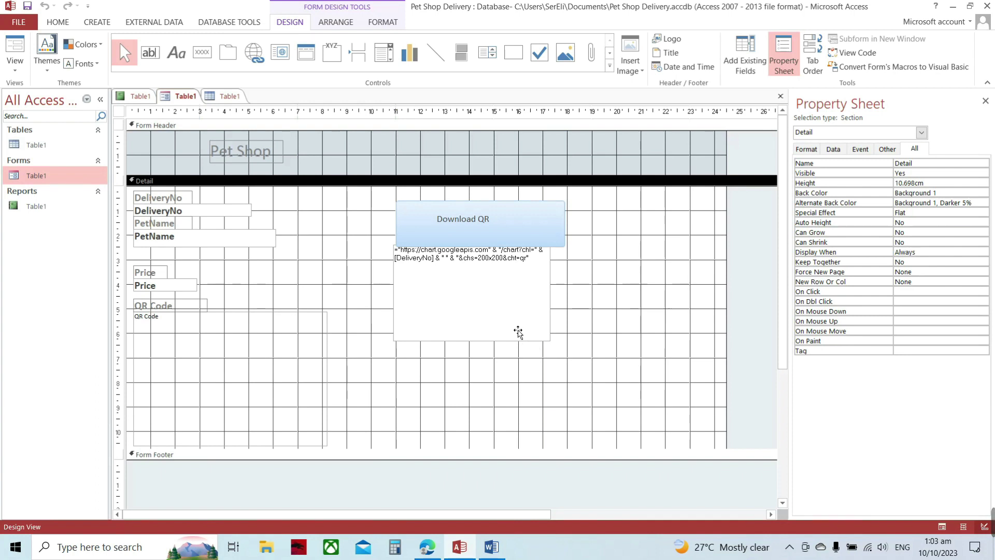
pyautogui.click(518, 330)
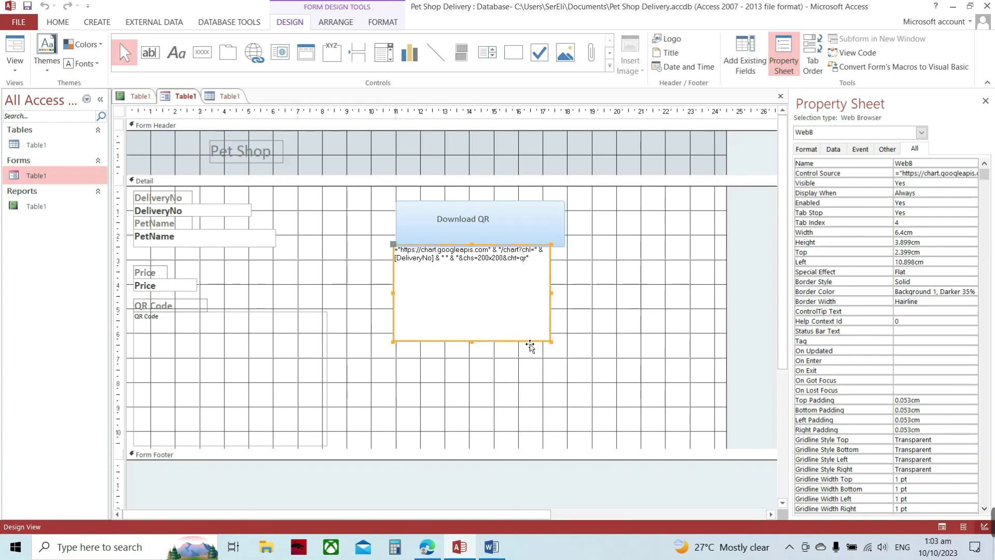
pyautogui.click(683, 231)
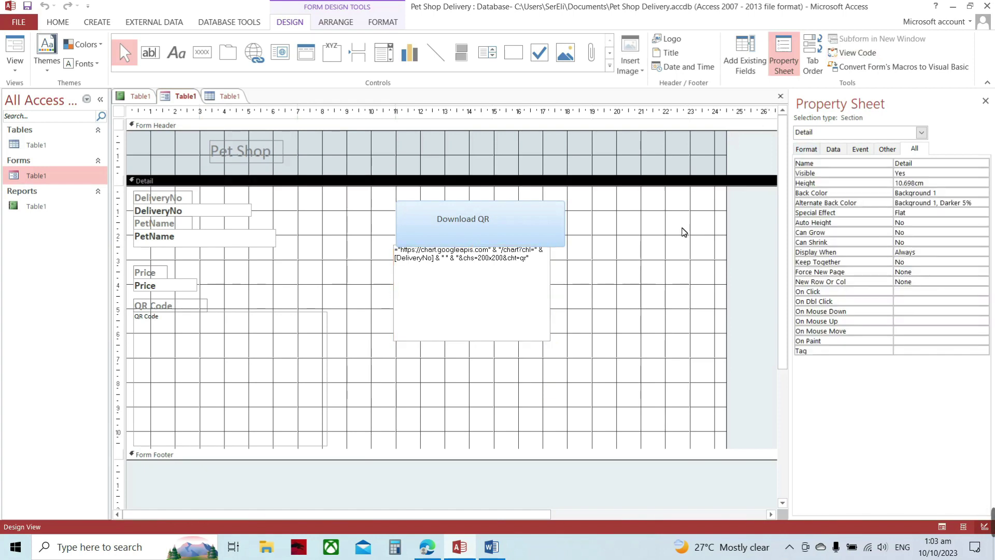
pyautogui.click(870, 54)
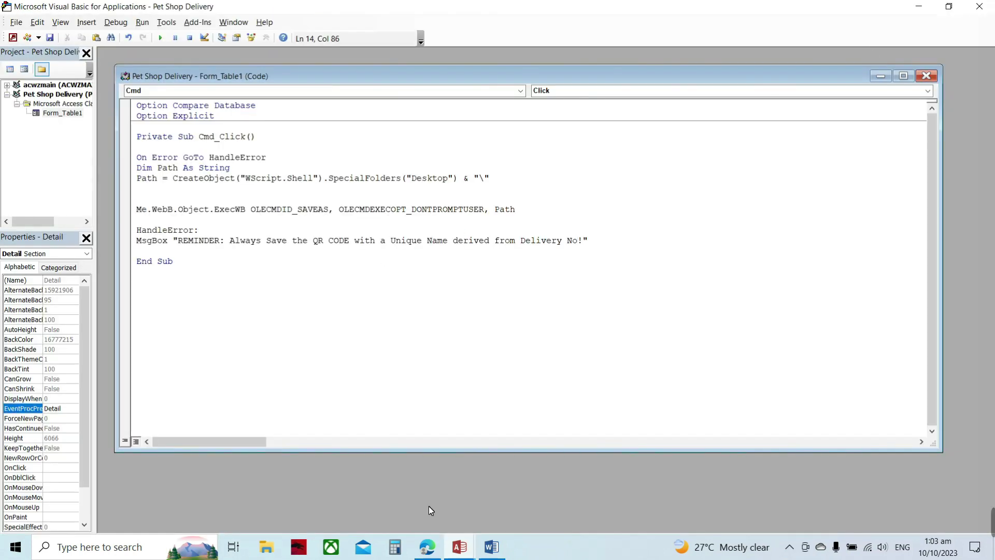
# - Add a Me.Refresh line before the MsgBox in Cmd_Click, separated from the HandleError label by a blank line
pyautogui.click(492, 548)
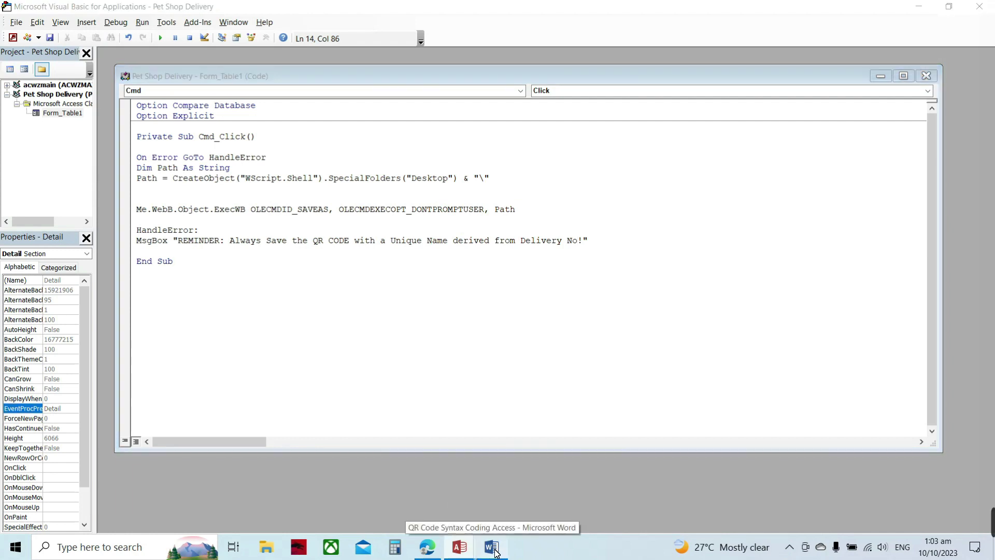
pyautogui.rightClick(494, 549)
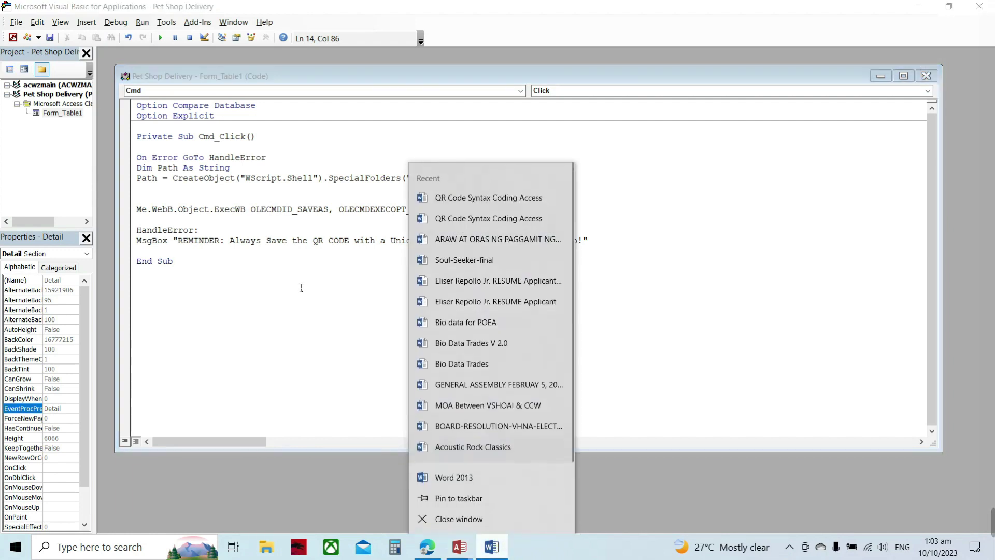
pyautogui.click(258, 251)
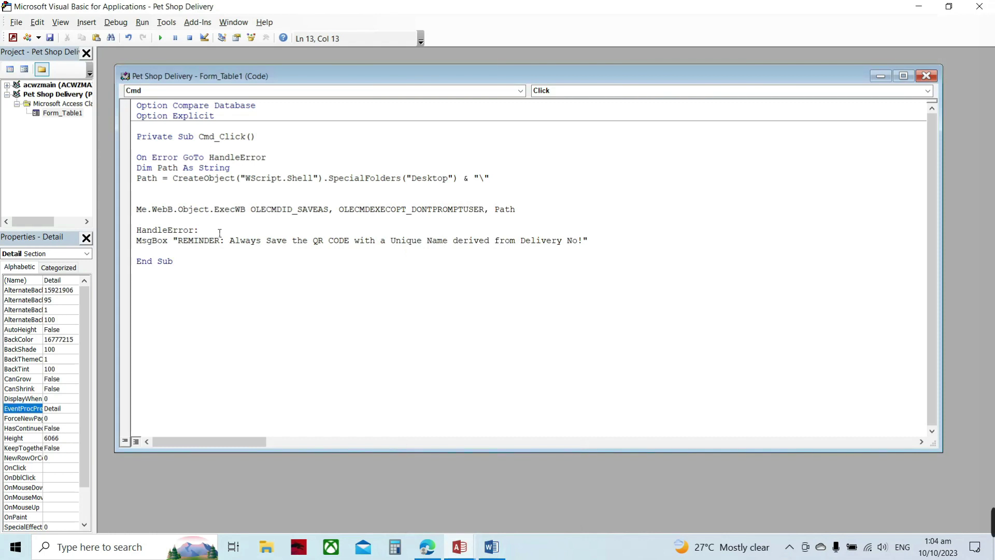
pyautogui.press('Return')
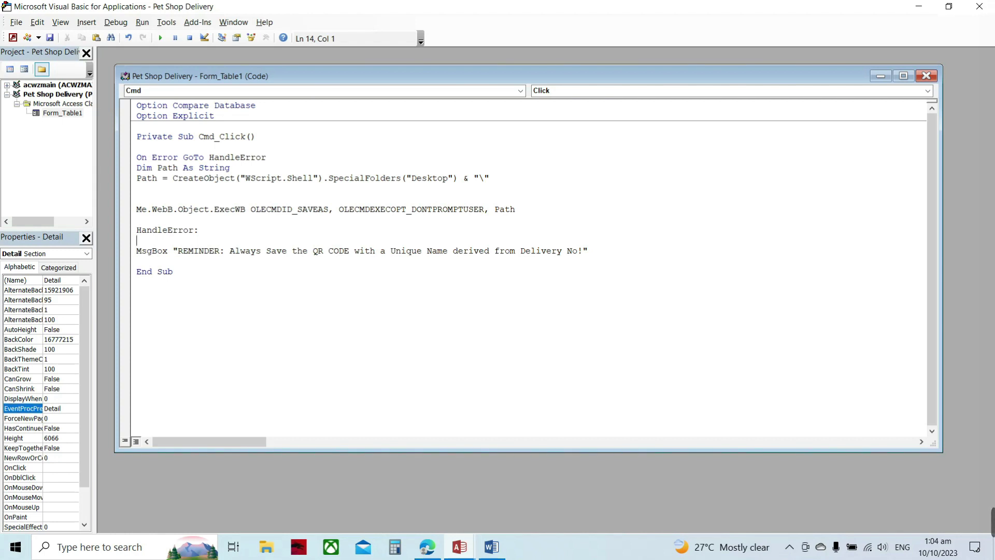
pyautogui.write('e.Refresh')
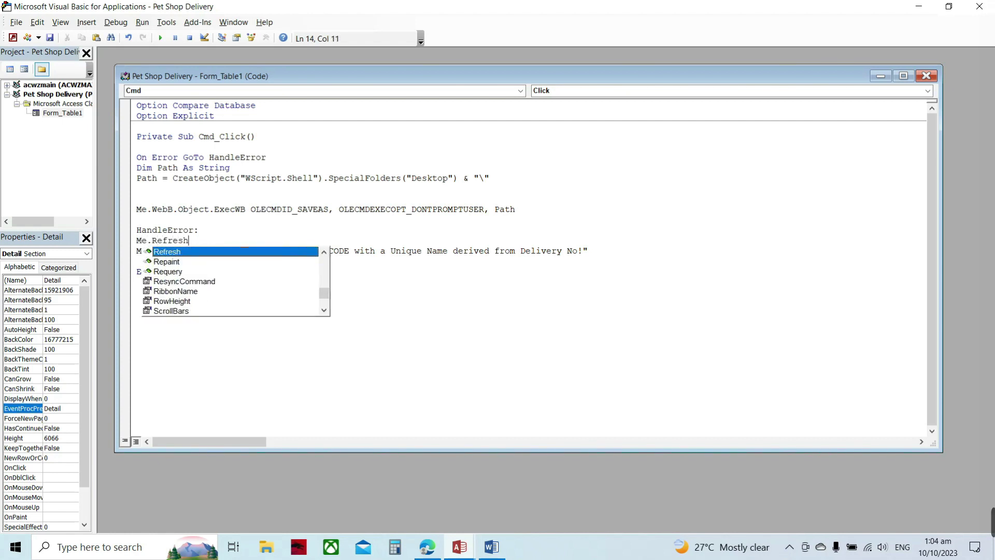
pyautogui.click(227, 230)
pyautogui.press('Return')
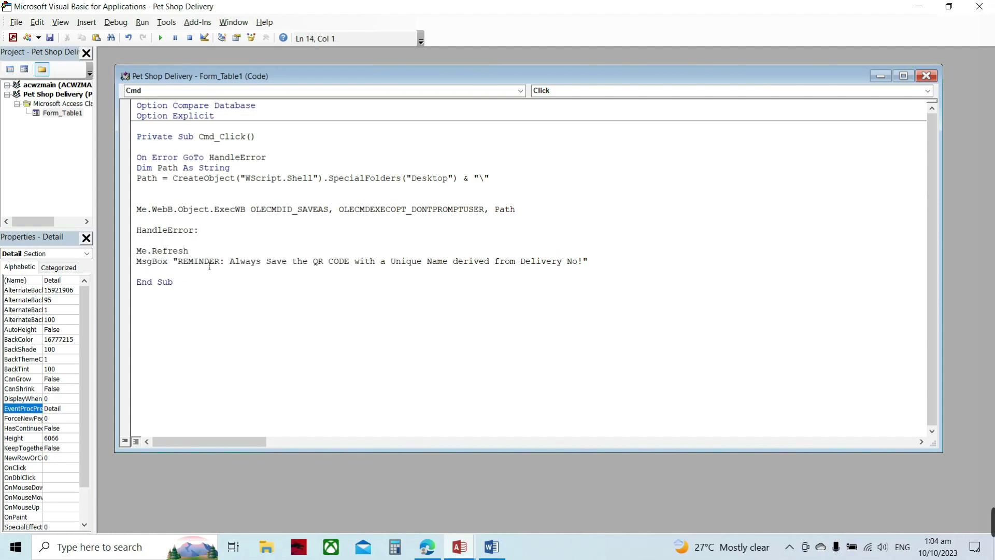
# - Comment out the MsgBox reminder line in Cmd_Click and add a blank line before and after it
pyautogui.press('Return')
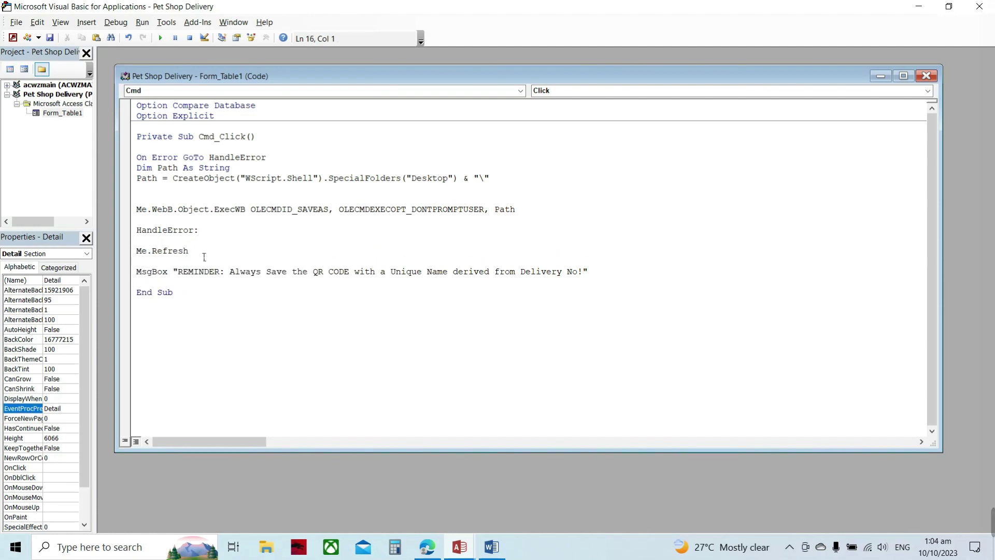
pyautogui.click(142, 276)
pyautogui.write("'")
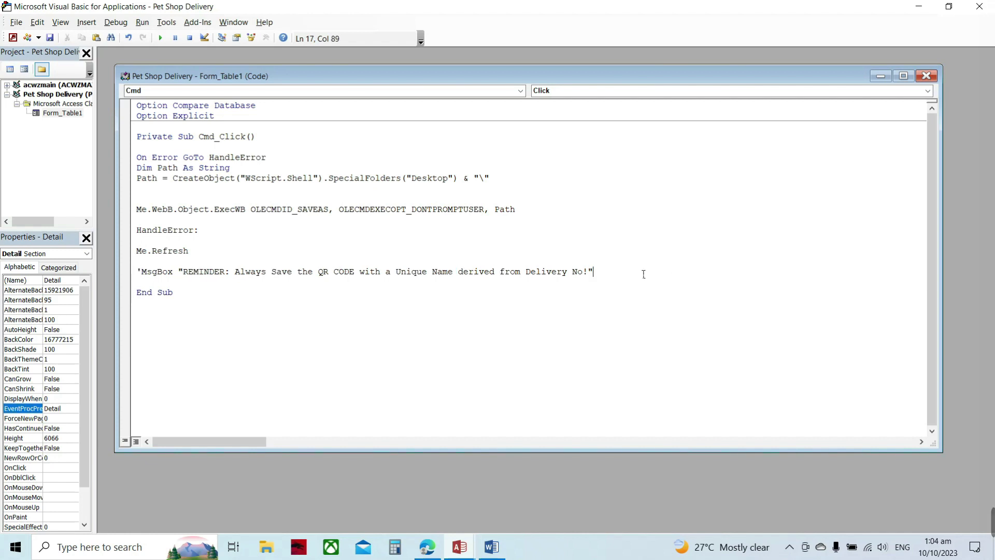
pyautogui.click(625, 281)
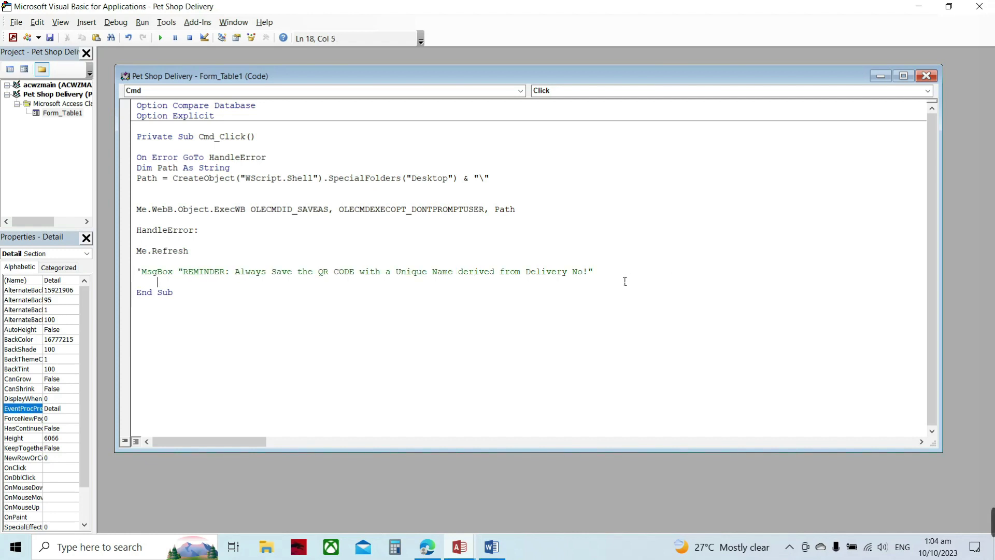
pyautogui.press('Return')
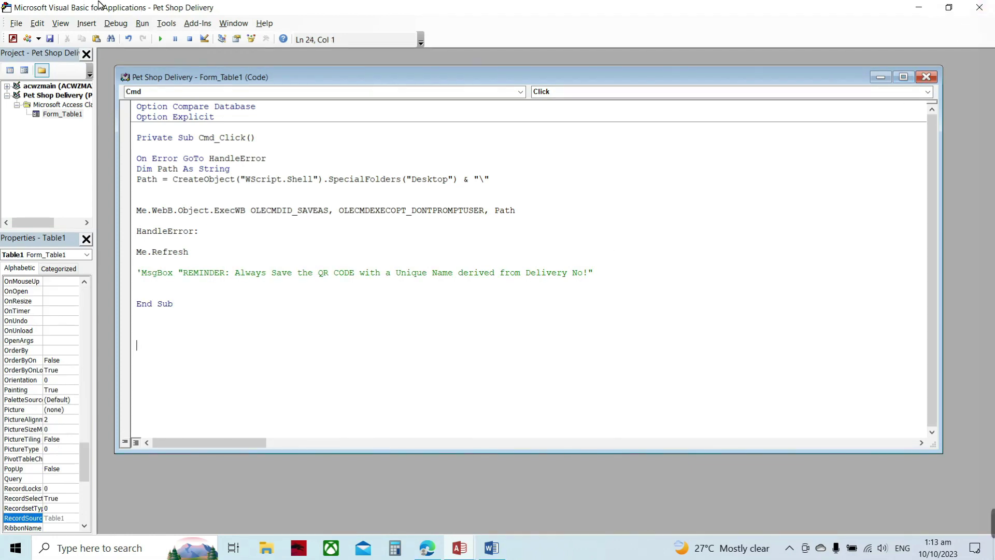
# - Return to the database, open the Table1 form in Form View, and look through its pet records
pyautogui.hotkey('alt', 'F11')
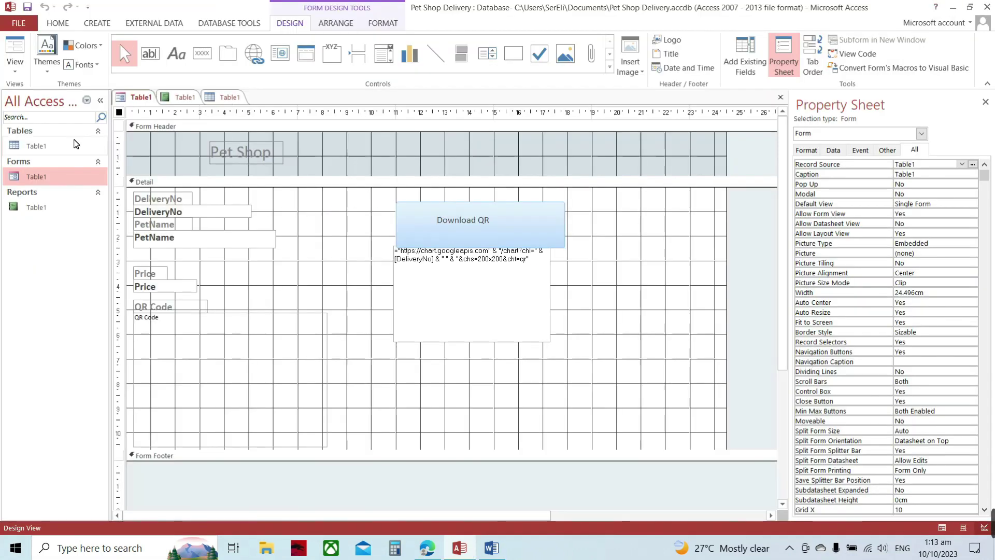
pyautogui.doubleClick(39, 176)
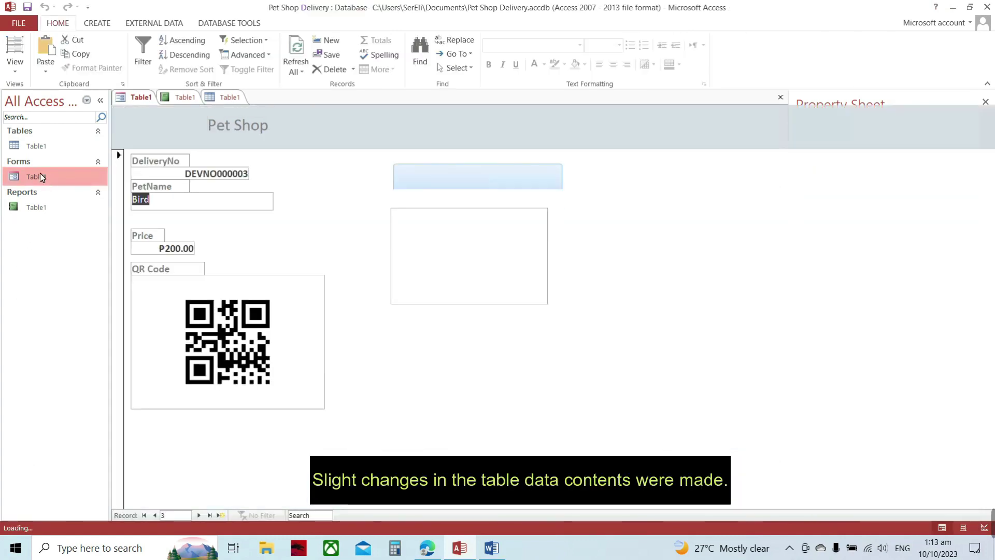
pyautogui.click(199, 516)
pyautogui.click(198, 516)
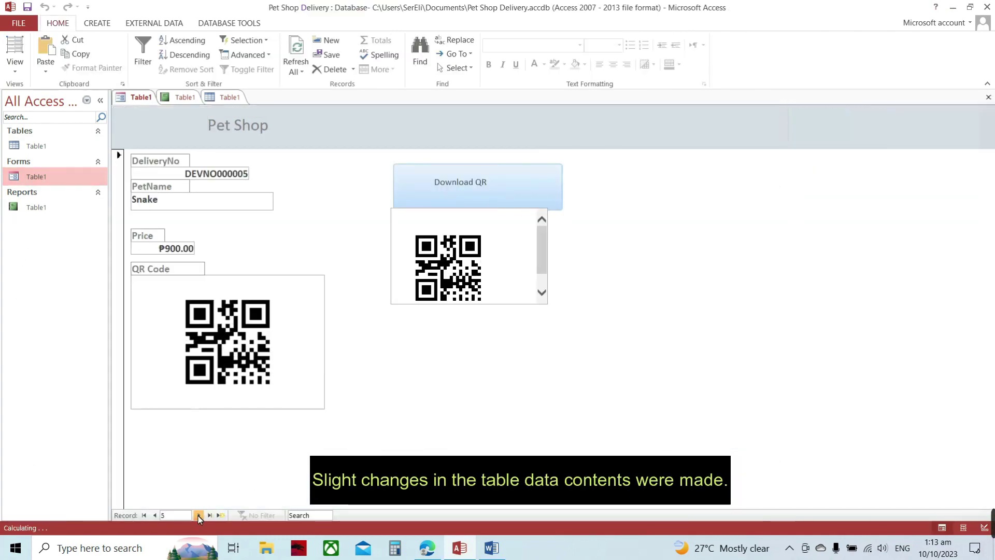
pyautogui.click(199, 515)
pyautogui.click(198, 515)
pyautogui.click(198, 516)
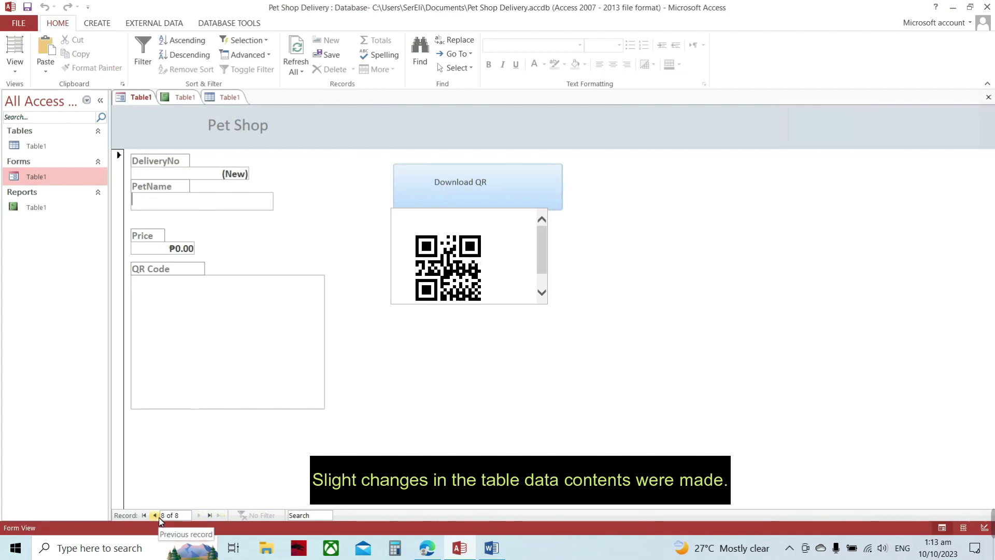
pyautogui.click(200, 515)
pyautogui.click(200, 516)
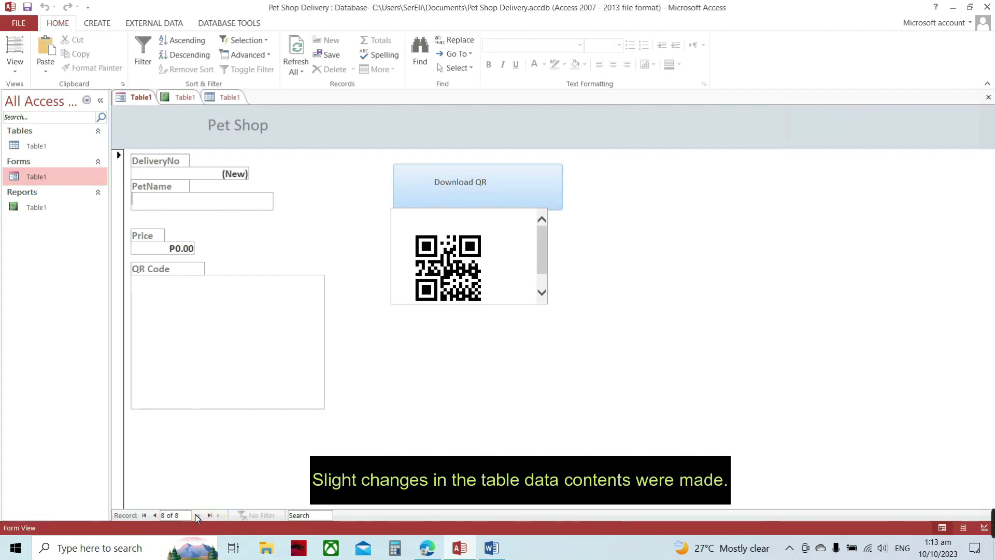
pyautogui.click(154, 515)
pyautogui.click(154, 515)
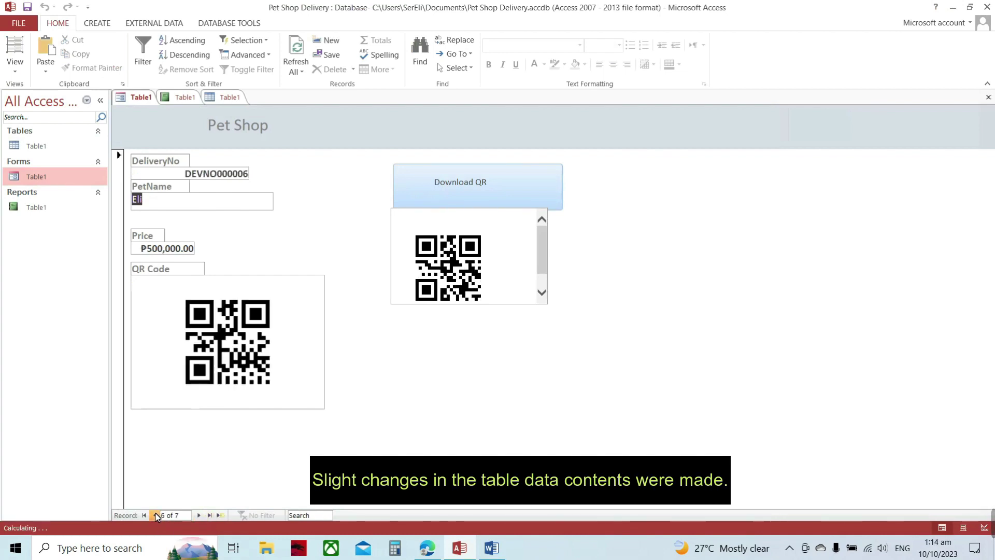
# - Fill in the seventh record with the pet name T Rex and a price of 600
pyautogui.click(200, 516)
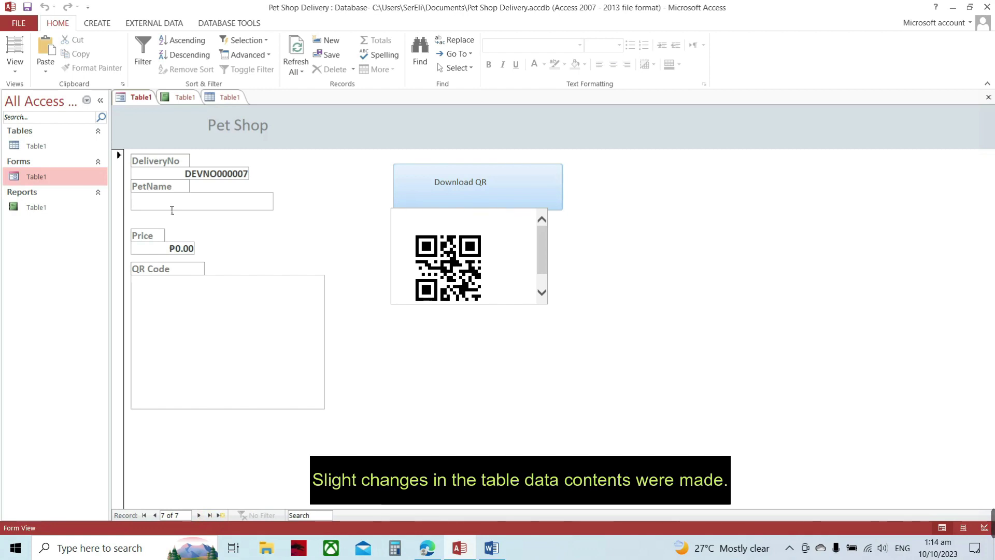
pyautogui.write('T Rex')
pyautogui.press('Tab')
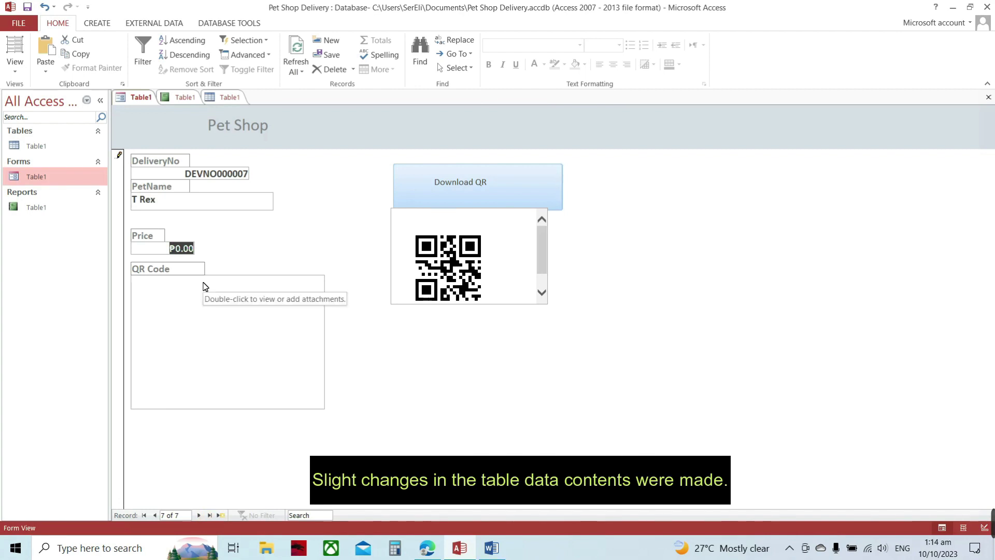
pyautogui.write('600')
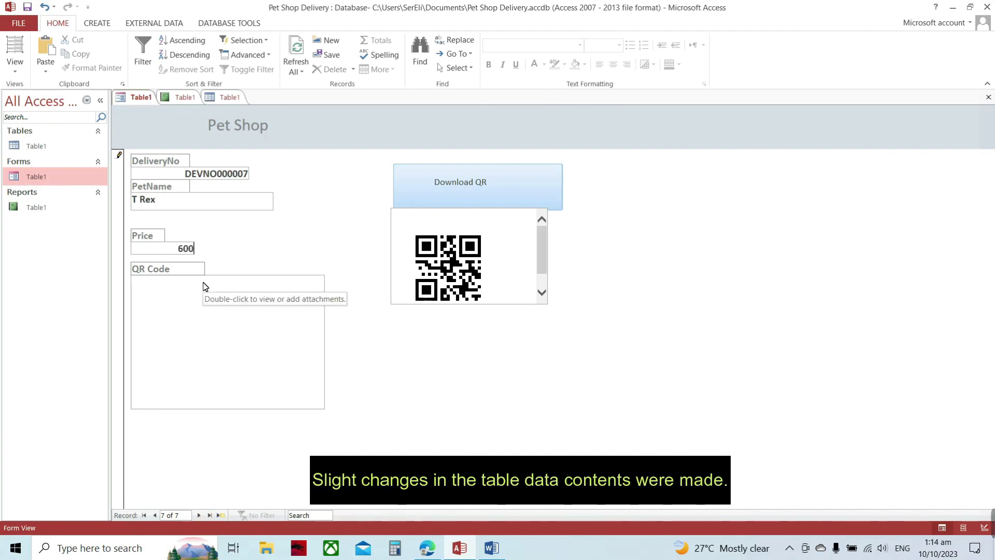
pyautogui.press('Tab')
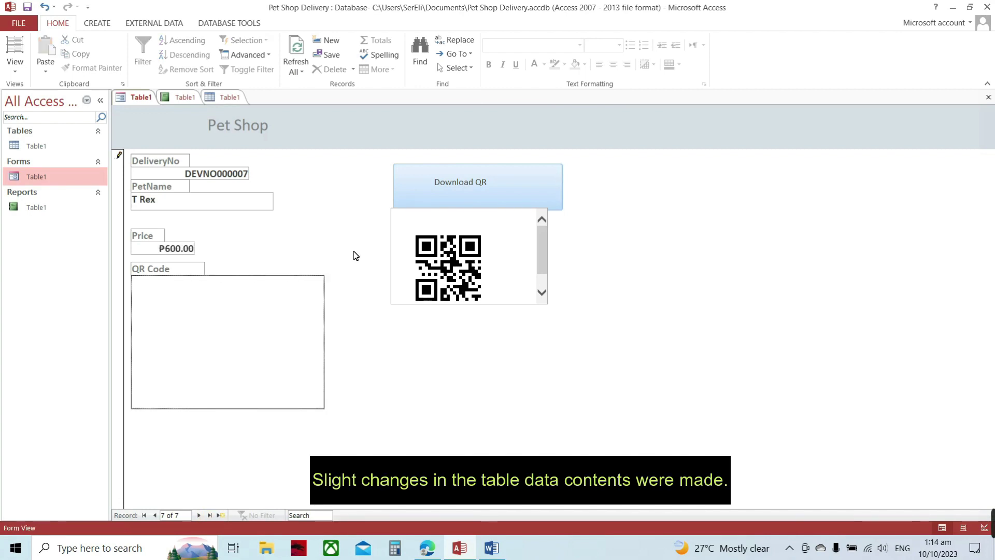
# - Download the T Rex record's QR code as a PNG named 07 in the Pictures folder
pyautogui.click(508, 187)
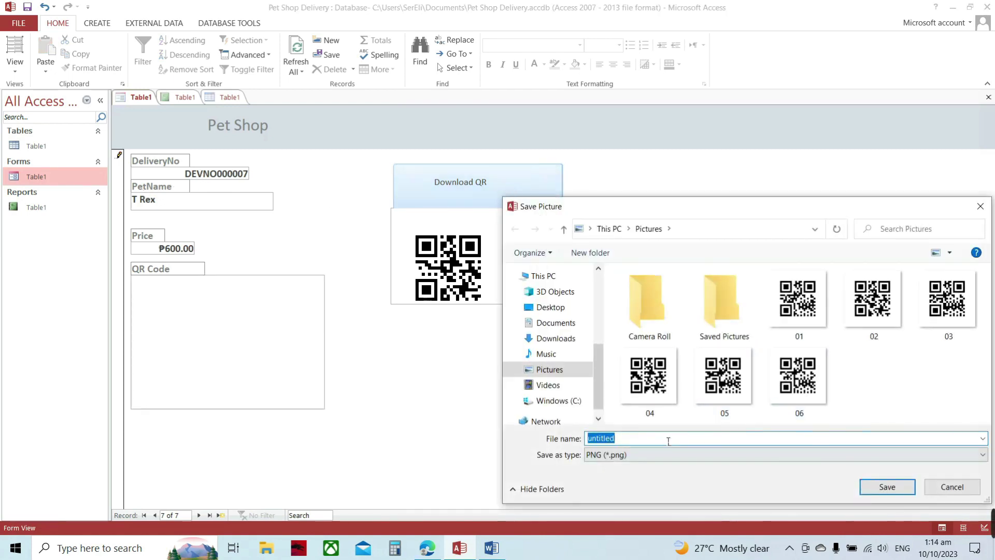
pyautogui.write('07')
pyautogui.click(886, 486)
# - Attach the 07 image from the Pictures folder to the T Rex record's QR Code field and advance to a blank record
pyautogui.doubleClick(222, 311)
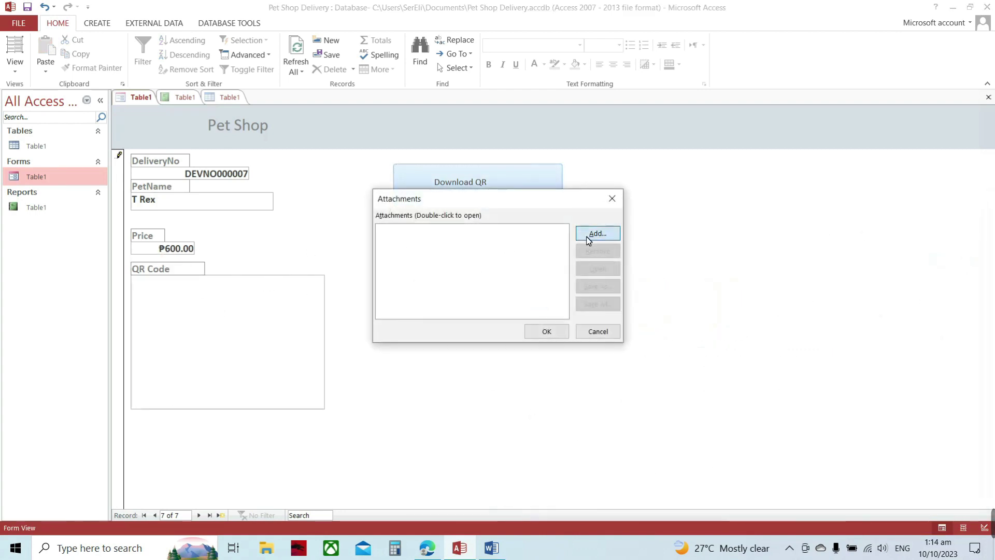
pyautogui.click(594, 233)
pyautogui.click(741, 366)
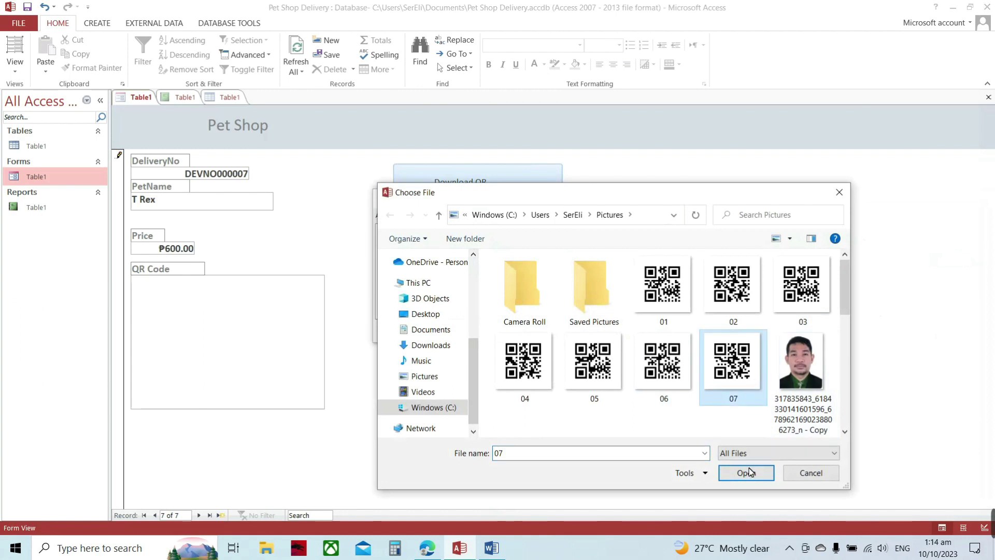
pyautogui.click(746, 473)
pyautogui.click(552, 330)
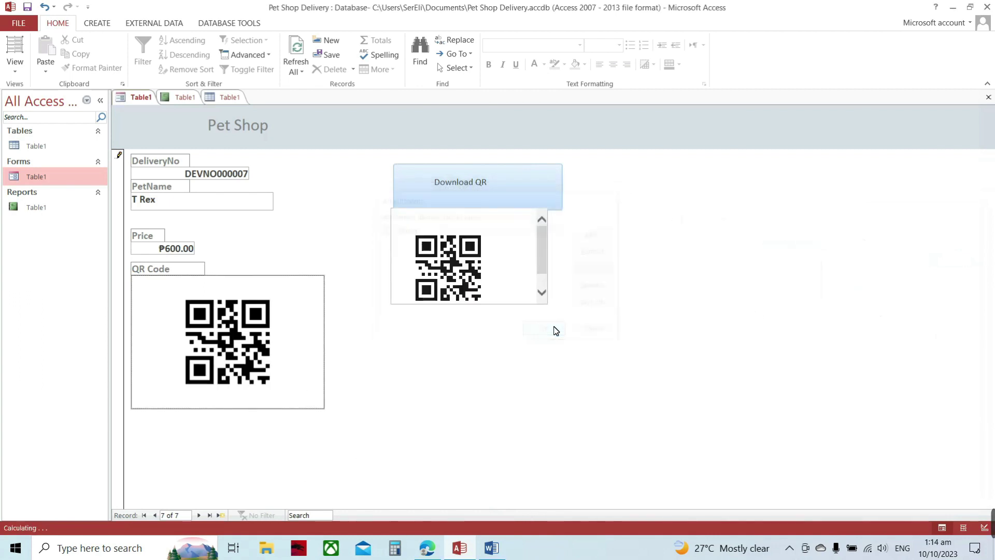
pyautogui.click(199, 516)
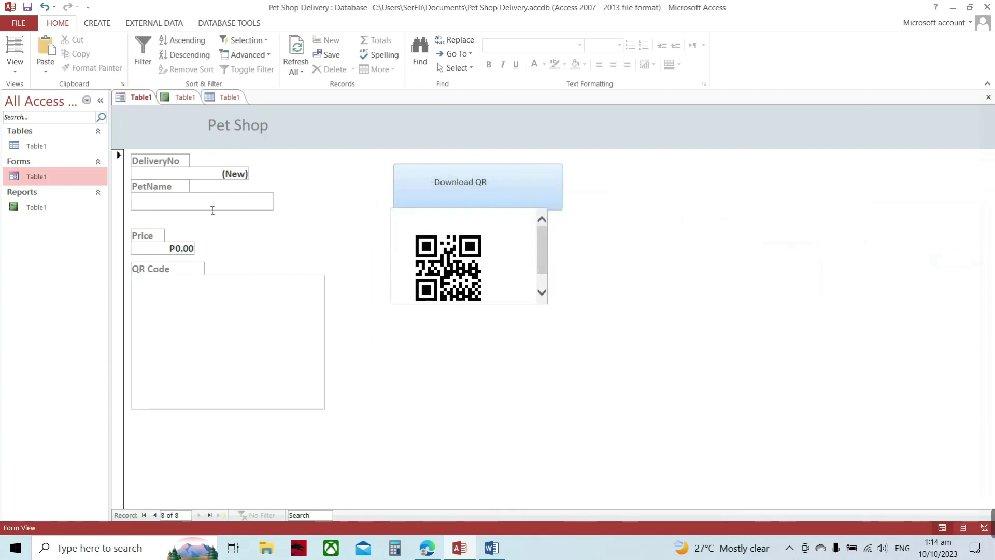
# - Enter a new pet record named Ms Nibiru with a price of 1,000,000
pyautogui.click(212, 207)
pyautogui.write('Ms')
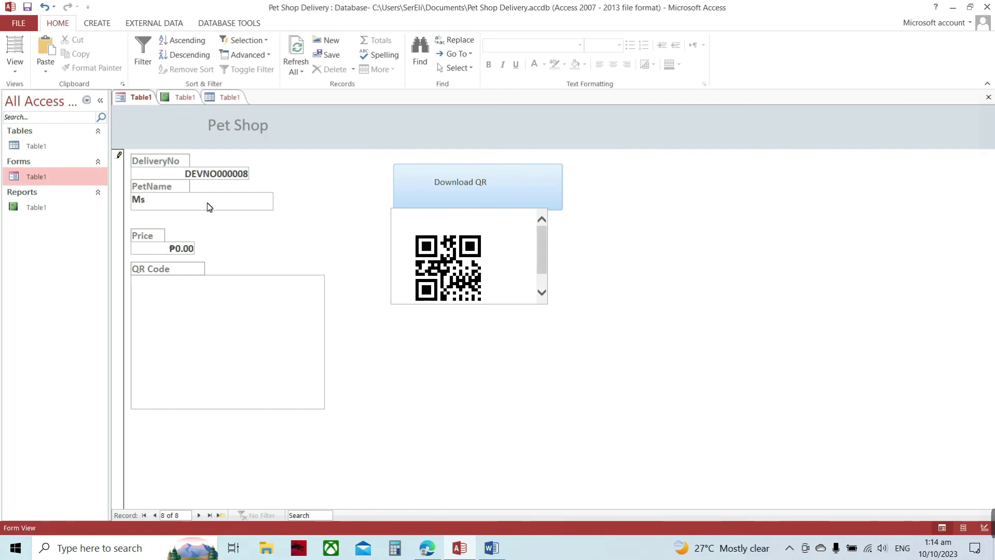
pyautogui.write('Nibiru')
pyautogui.press('Tab')
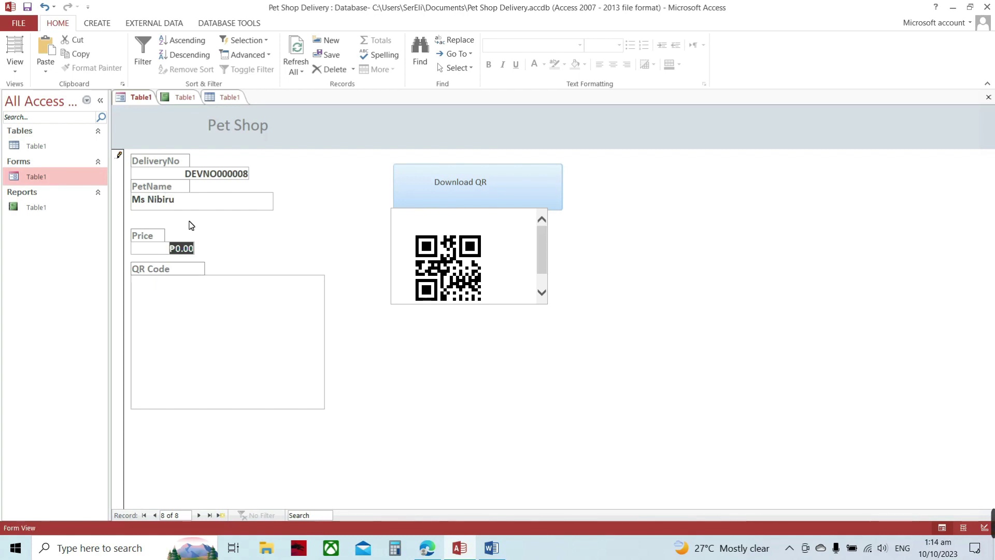
pyautogui.write('1')
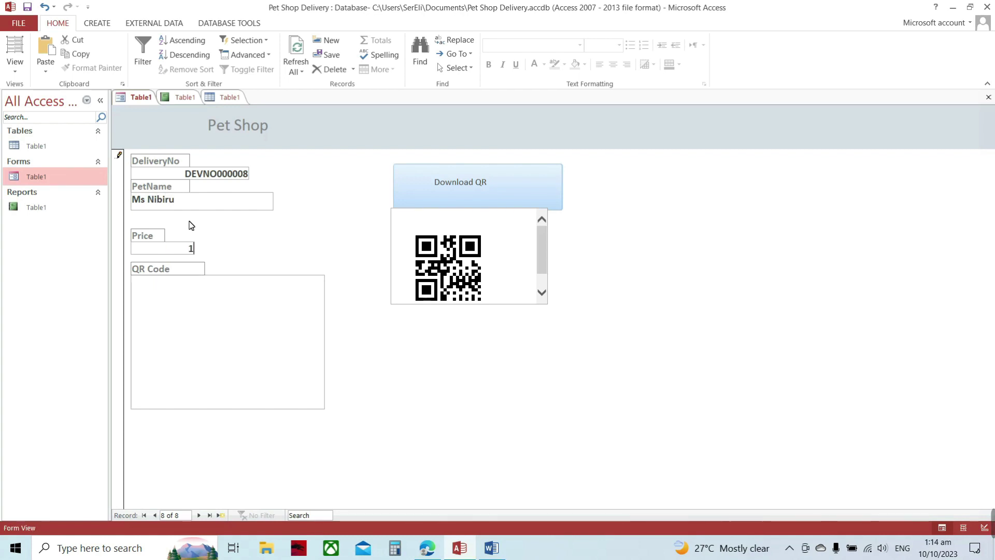
pyautogui.write('0000')
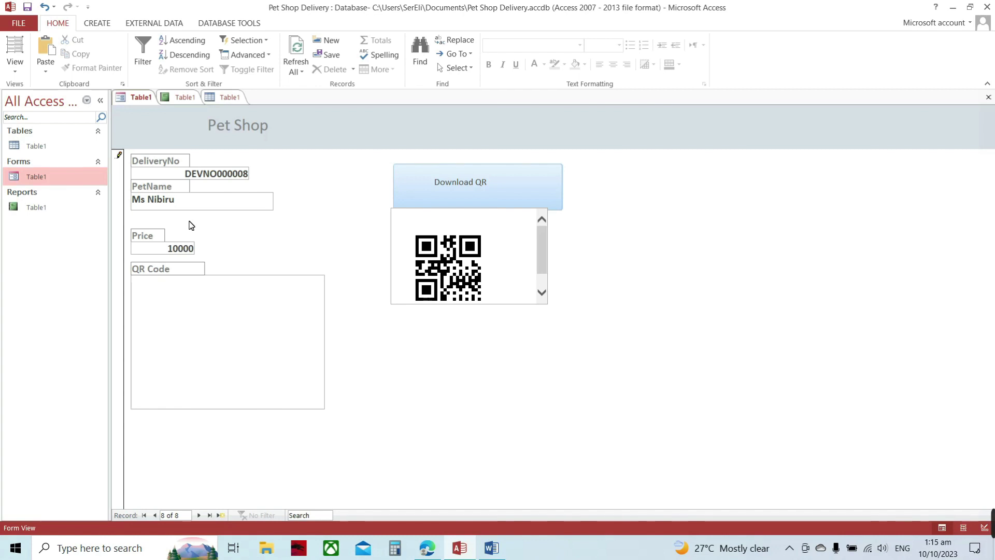
# - Download the Ms Nibiru record's QR code as a PNG named 08 in the Pictures folder
pyautogui.click(452, 193)
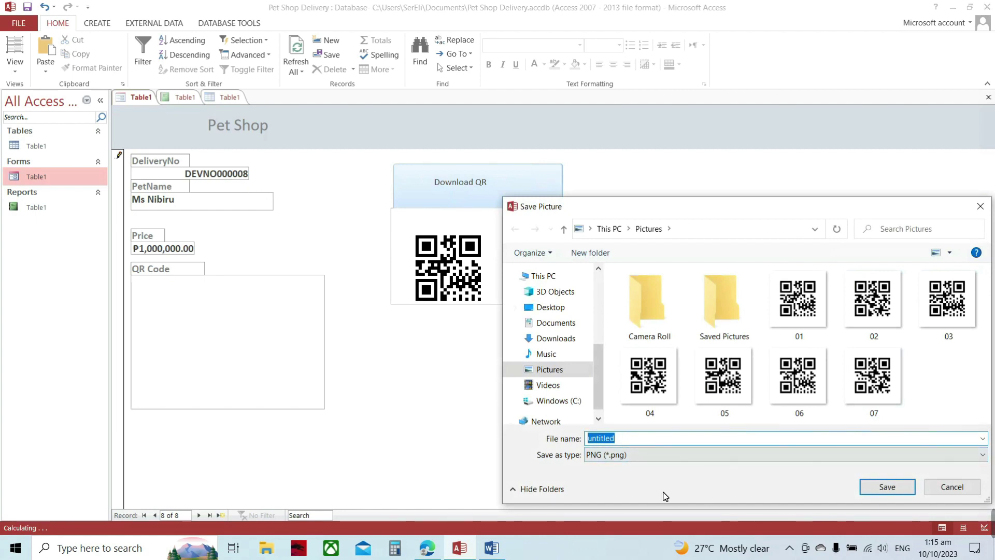
pyautogui.write('08')
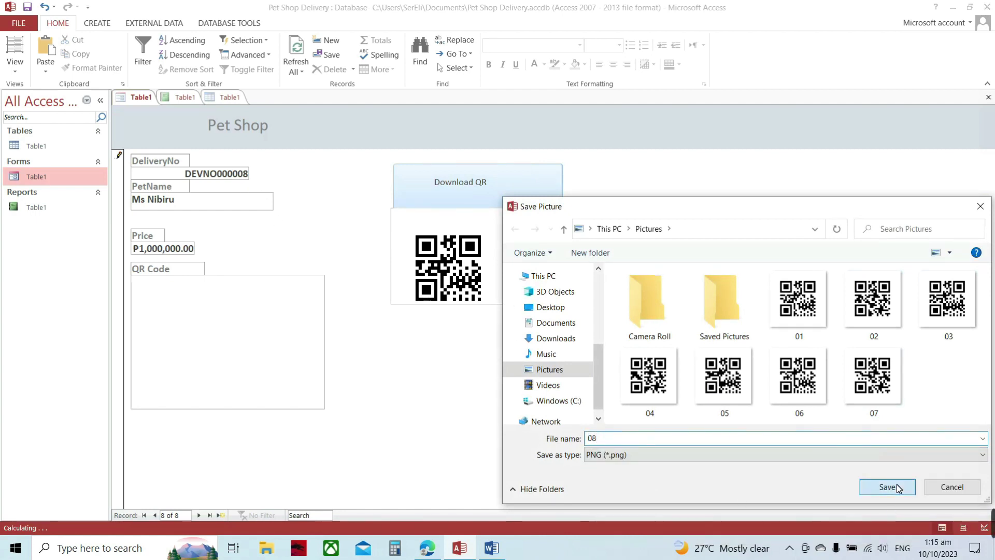
pyautogui.click(897, 484)
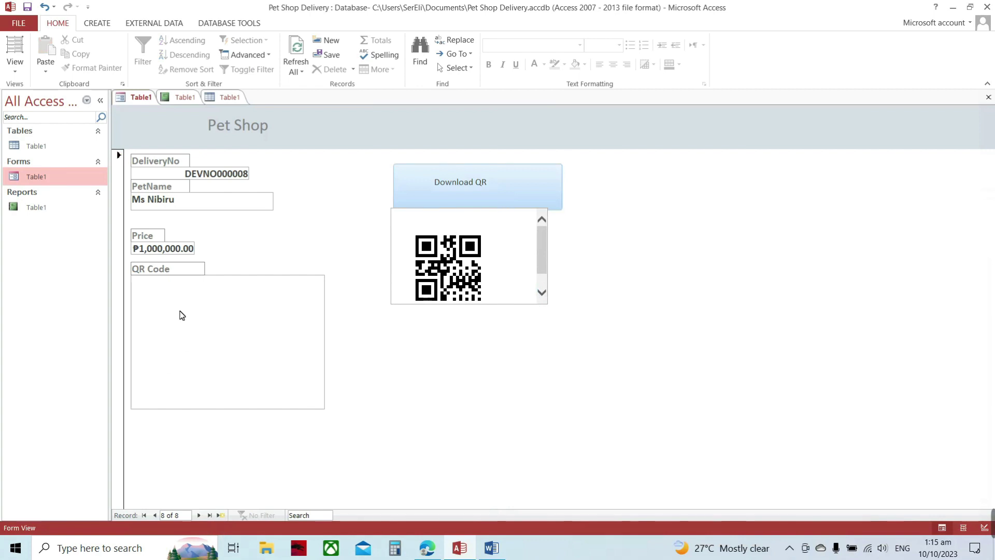
# - Attach the 08 image from the Pictures folder to the Ms Nibiru record's QR Code field and advance to a blank record
pyautogui.click(155, 294)
pyautogui.click(166, 259)
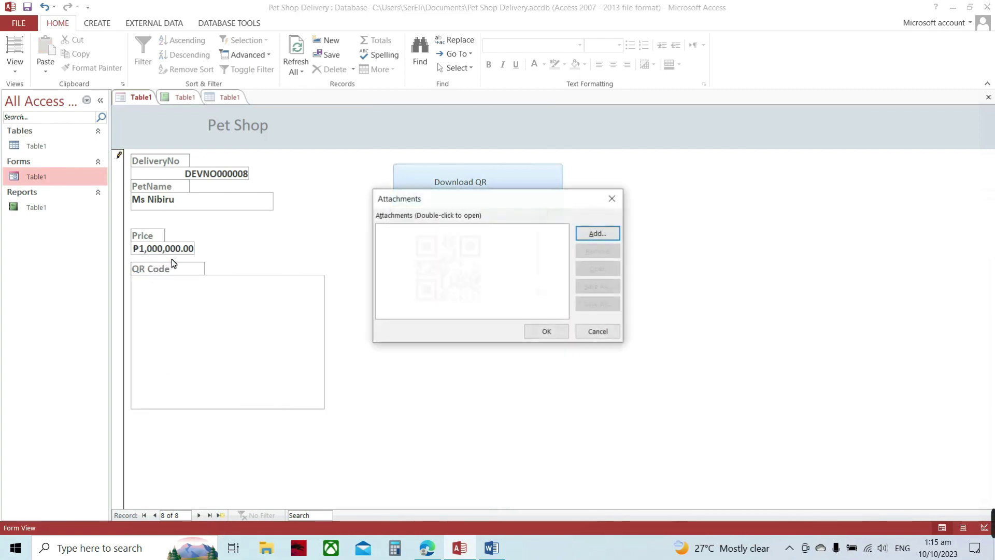
pyautogui.click(597, 233)
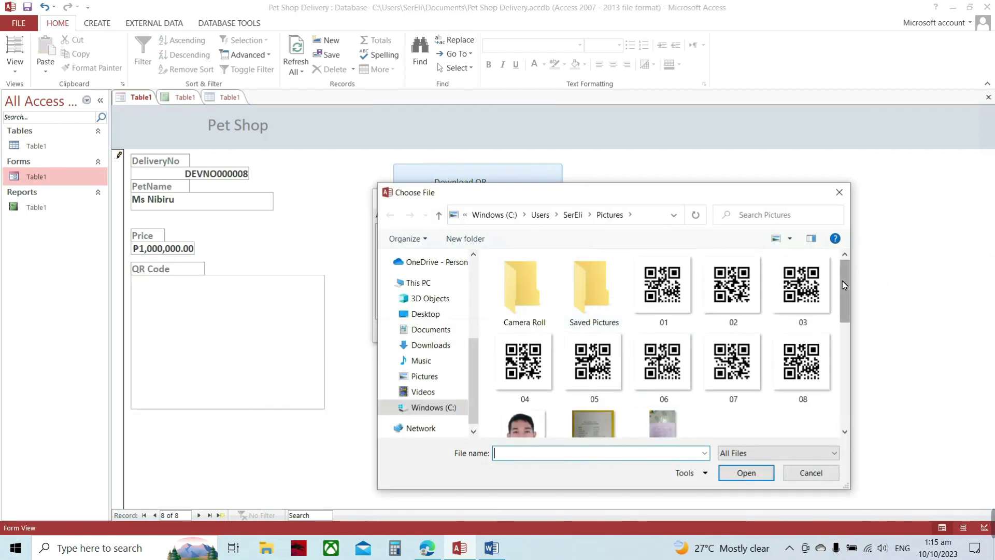
pyautogui.moveTo(844, 286); pyautogui.dragTo(843, 295)
pyautogui.click(801, 346)
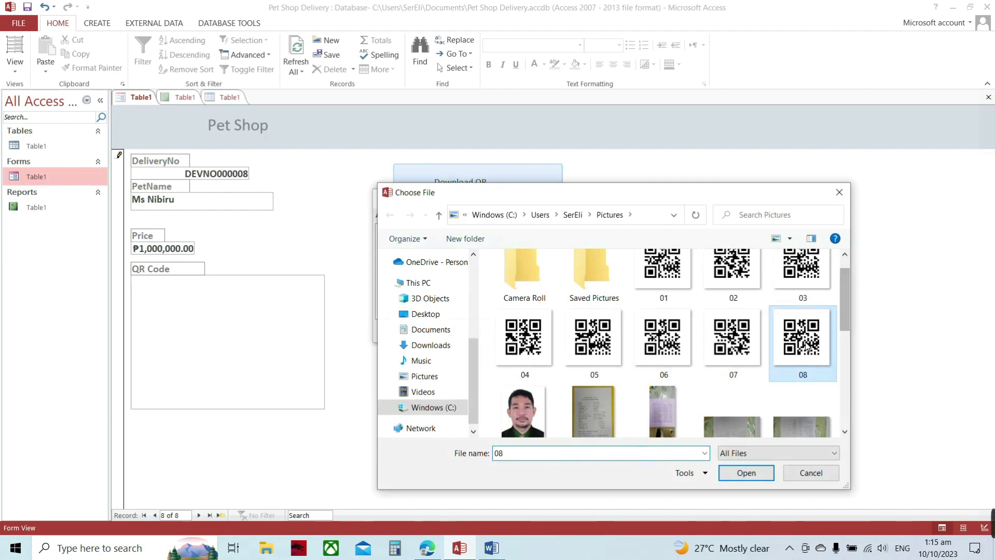
pyautogui.click(746, 473)
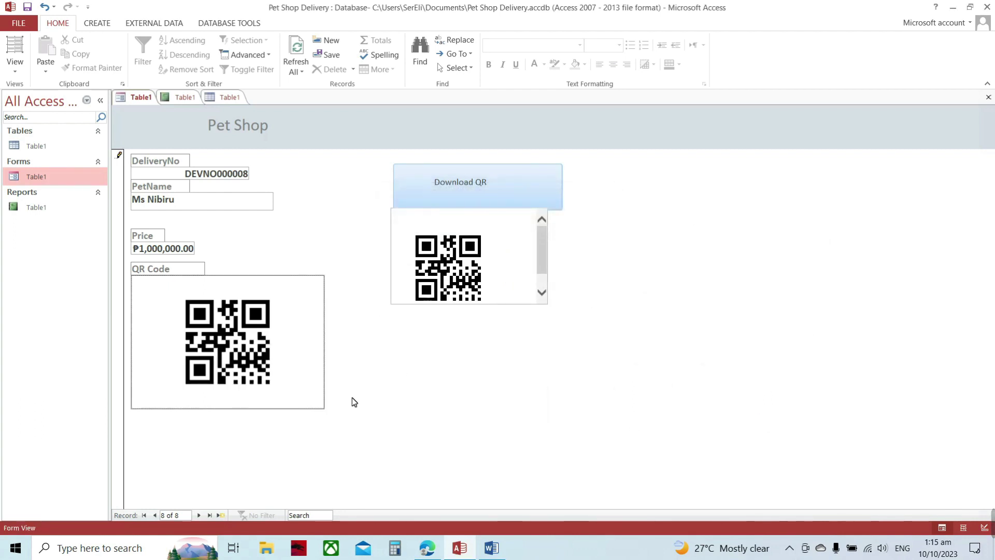
pyautogui.click(199, 515)
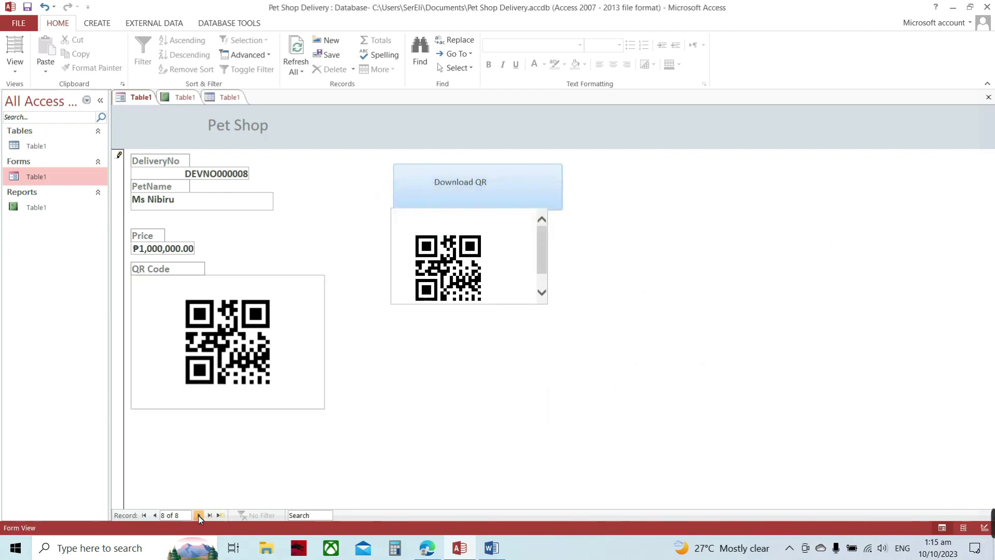
# - Switch the Table1 form to Design View and open its VBA code to review Cmd_Click
pyautogui.rightClick(44, 178)
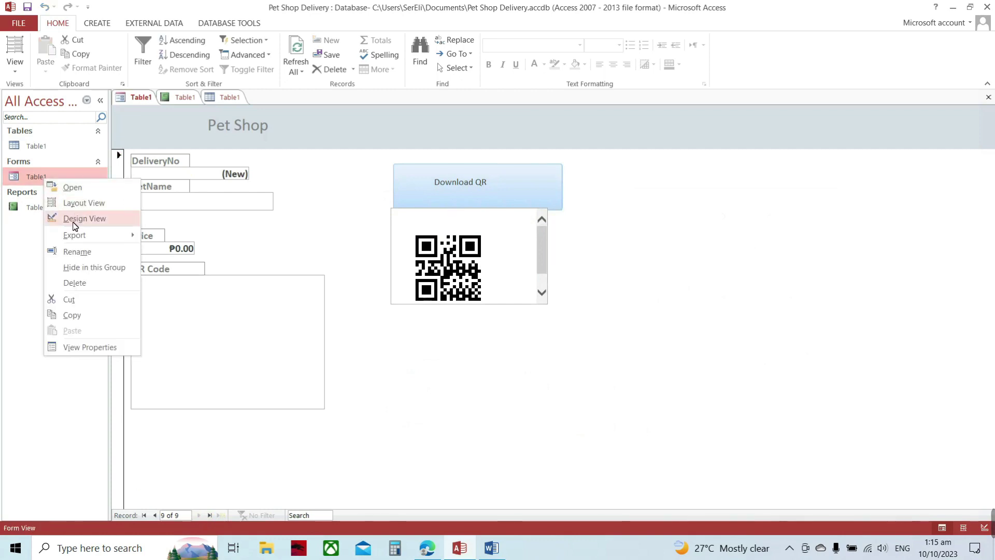
pyautogui.click(76, 219)
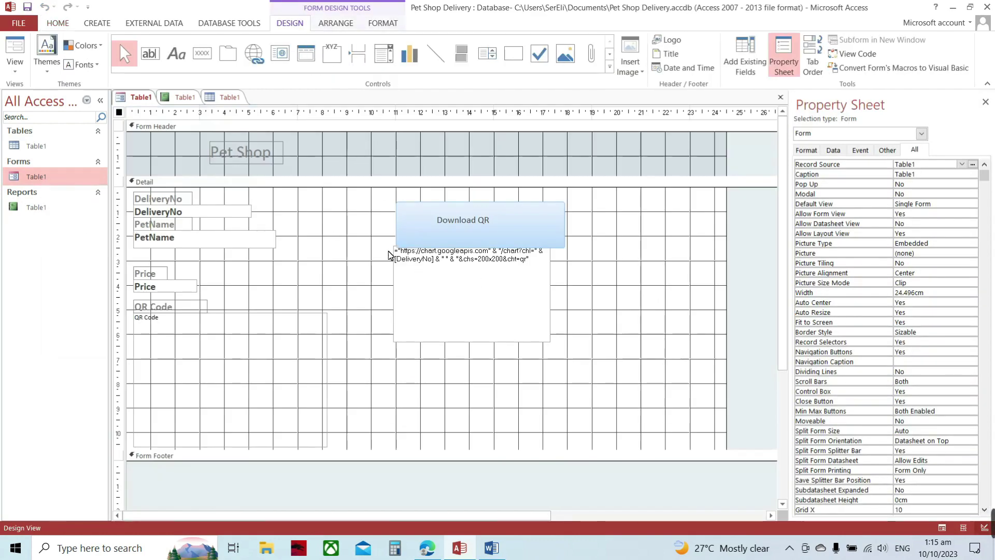
pyautogui.click(667, 317)
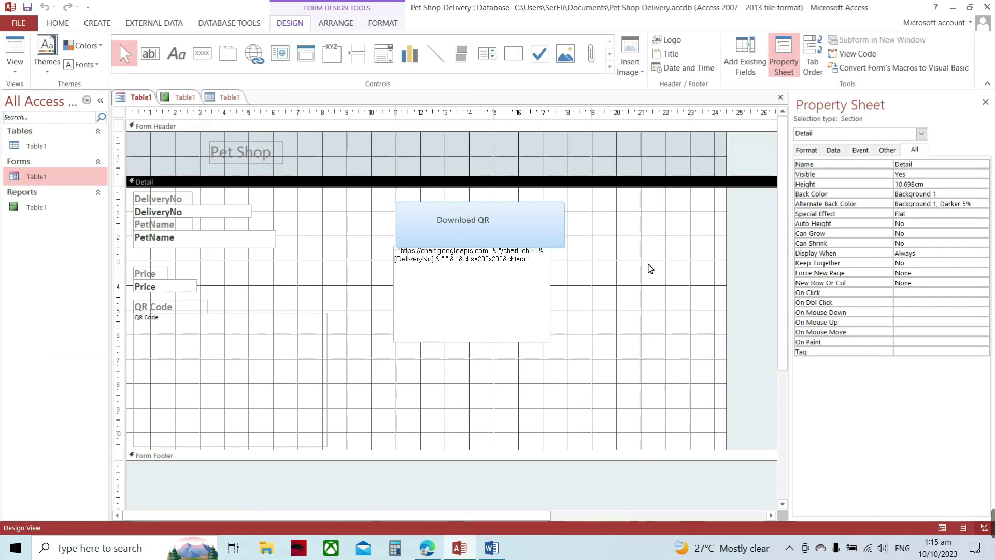
pyautogui.rightClick(648, 267)
pyautogui.click(856, 55)
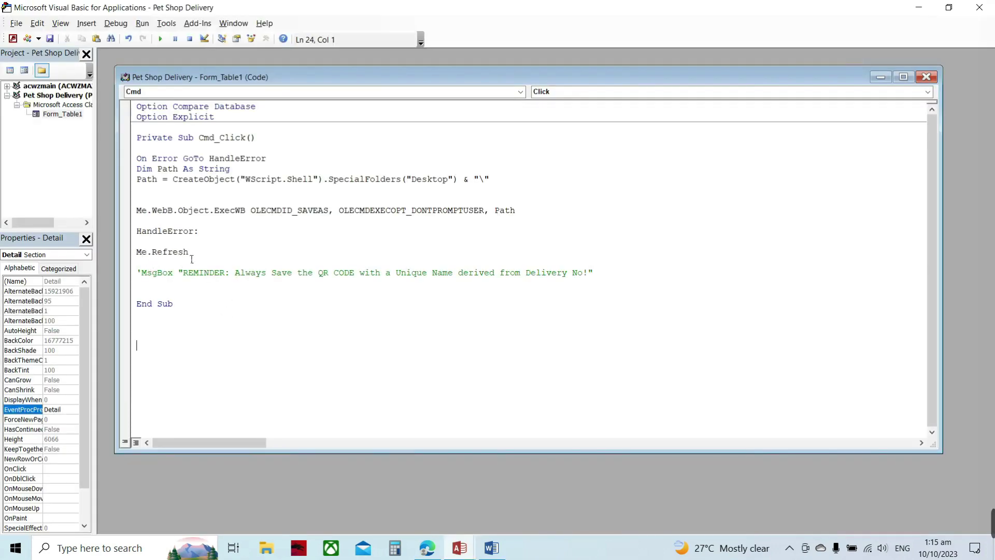
# - In Cmd_Click, comment out Me.Refresh and uncomment the MsgBox reminder about saving the QR code, then close the code editor
pyautogui.click(142, 254)
pyautogui.write("'")
pyautogui.click(239, 263)
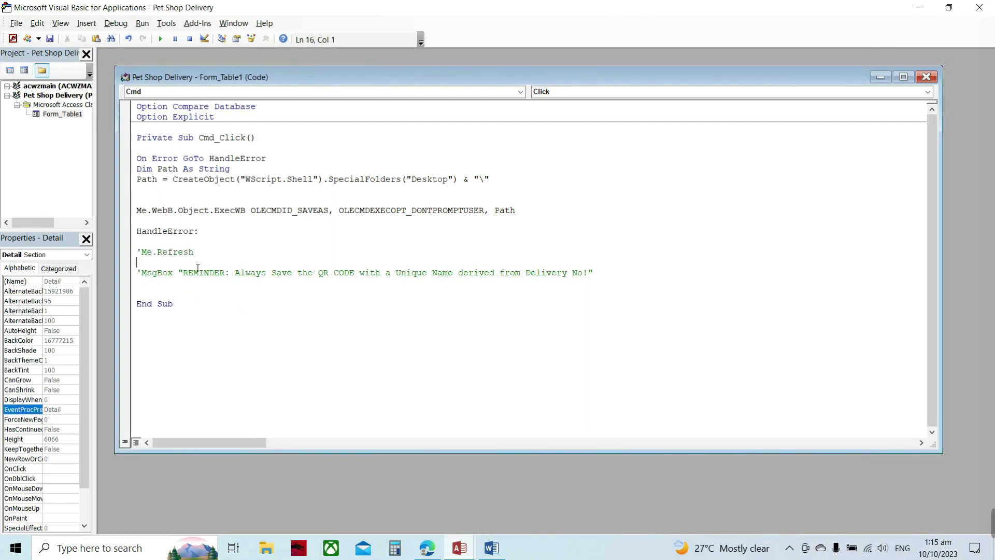
pyautogui.click(145, 275)
pyautogui.press('BackSpace')
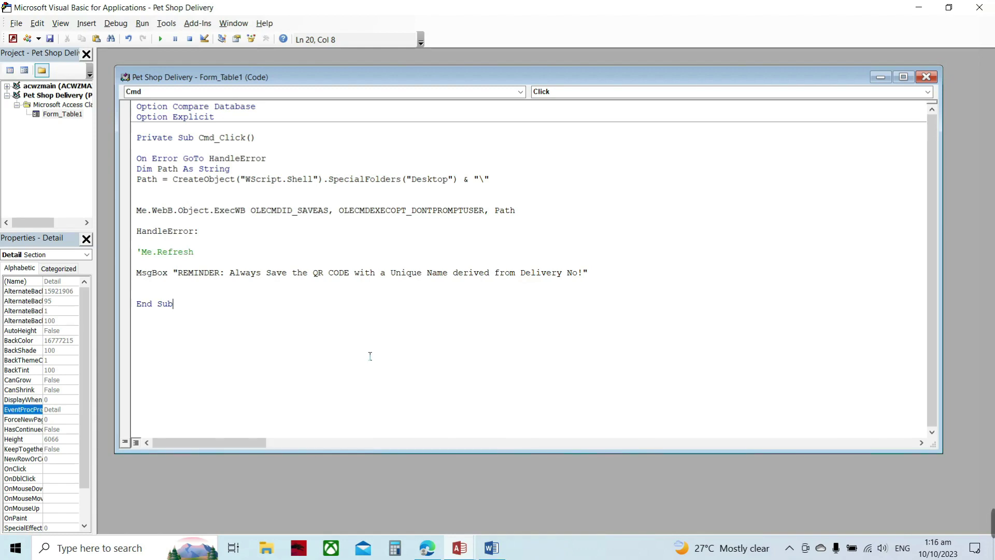
pyautogui.click(989, 7)
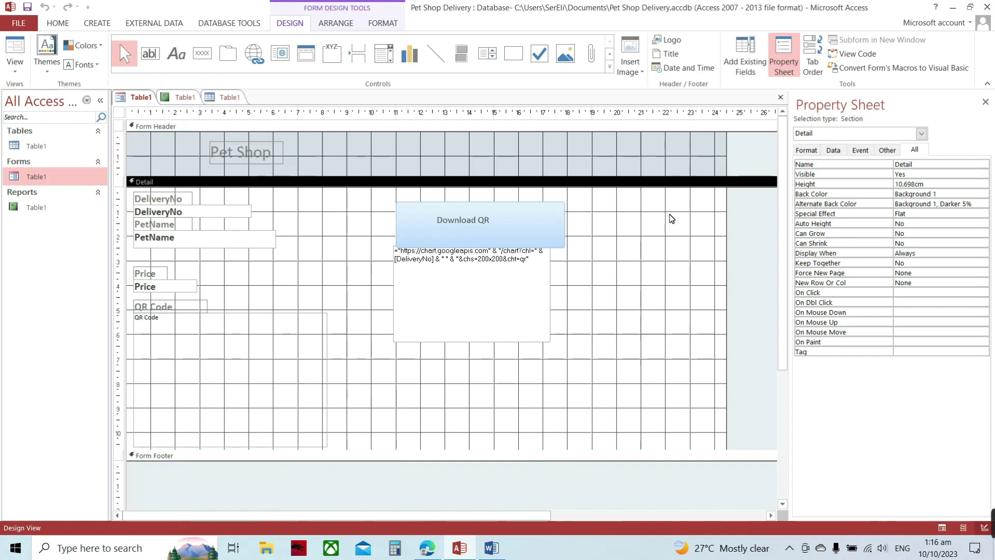
# - Nudge the WebB web browser control slightly down and to the right beneath the Download QR button
pyautogui.click(546, 344)
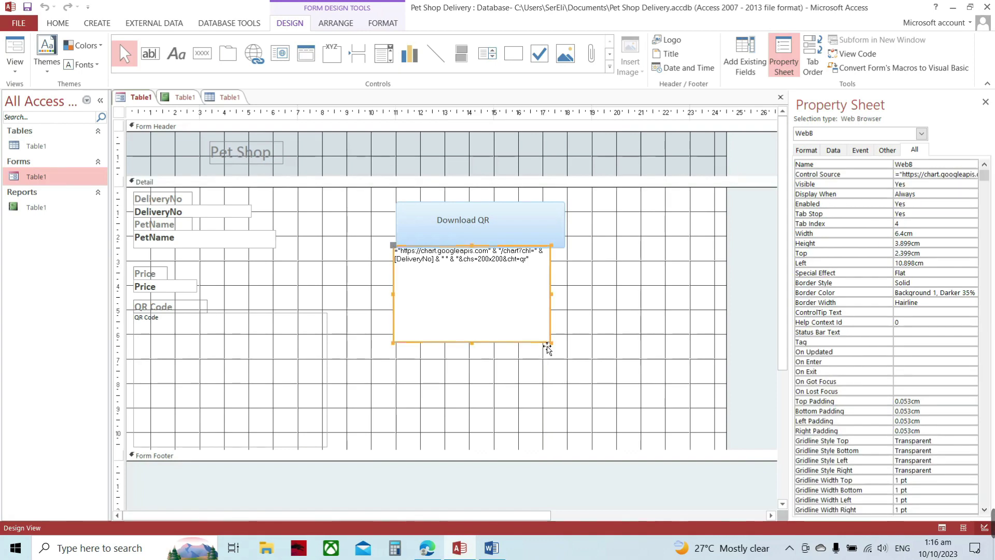
pyautogui.moveTo(533, 345); pyautogui.dragTo(538, 351)
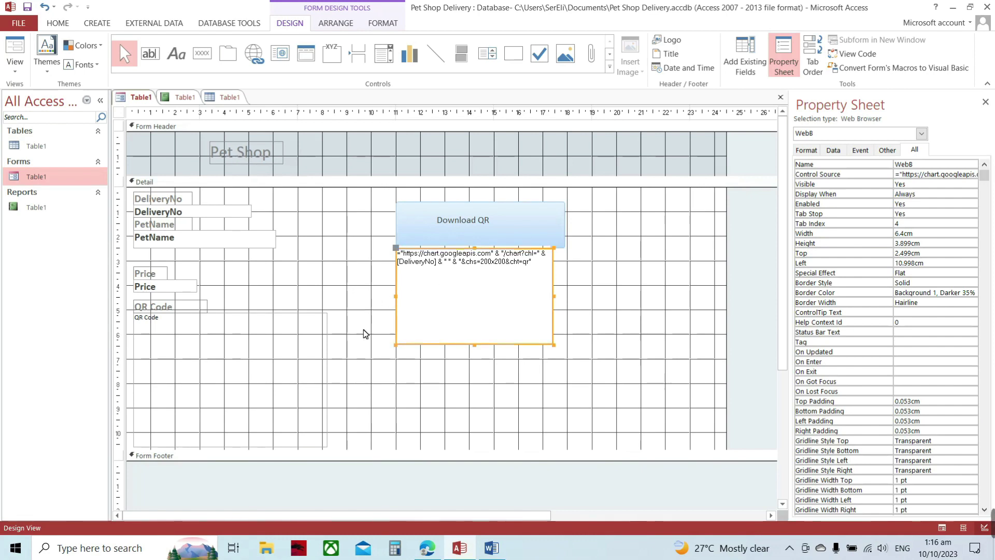
# - Look over the saved QR code images in the Pictures folder in File Explorer, then return to Access
pyautogui.click(266, 548)
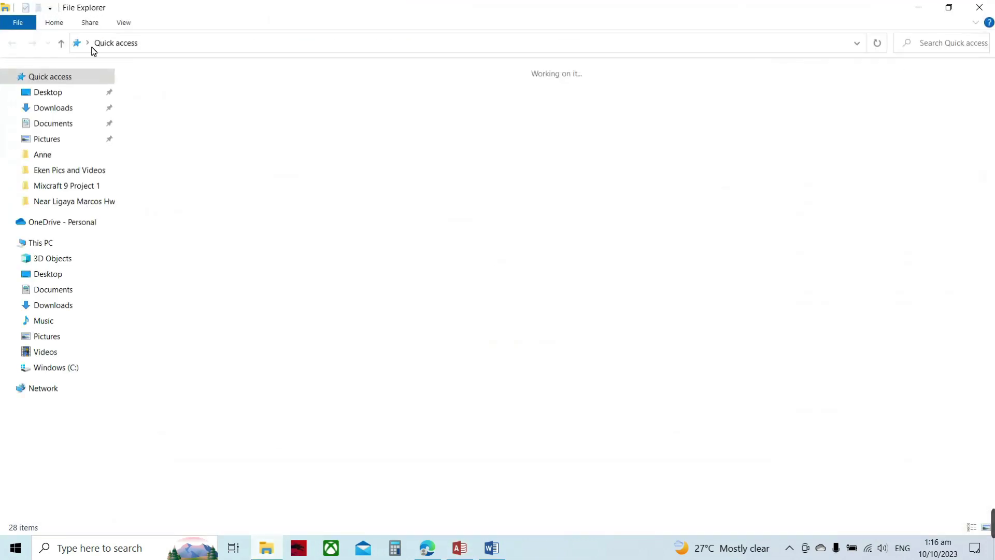
pyautogui.click(50, 140)
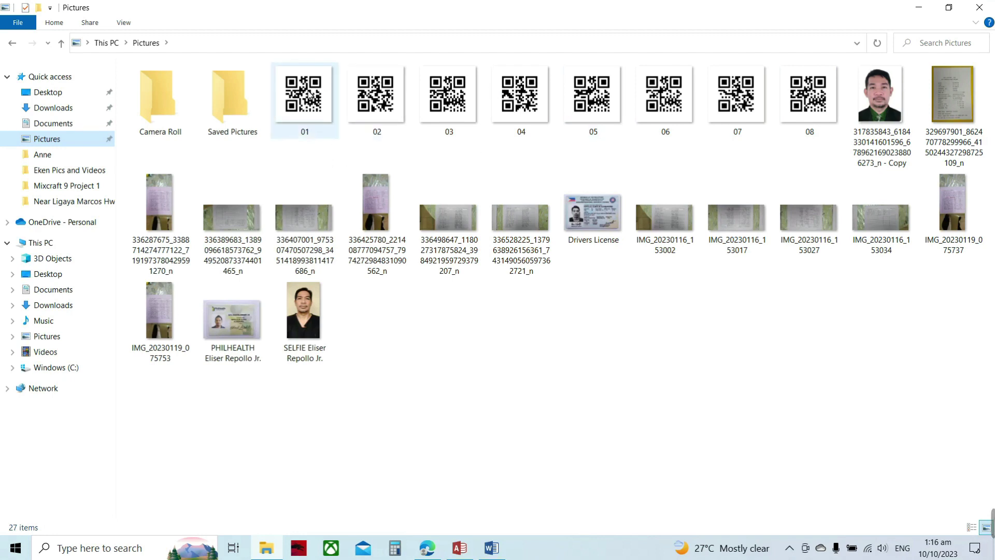
pyautogui.click(987, 10)
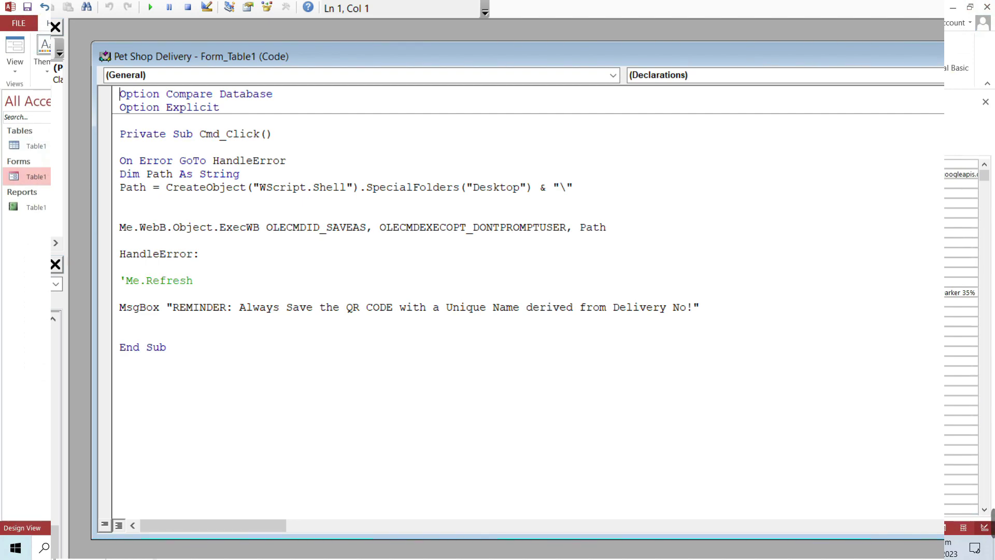
# - Draw a command button about 3.3 by 1.5 cm below the web browser control, dismissing the Command Button Wizard
pyautogui.hotkey('alt', 'F11')
pyautogui.moveTo(383, 363); pyautogui.dragTo(484, 410)
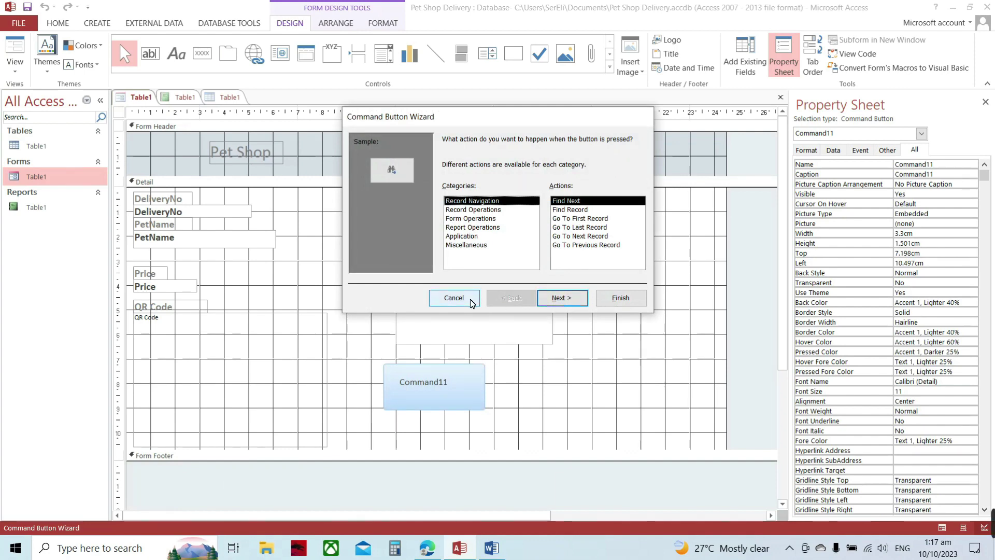
pyautogui.click(454, 298)
# - Show the Table1 form in Form View and browse backward through the pet records to the first one
pyautogui.doubleClick(31, 179)
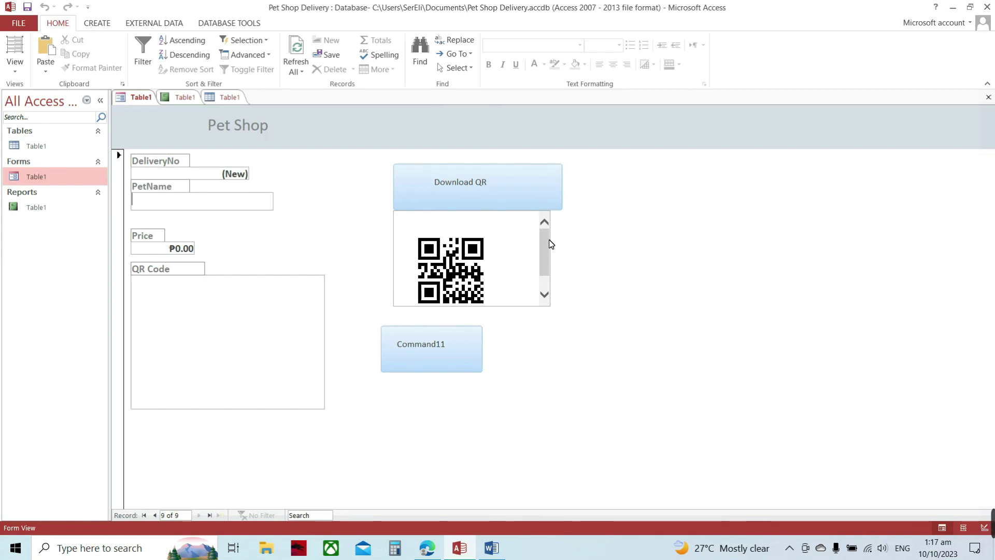
pyautogui.moveTo(554, 238); pyautogui.dragTo(555, 246)
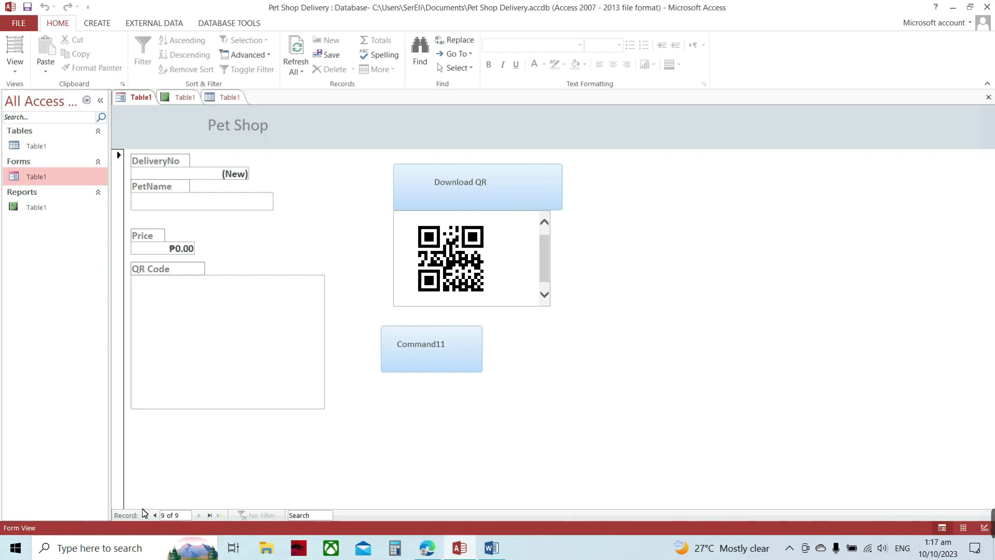
pyautogui.click(154, 516)
pyautogui.click(154, 515)
pyautogui.click(154, 516)
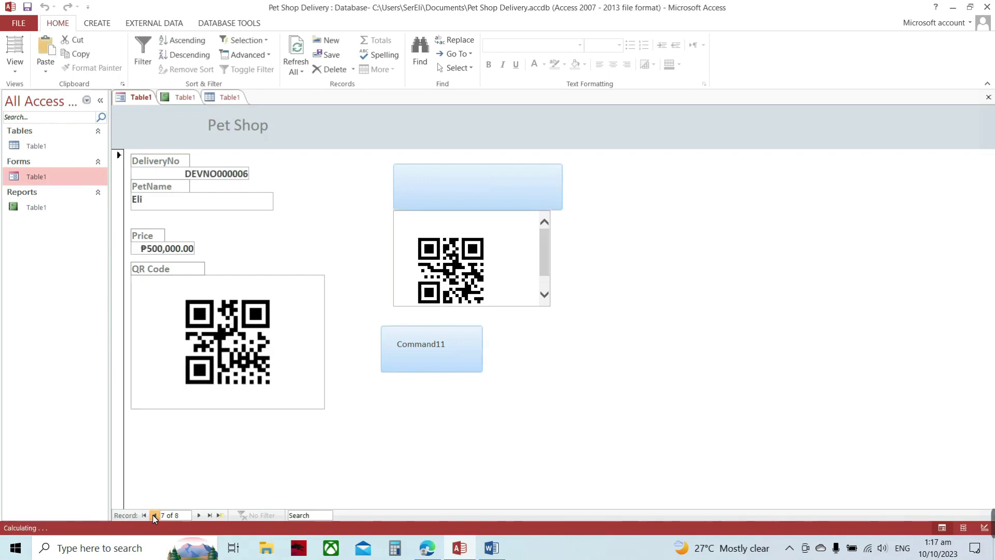
pyautogui.click(154, 516)
pyautogui.click(154, 515)
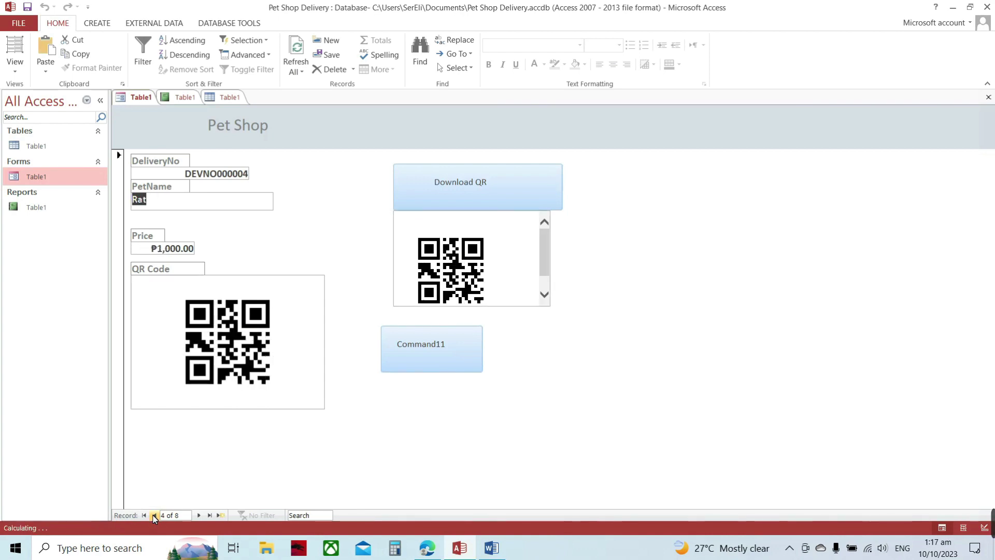
pyautogui.click(154, 515)
pyautogui.click(154, 516)
pyautogui.click(154, 516)
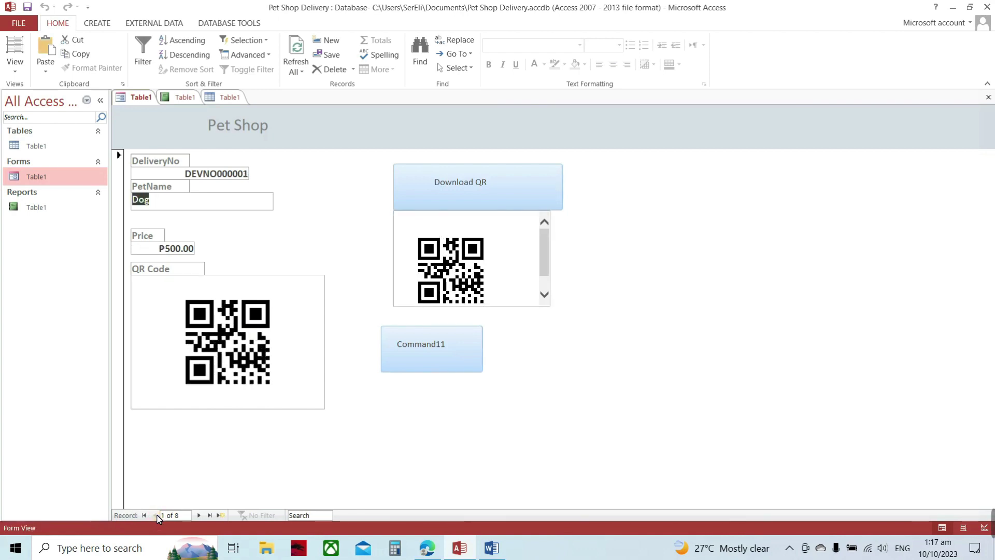
# - Browse forward to the Rat record and view its generated QR code in full
pyautogui.click(199, 516)
pyautogui.click(199, 515)
pyautogui.click(199, 516)
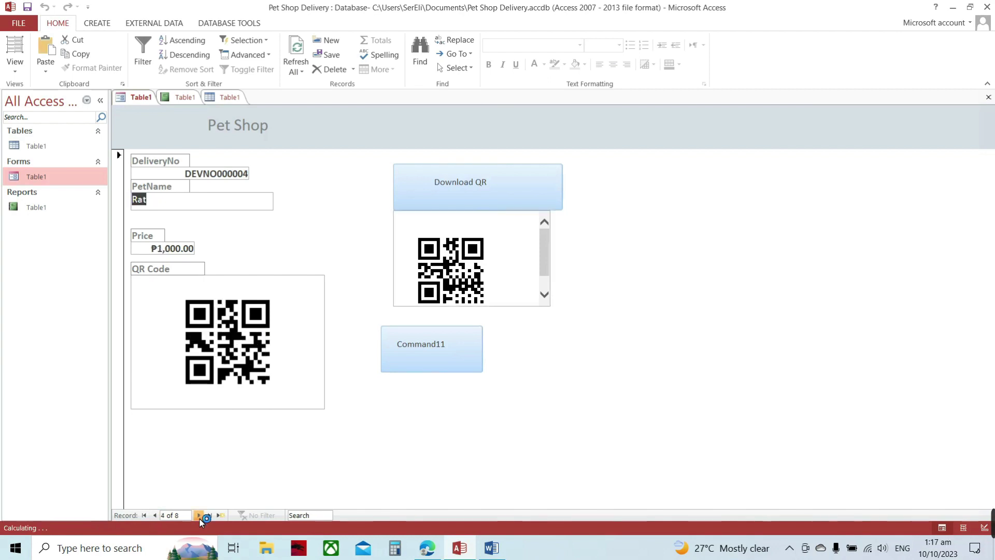
pyautogui.moveTo(545, 243); pyautogui.dragTo(546, 259)
# - Review the form's Cmd_Click VBA code once more and return to the form's Design View
pyautogui.hotkey('alt', 'F11')
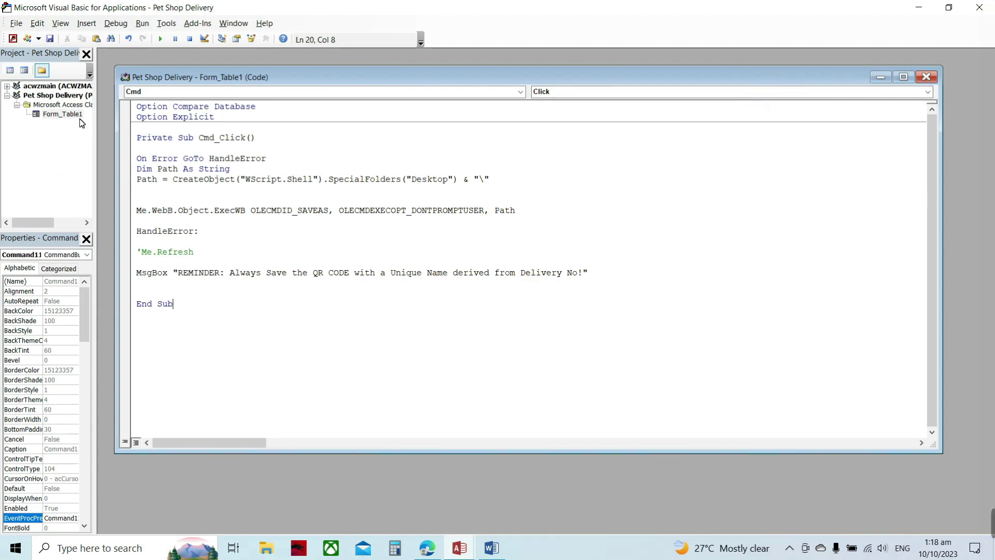
pyautogui.click(974, 11)
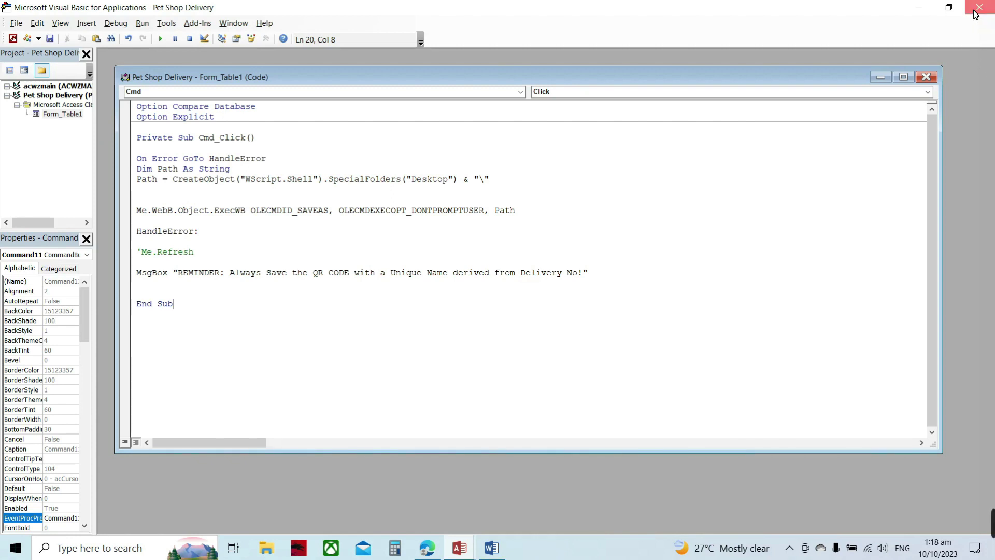
pyautogui.click(975, 14)
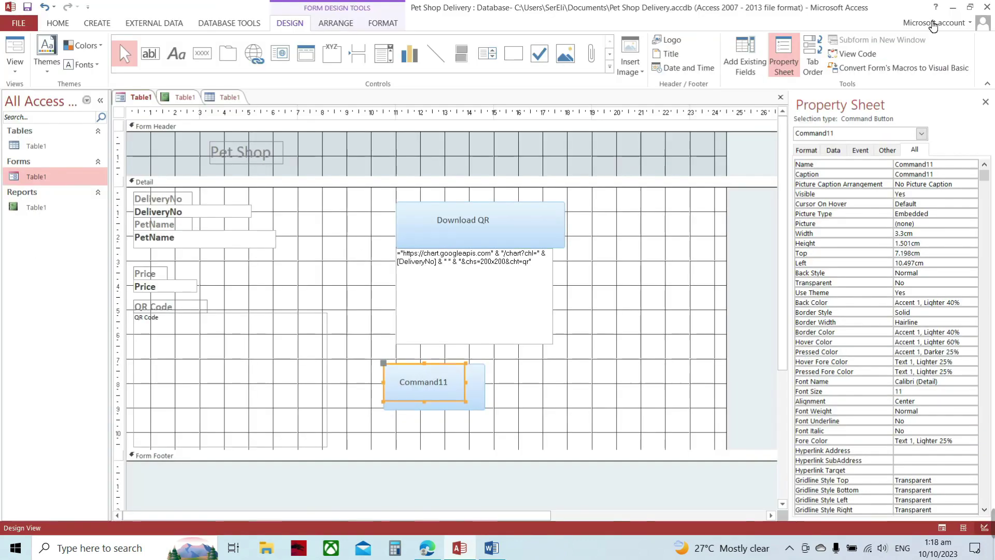